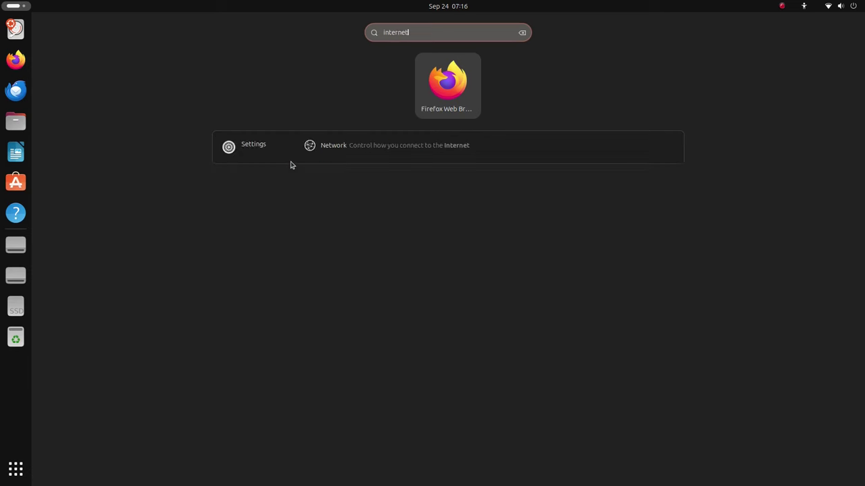
# - Search the desktop overview for "word", "shutdown" and "restart", clearing each search
pyautogui.press('Escape')
pyautogui.write('word')
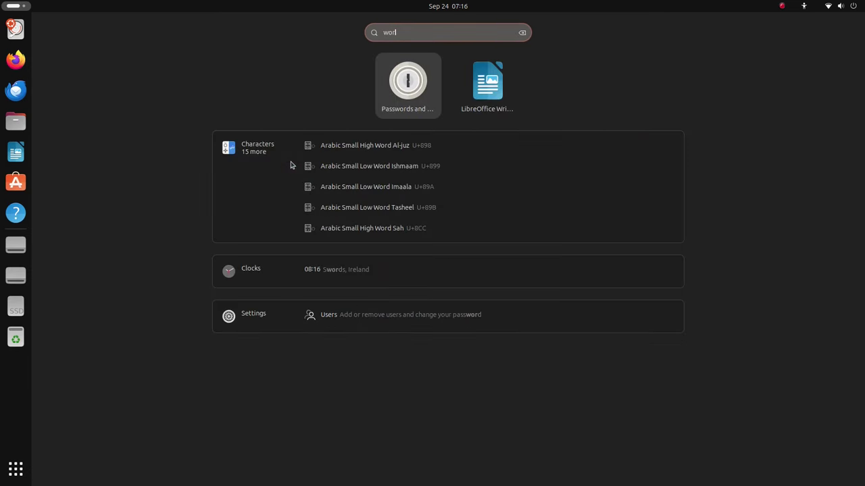
pyautogui.press('Escape')
pyautogui.write('shu')
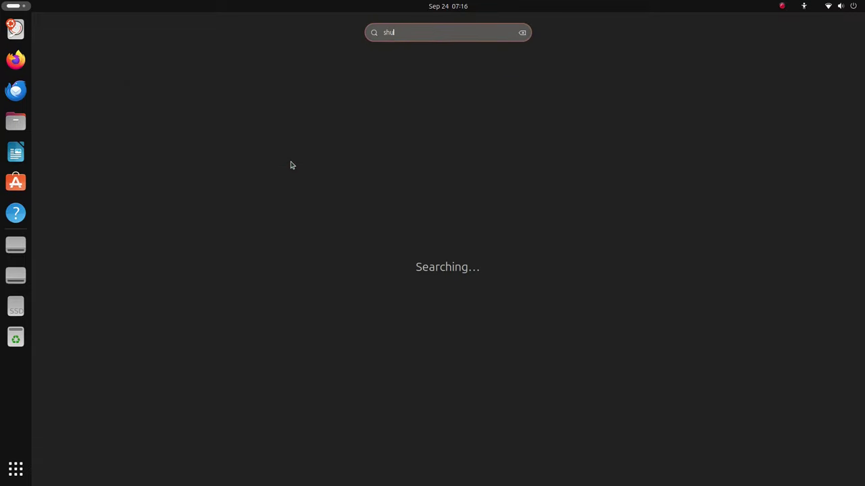
pyautogui.write('tdtdown')
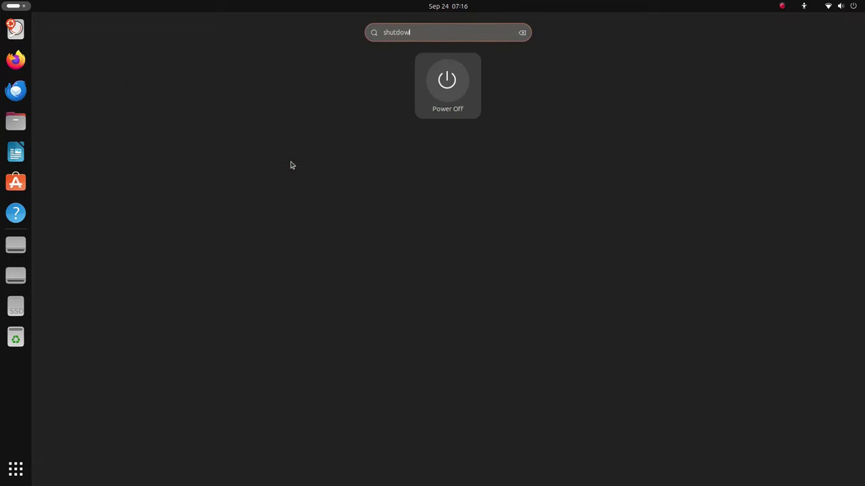
pyautogui.press('Escape')
pyautogui.write('restart')
pyautogui.press('Escape')
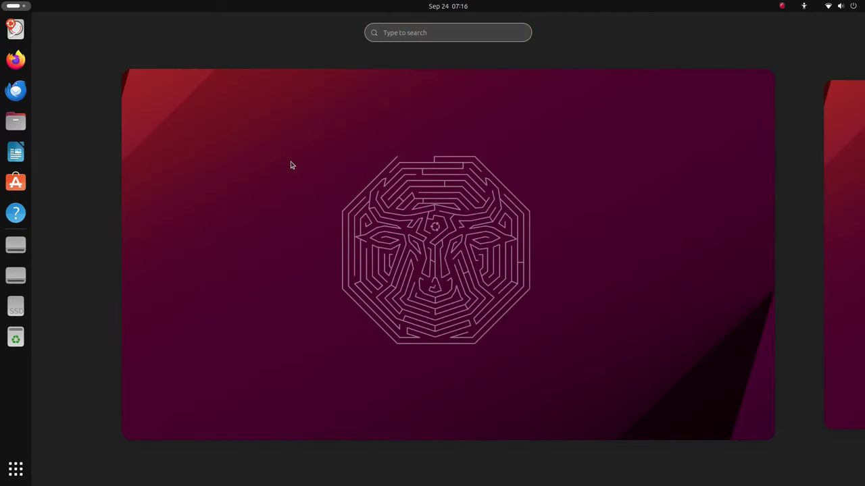
# - Search the desktop overview for "notepad", "terminal" and "command", clearing each search
pyautogui.write('notepad')
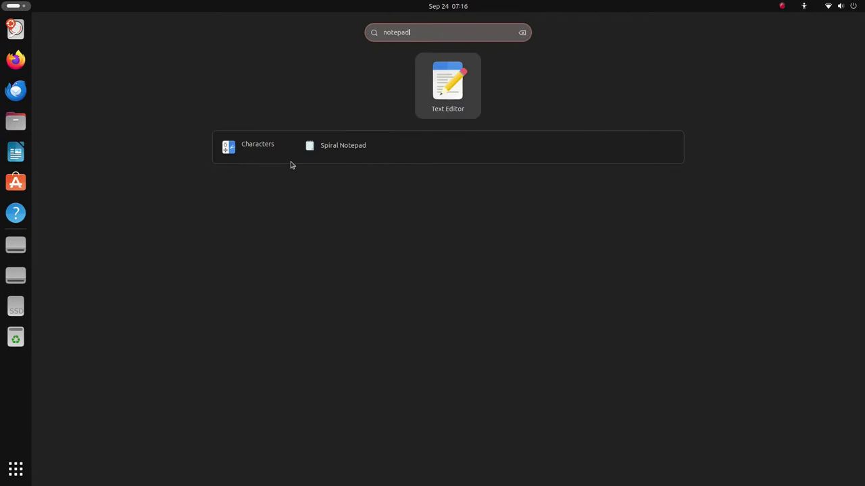
pyautogui.press('Escape')
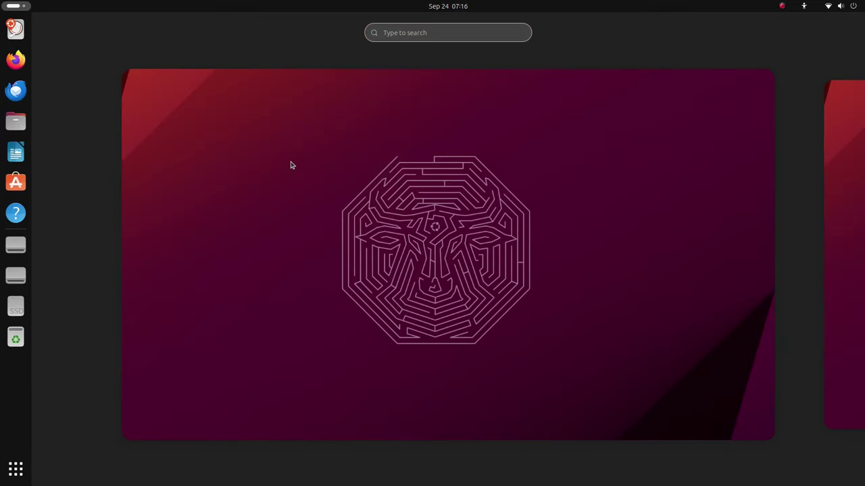
pyautogui.write('terminal')
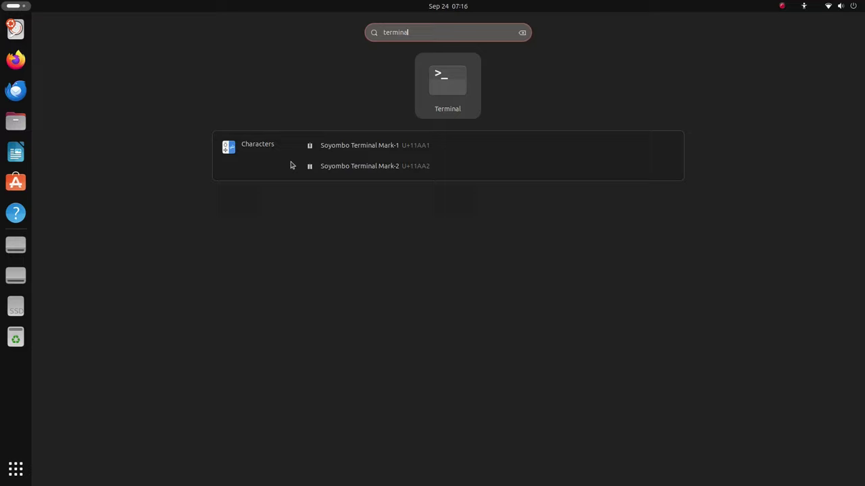
pyautogui.press('Escape')
pyautogui.write('command')
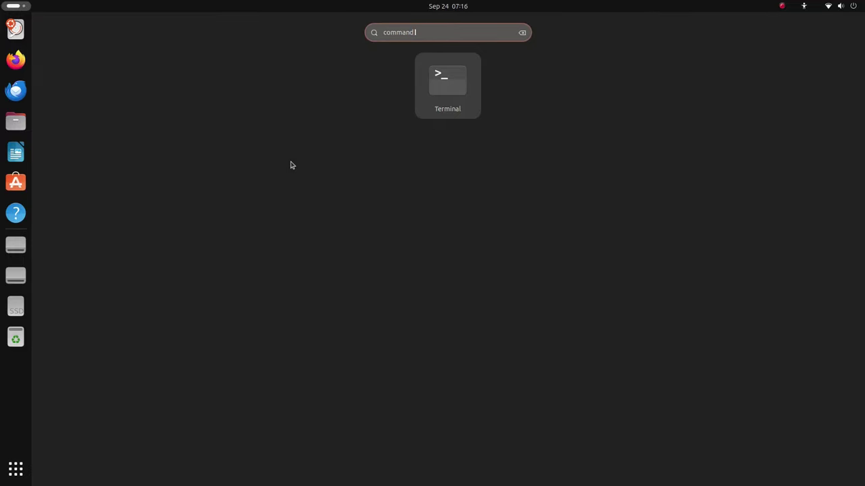
pyautogui.press('Escape')
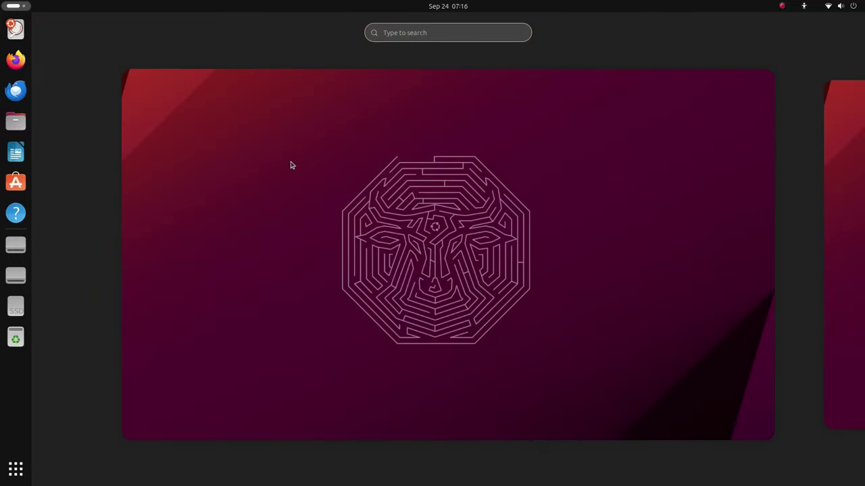
# - Search for "command" to open a terminal, and print the kernel release with uname -r
pyautogui.write('command')
pyautogui.press('Return')
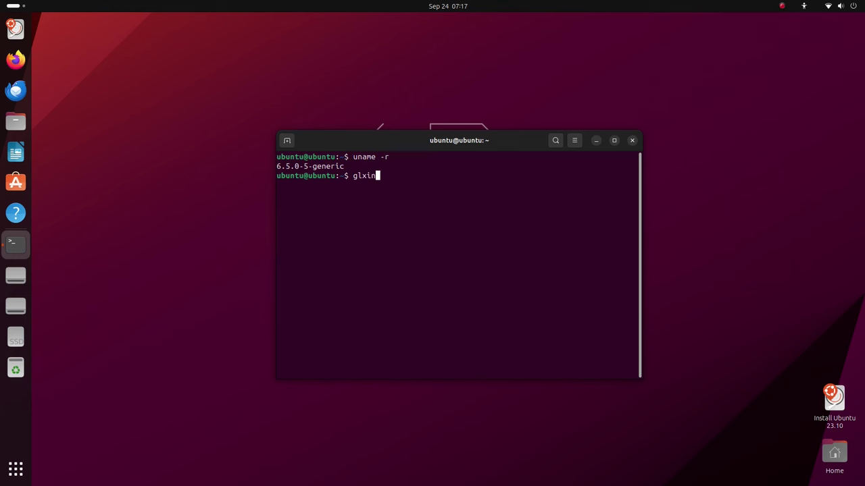
# - Try to view the graphics information with glxinfo | less and with glxinfo on its own
pyautogui.write('less')
pyautogui.press('Return')
pyautogui.press('q')
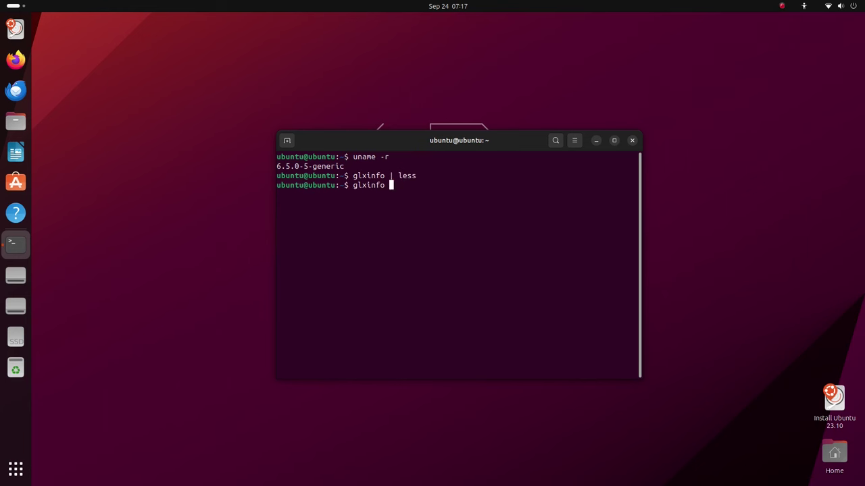
pyautogui.press('BackSpace')
pyautogui.press('BackSpace')
pyautogui.press('Return')
# - Install the mesa-utils package with sudo apt-get install and agree to continue
pyautogui.write('sudo apt-get install mesa-utils')
pyautogui.press('Return')
pyautogui.write('Y')
pyautogui.press('Return')
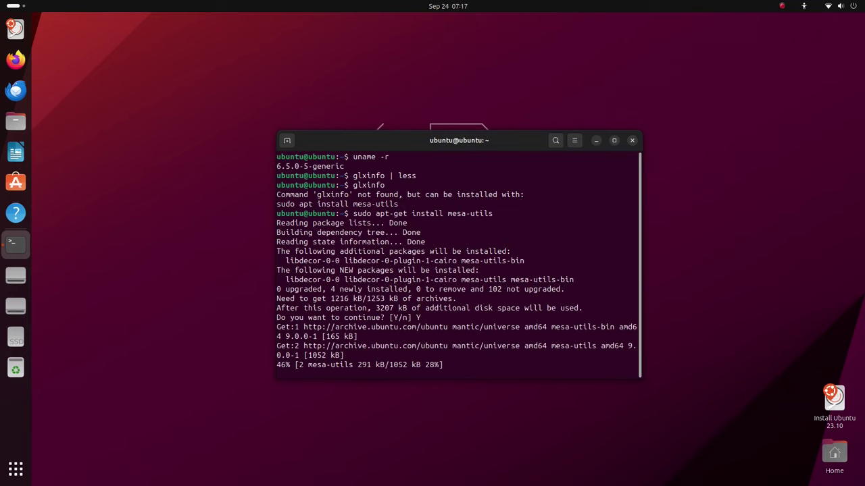
# - Rerun glxinfo | less in an enlarged terminal window and examine the OpenGL vendor, renderer and Mesa version lines
pyautogui.press('Up')
pyautogui.press('Up')
pyautogui.press('Return')
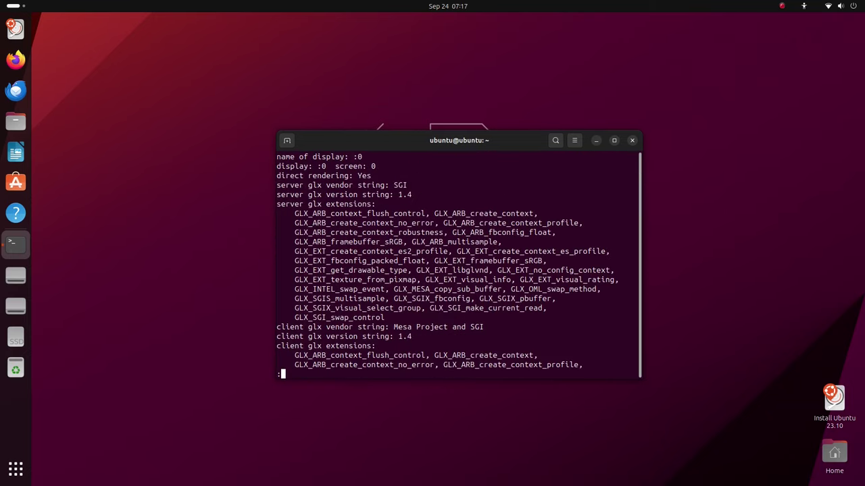
pyautogui.moveTo(652, 389); pyautogui.dragTo(801, 445)
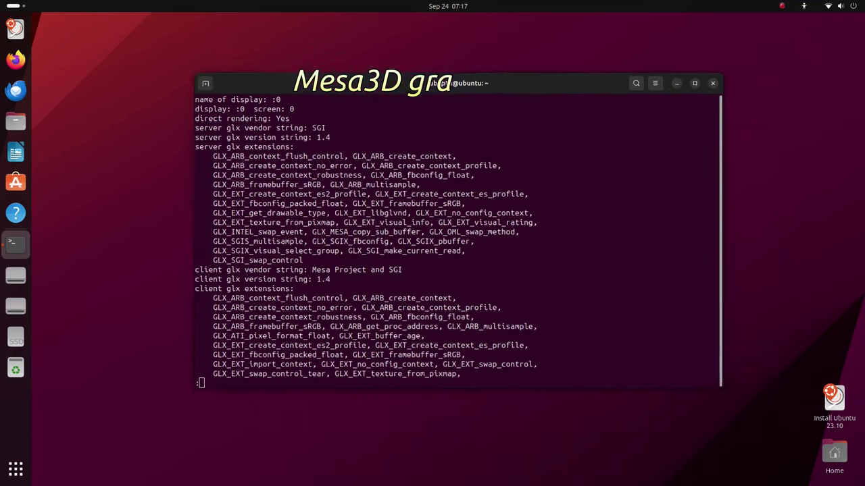
pyautogui.scroll(-5, 529, 217)
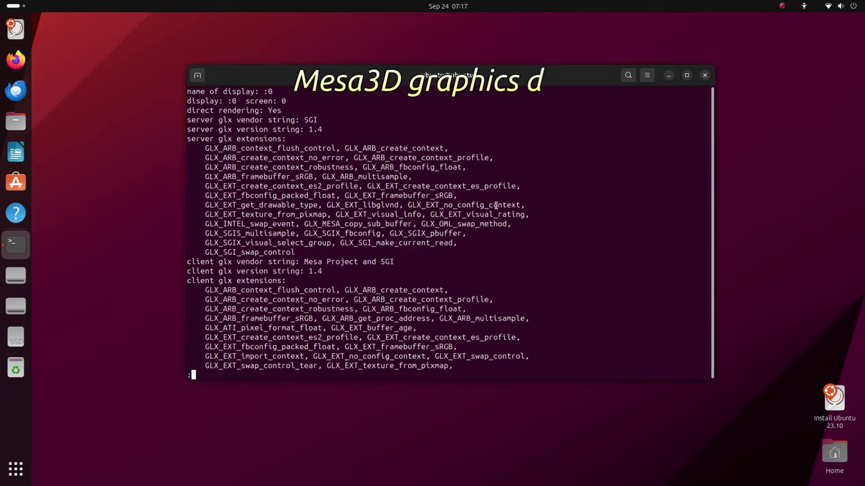
pyautogui.scroll(-12, 529, 217)
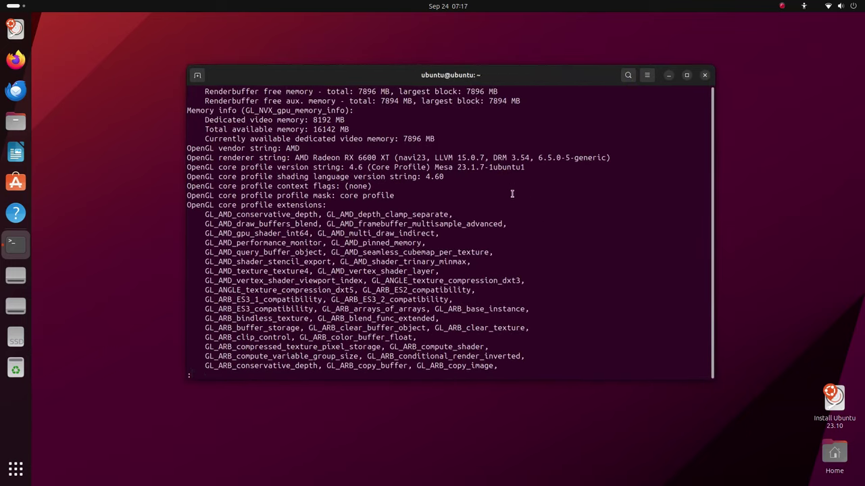
pyautogui.scroll(5, 528, 203)
pyautogui.moveTo(434, 243); pyautogui.dragTo(525, 243)
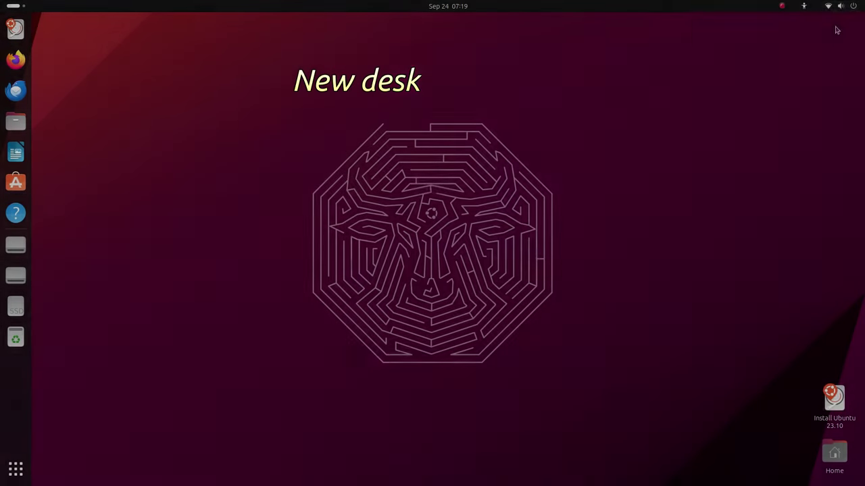
# - Take a selection screenshot covering the upper-left part of the desktop with the desktop capture tool
pyautogui.click(841, 7)
pyautogui.click(823, 83)
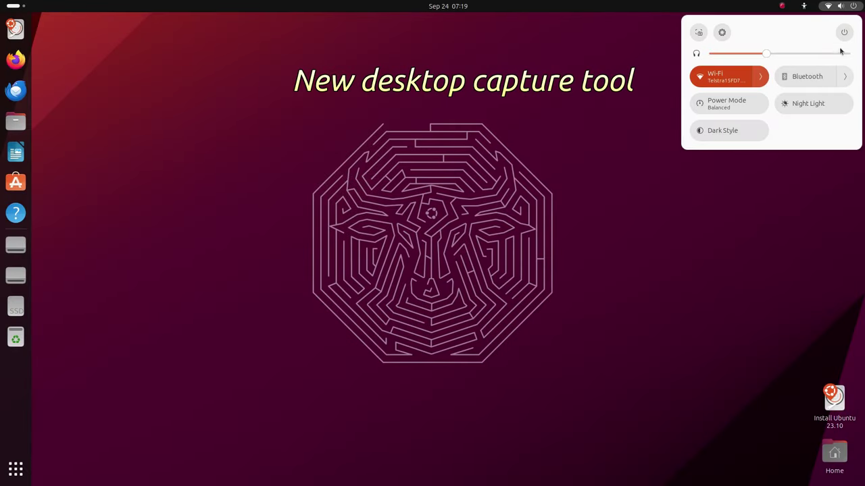
pyautogui.click(701, 34)
pyautogui.moveTo(341, 267); pyautogui.dragTo(21, 88)
pyautogui.moveTo(216, 121); pyautogui.dragTo(345, 210)
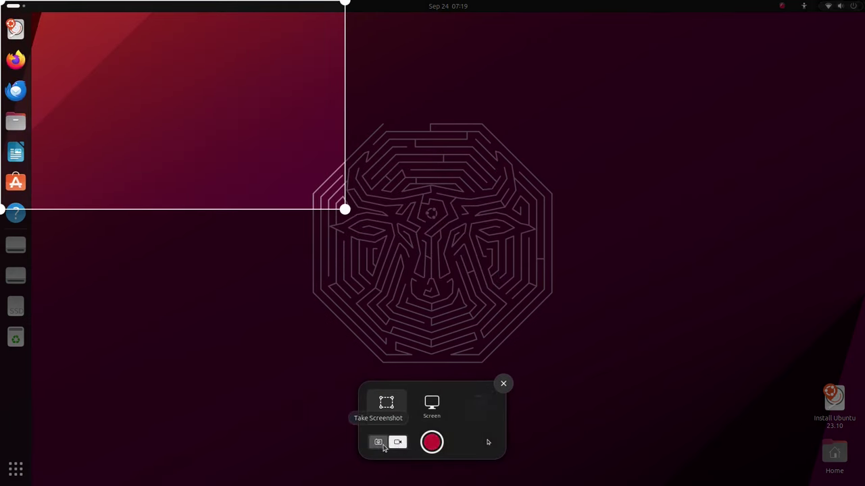
pyautogui.click(380, 443)
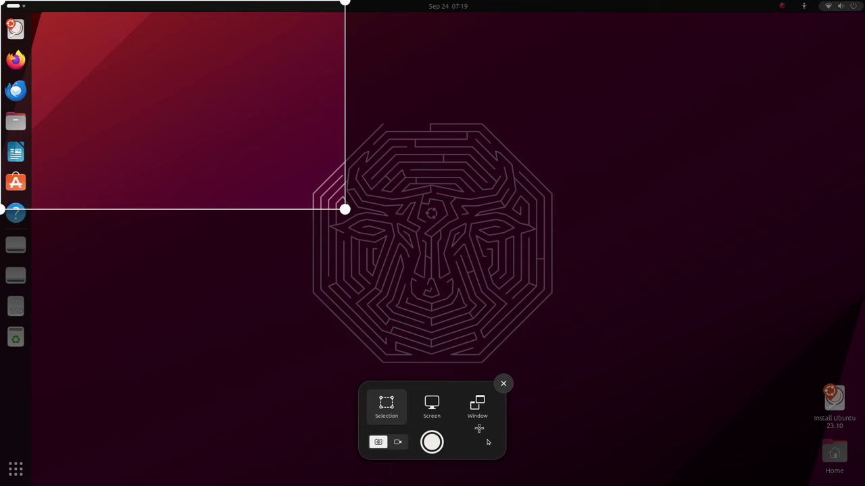
pyautogui.press('Return')
# - Open the new screenshot from its folder in the image viewer and view it at 2000%, 33% and 200% zoom
pyautogui.click(444, 56)
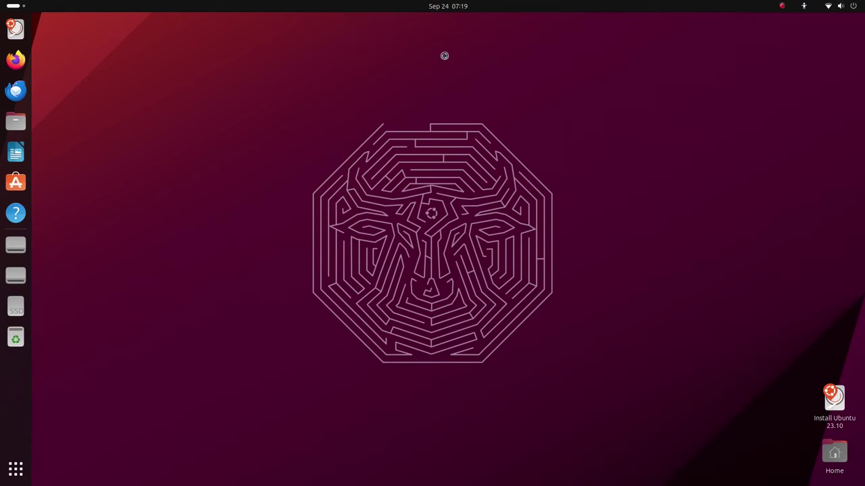
pyautogui.doubleClick(161, 144)
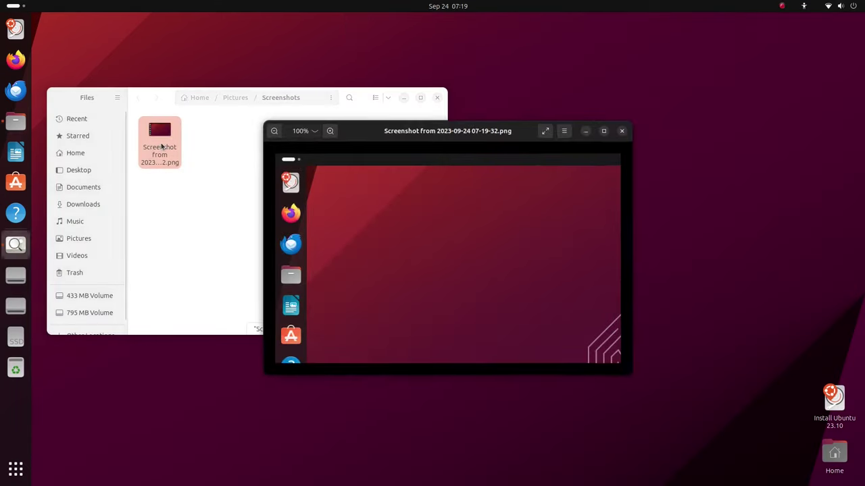
pyautogui.click(406, 171)
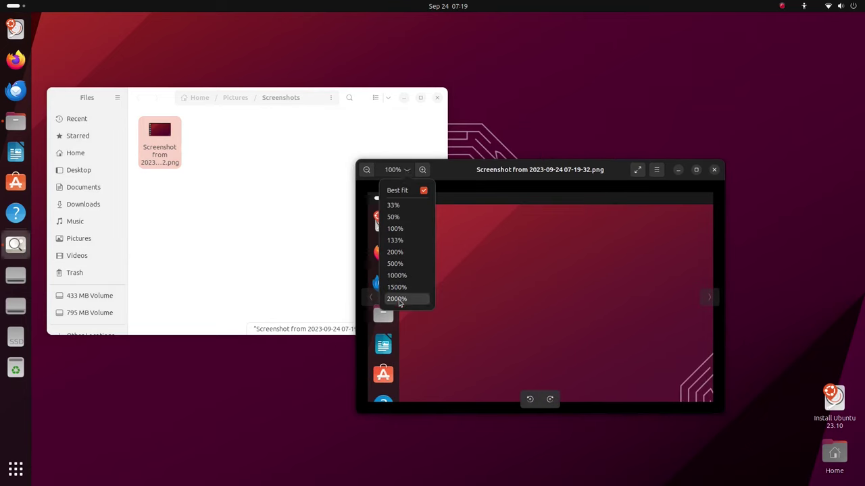
pyautogui.click(397, 298)
pyautogui.click(407, 170)
pyautogui.click(414, 208)
pyautogui.click(409, 173)
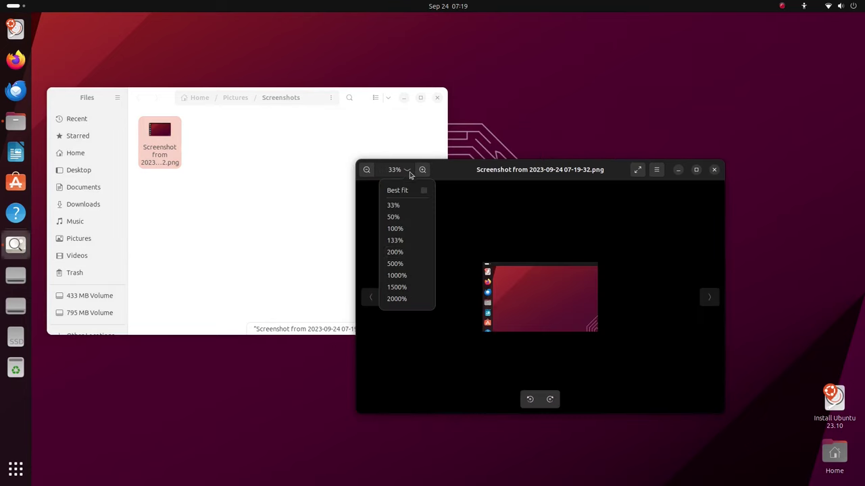
pyautogui.click(405, 252)
# - Rotate the screenshot clockwise through a full turn and close the image viewer without saving
pyautogui.click(547, 400)
pyautogui.click(547, 400)
pyautogui.click(547, 399)
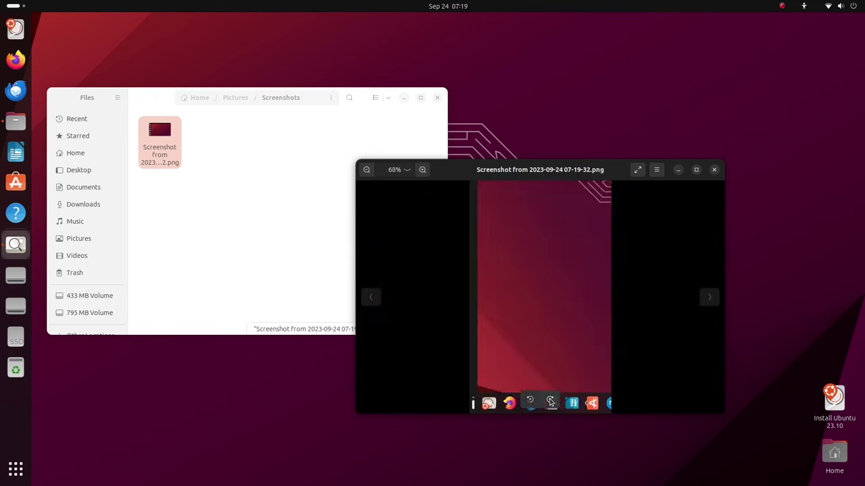
pyautogui.click(548, 399)
pyautogui.click(715, 171)
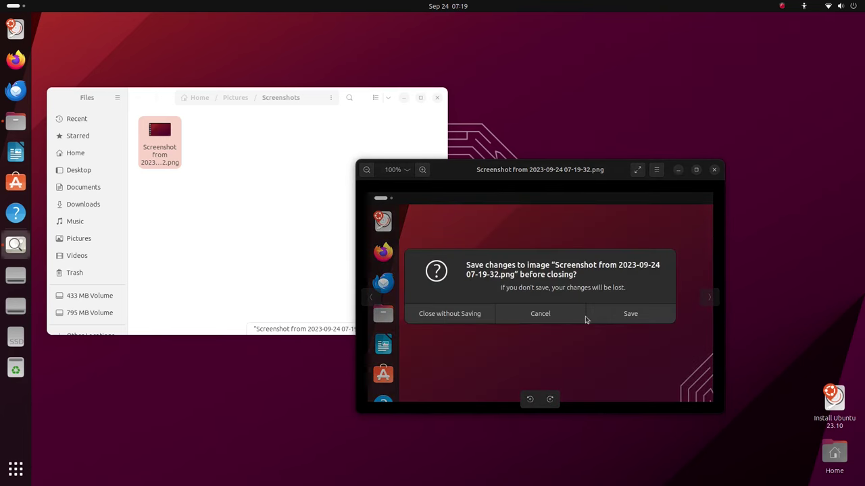
pyautogui.click(432, 315)
# - Move the screenshot file to the trash and empty the trash
pyautogui.rightClick(172, 139)
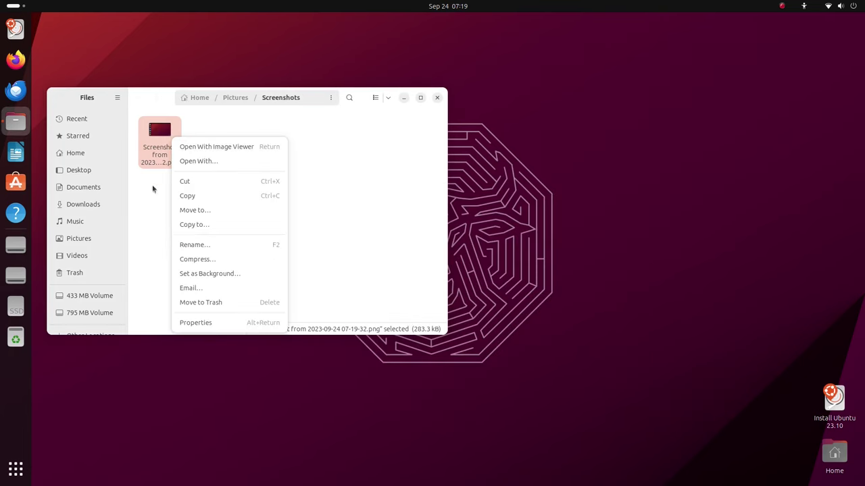
pyautogui.click(223, 302)
pyautogui.click(74, 273)
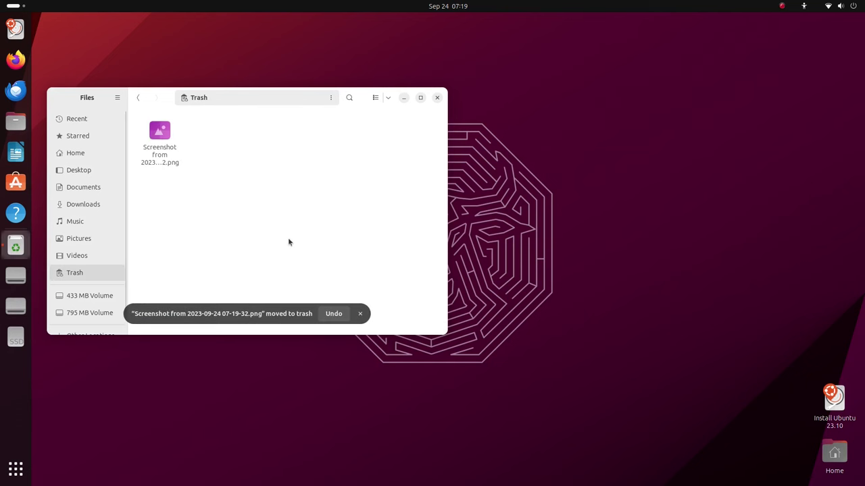
pyautogui.rightClick(287, 177)
pyautogui.click(315, 269)
pyautogui.click(303, 236)
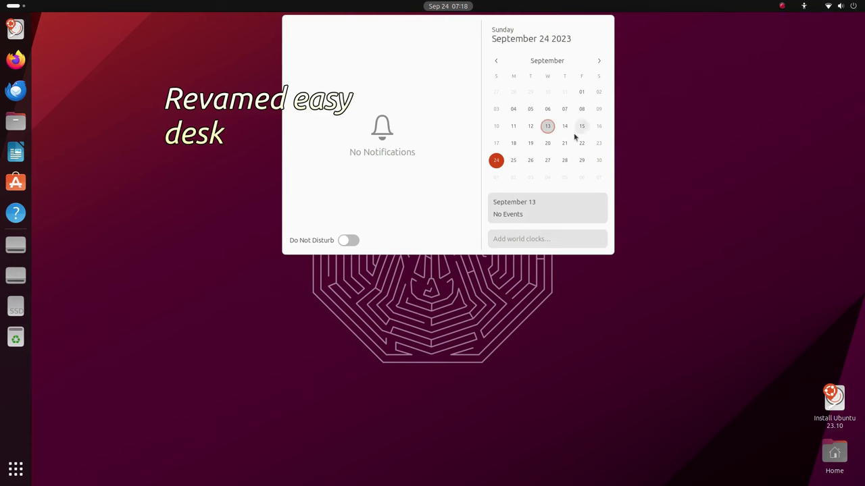
# - Browse the desktop's date panel to October 27, and open the Calendar app in week view
pyautogui.click(599, 61)
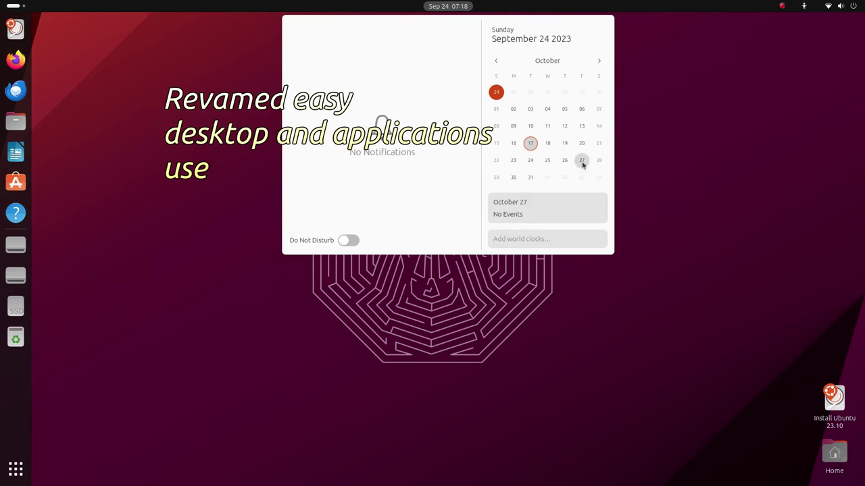
pyautogui.click(536, 208)
pyautogui.click(774, 382)
pyautogui.click(797, 108)
pyautogui.click(503, 25)
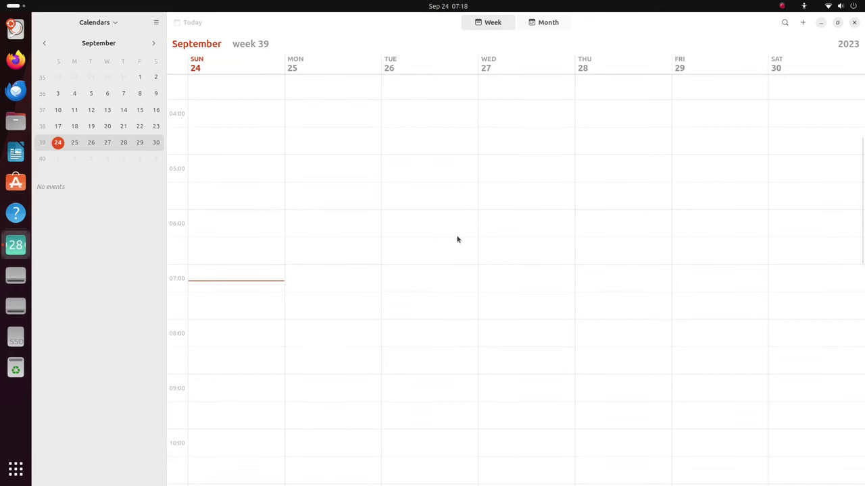
pyautogui.click(429, 206)
pyautogui.click(622, 345)
pyautogui.click(526, 233)
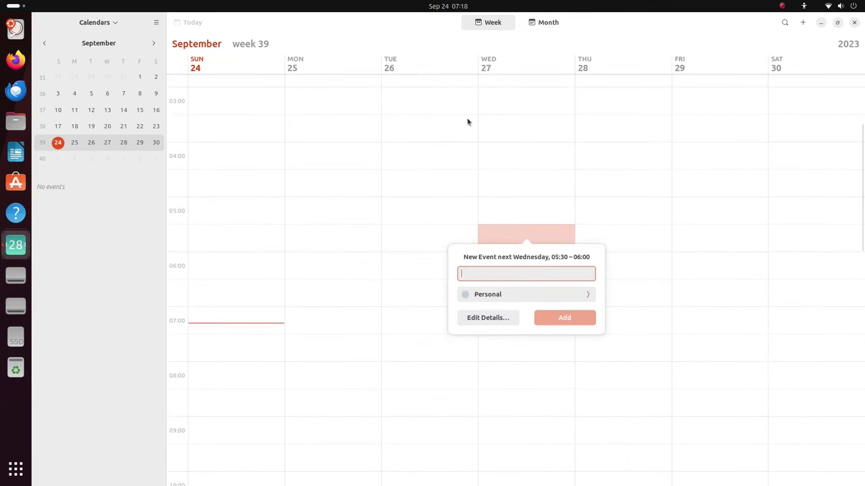
pyautogui.click(99, 99)
# - Browse the calendar to the week of September 20, and on to the week of October 20
pyautogui.click(107, 142)
pyautogui.click(107, 126)
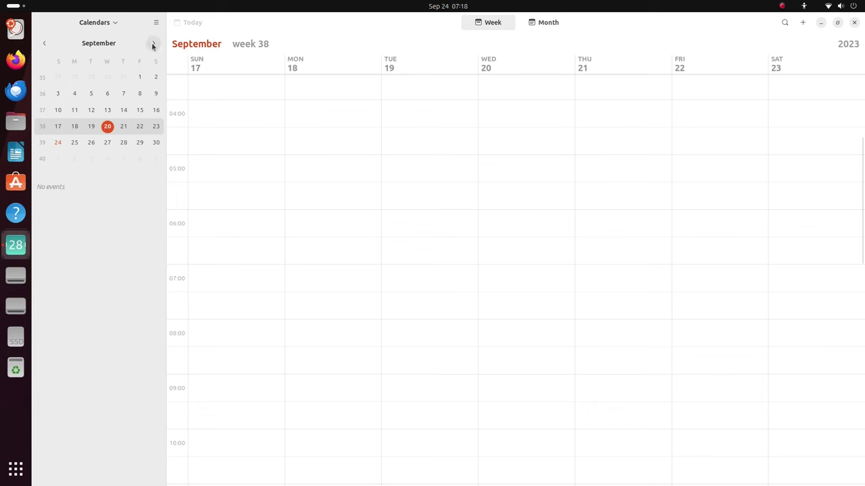
pyautogui.click(153, 43)
# - View Calendar's weather options and open its About dialog
pyautogui.click(156, 23)
pyautogui.click(153, 73)
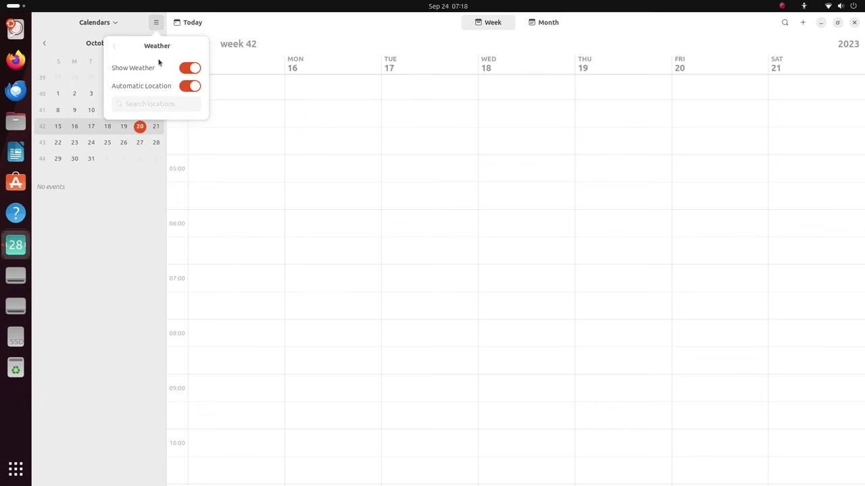
pyautogui.click(118, 47)
pyautogui.click(178, 108)
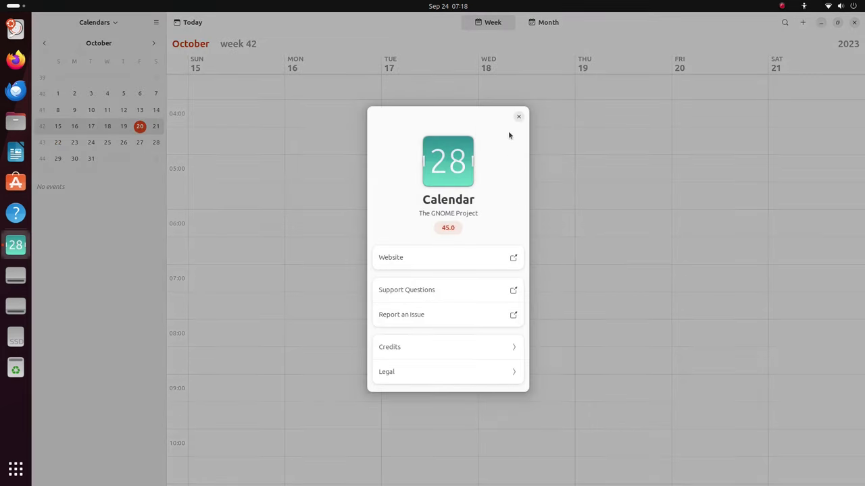
# - View the Legal and Credits pages of Calendar's About dialog
pyautogui.click(450, 369)
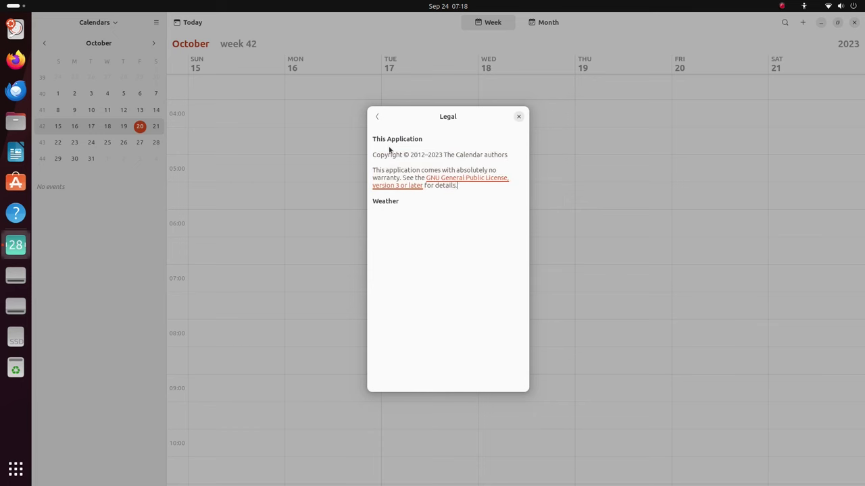
pyautogui.click(377, 116)
pyautogui.click(438, 345)
pyautogui.click(378, 117)
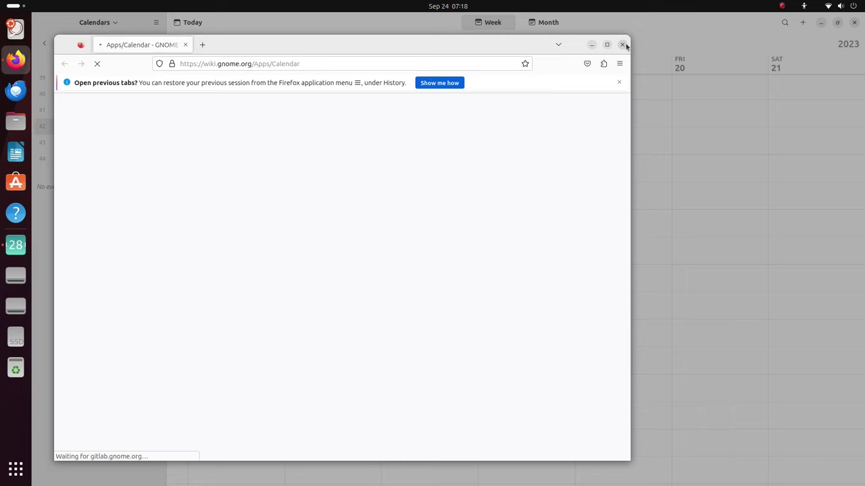
# - Read through the GNOME Calendar website, and close both the browser and Calendar's About dialog
pyautogui.scroll(-5, 522, 292)
pyautogui.scroll(3, 521, 292)
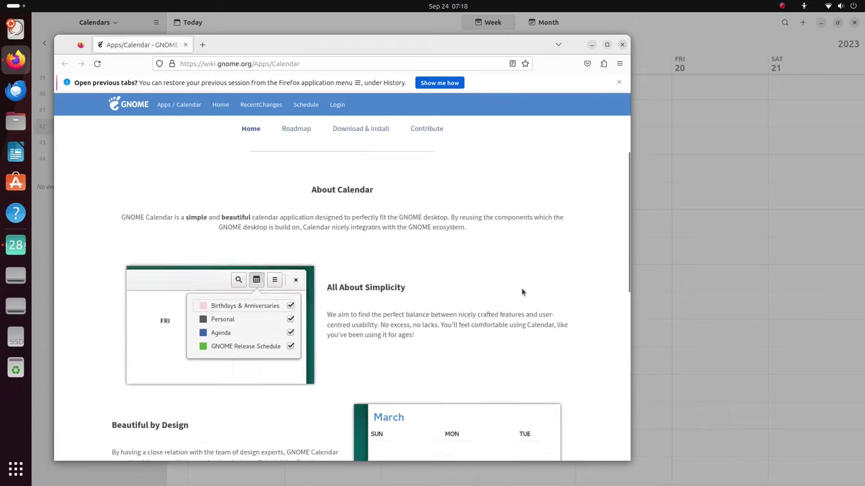
pyautogui.scroll(-10, 521, 292)
pyautogui.click(622, 45)
pyautogui.click(518, 115)
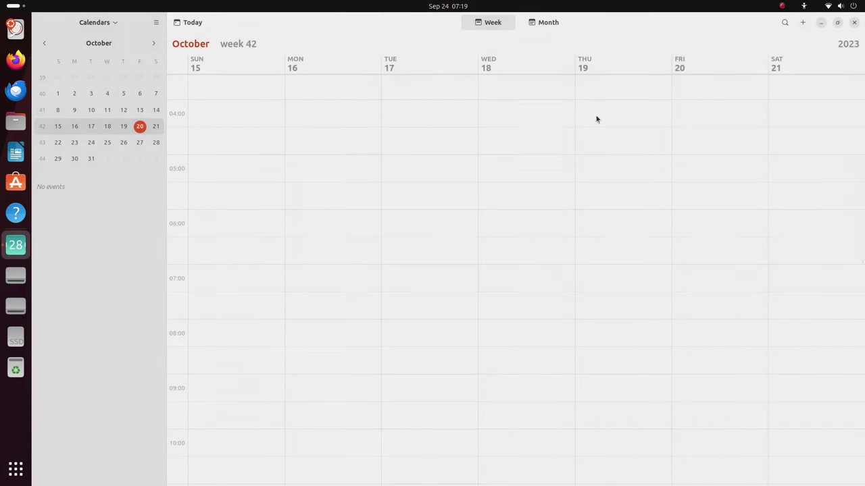
# - Look at Calendar's event search and new-event entry, and close the Calendar app
pyautogui.click(785, 22)
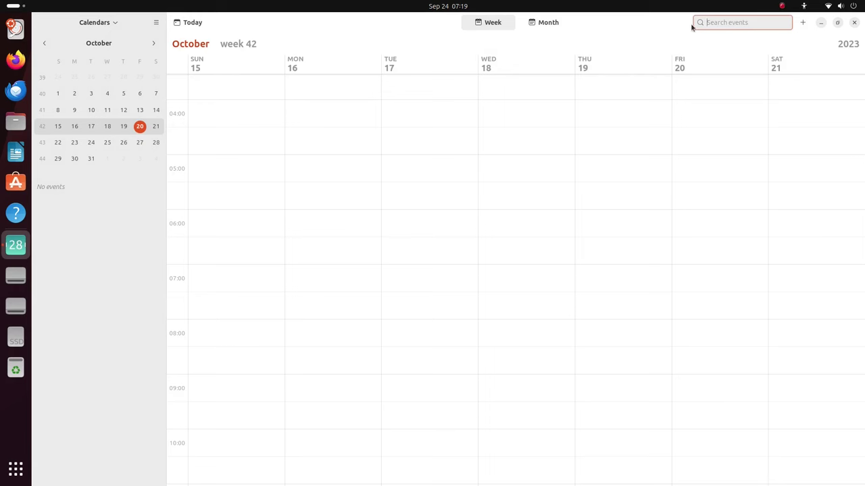
pyautogui.click(802, 22)
pyautogui.click(313, 34)
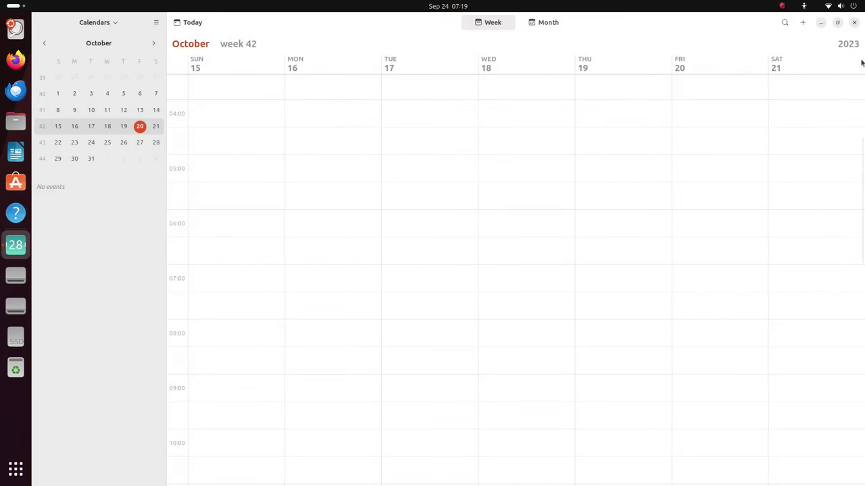
pyautogui.click(855, 22)
# - View the system's quick settings for volume, Wi-Fi, Bluetooth, power mode, Night Light and Dark Style, and dismiss them
pyautogui.click(841, 5)
pyautogui.click(841, 5)
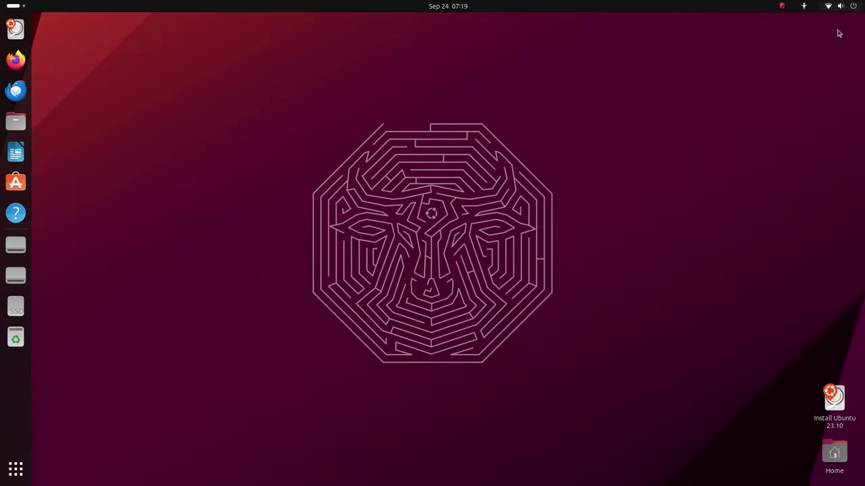
pyautogui.click(843, 4)
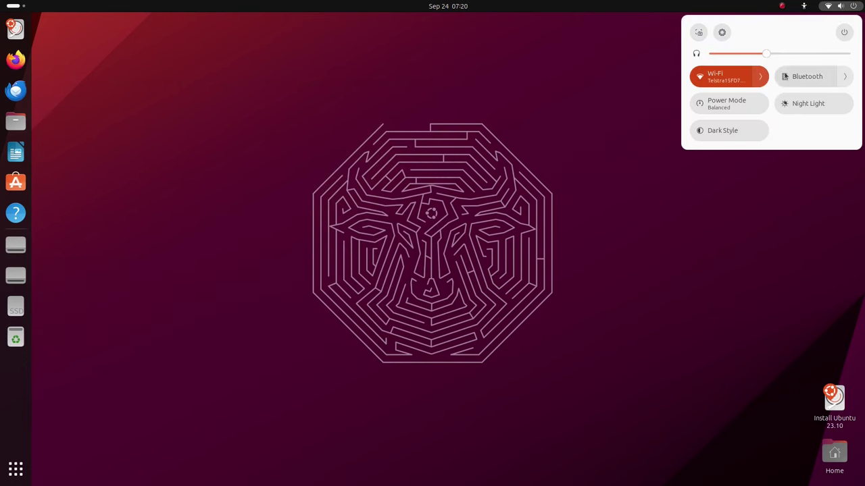
pyautogui.click(622, 178)
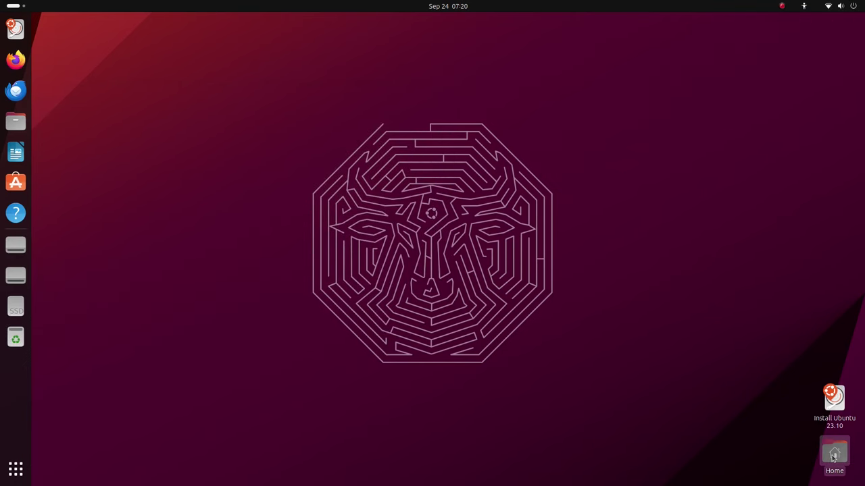
# - Move the Install Ubuntu 23.10 and Home icons together higher on the desktop, and open their common properties
pyautogui.moveTo(789, 393); pyautogui.dragTo(838, 466)
pyautogui.moveTo(826, 414); pyautogui.dragTo(777, 132)
pyautogui.rightClick(771, 193)
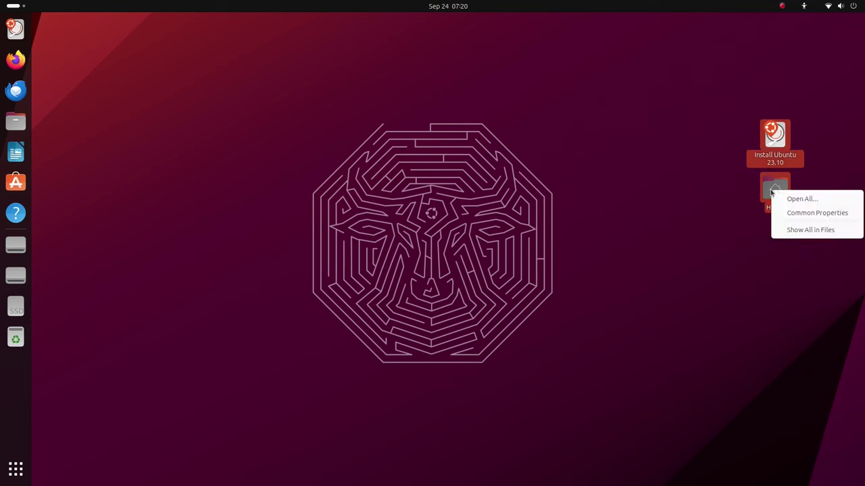
pyautogui.click(825, 213)
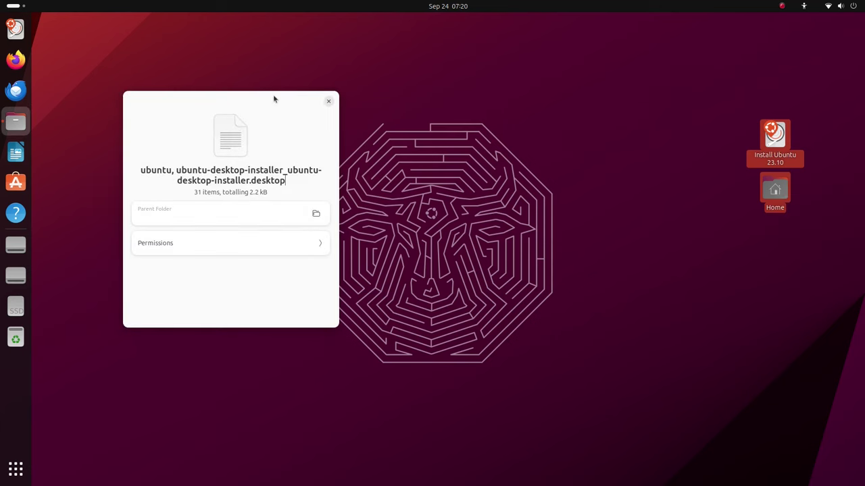
# - View the custom permissions shared by the two desktop items in an enlarged properties window, and close it
pyautogui.moveTo(272, 106); pyautogui.dragTo(609, 133)
pyautogui.click(649, 275)
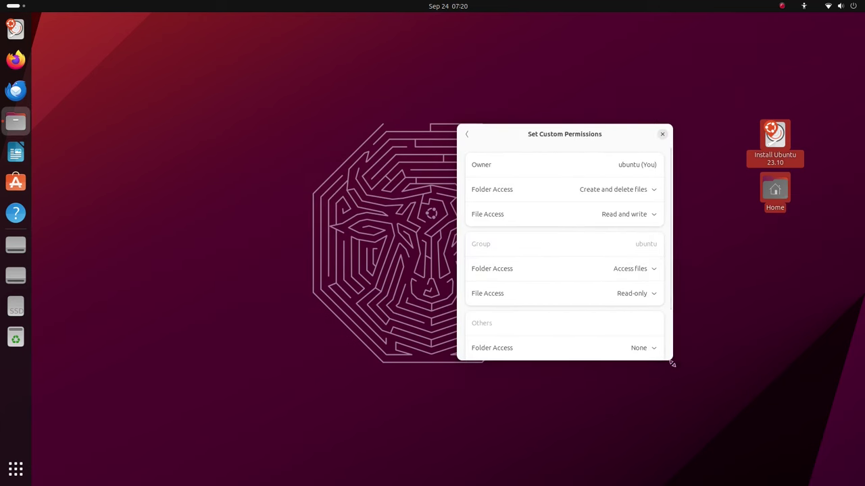
pyautogui.moveTo(676, 377); pyautogui.dragTo(683, 473)
pyautogui.click(674, 136)
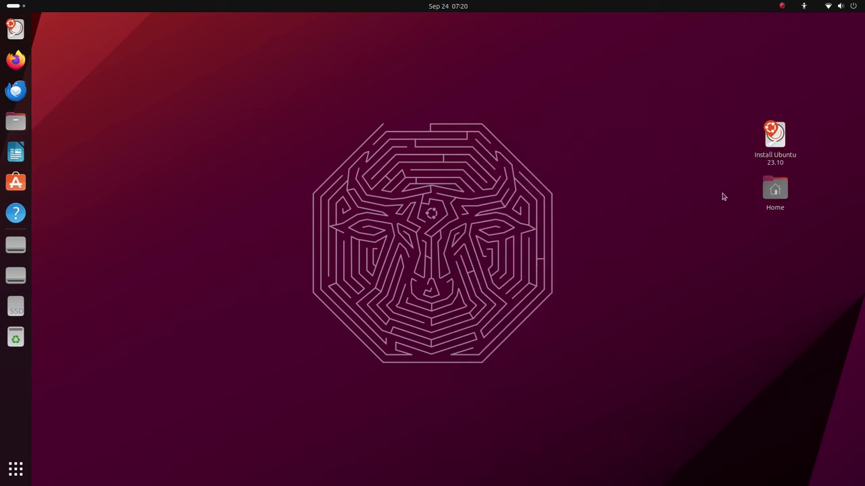
# - Open the properties of the desktop's Home folder, and show its parent folder in Files
pyautogui.rightClick(767, 194)
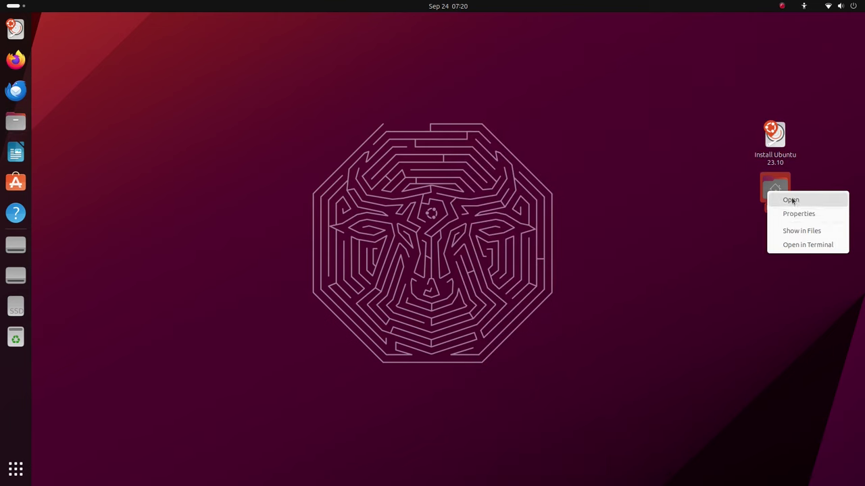
pyautogui.click(787, 214)
pyautogui.moveTo(277, 120); pyautogui.dragTo(608, 191)
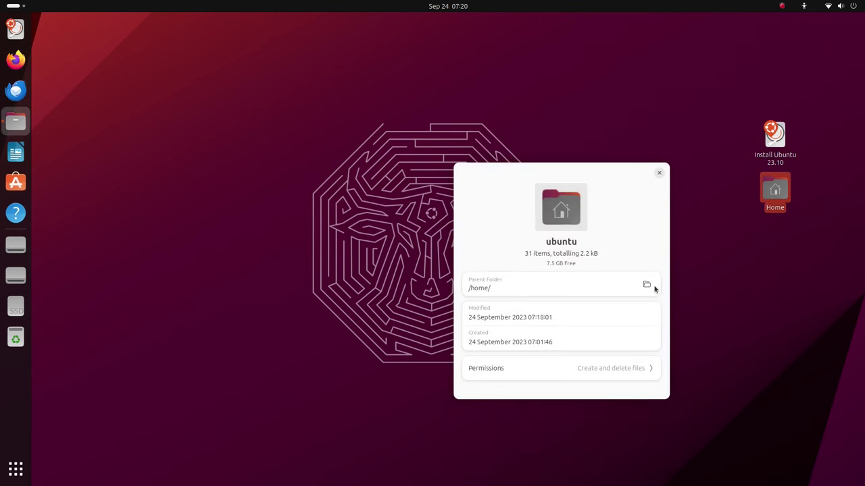
pyautogui.click(646, 285)
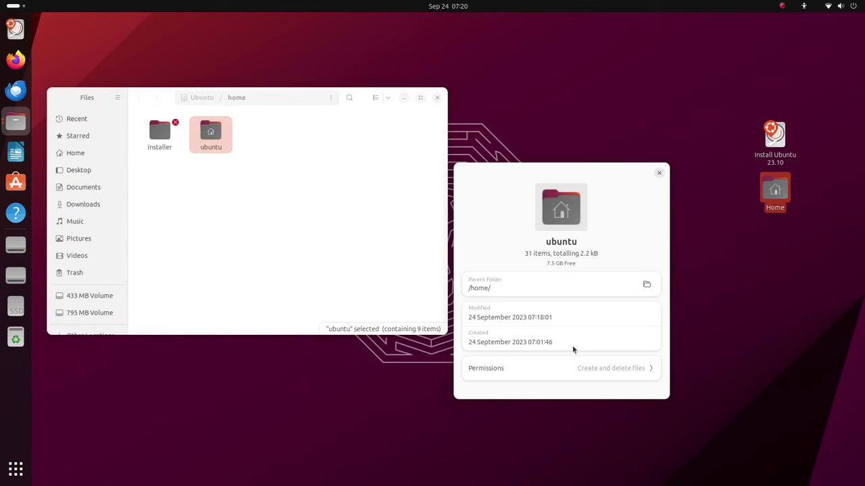
# - View the Home folder's custom permission options for owner, group and others in an enlarged properties window
pyautogui.click(636, 369)
pyautogui.moveTo(666, 402); pyautogui.dragTo(688, 448)
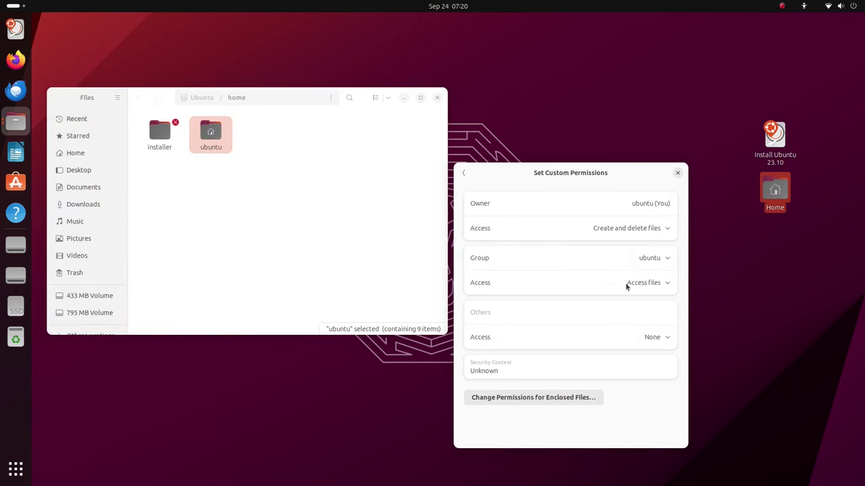
pyautogui.click(662, 228)
pyautogui.click(666, 229)
pyautogui.click(663, 259)
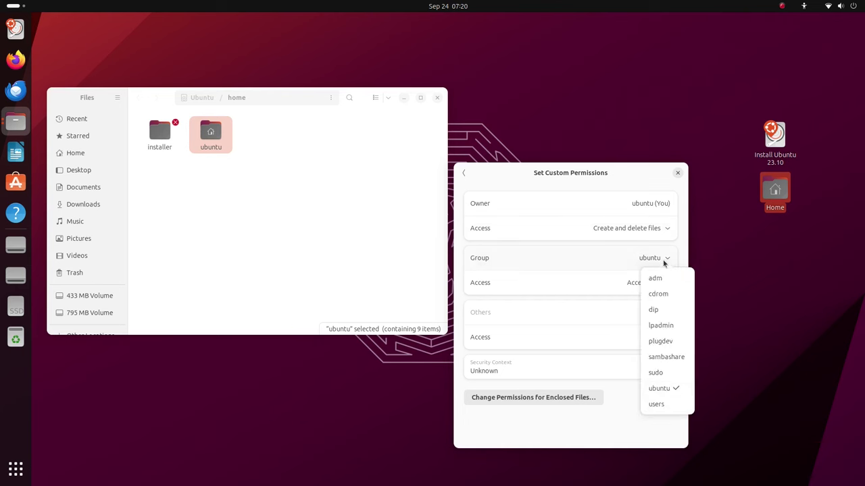
pyautogui.click(624, 296)
pyautogui.click(667, 282)
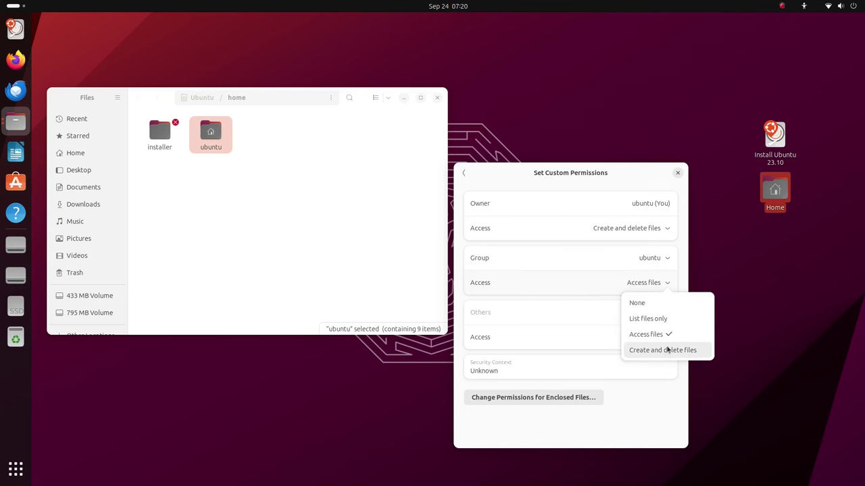
pyautogui.click(658, 427)
pyautogui.click(667, 337)
pyautogui.click(645, 434)
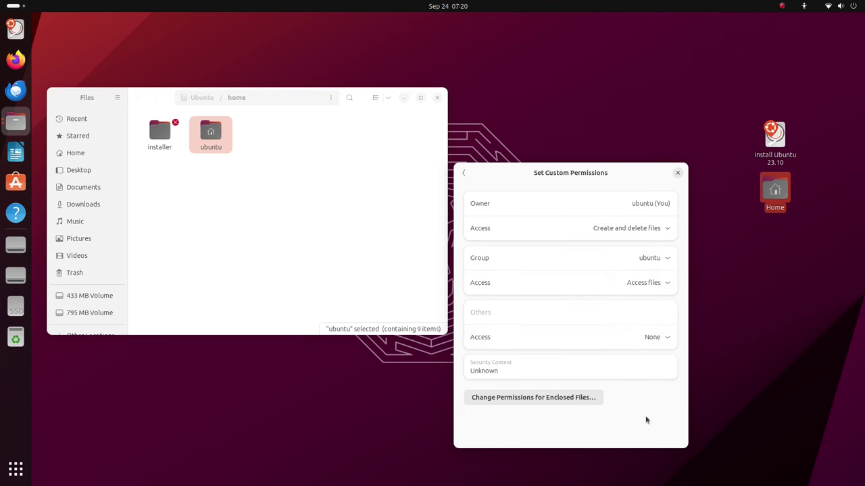
# - View the file and folder options for changing the enclosed files' permissions, and cancel without applying
pyautogui.click(578, 398)
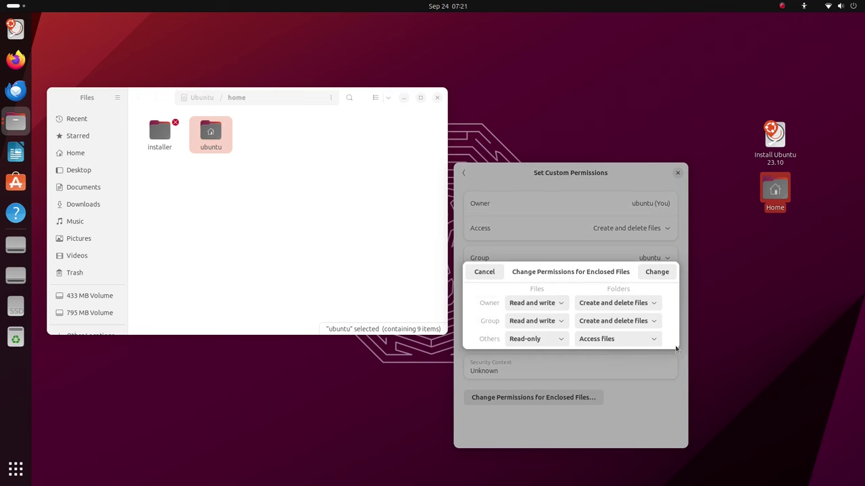
pyautogui.click(560, 297)
pyautogui.click(532, 334)
pyautogui.click(556, 315)
pyautogui.click(560, 333)
pyautogui.click(653, 314)
pyautogui.click(652, 321)
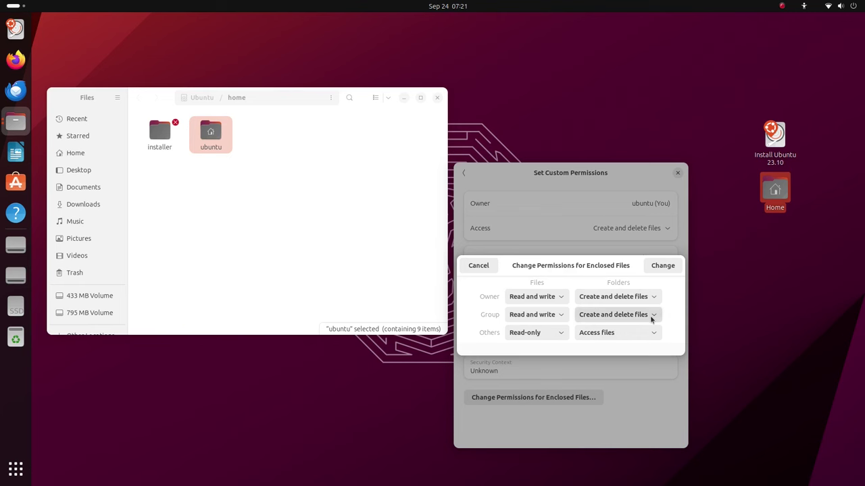
pyautogui.click(652, 331)
pyautogui.click(643, 314)
pyautogui.click(478, 265)
# - Return to the Home folder's main properties, open the custom icon chooser, and enlarge the chooser and its sidebar
pyautogui.click(461, 176)
pyautogui.click(569, 204)
pyautogui.moveTo(755, 379); pyautogui.dragTo(749, 437)
pyautogui.moveTo(457, 404); pyautogui.dragTo(482, 402)
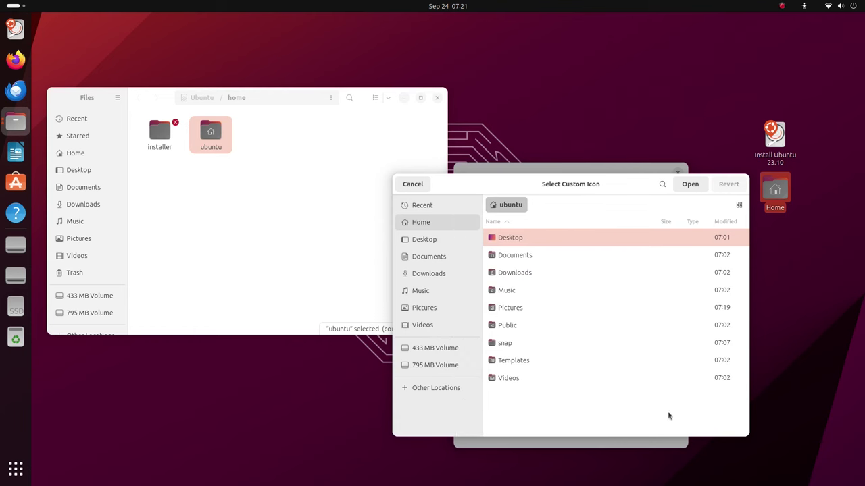
# - Examine the icon chooser's grid and list views and its Videos, Music, Documents, Recent and Desktop locations
pyautogui.press('Down')
pyautogui.press('Down')
pyautogui.press('Down')
pyautogui.press('Down')
pyautogui.press('Down')
pyautogui.press('Down')
pyautogui.press('Down')
pyautogui.click(739, 204)
pyautogui.click(739, 204)
pyautogui.click(455, 325)
pyautogui.click(455, 291)
pyautogui.click(456, 256)
pyautogui.click(455, 205)
pyautogui.click(455, 239)
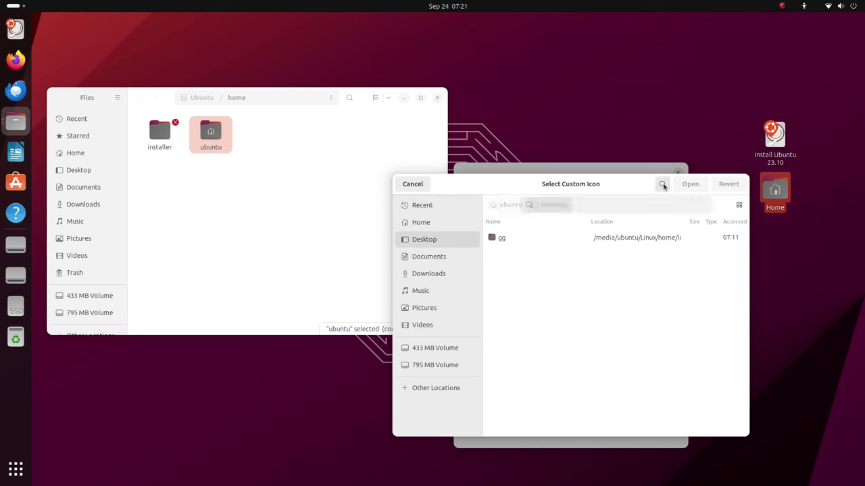
# - Browse the root file system through Other Locations, and view the file list's display options
pyautogui.click(435, 388)
pyautogui.click(562, 221)
pyautogui.rightClick(648, 331)
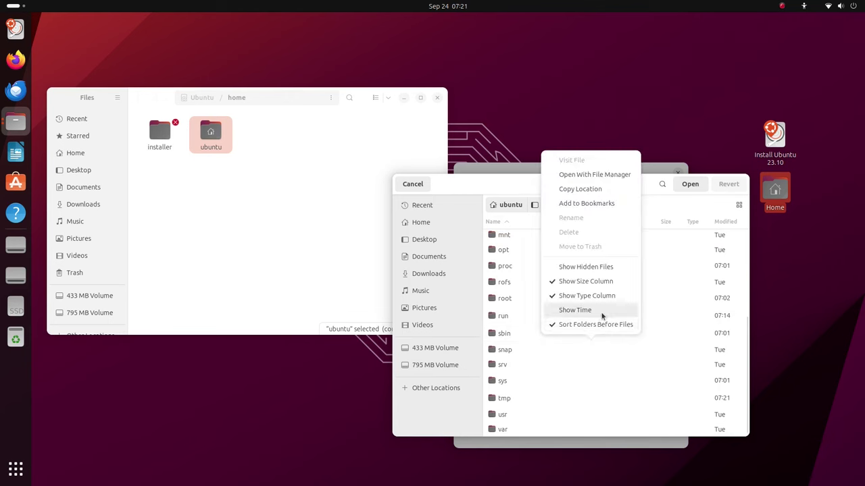
pyautogui.click(579, 310)
pyautogui.rightClick(579, 310)
pyautogui.click(586, 277)
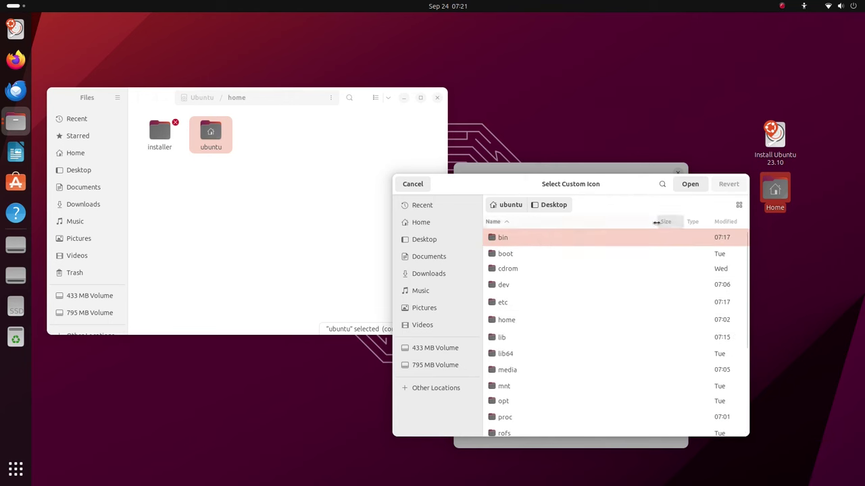
# - Turn on Show Time in the widened icon chooser, and close it and the properties window without picking an icon
pyautogui.moveTo(656, 223)
pyautogui.mouseDown()
pyautogui.moveTo(666, 225)
pyautogui.moveTo(654, 230)
pyautogui.mouseUp()
pyautogui.rightClick(650, 233)
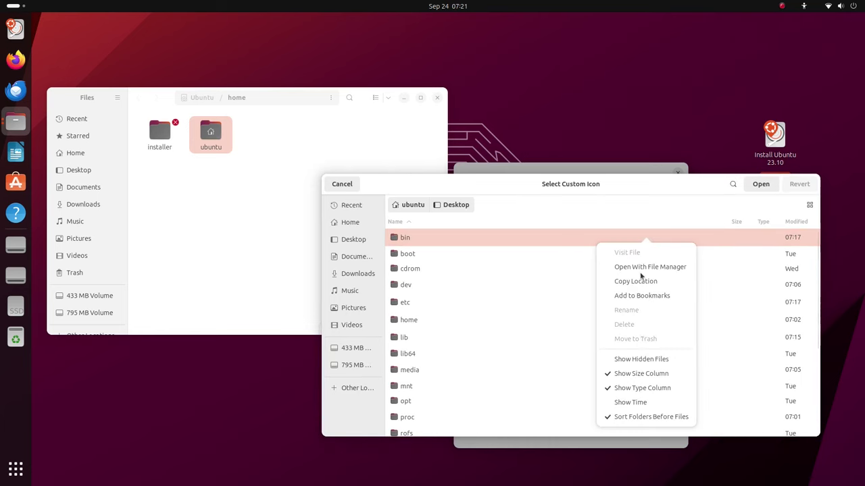
pyautogui.click(664, 402)
pyautogui.rightClick(627, 265)
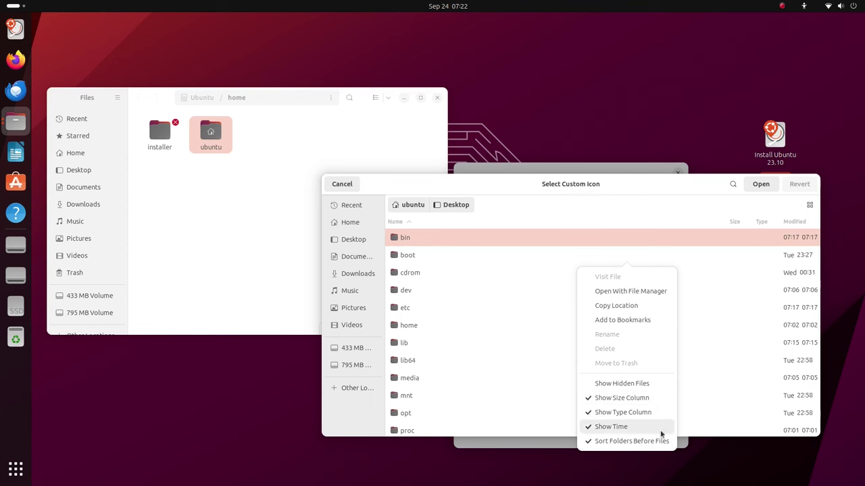
pyautogui.press('Escape')
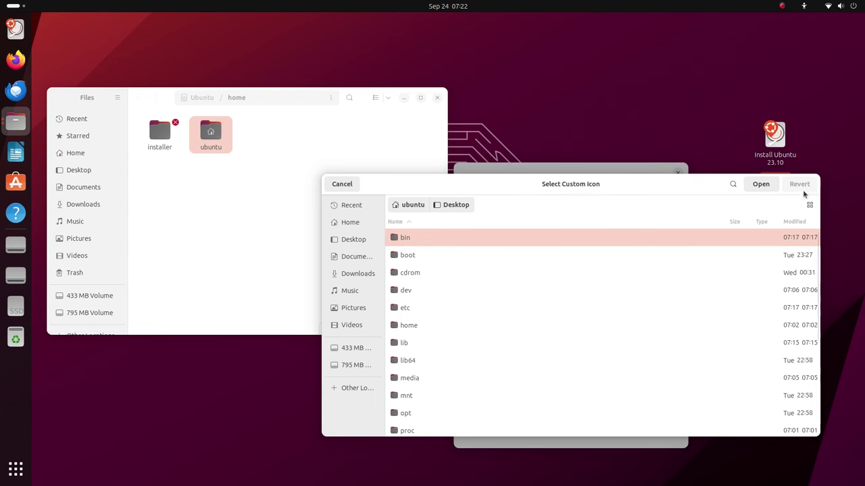
pyautogui.press('Escape')
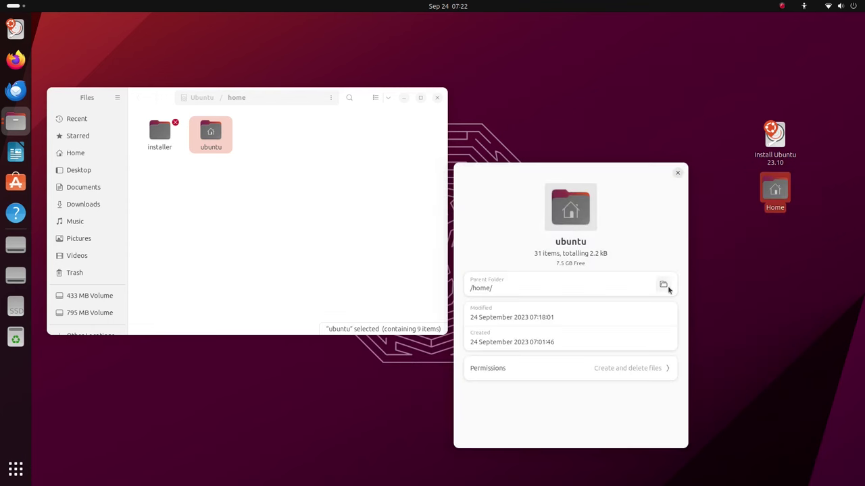
pyautogui.click(672, 172)
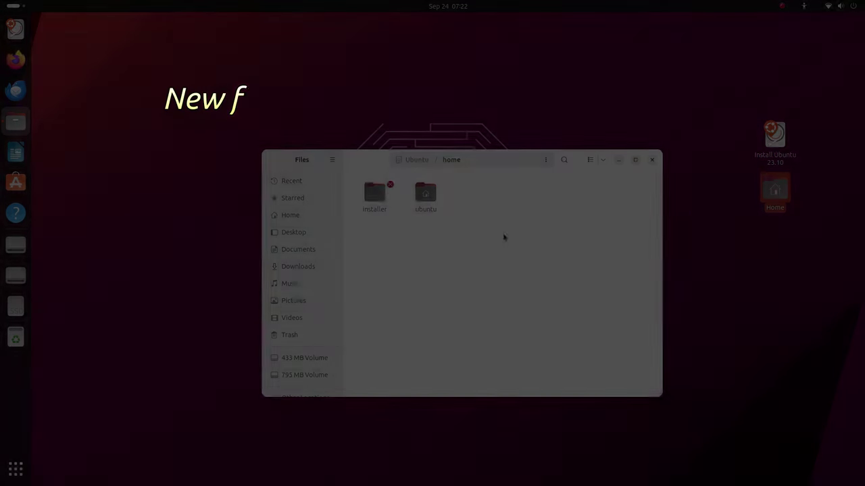
# - View the properties of the current home directory in Files, and close them
pyautogui.rightClick(534, 232)
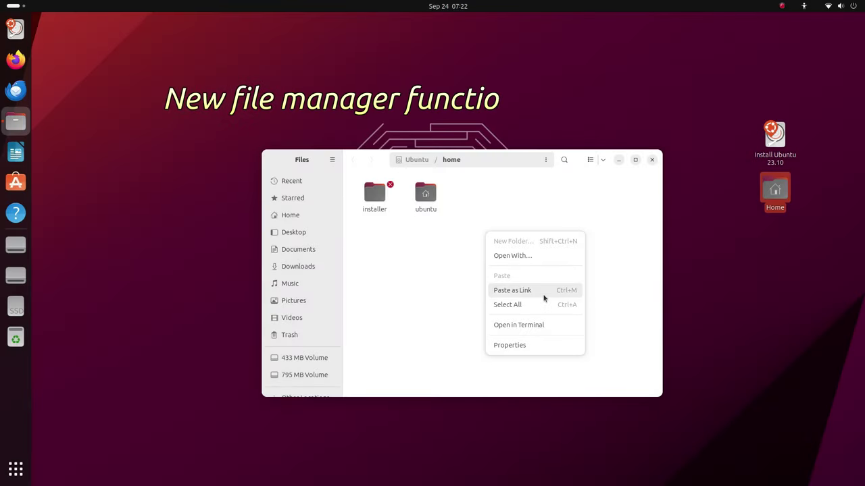
pyautogui.click(541, 345)
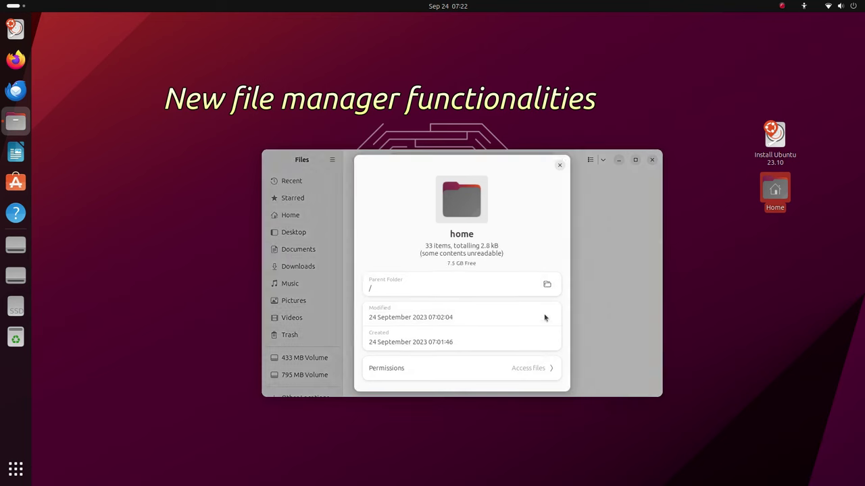
pyautogui.click(560, 166)
# - Open the ubuntu folder, and try out box selections across its subfolders
pyautogui.doubleClick(427, 197)
pyautogui.rightClick(510, 250)
pyautogui.click(642, 290)
pyautogui.moveTo(643, 290); pyautogui.dragTo(378, 190)
pyautogui.moveTo(394, 224); pyautogui.dragTo(567, 290)
pyautogui.moveTo(404, 299); pyautogui.dragTo(515, 196)
pyautogui.moveTo(426, 236); pyautogui.dragTo(777, 203)
pyautogui.click(564, 253)
# - View the context options of the Home folder's empty area and of the snap folder
pyautogui.rightClick(530, 254)
pyautogui.click(553, 265)
pyautogui.press('Escape')
pyautogui.rightClick(538, 263)
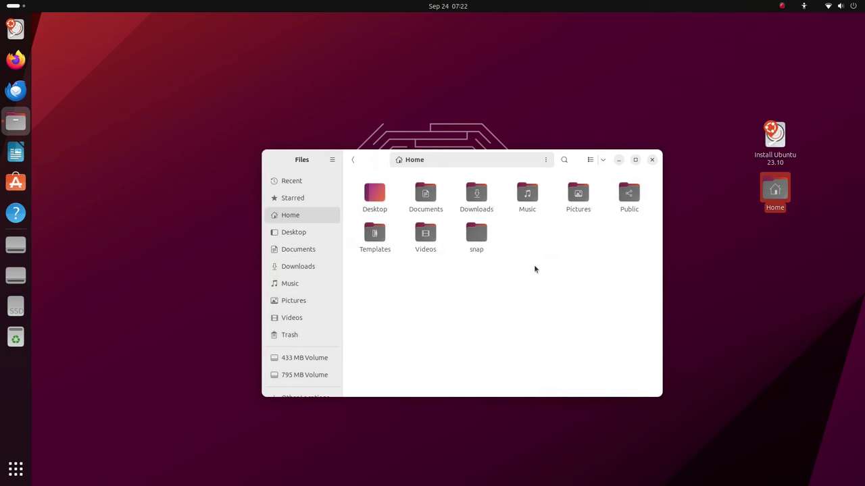
pyautogui.click(508, 275)
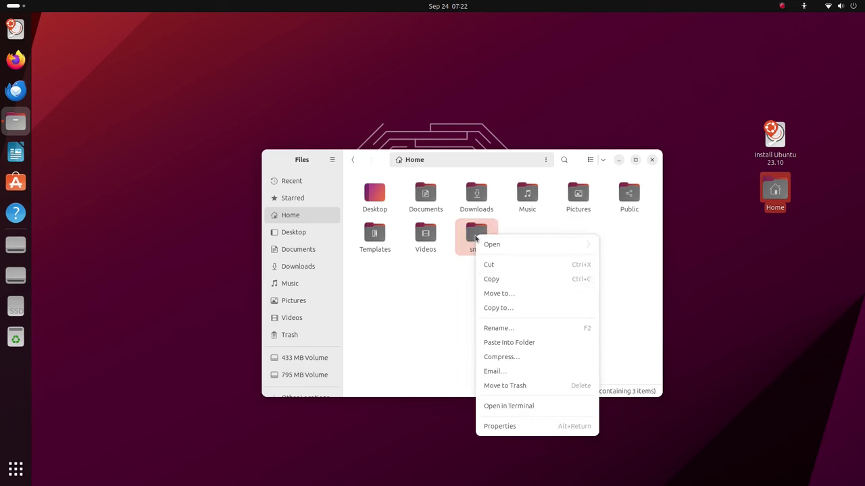
# - Open the Home folder in a terminal from its context options, and close the terminal window
pyautogui.click(514, 329)
pyautogui.rightClick(525, 266)
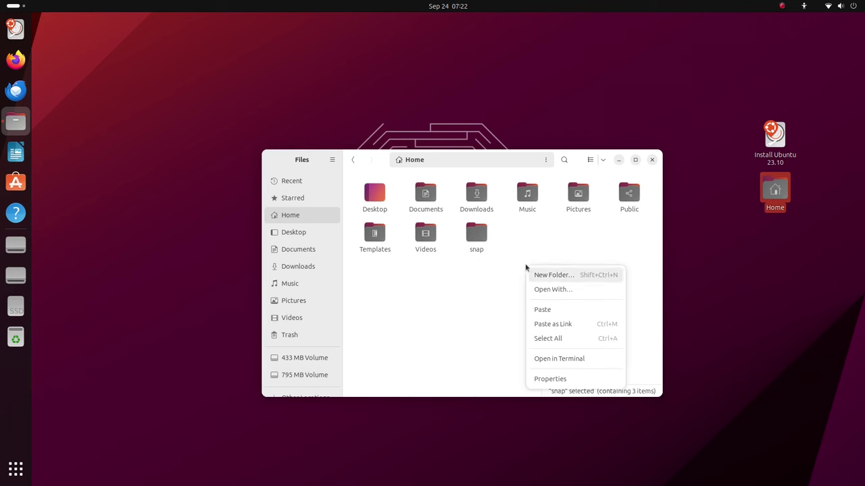
pyautogui.click(555, 360)
pyautogui.click(388, 23)
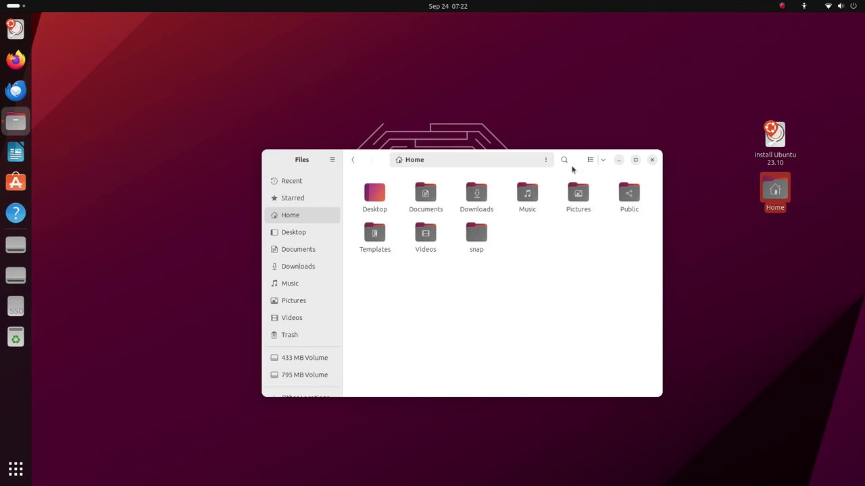
# - Copy the Home folder's location from the current folder options, and view the context options of its empty area
pyautogui.click(546, 161)
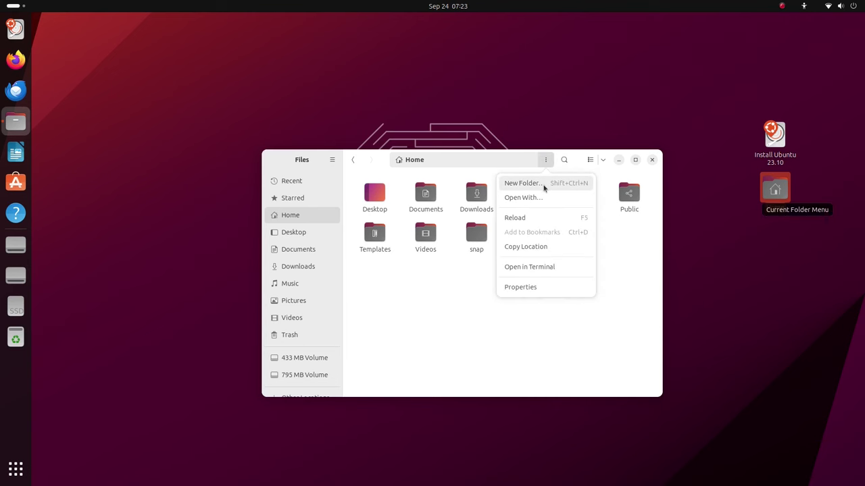
pyautogui.click(551, 248)
pyautogui.click(544, 162)
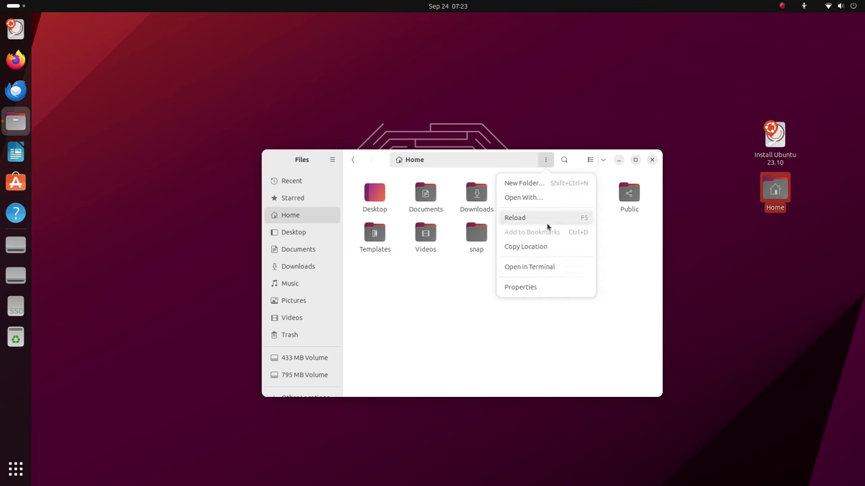
pyautogui.click(546, 287)
pyautogui.rightClick(547, 284)
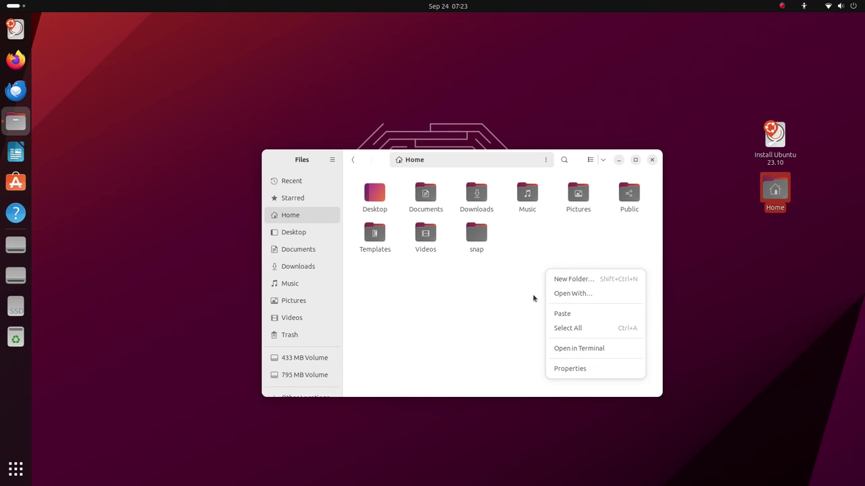
pyautogui.click(567, 328)
pyautogui.rightClick(561, 261)
pyautogui.click(531, 331)
# - View the sort options for the Home folder, and switch it between list and grid view
pyautogui.click(602, 160)
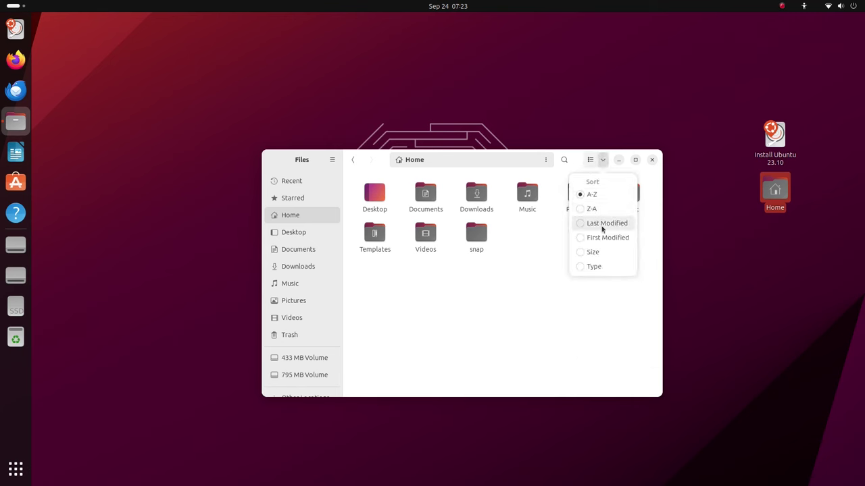
pyautogui.click(593, 163)
pyautogui.click(591, 161)
pyautogui.click(592, 160)
pyautogui.click(592, 161)
pyautogui.click(592, 161)
# - Open Home in a new Files window, and in a new tab of the original window
pyautogui.click(332, 161)
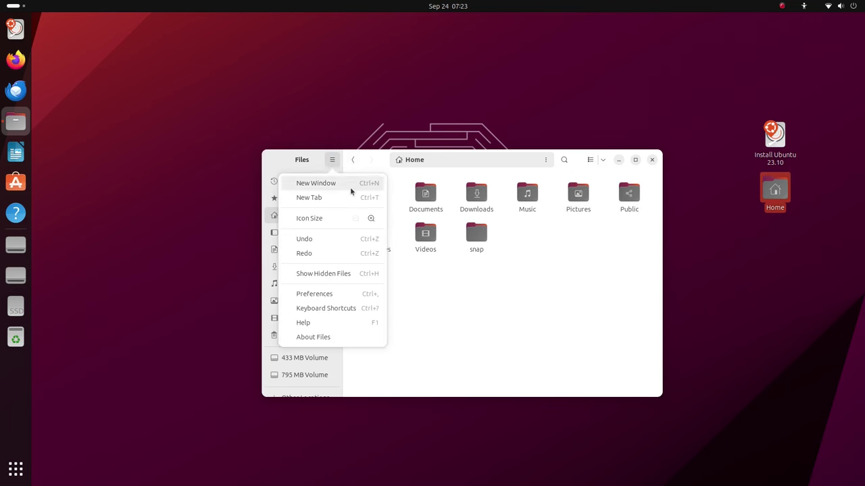
pyautogui.click(348, 183)
pyautogui.click(494, 290)
pyautogui.click(333, 160)
pyautogui.click(309, 197)
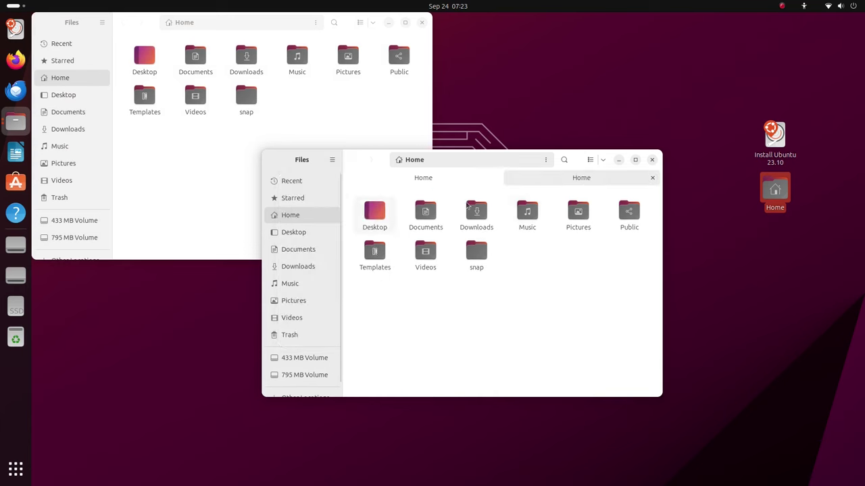
# - Browse from Other Locations into the Ubuntu disk's usr/include folder, and open sudo_plugin.h
pyautogui.scroll(-1, 306, 397)
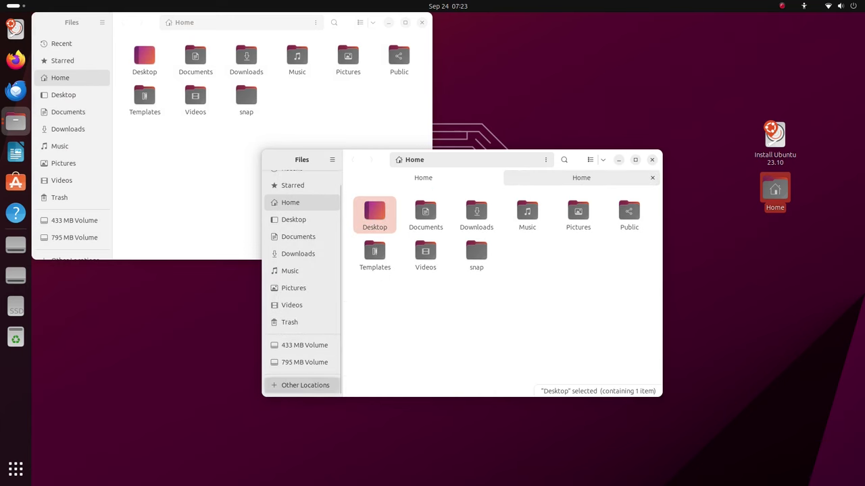
pyautogui.click(318, 386)
pyautogui.click(435, 216)
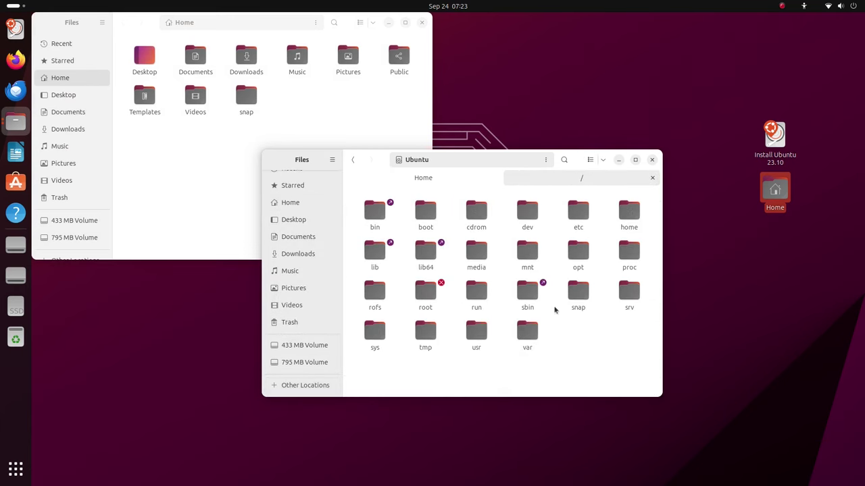
pyautogui.doubleClick(477, 334)
pyautogui.doubleClick(475, 211)
pyautogui.doubleClick(475, 256)
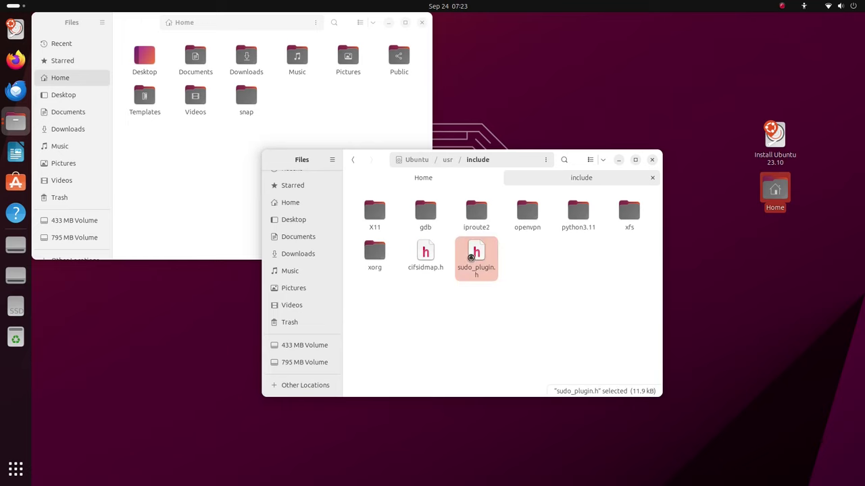
# - Arrange the text editor and Files windows side by side, and visit the Ubuntu root folder before going back to include
pyautogui.moveTo(231, 42); pyautogui.dragTo(655, 93)
pyautogui.moveTo(478, 349); pyautogui.dragTo(395, 447)
pyautogui.moveTo(374, 160); pyautogui.dragTo(188, 207)
pyautogui.click(230, 206)
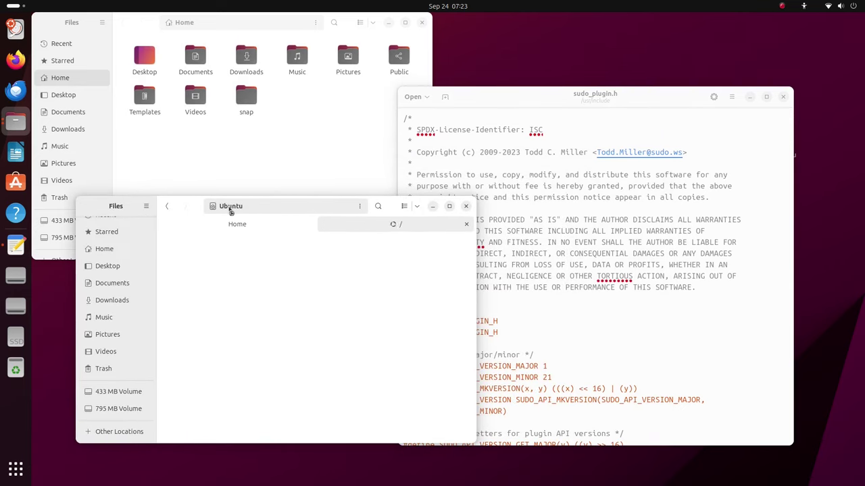
pyautogui.click(166, 206)
# - Look over the main Files options, the sort options and the list and grid views in the include folder
pyautogui.click(146, 207)
pyautogui.click(161, 287)
pyautogui.click(146, 206)
pyautogui.click(156, 293)
pyautogui.click(146, 207)
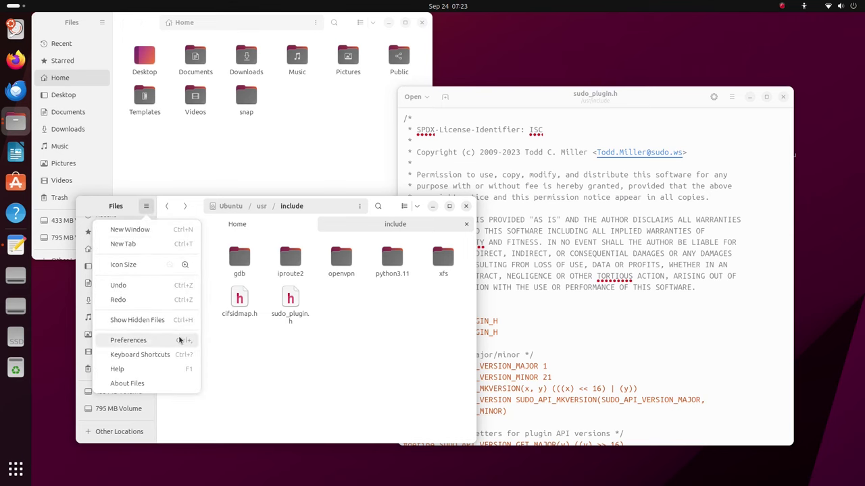
pyautogui.click(410, 207)
pyautogui.click(416, 206)
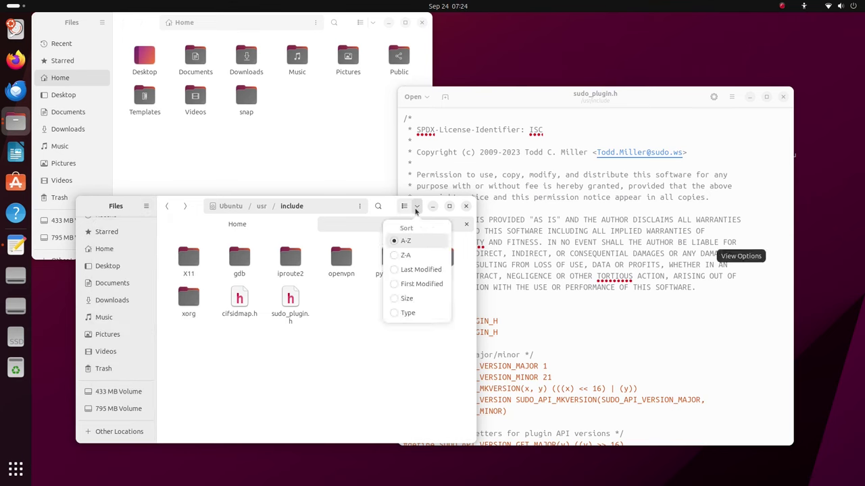
pyautogui.click(404, 206)
pyautogui.click(404, 207)
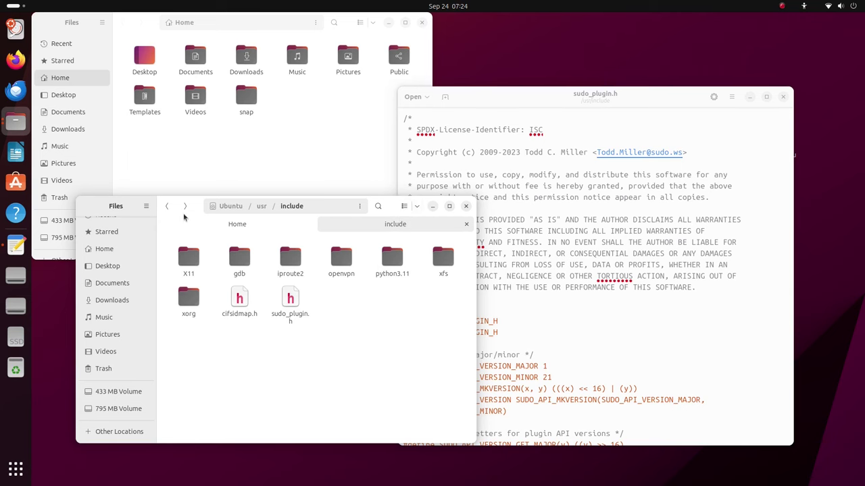
# - Add the include folder to the bookmarks
pyautogui.rightClick(262, 207)
pyautogui.click(344, 284)
pyautogui.rightClick(310, 208)
pyautogui.click(365, 280)
pyautogui.scroll(-2, 108, 389)
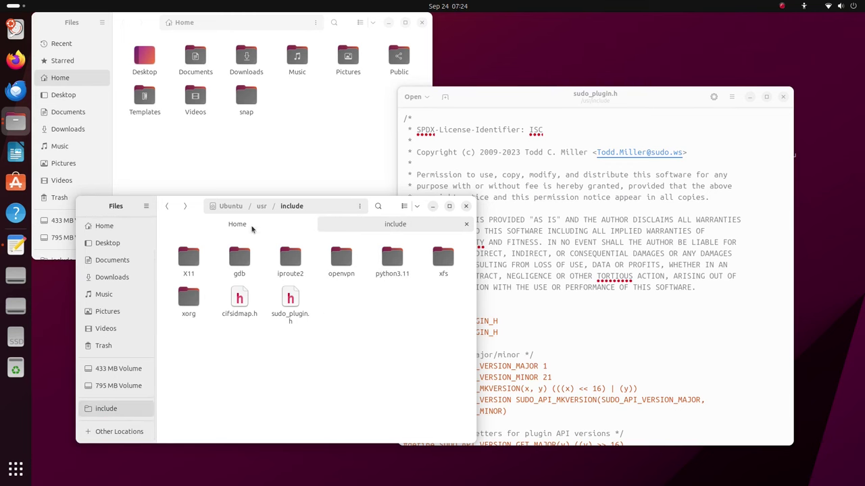
# - Detach the include tab into its own window, and close that window
pyautogui.moveTo(378, 224); pyautogui.dragTo(548, 60)
pyautogui.click(788, 57)
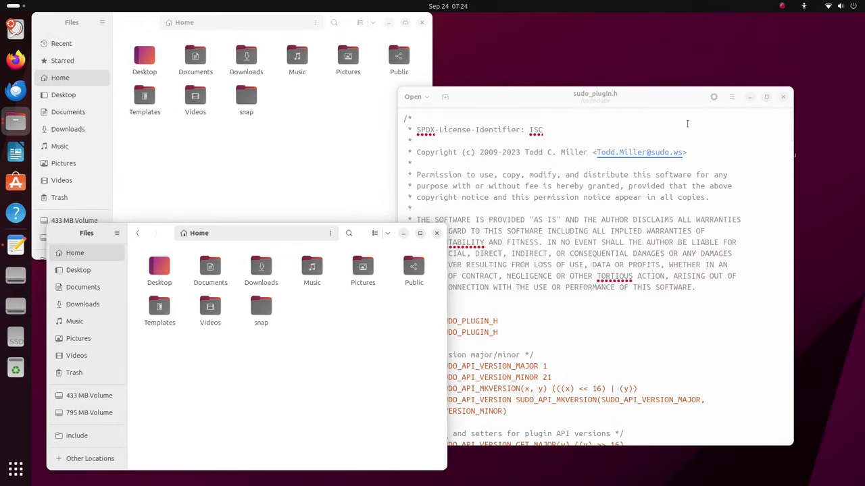
# - Copy sudo_plugin.h from the bookmarked include folder into Home, and cifsidmap.h into Home's snap folder
pyautogui.click(77, 436)
pyautogui.moveTo(274, 310); pyautogui.dragTo(323, 112)
pyautogui.moveTo(212, 317); pyautogui.dragTo(240, 259)
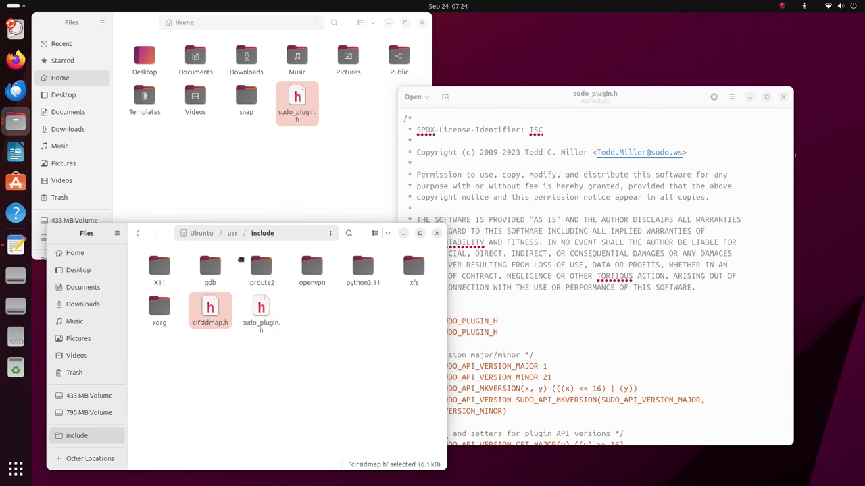
pyautogui.moveTo(263, 142); pyautogui.dragTo(246, 120)
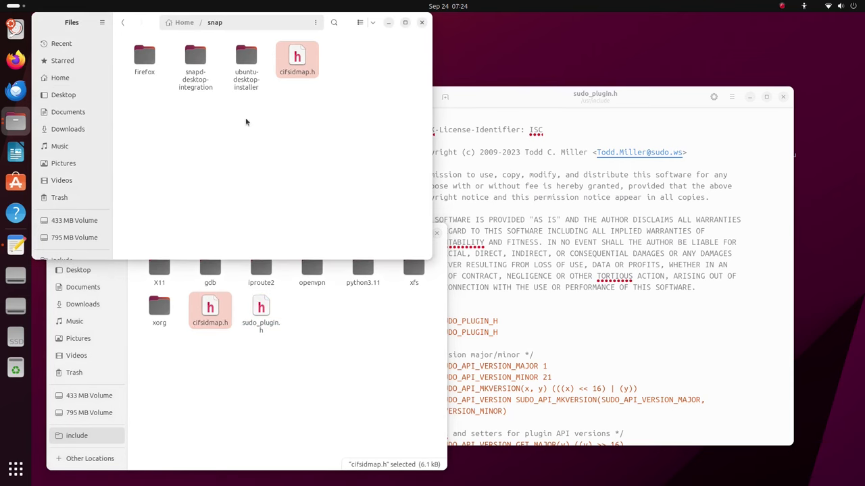
# - Move cifsidmap.h from the snap folder to the trash, and return to Home in grid view
pyautogui.click(60, 78)
pyautogui.doubleClick(268, 117)
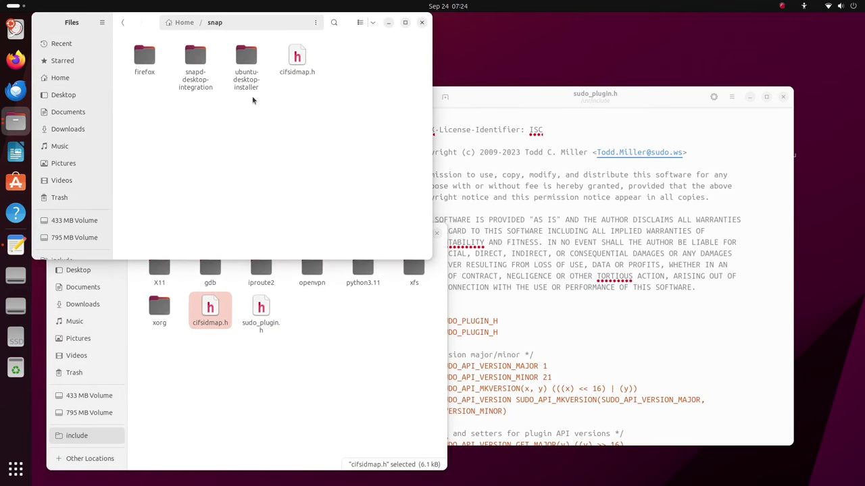
pyautogui.rightClick(296, 68)
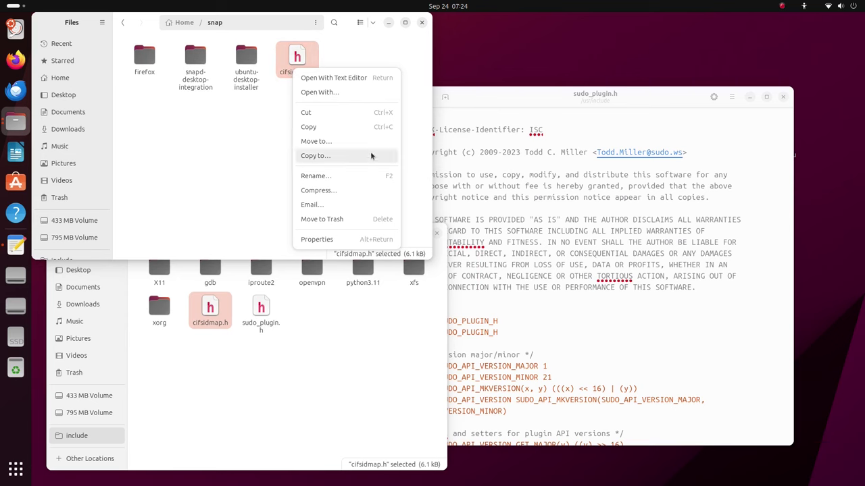
pyautogui.click(365, 219)
pyautogui.click(81, 77)
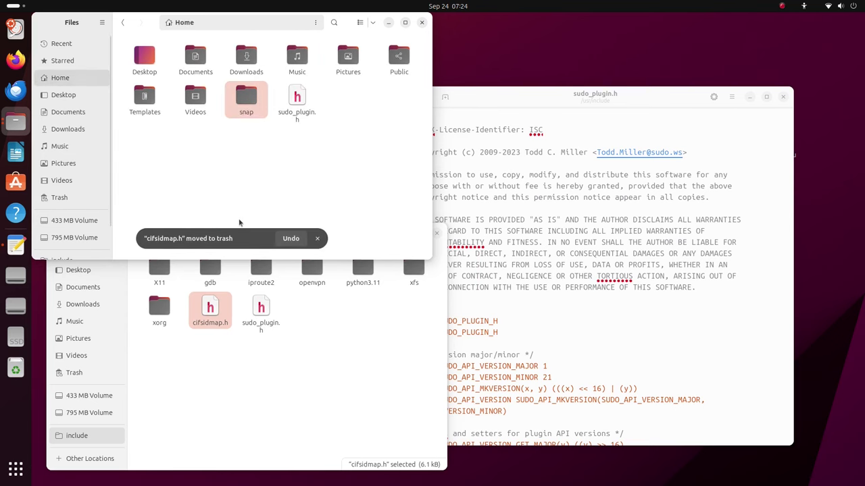
pyautogui.click(360, 23)
pyautogui.click(361, 24)
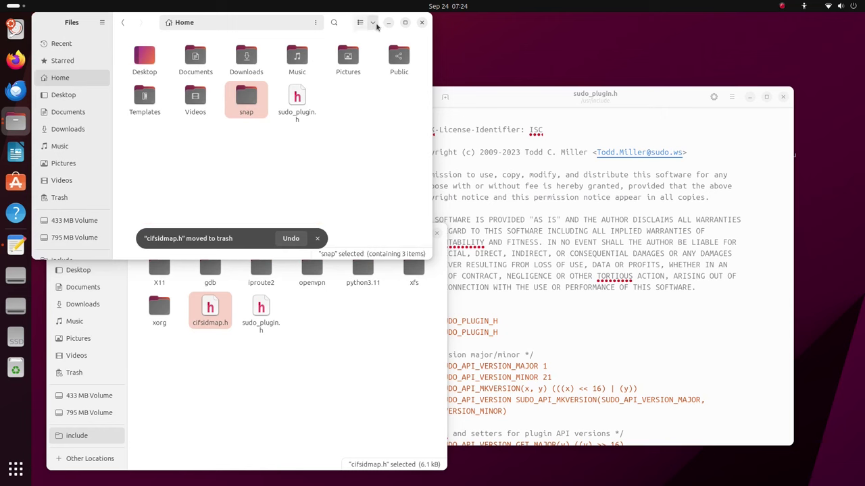
# - Turn on Expandable Folders in List View, Create Link and Delete Permanently in the Files preferences
pyautogui.click(103, 24)
pyautogui.click(81, 154)
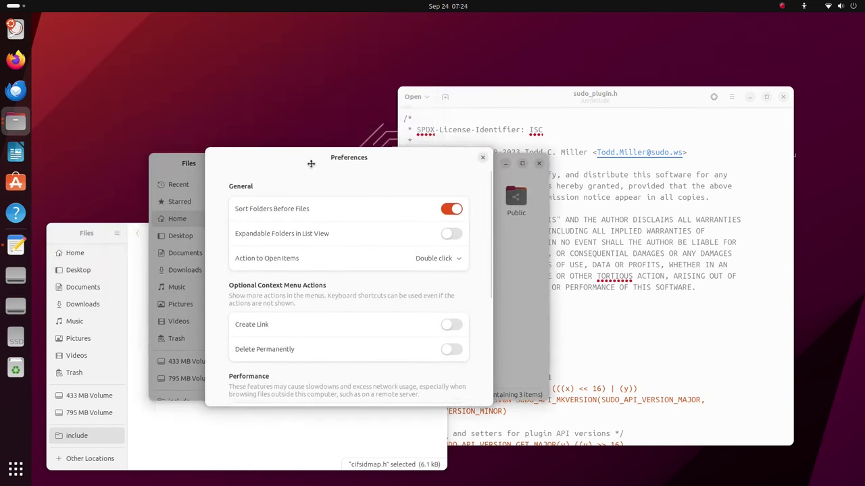
pyautogui.click(423, 185)
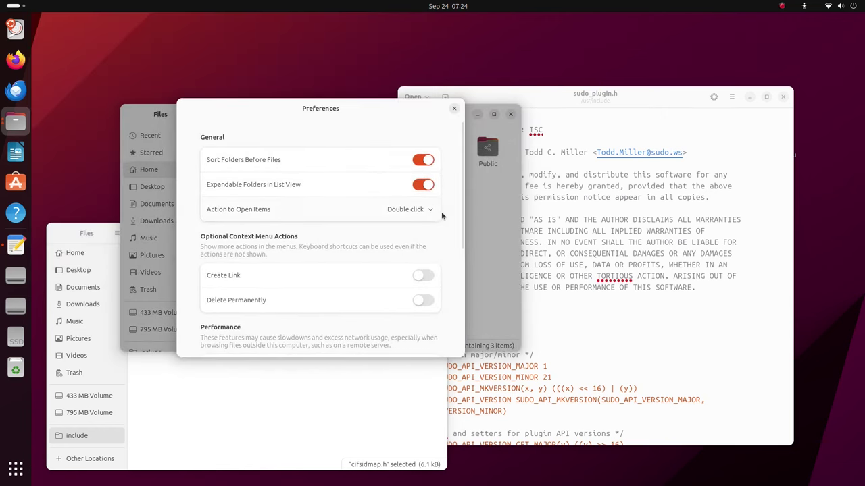
pyautogui.scroll(-3, 441, 211)
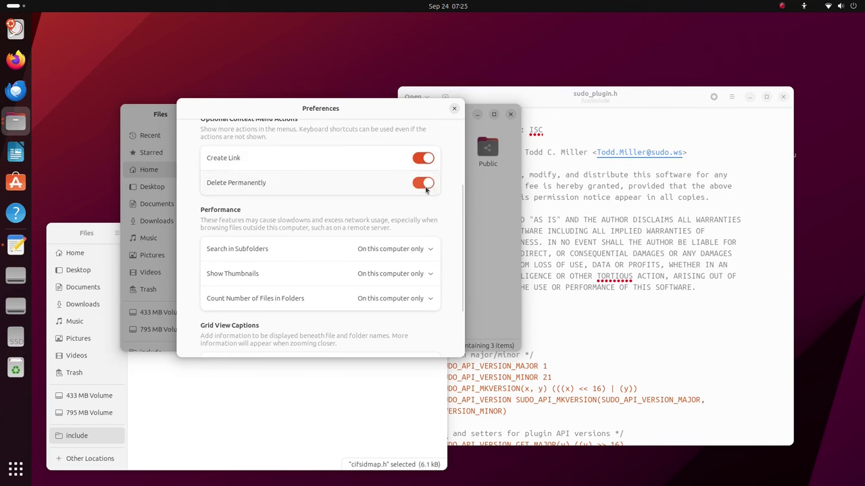
pyautogui.scroll(-2, 425, 190)
pyautogui.click(428, 169)
pyautogui.click(424, 198)
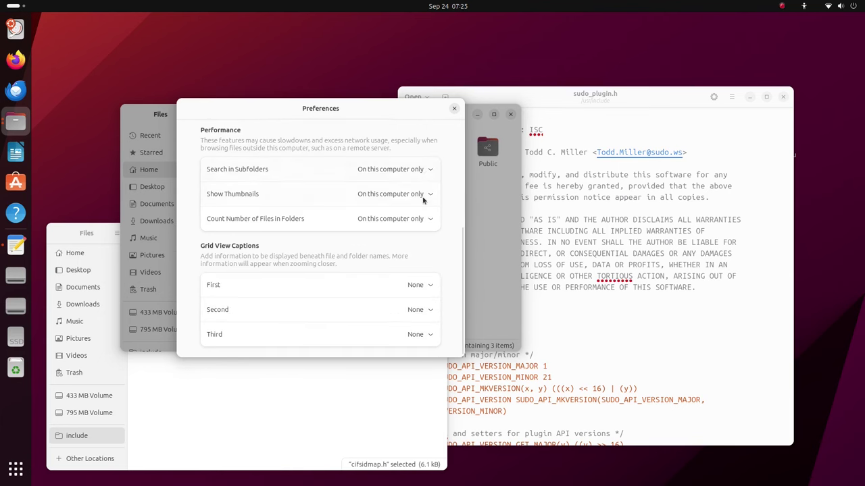
pyautogui.scroll(5, 445, 237)
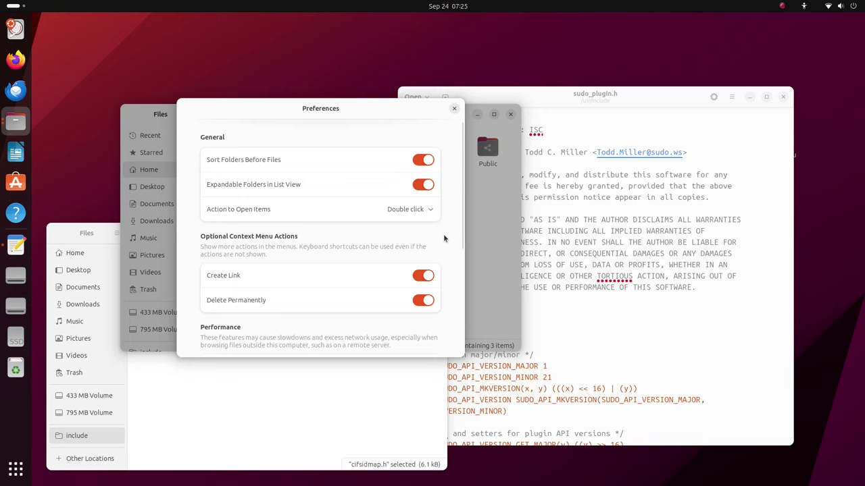
pyautogui.click(454, 109)
# - Create a link to sudo_plugin.h in the Home folder
pyautogui.rightClick(394, 203)
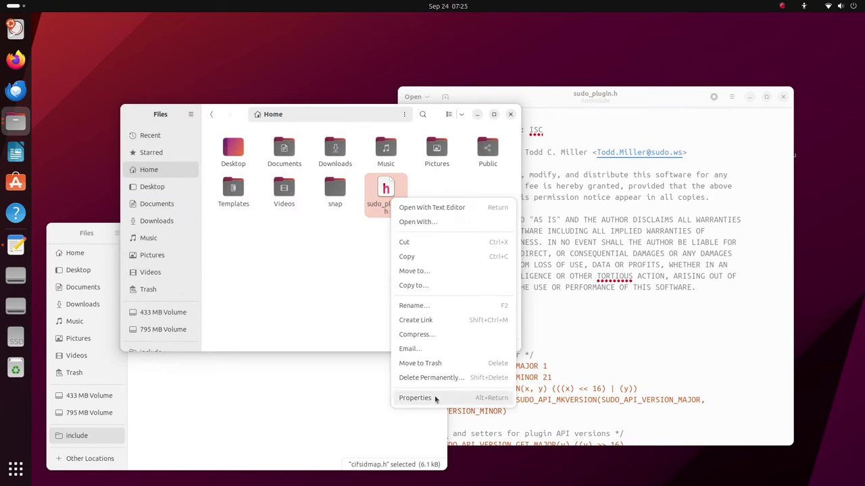
pyautogui.click(449, 323)
pyautogui.rightClick(397, 203)
pyautogui.press('Escape')
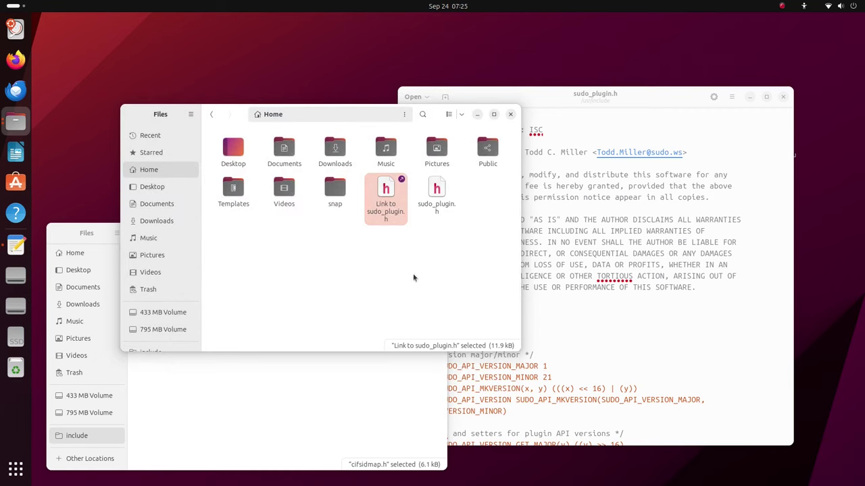
# - Start permanently deleting the link to sudo_plugin.h, and cancel the deletion
pyautogui.rightClick(389, 198)
pyautogui.click(460, 375)
pyautogui.press('Escape')
# - Move the link to sudo_plugin.h into Downloads, and create a link to that link there
pyautogui.moveTo(386, 193); pyautogui.dragTo(247, 156)
pyautogui.click(243, 226)
pyautogui.rightClick(232, 162)
pyautogui.click(284, 283)
# - Toggle Executable as Program in the properties of the link to the link, and view its properties once more
pyautogui.rightClick(286, 172)
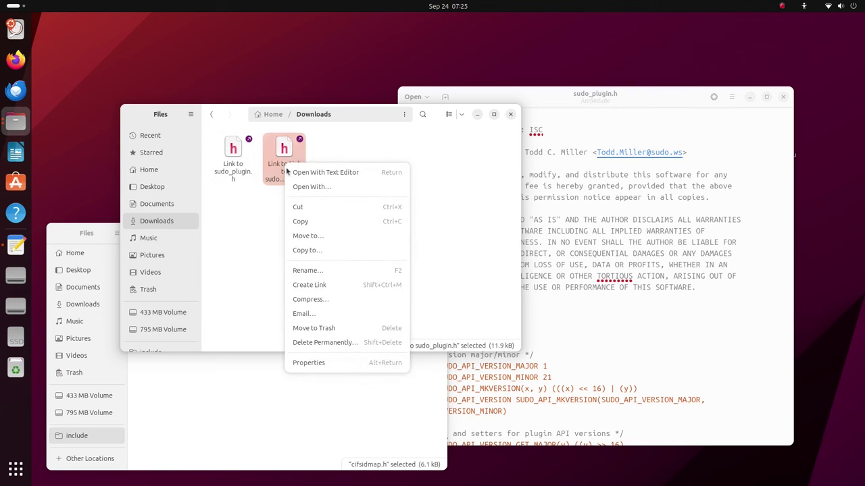
pyautogui.click(344, 363)
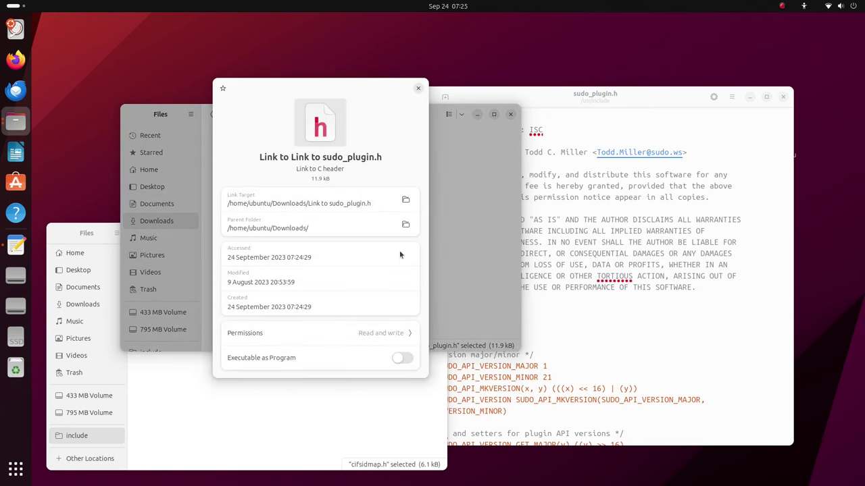
pyautogui.click(404, 360)
pyautogui.click(418, 89)
pyautogui.rightClick(292, 165)
pyautogui.click(330, 365)
pyautogui.click(419, 89)
# - Move both links from Downloads to the trash, and open Trash
pyautogui.moveTo(354, 224); pyautogui.dragTo(214, 133)
pyautogui.rightClick(233, 153)
pyautogui.press('Escape')
pyautogui.moveTo(230, 197); pyautogui.dragTo(165, 290)
pyautogui.click(166, 289)
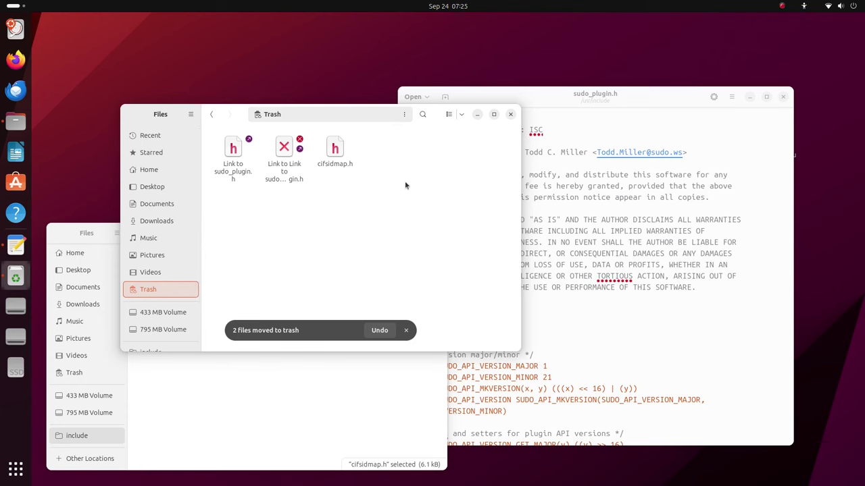
# - Empty the trash, and confirm the permanent deletion of all its items
pyautogui.rightClick(364, 158)
pyautogui.click(399, 251)
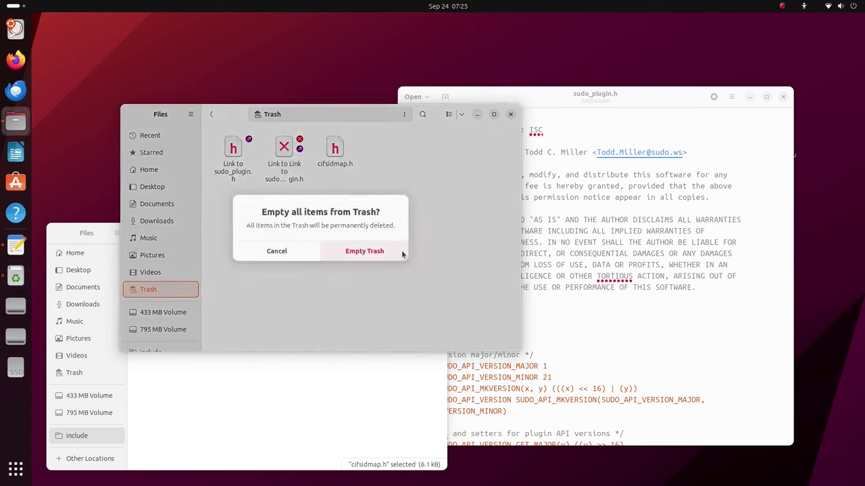
pyautogui.click(364, 251)
# - Go to the Home folder and paste the copied ubuntu folder there as a link
pyautogui.click(180, 170)
pyautogui.rightClick(429, 201)
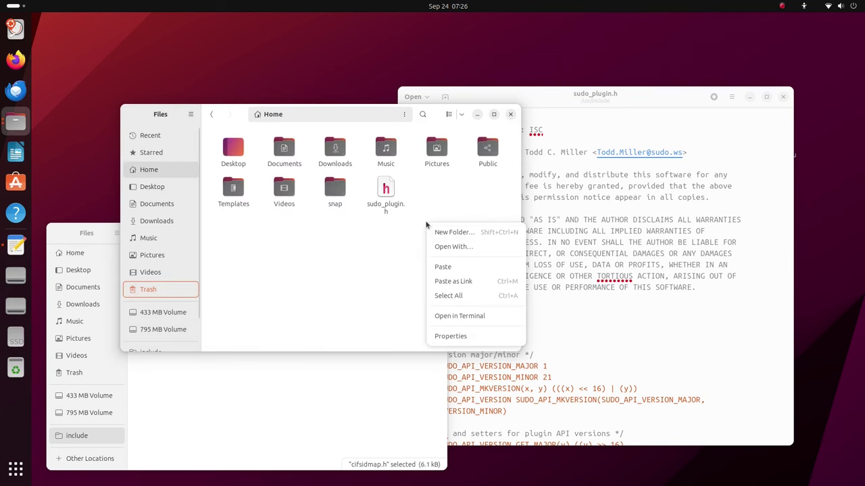
pyautogui.click(459, 282)
pyautogui.rightClick(386, 191)
# - Undo the creation of the ubuntu link in Home
pyautogui.click(190, 115)
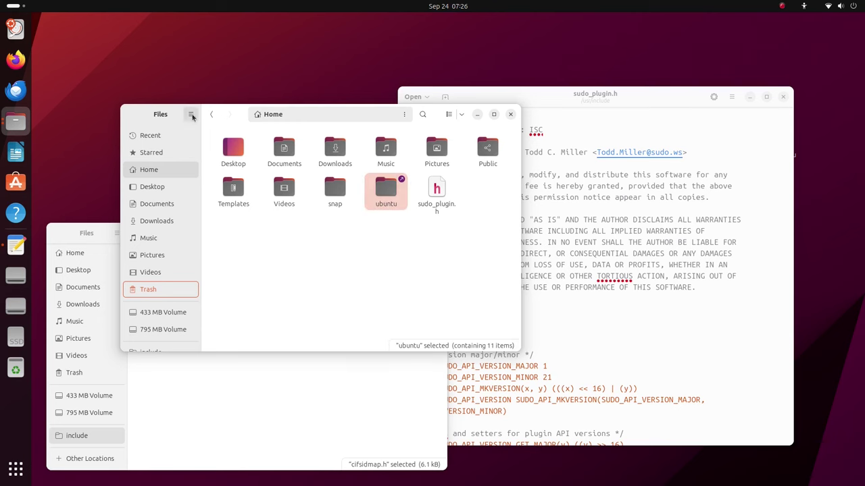
pyautogui.click(190, 115)
pyautogui.click(211, 194)
pyautogui.click(386, 250)
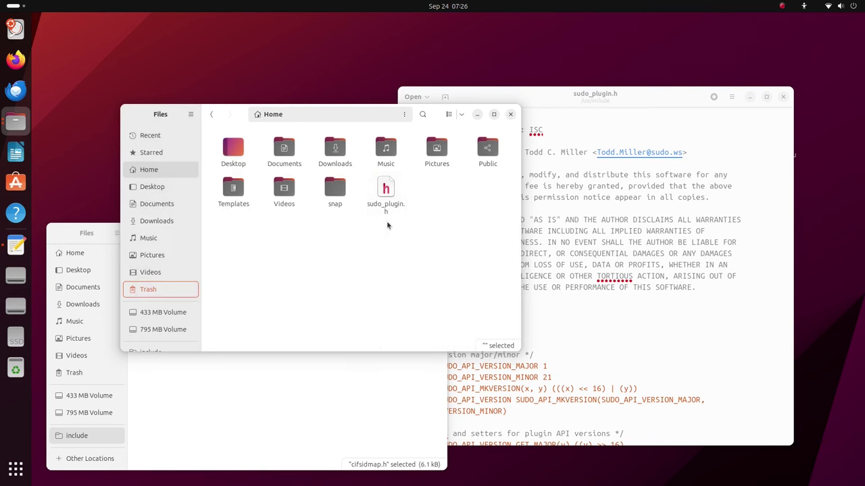
# - Permanently delete sudo_plugin.h from Home, and close the Files windows
pyautogui.rightClick(386, 194)
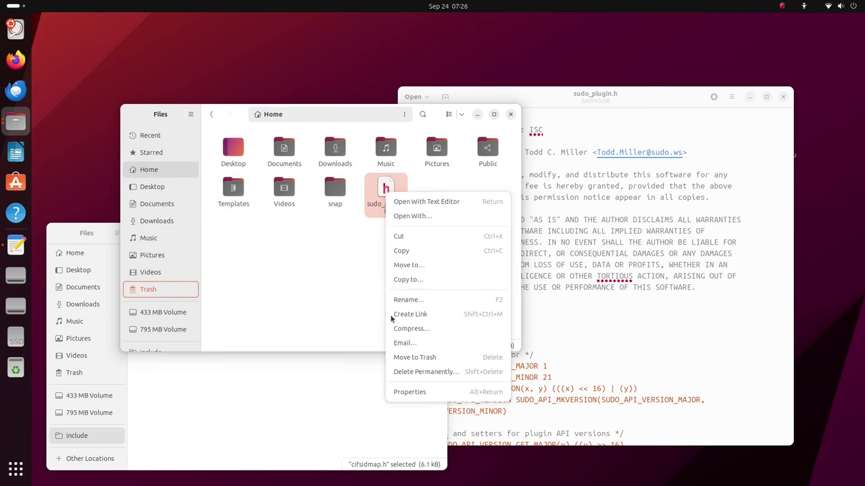
pyautogui.click(436, 371)
pyautogui.click(425, 255)
pyautogui.click(363, 407)
pyautogui.hotkey('ctrl', 'w')
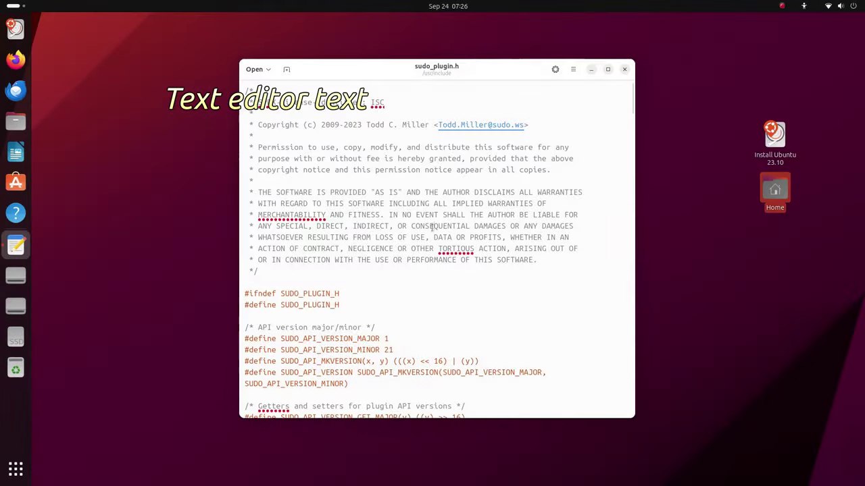
# - Look through sudo_plugin.h in the text editor, and widen its window
pyautogui.scroll(-15, 635, 98)
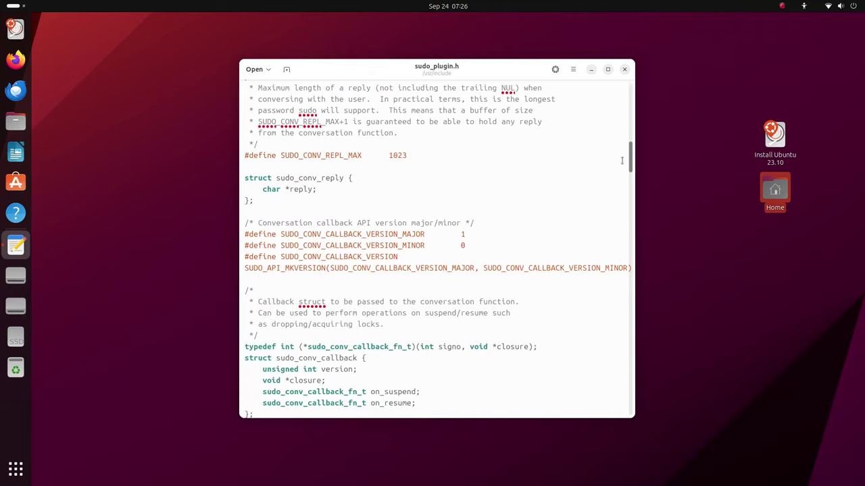
pyautogui.moveTo(635, 421); pyautogui.dragTo(777, 425)
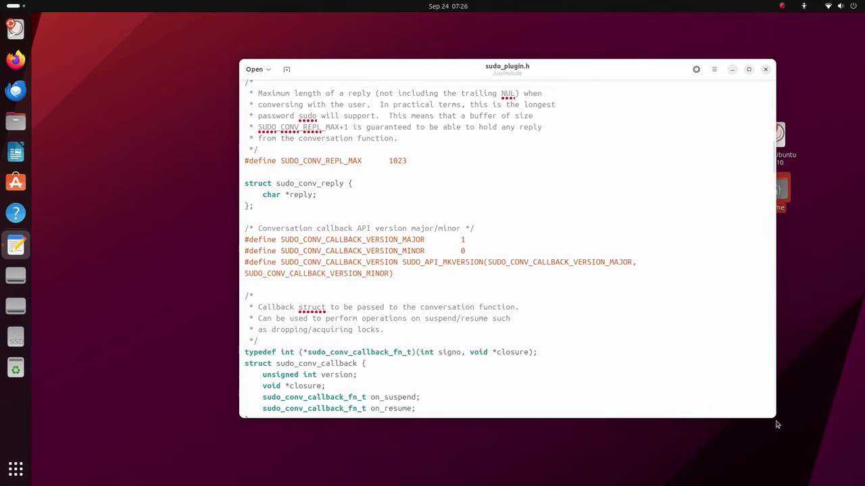
pyautogui.moveTo(775, 157); pyautogui.dragTo(695, 68)
# - Show line numbers and the right margin for sudo_plugin.h in the text editor
pyautogui.click(696, 69)
pyautogui.click(695, 92)
pyautogui.click(698, 69)
pyautogui.click(691, 106)
pyautogui.click(697, 69)
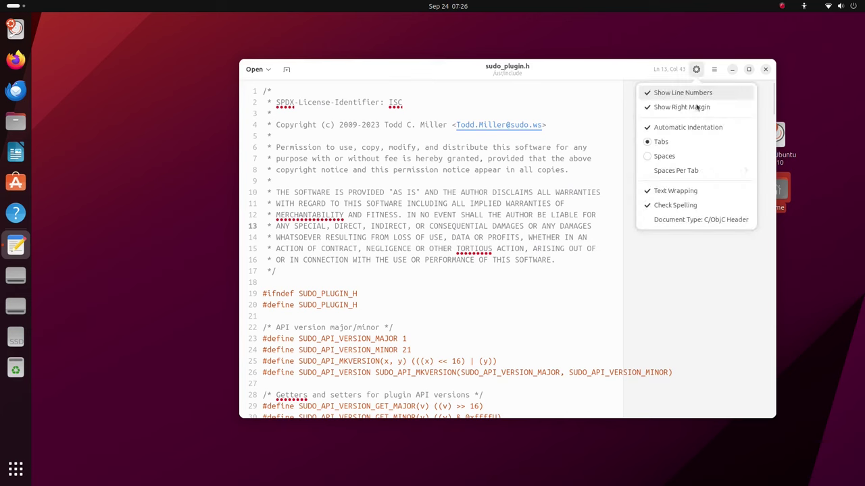
# - Try the text editor's dark style twice, returning to the light style each time
pyautogui.click(715, 69)
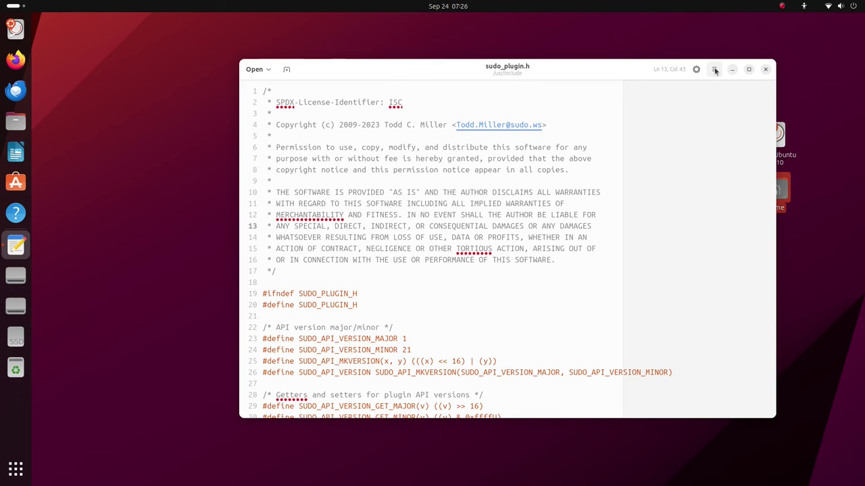
pyautogui.click(715, 69)
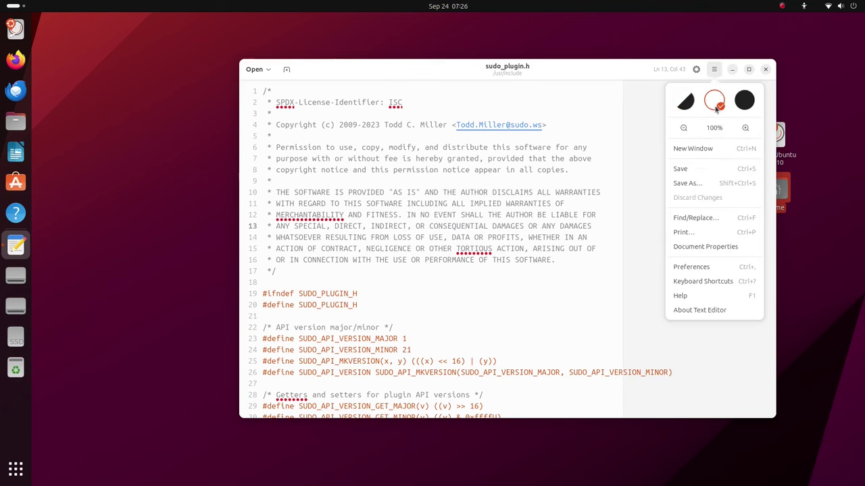
pyautogui.click(745, 101)
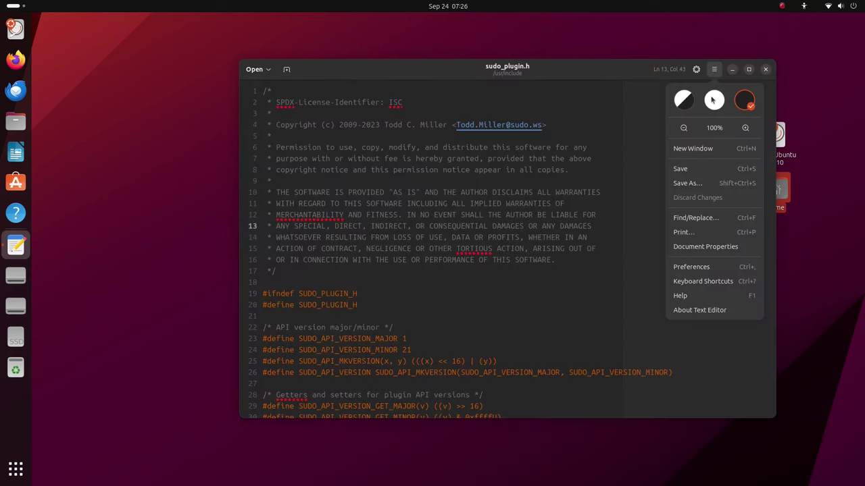
pyautogui.click(712, 100)
pyautogui.click(744, 99)
pyautogui.click(714, 100)
# - Zoom the editor text out below 64%, and bring the zoom back to 100%
pyautogui.click(683, 128)
pyautogui.click(683, 128)
pyautogui.click(683, 128)
pyautogui.click(683, 128)
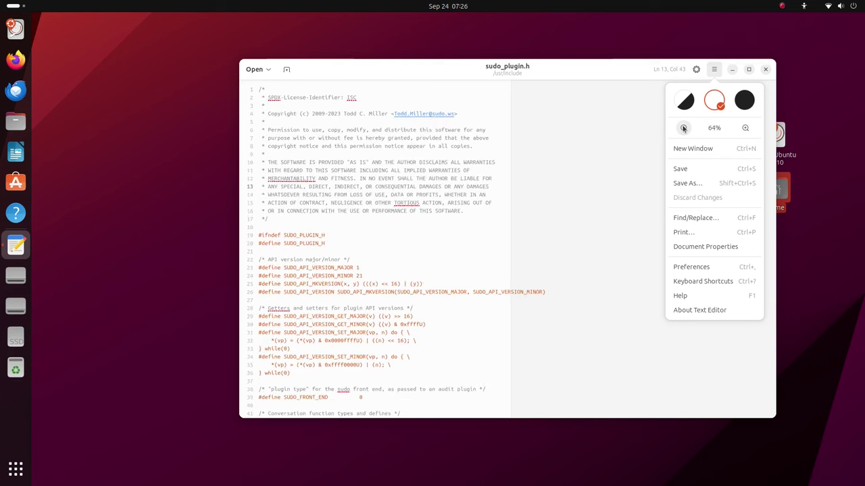
pyautogui.click(683, 128)
pyautogui.click(745, 128)
pyautogui.click(745, 128)
pyautogui.click(745, 128)
pyautogui.click(745, 128)
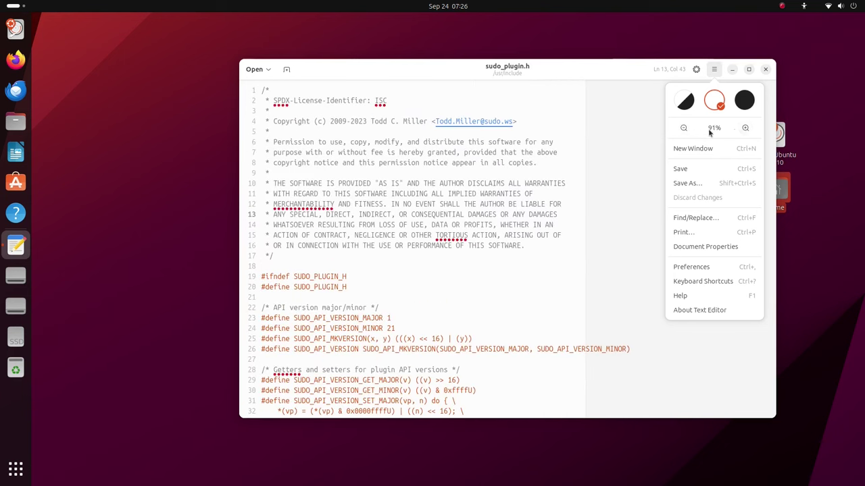
pyautogui.click(745, 128)
# - Open and close a new text editor window, and bring up Find/Replace for sudo_plugin.h
pyautogui.click(706, 154)
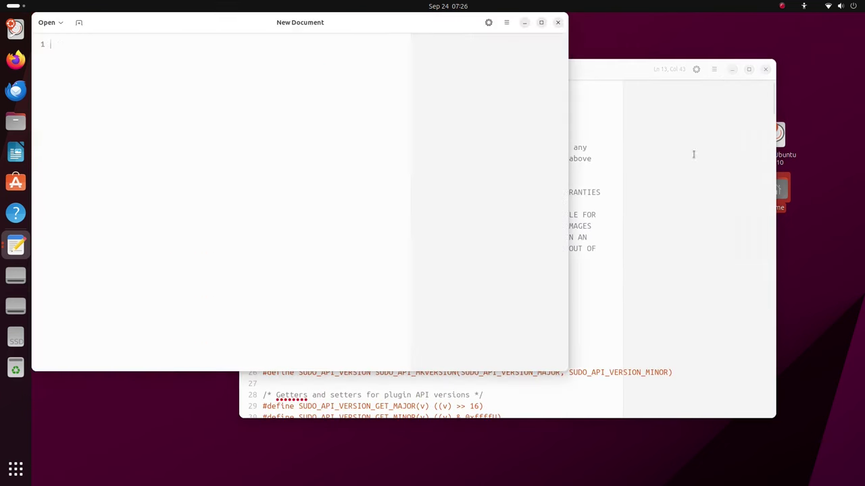
pyautogui.click(558, 22)
pyautogui.click(714, 69)
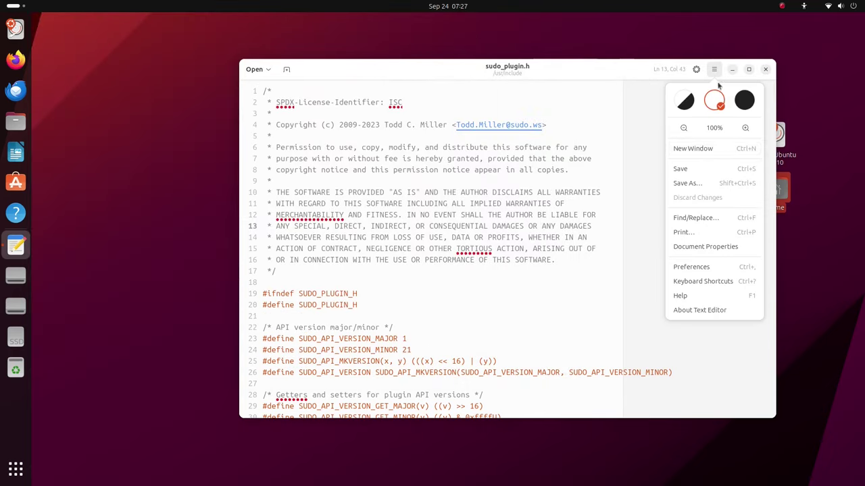
pyautogui.click(735, 219)
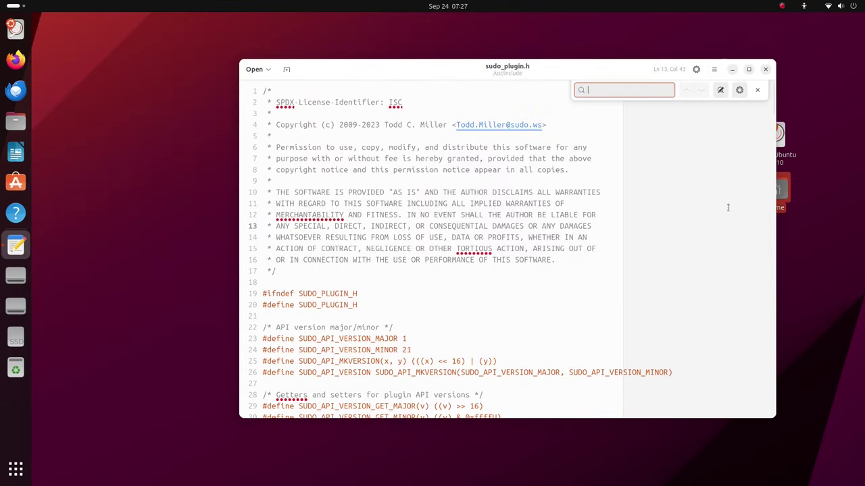
pyautogui.click(713, 68)
pyautogui.click(601, 247)
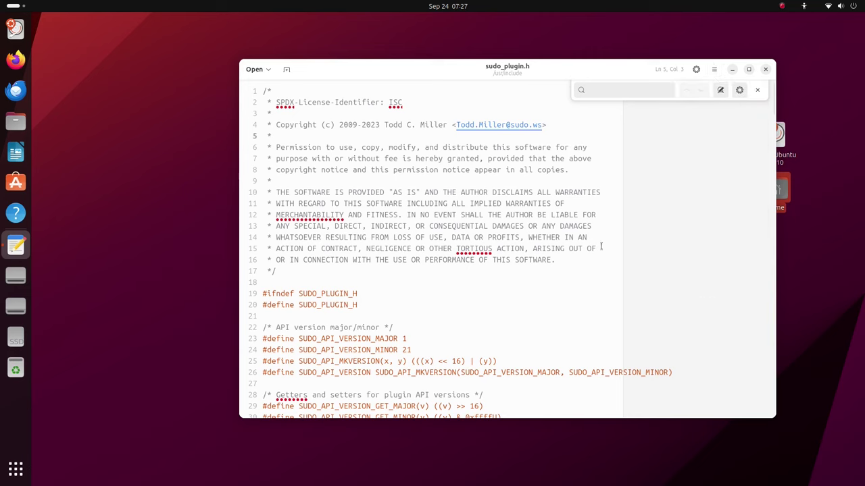
# - Open six new blank document tabs beside sudo_plugin.h in the text editor
pyautogui.click(285, 71)
pyautogui.click(285, 71)
pyautogui.click(285, 71)
pyautogui.click(285, 71)
pyautogui.click(285, 71)
pyautogui.click(285, 71)
# - Bring up the Open File dialog, adjust its size, position and sidebar width, and cancel it
pyautogui.click(267, 71)
pyautogui.click(388, 91)
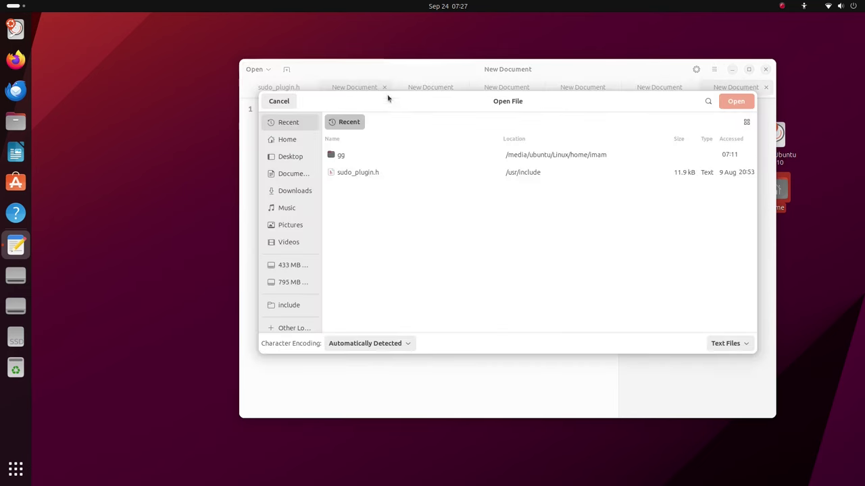
pyautogui.moveTo(744, 353); pyautogui.dragTo(651, 342)
pyautogui.moveTo(446, 102); pyautogui.dragTo(528, 107)
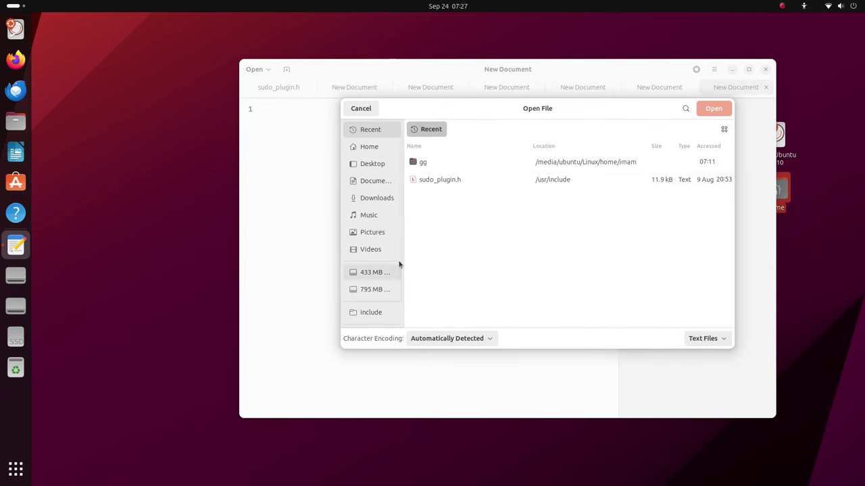
pyautogui.moveTo(402, 251); pyautogui.dragTo(422, 254)
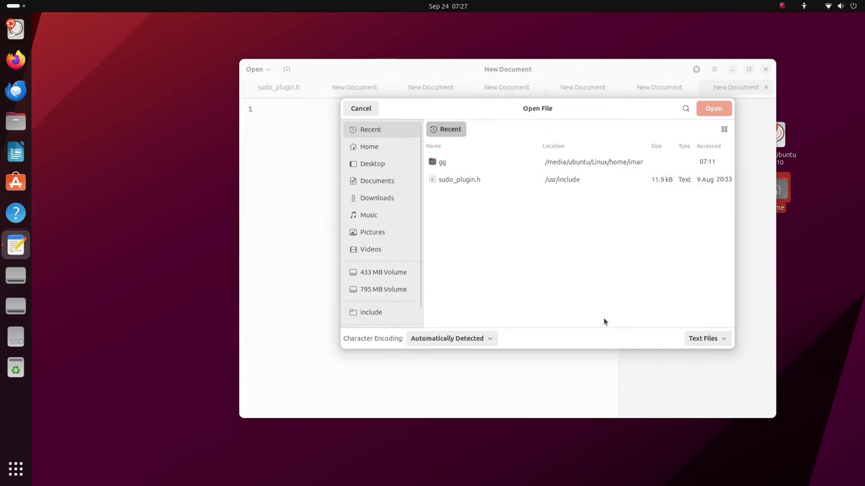
pyautogui.click(361, 108)
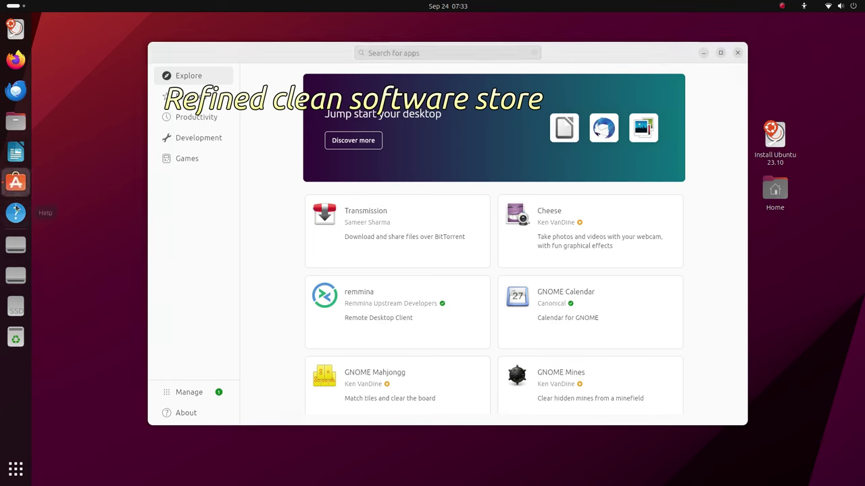
# - Unpin Help, LibreOffice Writer and Thunderbird Mail from the dash
pyautogui.rightClick(17, 215)
pyautogui.click(58, 225)
pyautogui.rightClick(17, 152)
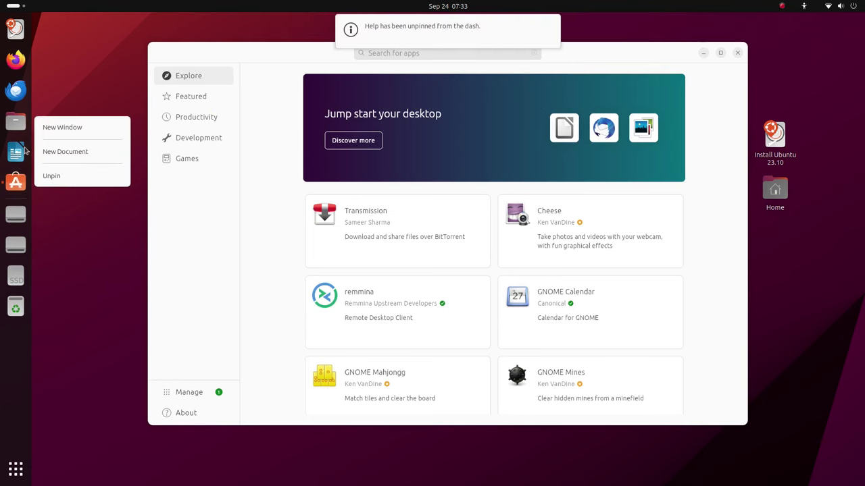
pyautogui.click(76, 177)
pyautogui.rightClick(18, 120)
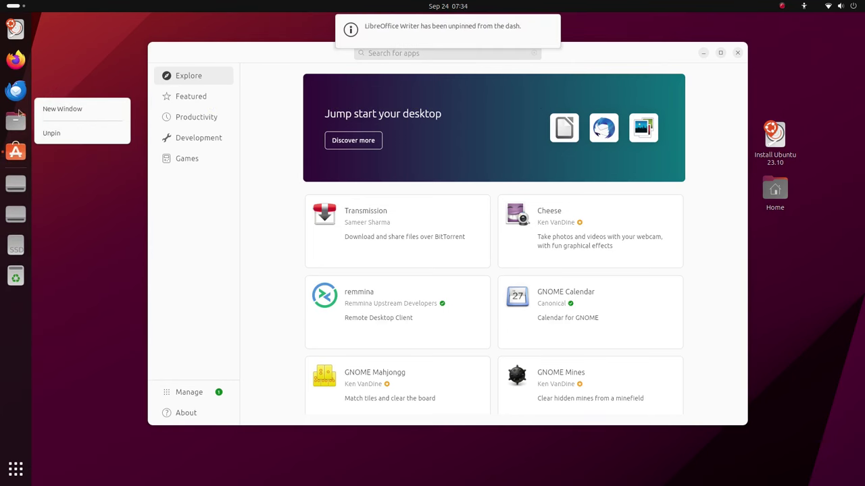
pyautogui.rightClick(15, 90)
pyautogui.rightClick(16, 89)
pyautogui.click(74, 124)
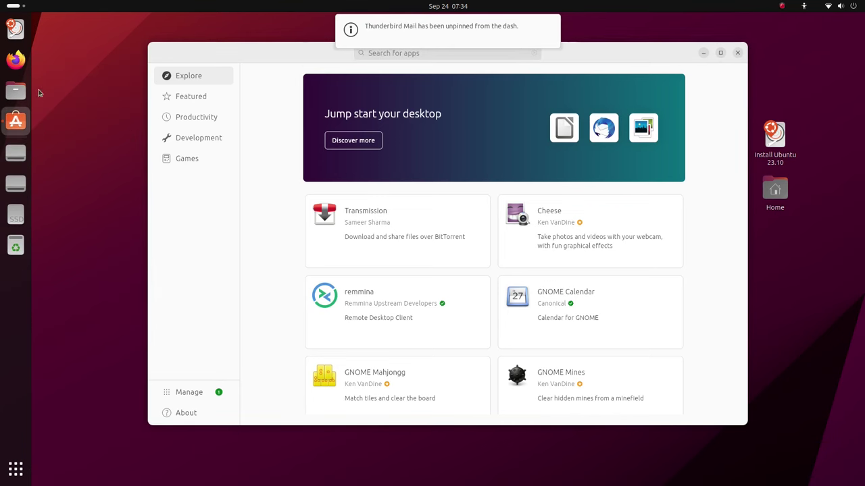
# - Unpin Firefox and Install Ubuntu 23.10 from the dash
pyautogui.rightClick(24, 61)
pyautogui.click(81, 88)
pyautogui.rightClick(15, 30)
pyautogui.click(54, 49)
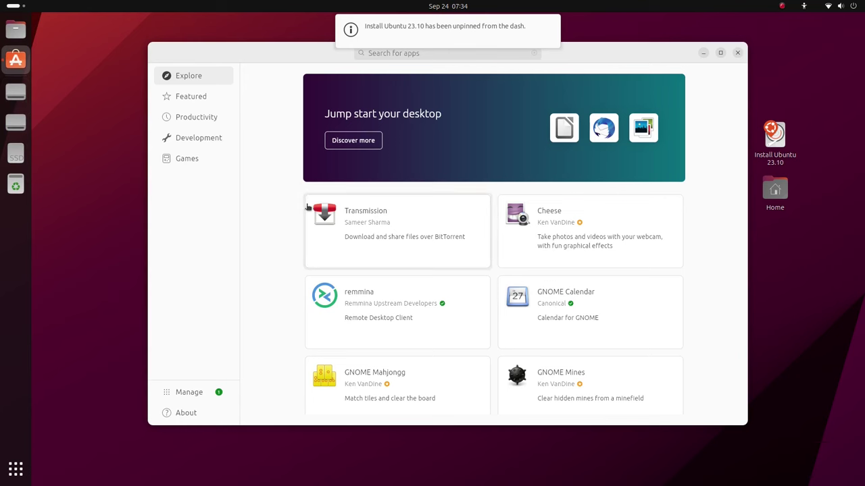
pyautogui.rightClick(15, 93)
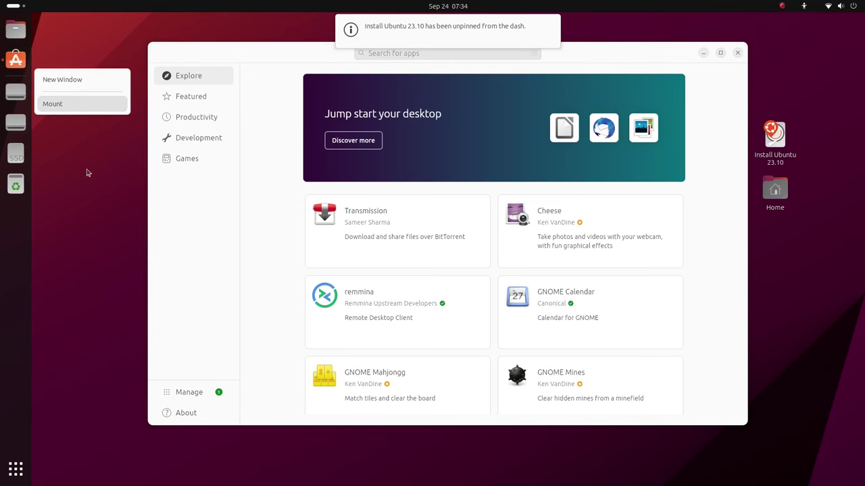
pyautogui.rightClick(15, 124)
pyautogui.click(58, 164)
# - Browse the software store's Explore page, and open Transmission's page to view its channels
pyautogui.scroll(-2, 523, 295)
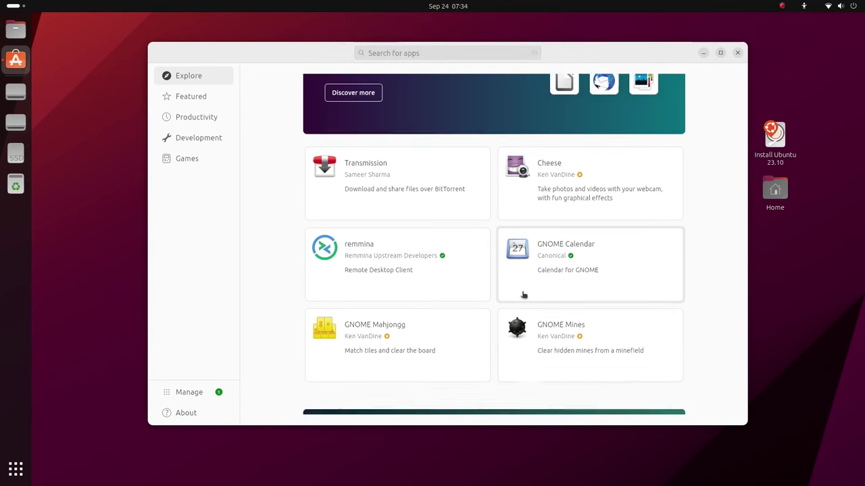
pyautogui.scroll(-4, 524, 295)
pyautogui.moveTo(745, 162); pyautogui.dragTo(734, 60)
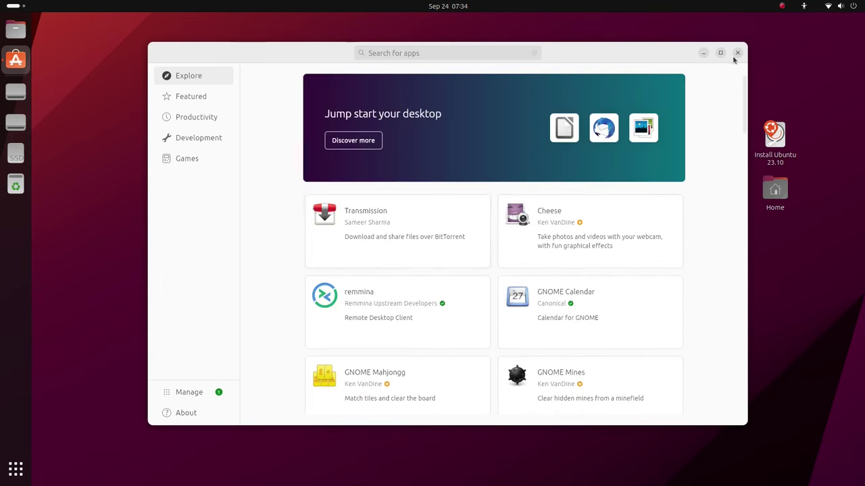
pyautogui.click(414, 234)
pyautogui.click(423, 172)
pyautogui.click(480, 152)
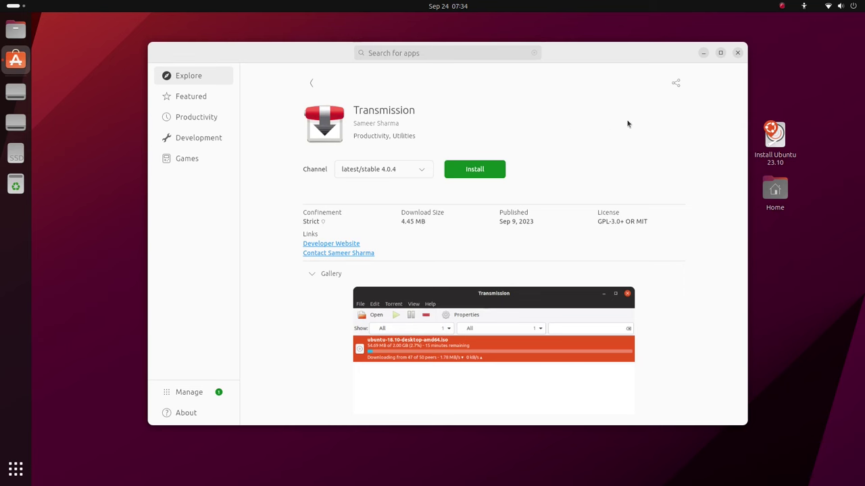
# - Open the Games category and sort its apps alphabetically from A to Z
pyautogui.click(197, 160)
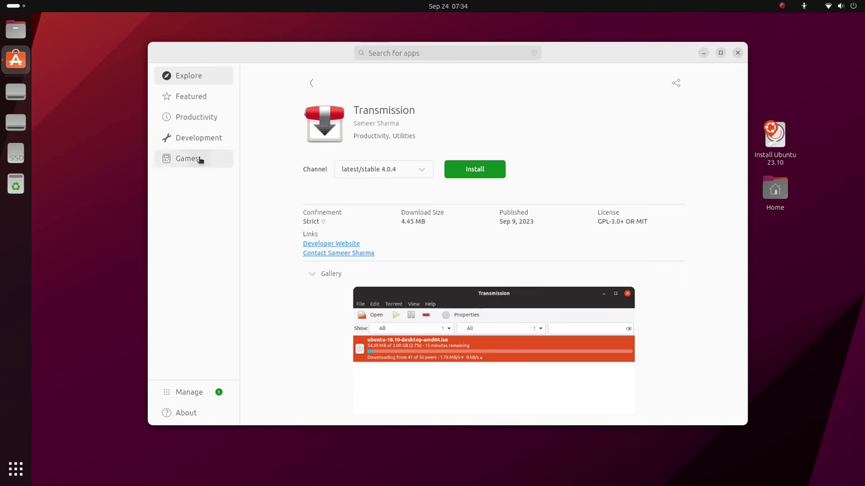
pyautogui.scroll(-2, 303, 224)
pyautogui.scroll(2, 304, 224)
pyautogui.click(492, 104)
pyautogui.click(482, 127)
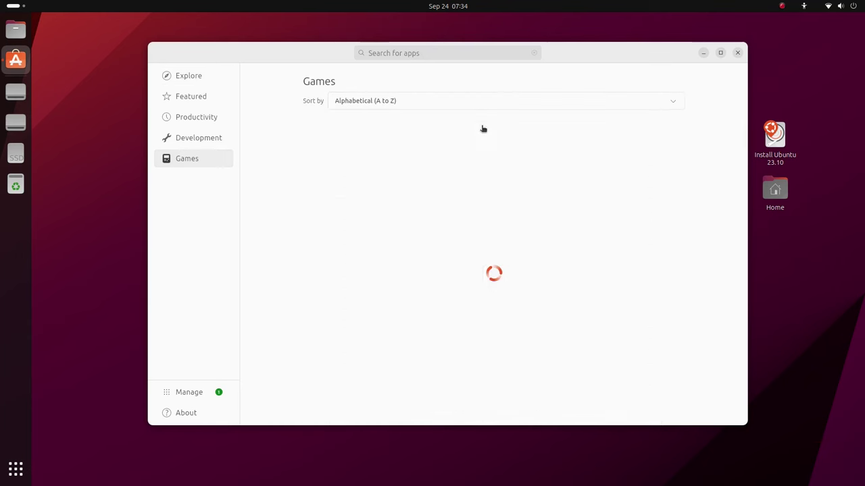
# - Open the gnome-42-2204 page from the managed apps, and view its channels and its further options
pyautogui.click(215, 395)
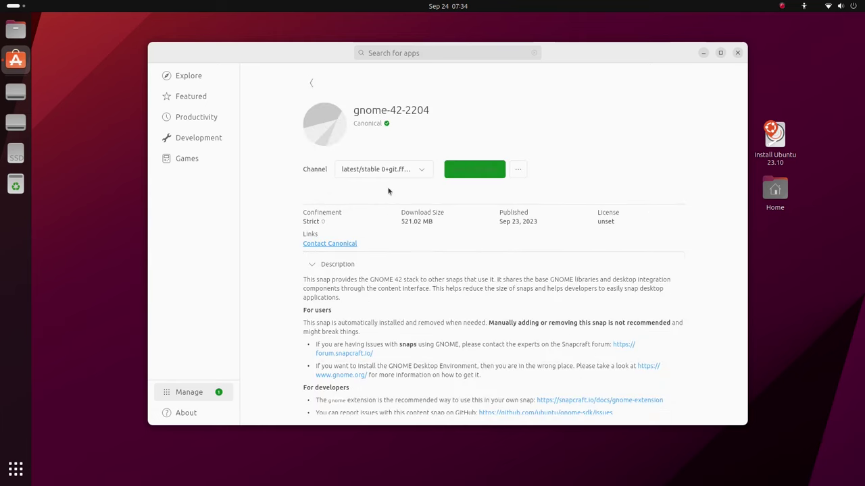
pyautogui.click(421, 169)
pyautogui.click(421, 170)
pyautogui.click(518, 170)
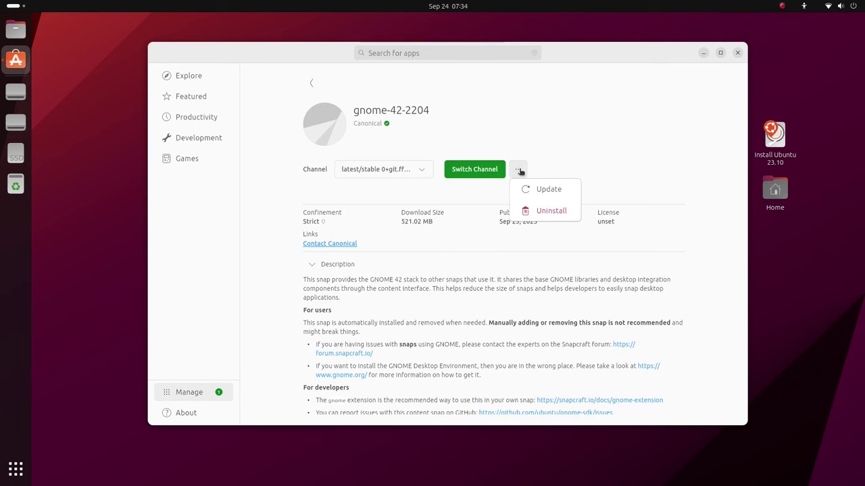
# - Return to the list of managed apps and open the page of the installed firefox
pyautogui.click(310, 82)
pyautogui.scroll(-1, 363, 260)
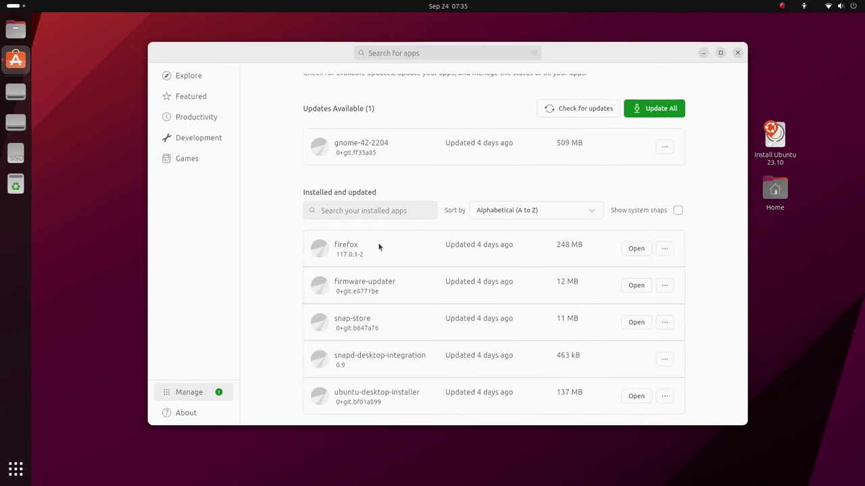
pyautogui.click(352, 246)
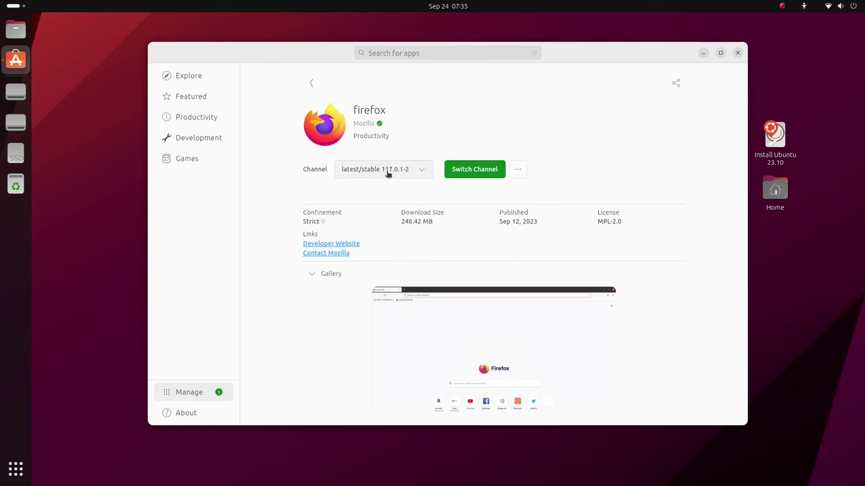
# - View firefox's available channels, its page details and its further options, and return to the list of managed apps
pyautogui.click(395, 171)
pyautogui.click(287, 190)
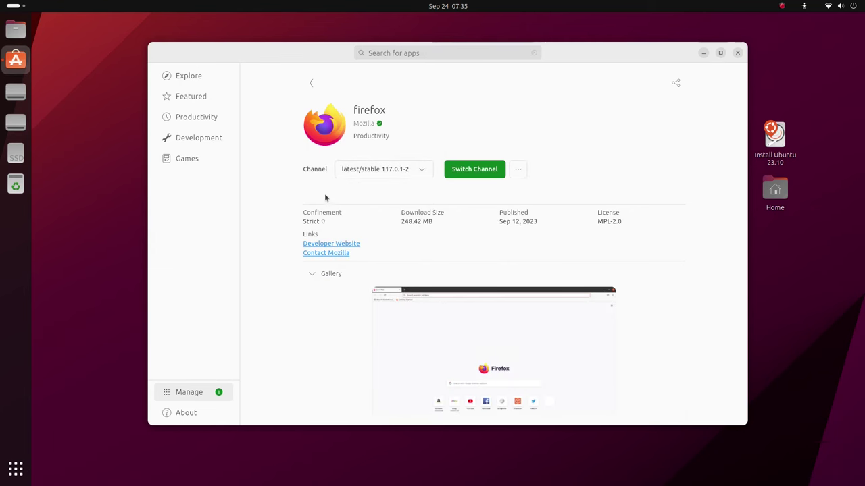
pyautogui.scroll(-3, 438, 250)
pyautogui.scroll(3, 438, 250)
pyautogui.click(518, 169)
pyautogui.click(518, 170)
pyautogui.click(312, 84)
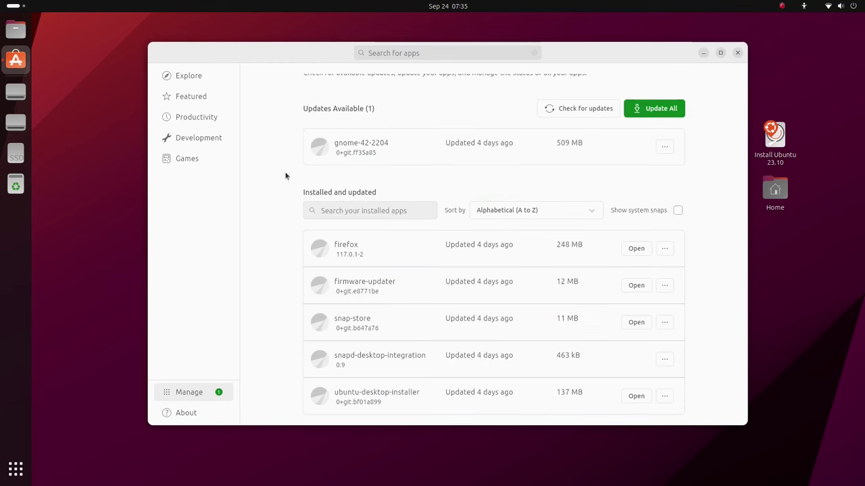
# - Check the managed apps for updates, and include system snaps in the list of installed apps
pyautogui.scroll(2, 285, 175)
pyautogui.click(578, 130)
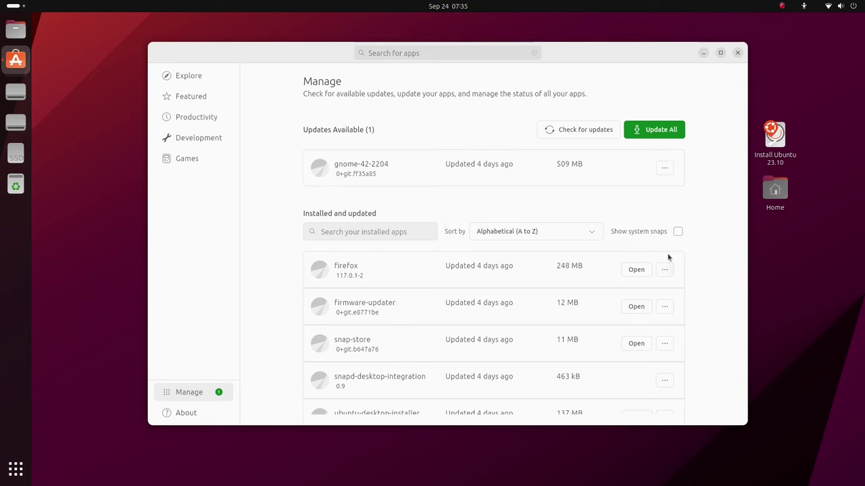
pyautogui.scroll(-2, 689, 249)
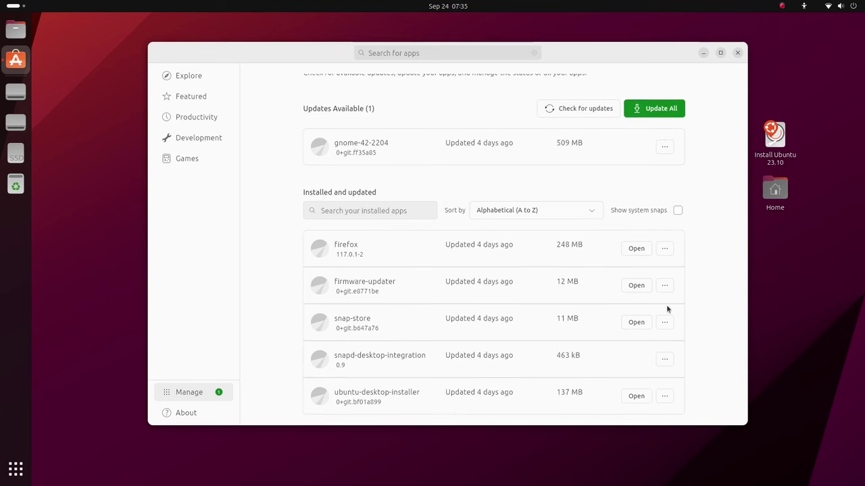
pyautogui.click(676, 211)
# - View the store's Games category and About page, and go back through Explore to the Featured apps
pyautogui.click(194, 160)
pyautogui.click(188, 415)
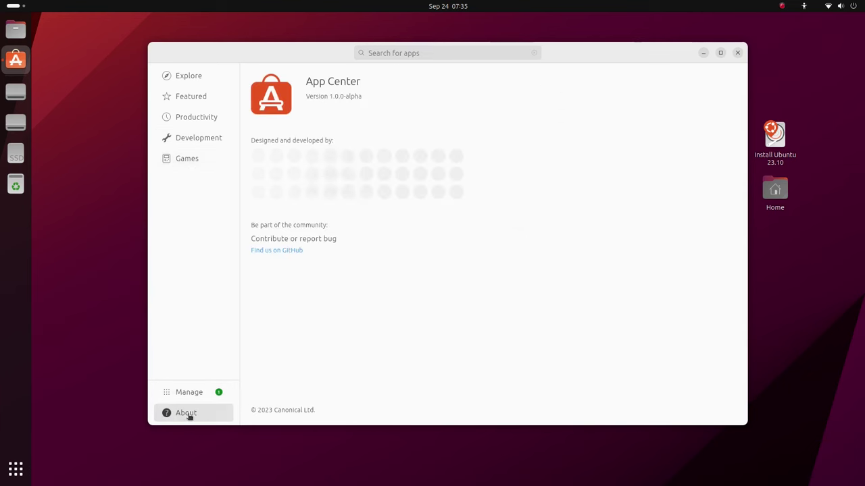
pyautogui.click(202, 80)
pyautogui.click(207, 96)
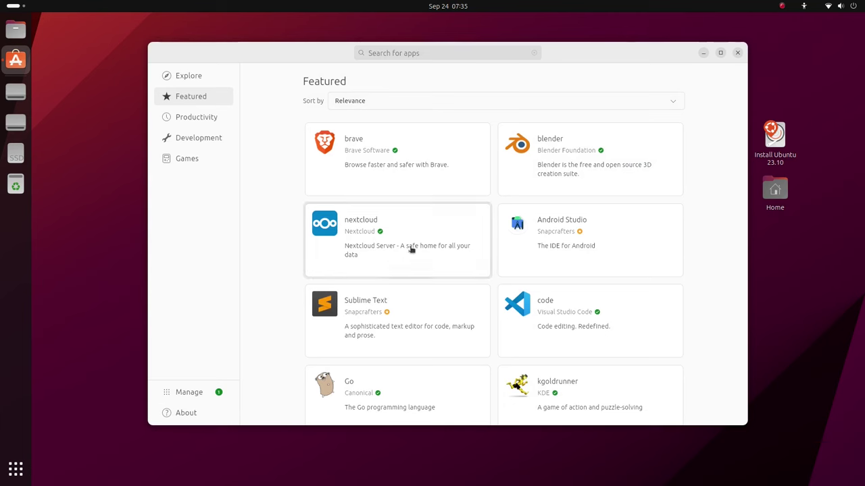
# - Open nextcloud's page from the Featured apps, view its gallery screenshots enlarged, and close the gallery viewer
pyautogui.click(411, 249)
pyautogui.scroll(-3, 670, 357)
pyautogui.click(670, 286)
pyautogui.click(528, 288)
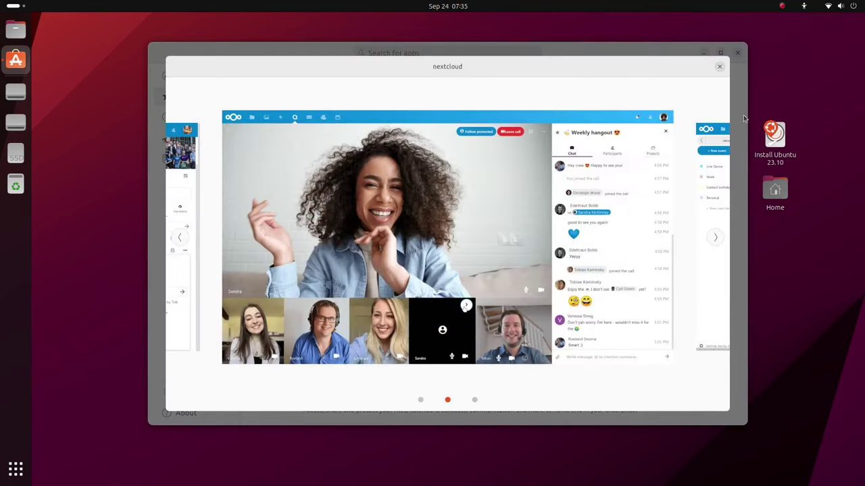
pyautogui.click(716, 236)
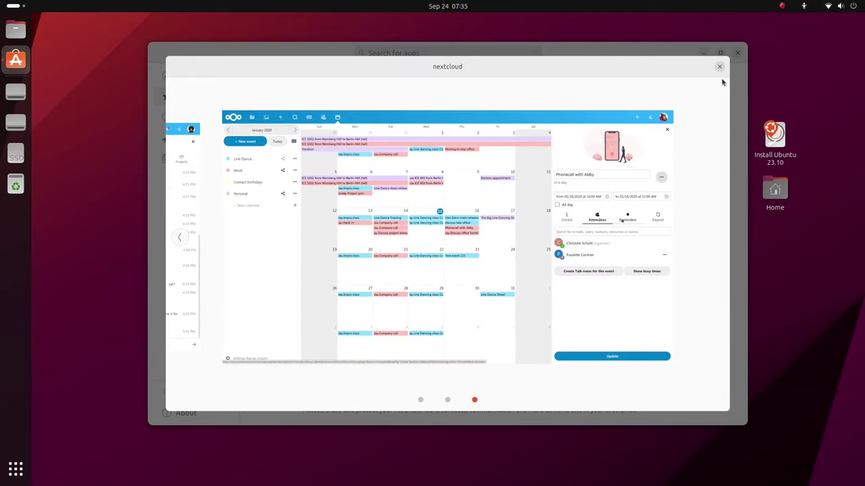
pyautogui.click(719, 66)
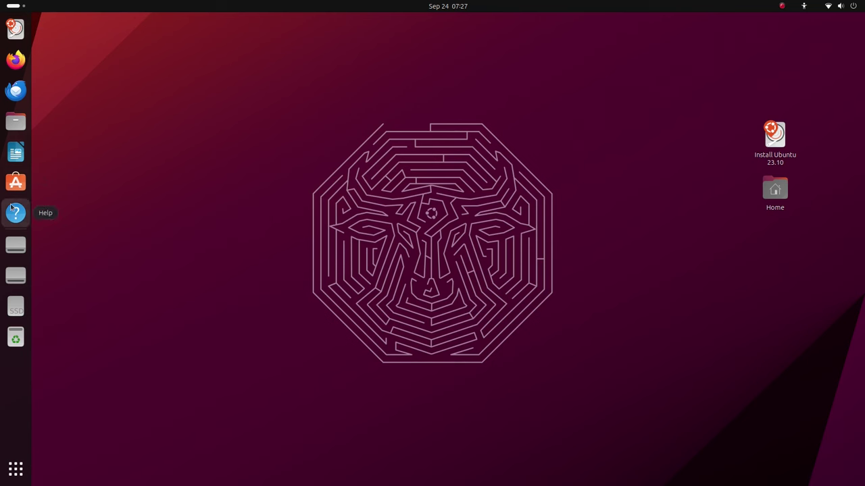
# - Open the Ubuntu Desktop Guide, look through its topics from start to end, and close it
pyautogui.click(16, 212)
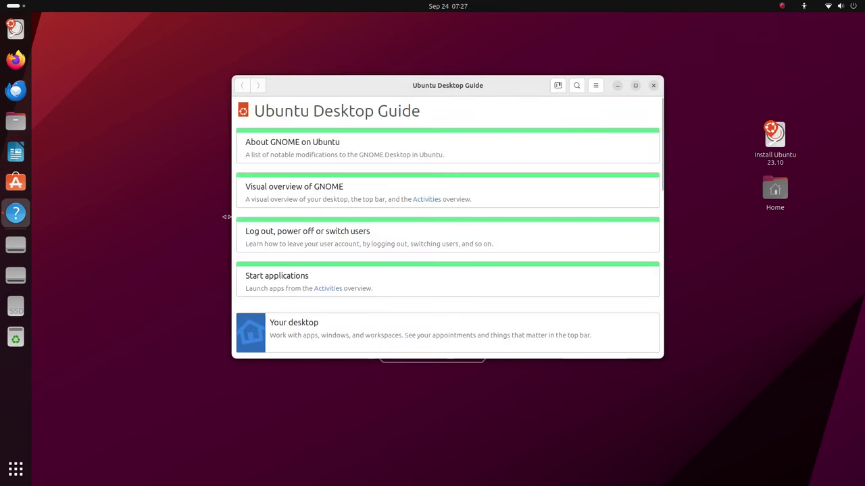
pyautogui.scroll(-5, 575, 257)
pyautogui.scroll(-7, 576, 258)
pyautogui.scroll(12, 575, 260)
pyautogui.click(653, 86)
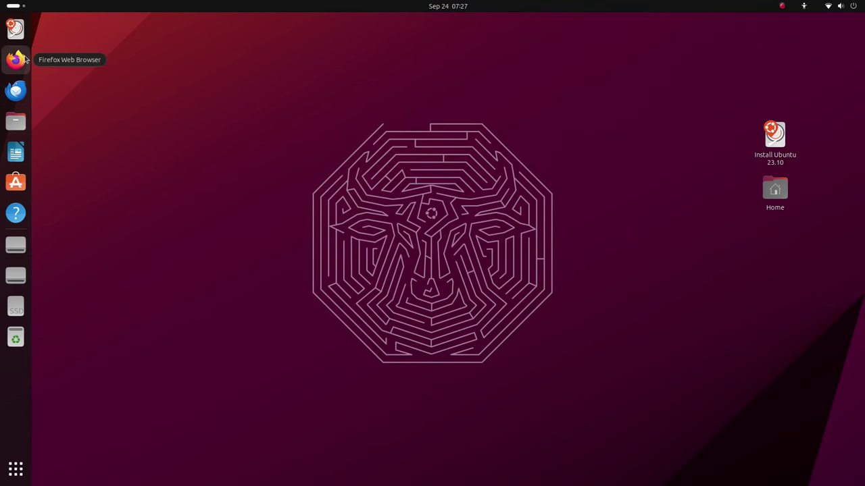
# - Launch LibreOffice Writer, look at the workspace overview while it loads, and dismiss its Tip of the Day
pyautogui.click(15, 153)
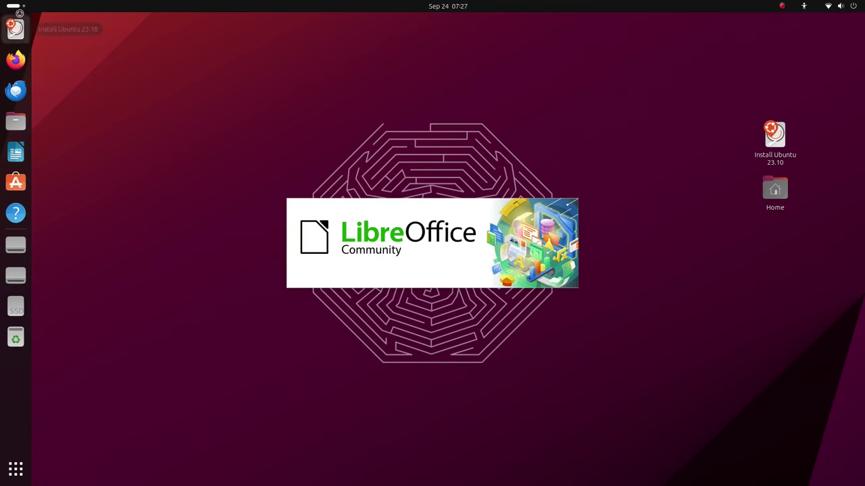
pyautogui.click(17, 6)
pyautogui.click(17, 6)
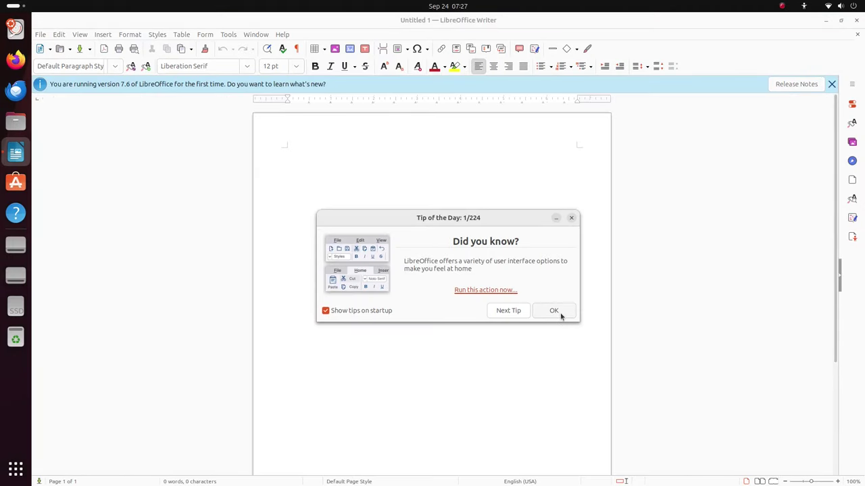
pyautogui.click(560, 313)
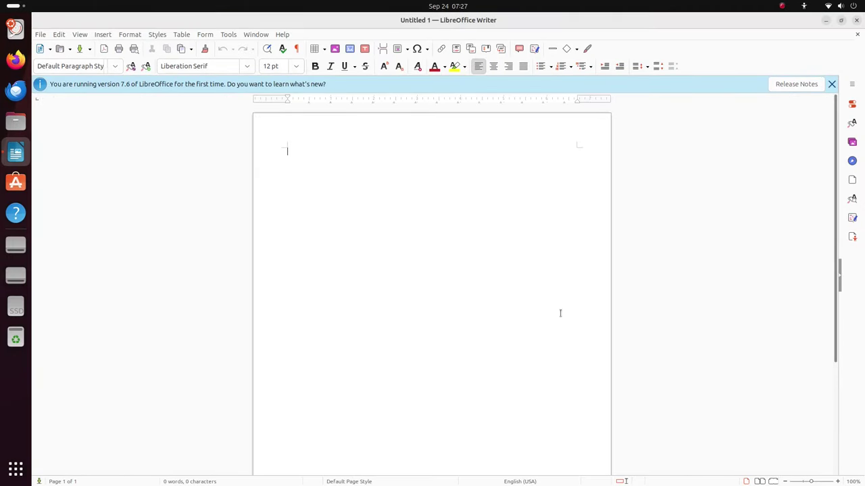
# - Look through Writer's menus and its lists of font sizes and font names
pyautogui.click(57, 34)
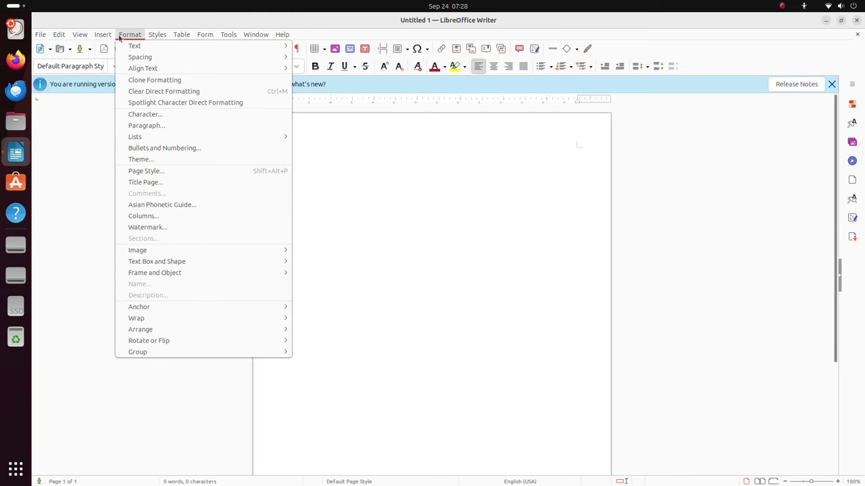
pyautogui.click(185, 39)
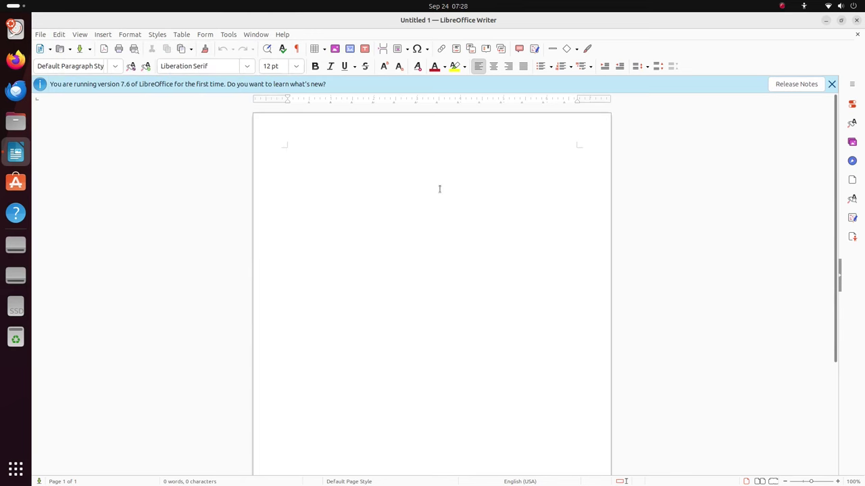
pyautogui.click(297, 70)
pyautogui.click(297, 70)
pyautogui.click(240, 69)
pyautogui.click(243, 69)
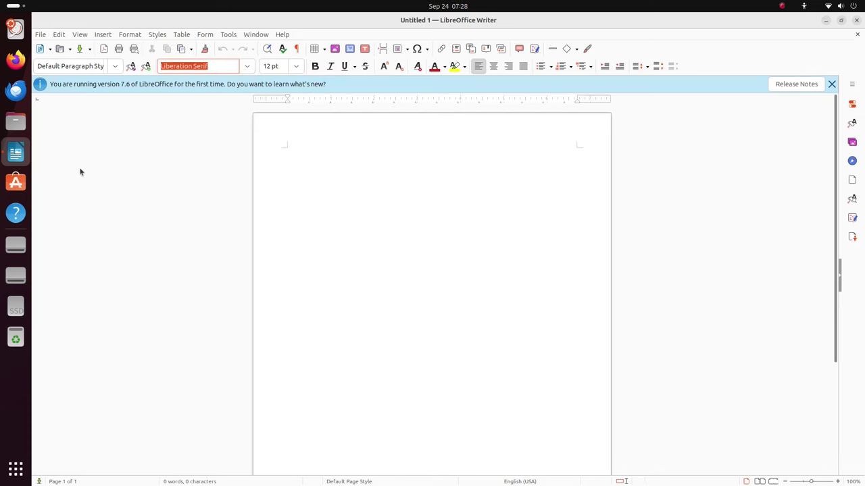
# - Show the workspace overview, move the Writer window to another workspace, and switch back and forth between the workspaces
pyautogui.click(23, 8)
pyautogui.click(22, 8)
pyautogui.click(23, 9)
pyautogui.moveTo(468, 195); pyautogui.dragTo(855, 256)
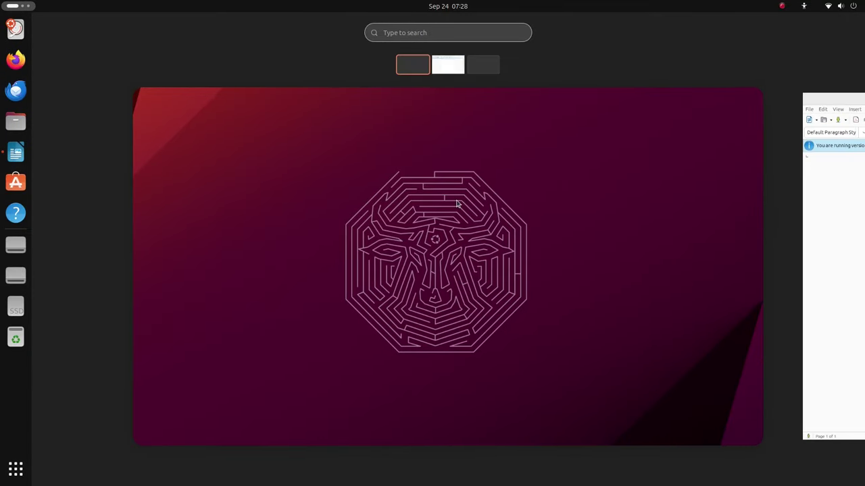
pyautogui.click(457, 203)
pyautogui.click(20, 6)
pyautogui.click(831, 220)
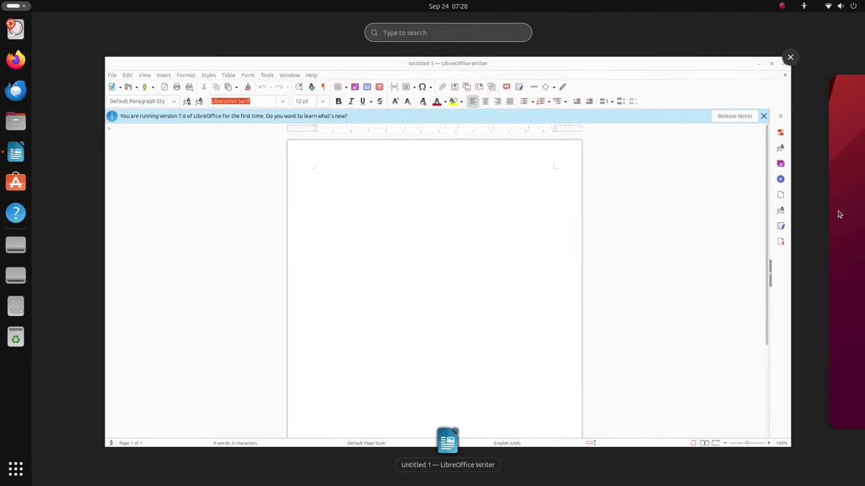
pyautogui.click(845, 207)
pyautogui.click(54, 147)
pyautogui.click(857, 150)
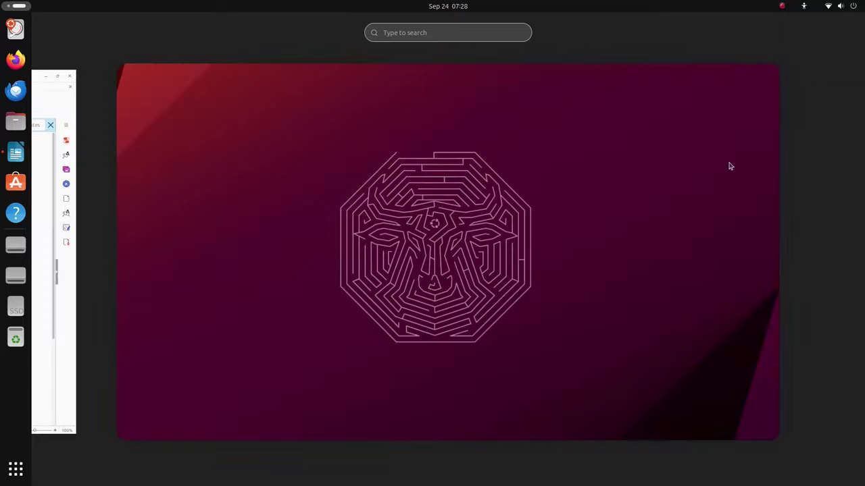
# - Close the Writer window from the workspace overview and return to the empty desktop
pyautogui.click(68, 159)
pyautogui.click(789, 60)
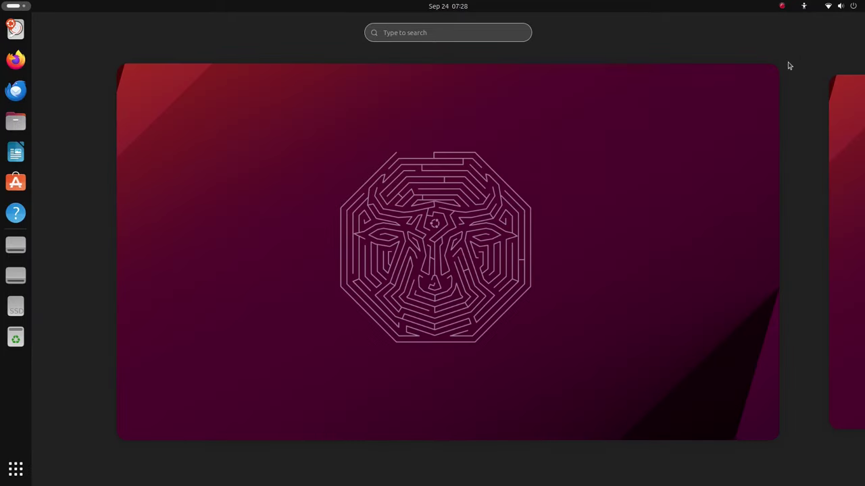
pyautogui.click(520, 160)
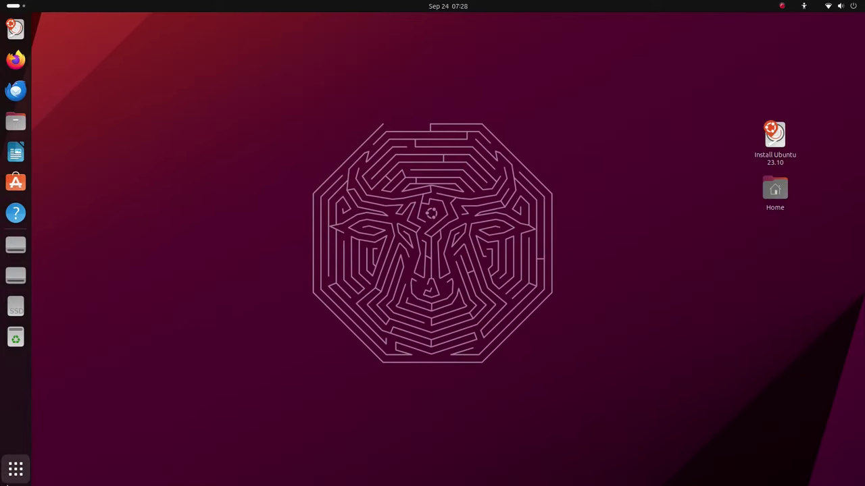
# - Show the grid of all installed applications, and browse both of its pages
pyautogui.click(15, 471)
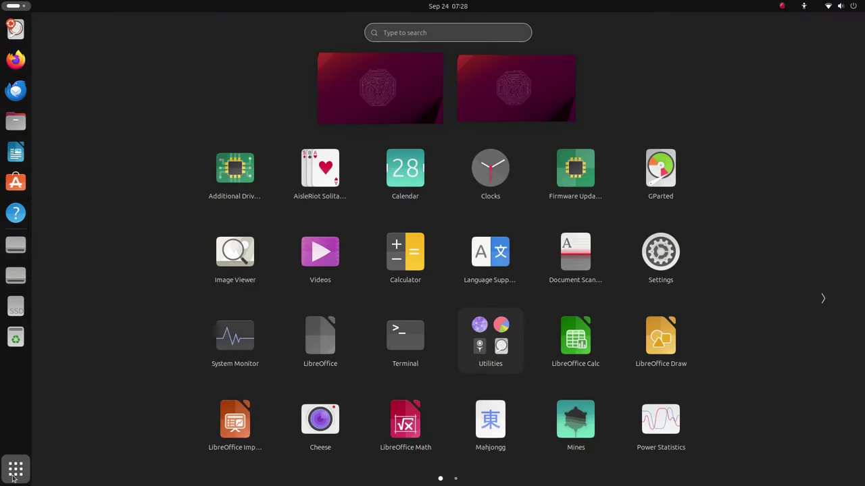
pyautogui.click(14, 476)
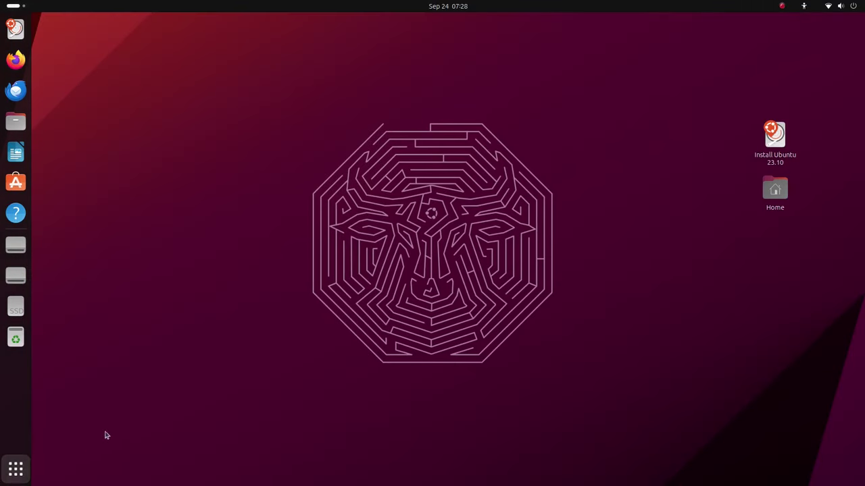
pyautogui.click(16, 469)
pyautogui.scroll(-1, 391, 280)
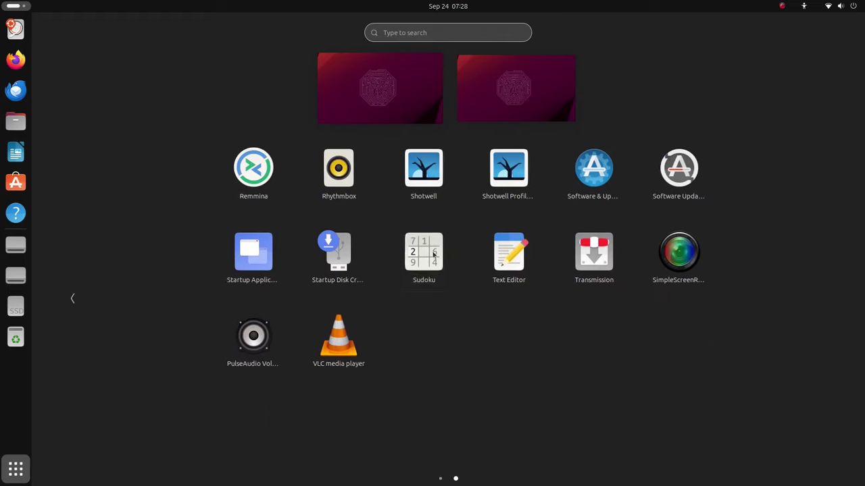
pyautogui.scroll(1, 466, 402)
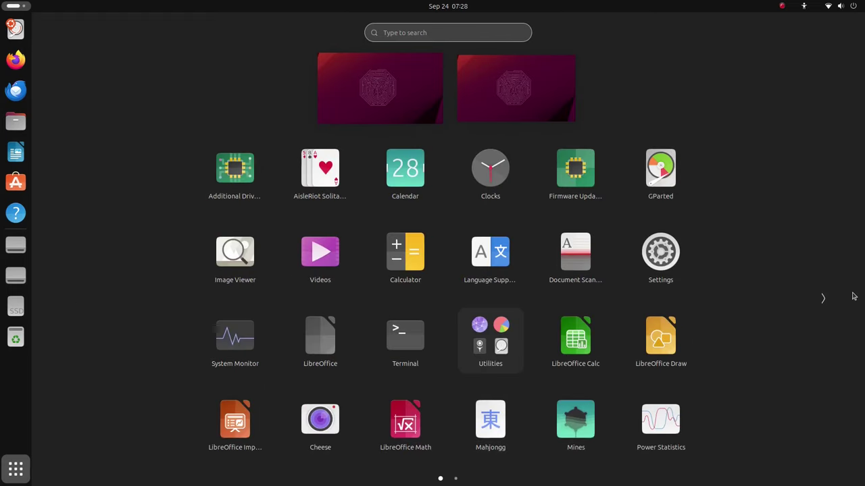
pyautogui.click(822, 298)
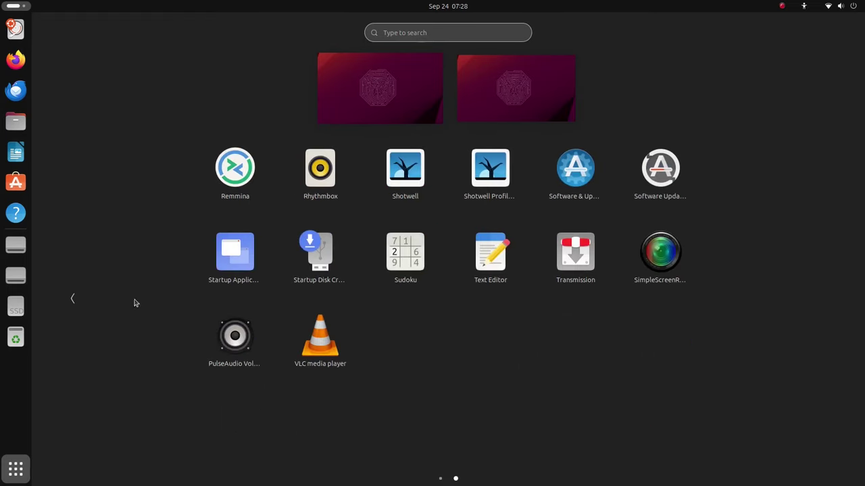
pyautogui.click(72, 298)
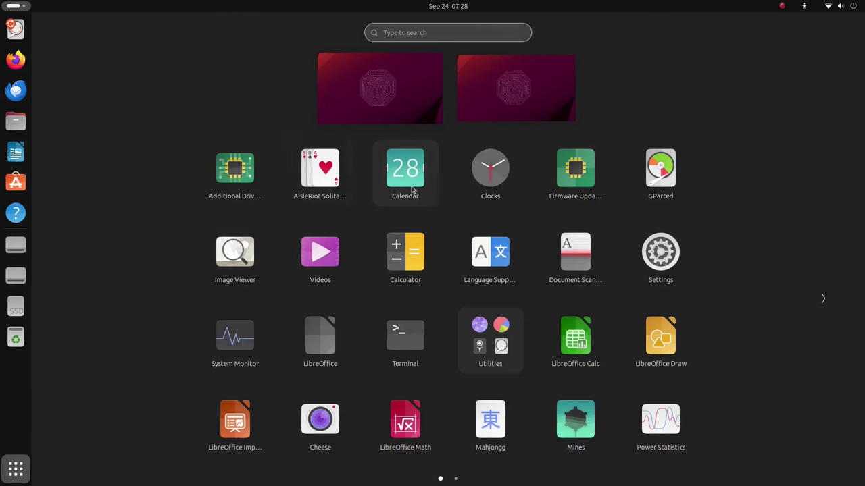
# - Open Clocks and add a world clock for Sydney, Australia
pyautogui.click(488, 177)
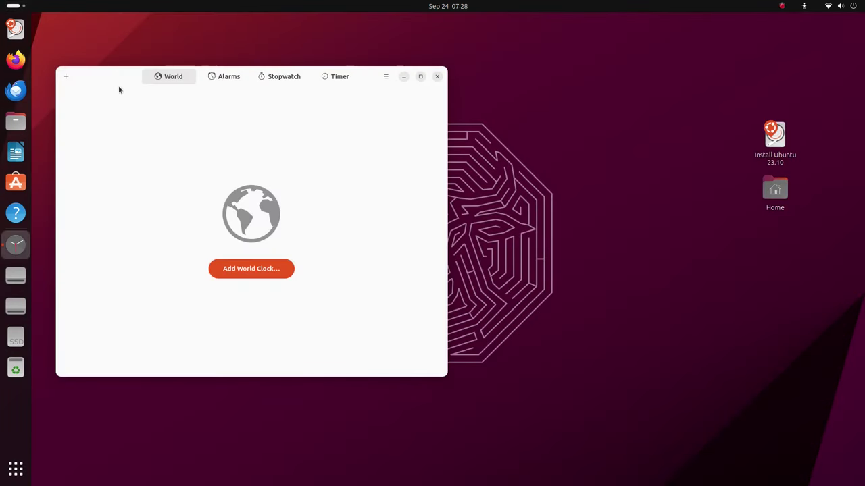
pyautogui.click(405, 317)
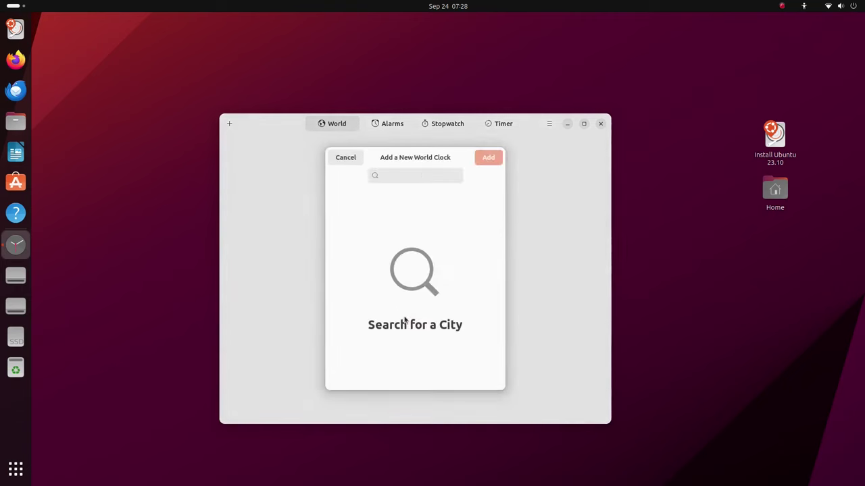
pyautogui.click(408, 176)
pyautogui.write('s')
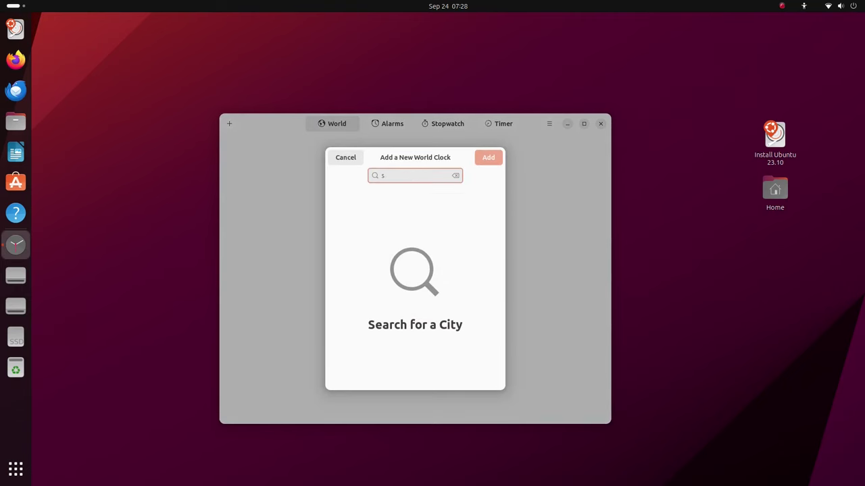
pyautogui.write('ydney')
pyautogui.click(395, 212)
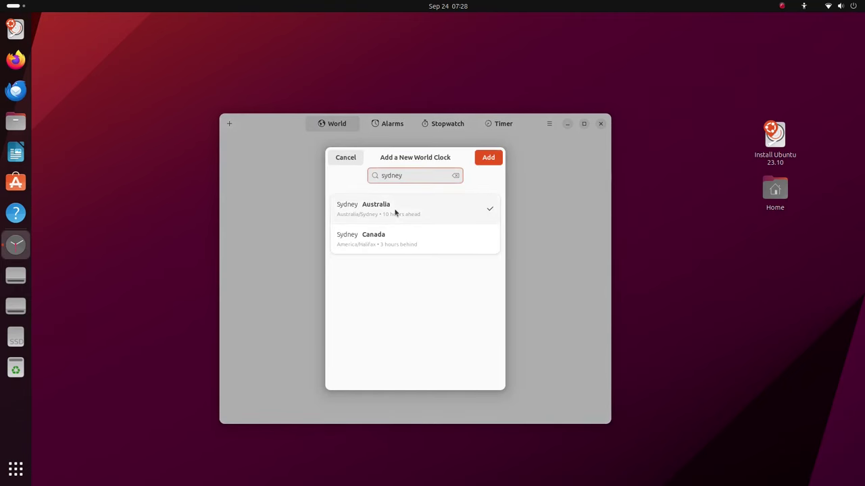
pyautogui.click(485, 161)
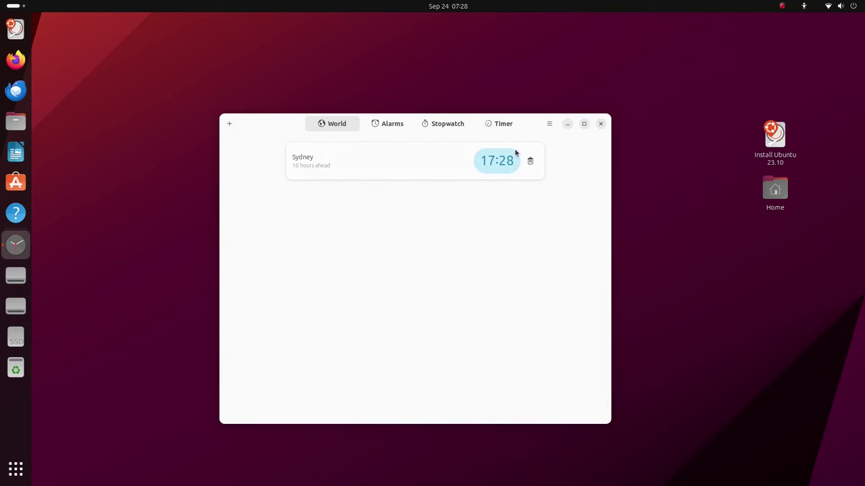
# - Search the cities for Soul and add a world clock for Missoula
pyautogui.click(227, 124)
pyautogui.click(405, 174)
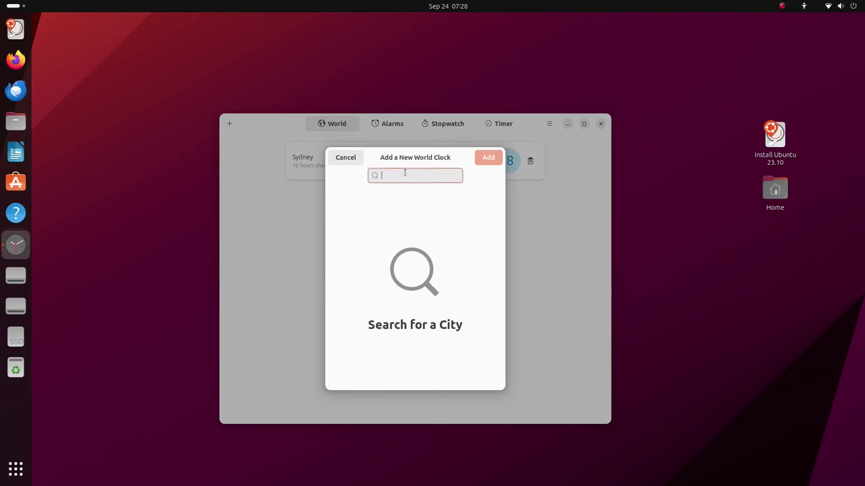
pyautogui.write('Doul')
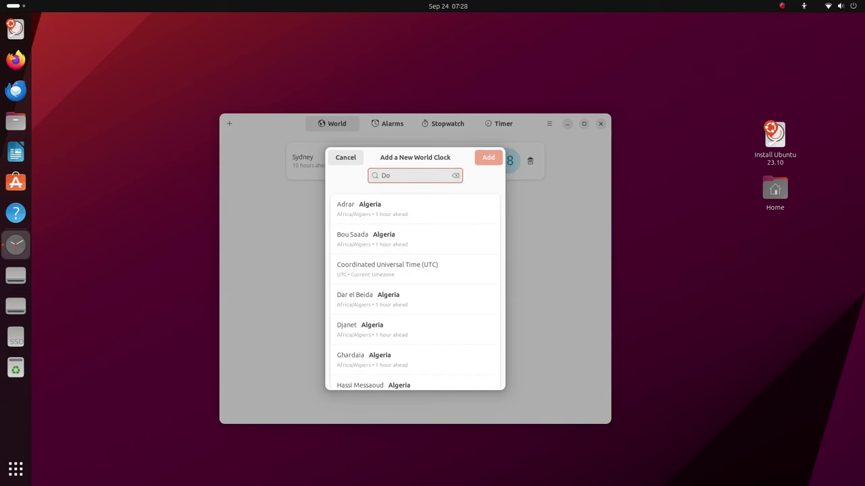
pyautogui.press('BackSpace')
pyautogui.press('BackSpace')
pyautogui.press('BackSpace')
pyautogui.press('BackSpace')
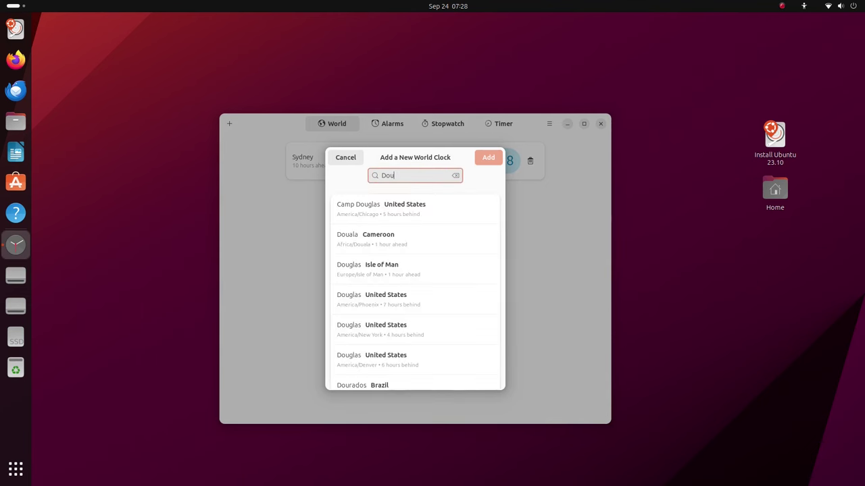
pyautogui.write('Soul')
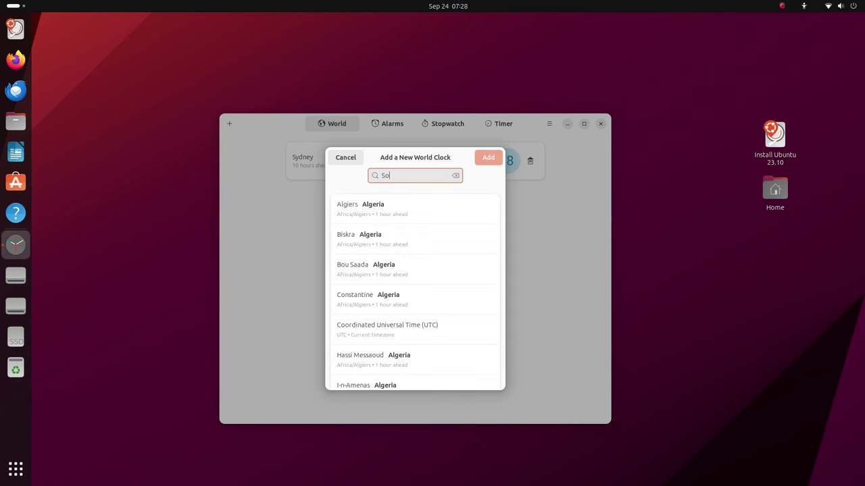
pyautogui.click(403, 217)
pyautogui.click(488, 159)
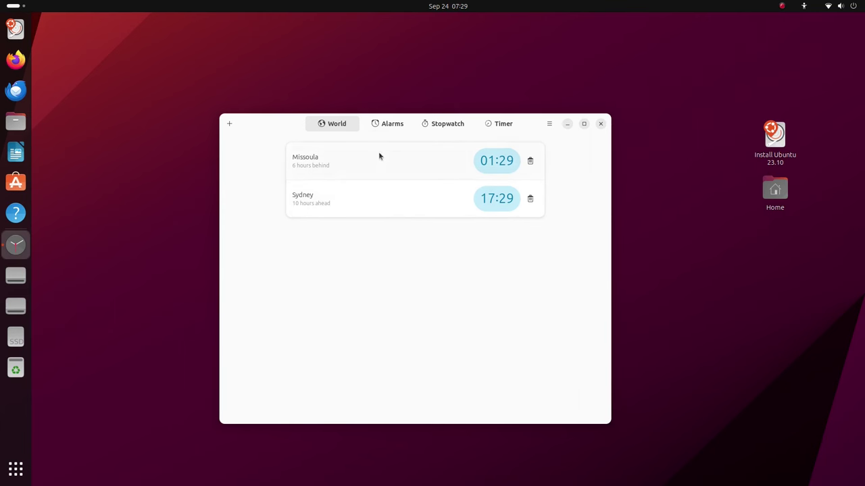
# - Add an alarm for 07:39 that repeats on Sunday and Wednesday
pyautogui.click(396, 123)
pyautogui.click(416, 314)
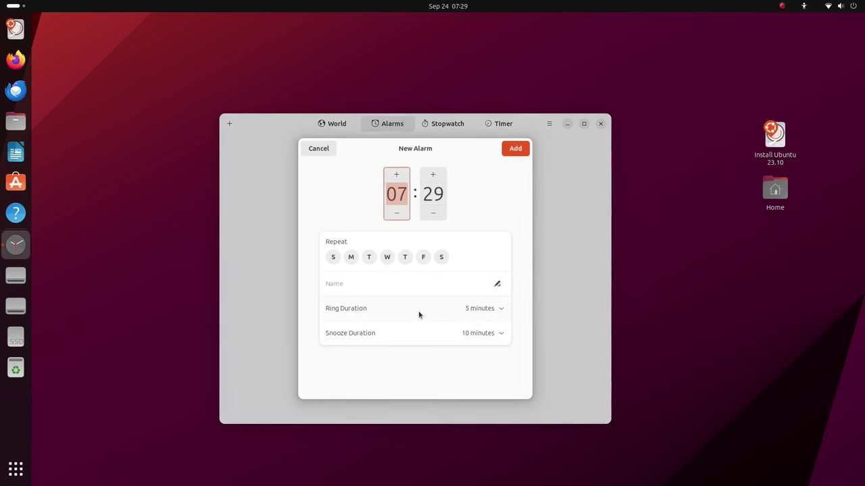
pyautogui.click(388, 256)
pyautogui.click(333, 256)
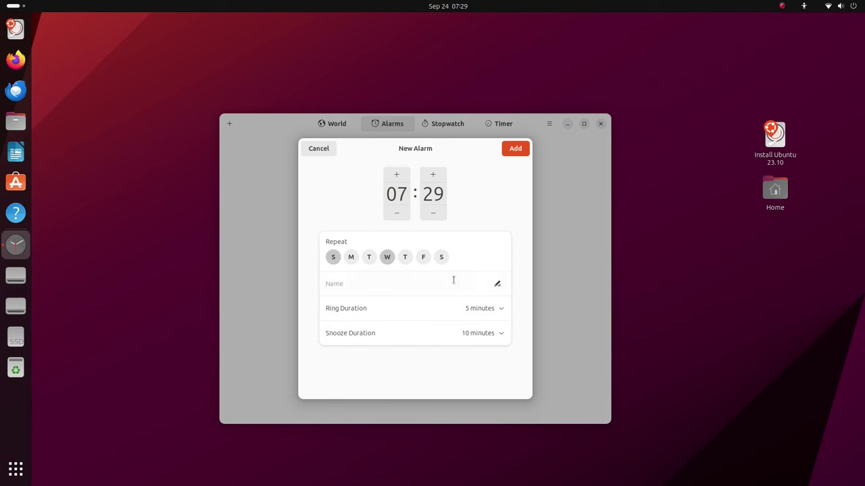
pyautogui.click(435, 214)
pyautogui.click(436, 215)
pyautogui.click(435, 215)
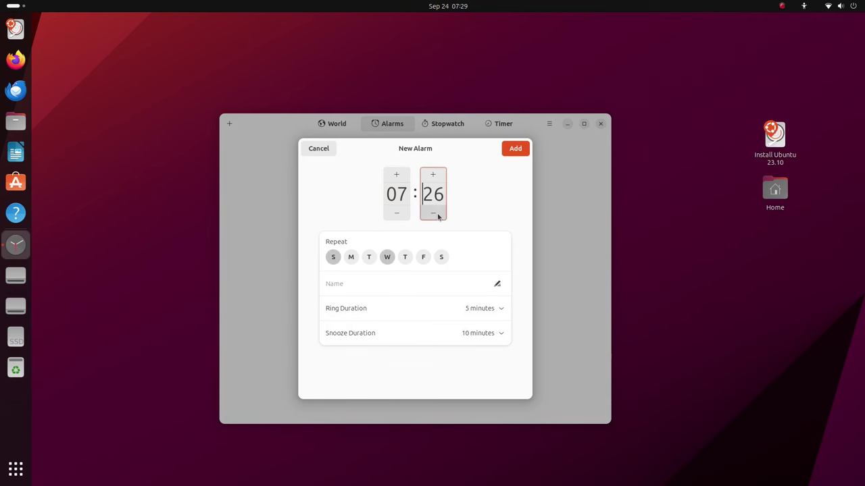
pyautogui.tripleClick(433, 173)
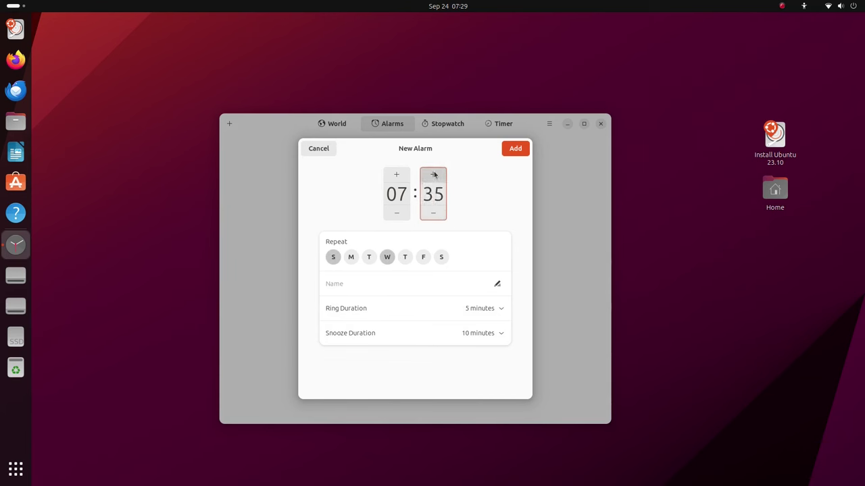
pyautogui.click(434, 174)
pyautogui.click(433, 174)
pyautogui.click(434, 174)
pyautogui.click(434, 174)
pyautogui.click(514, 149)
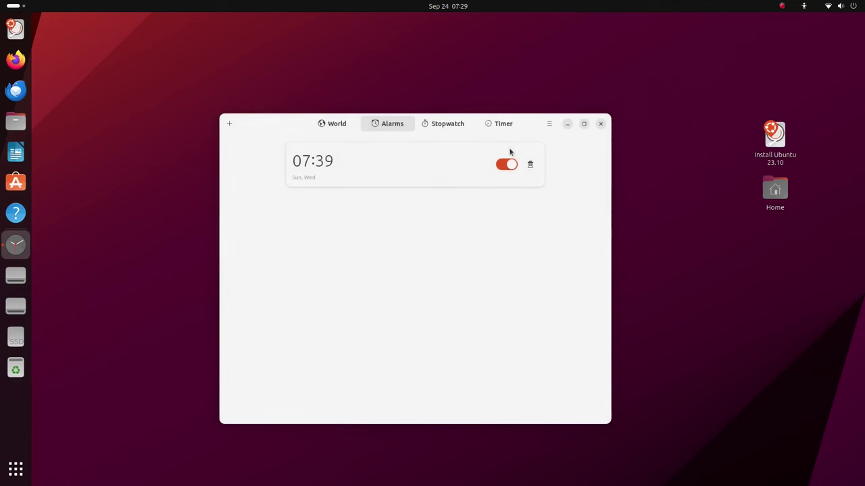
# - Switch the 07:39 alarm off and on again, and open its settings without saving changes
pyautogui.click(506, 165)
pyautogui.click(506, 166)
pyautogui.click(399, 174)
pyautogui.click(317, 147)
# - Start the stopwatch and record six laps
pyautogui.click(447, 124)
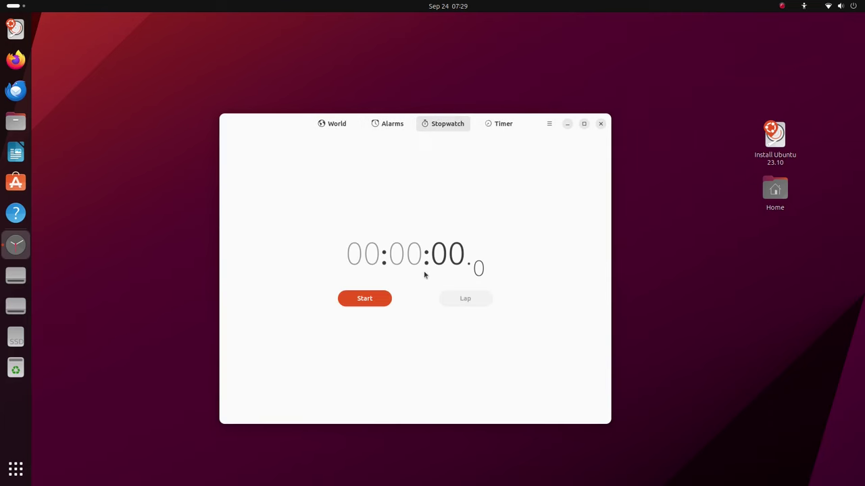
pyautogui.click(365, 298)
pyautogui.click(462, 305)
pyautogui.click(475, 215)
pyautogui.click(477, 214)
pyautogui.click(476, 215)
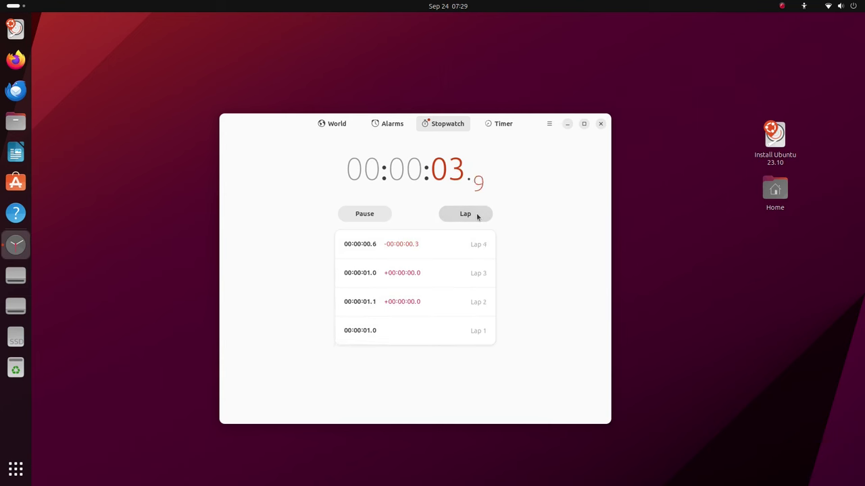
pyautogui.click(476, 214)
pyautogui.click(476, 215)
# - Start a 30-minute timer, pause it and reset it to the full duration
pyautogui.click(504, 125)
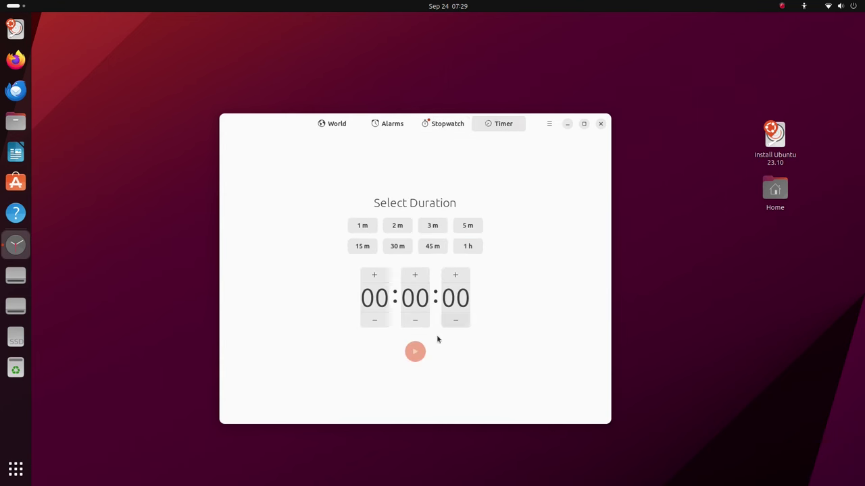
pyautogui.click(398, 247)
pyautogui.click(415, 352)
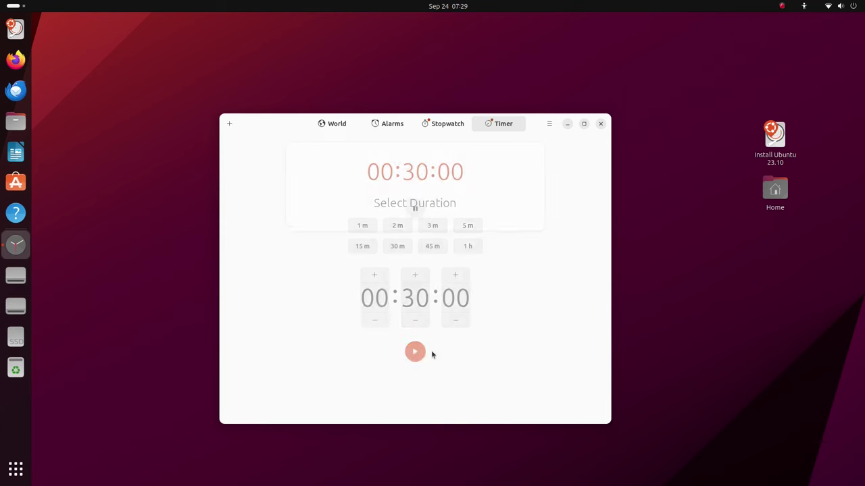
pyautogui.click(415, 206)
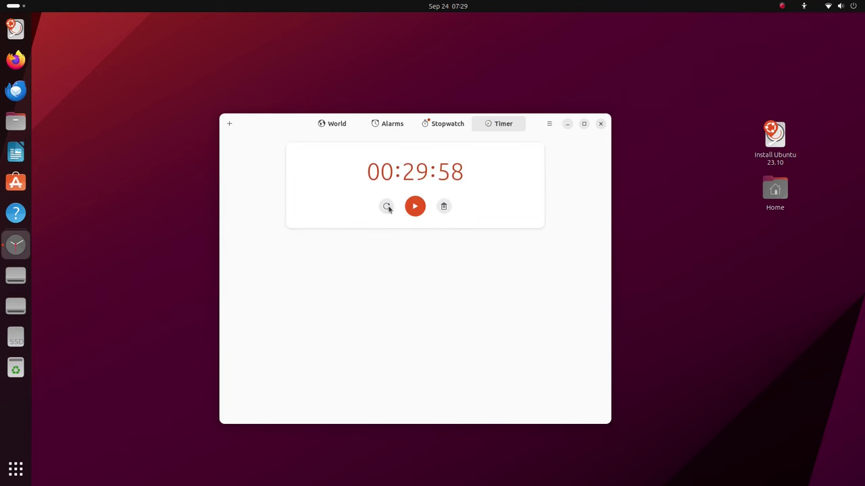
pyautogui.click(385, 206)
# - Title the 30-minute timer fdfff, run it briefly, and delete it
pyautogui.click(405, 203)
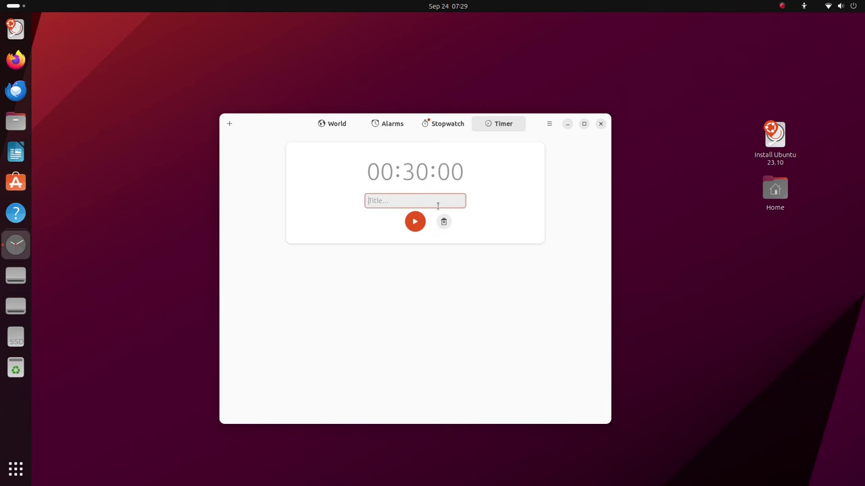
pyautogui.write('fdfff')
pyautogui.click(415, 223)
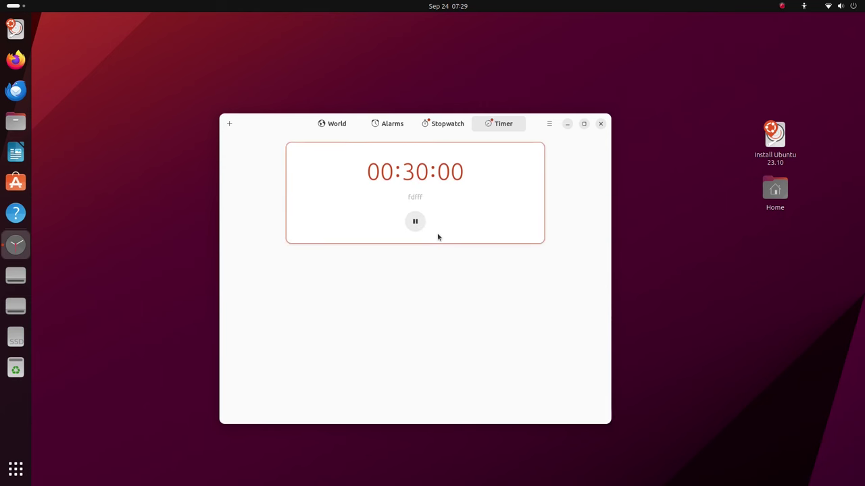
pyautogui.click(414, 223)
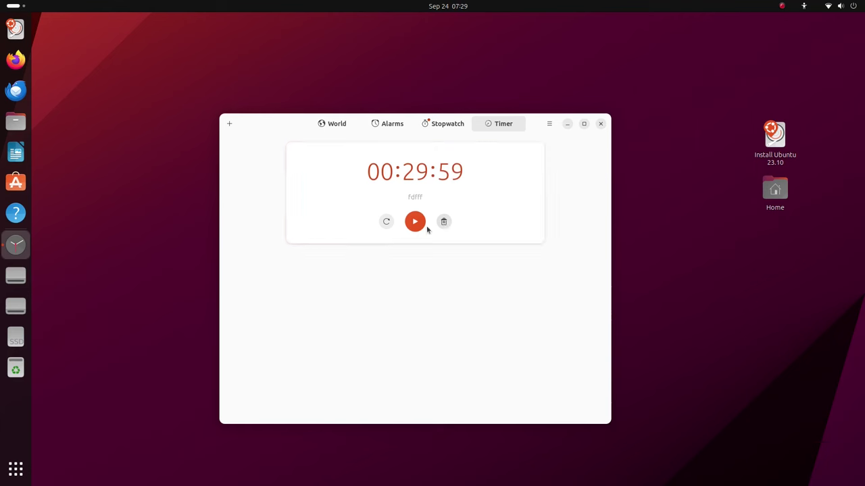
pyautogui.click(444, 222)
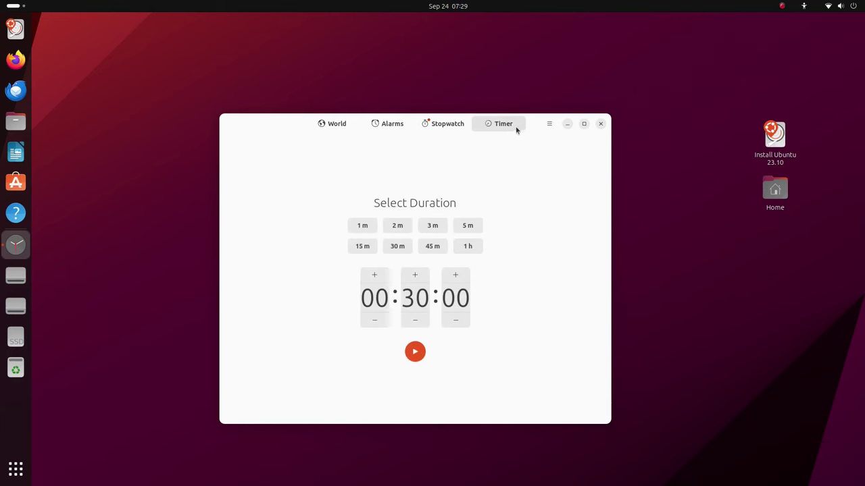
# - Pause the running stopwatch and clear its time and laps
pyautogui.click(444, 127)
pyautogui.click(368, 214)
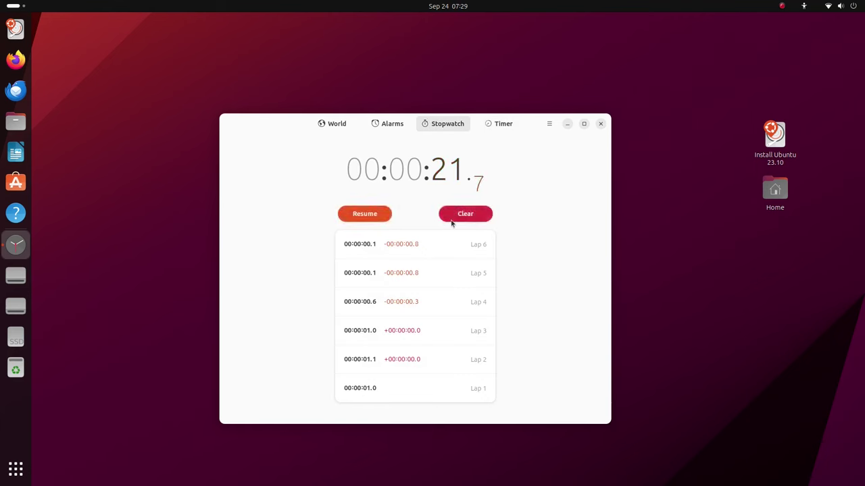
pyautogui.click(464, 215)
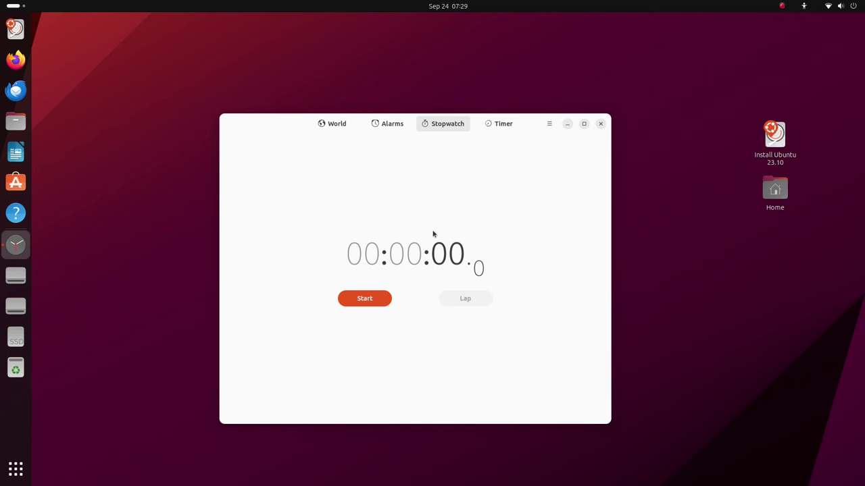
# - Delete the 07:39 alarm and close Clocks
pyautogui.click(388, 124)
pyautogui.click(530, 164)
pyautogui.click(351, 129)
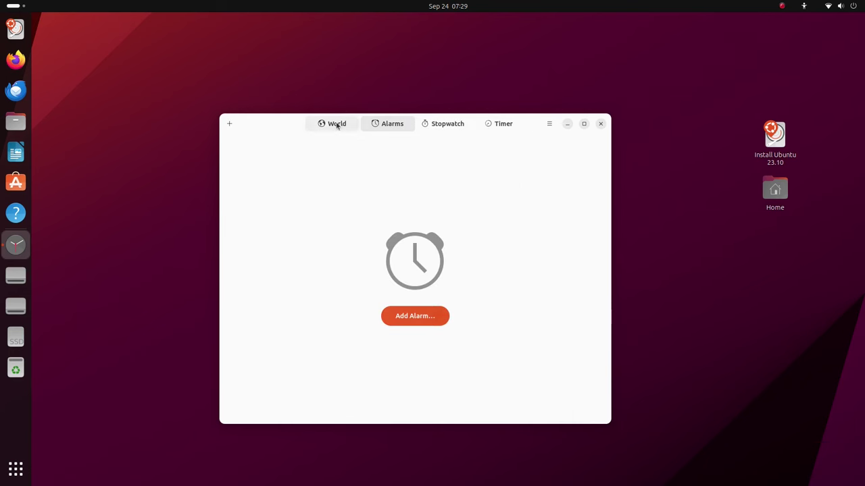
pyautogui.click(600, 125)
# - Open Firmware Updater, examine the firmware details of the SSD 970 EVO Plus, and close it
pyautogui.click(13, 474)
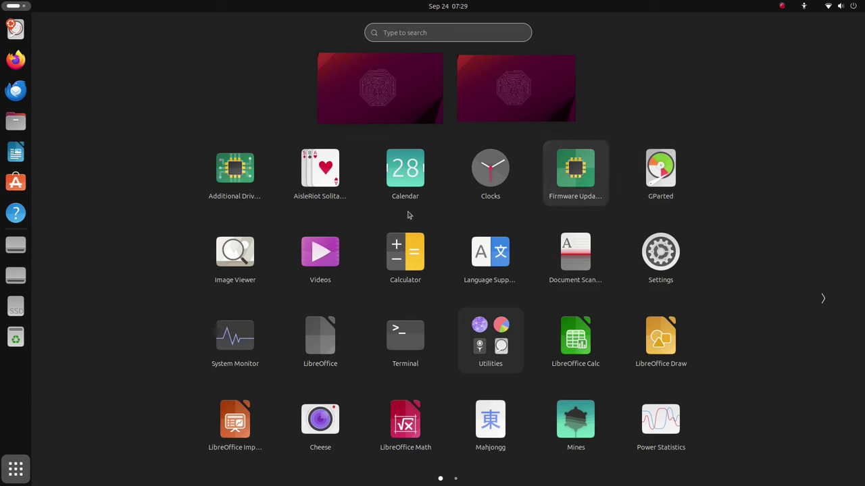
pyautogui.click(560, 174)
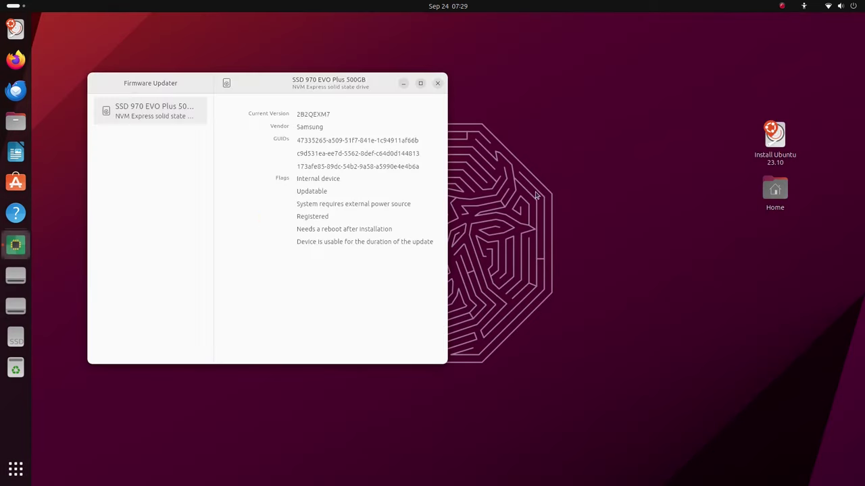
pyautogui.moveTo(169, 79); pyautogui.dragTo(238, 93)
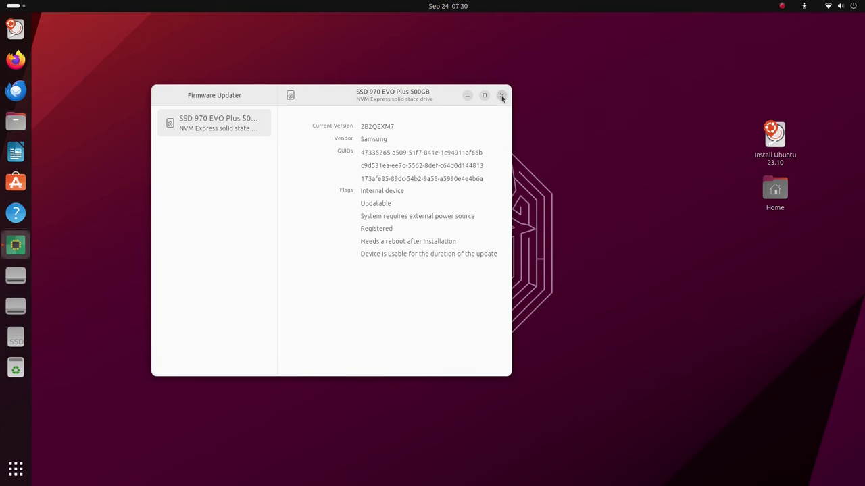
pyautogui.moveTo(502, 97); pyautogui.dragTo(473, 105)
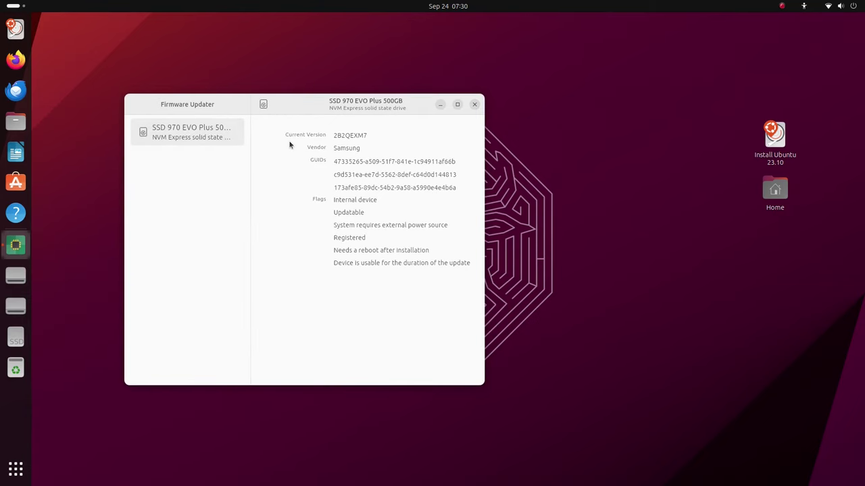
pyautogui.click(474, 105)
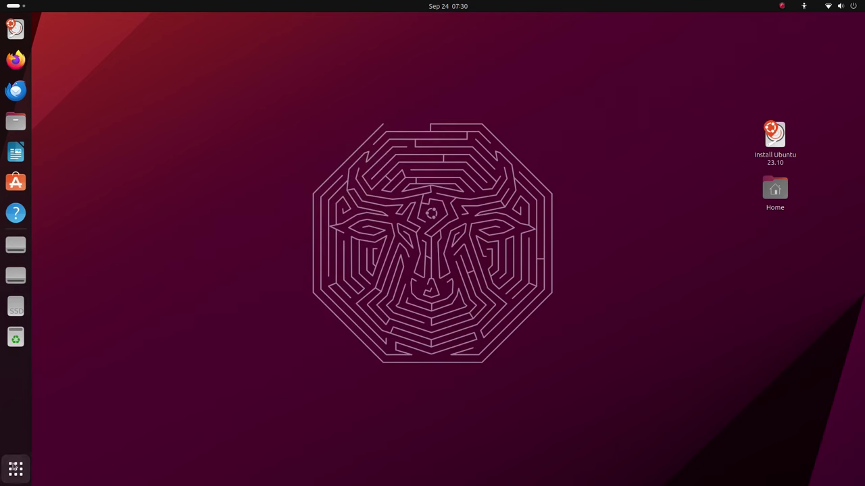
# - Open the Videos application and look through its video collection and channels
pyautogui.click(16, 468)
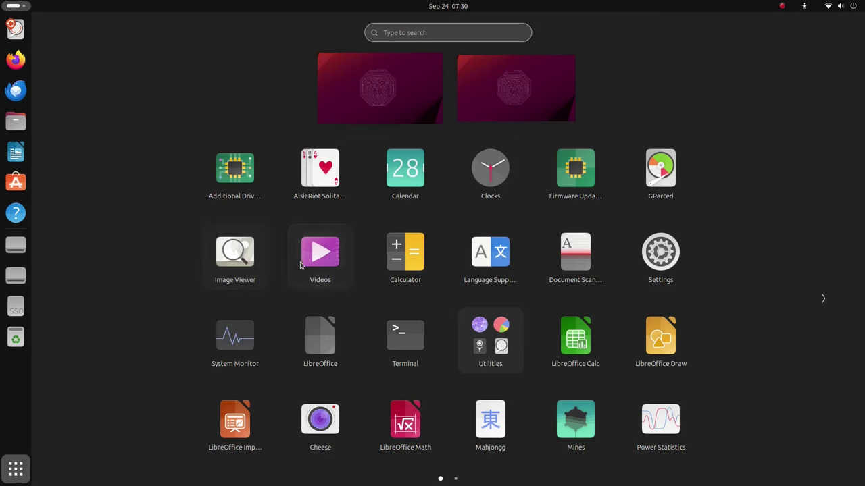
pyautogui.click(326, 265)
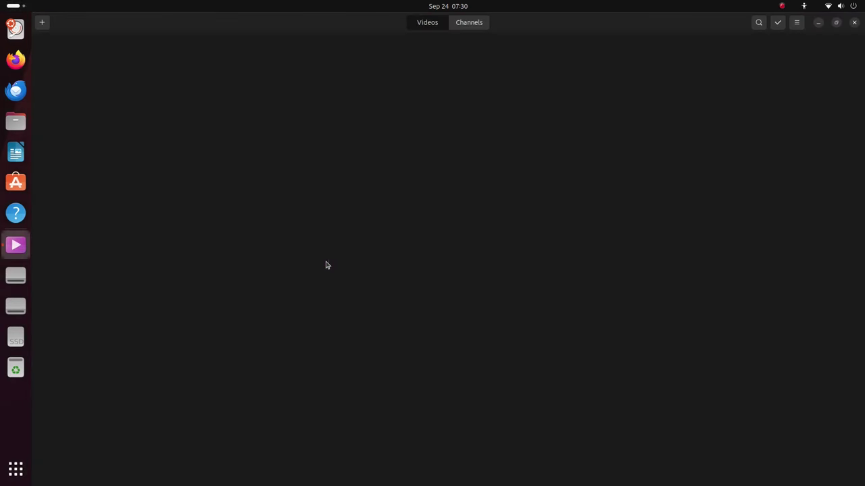
pyautogui.click(463, 25)
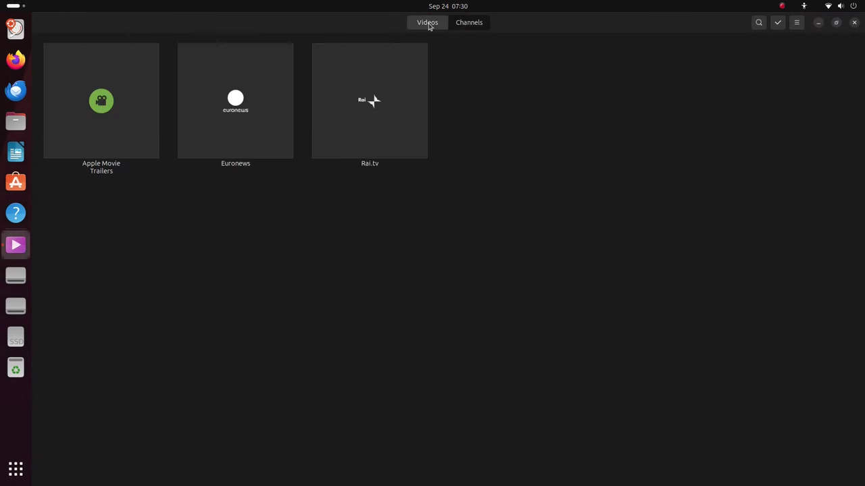
pyautogui.click(428, 26)
pyautogui.click(477, 25)
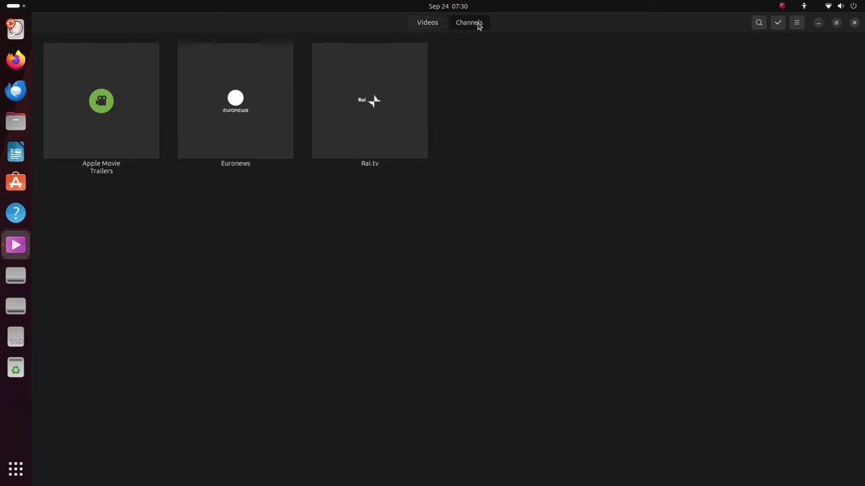
pyautogui.click(440, 25)
# - Look at the dialog for adding a web video and dismiss it without adding anything
pyautogui.click(42, 23)
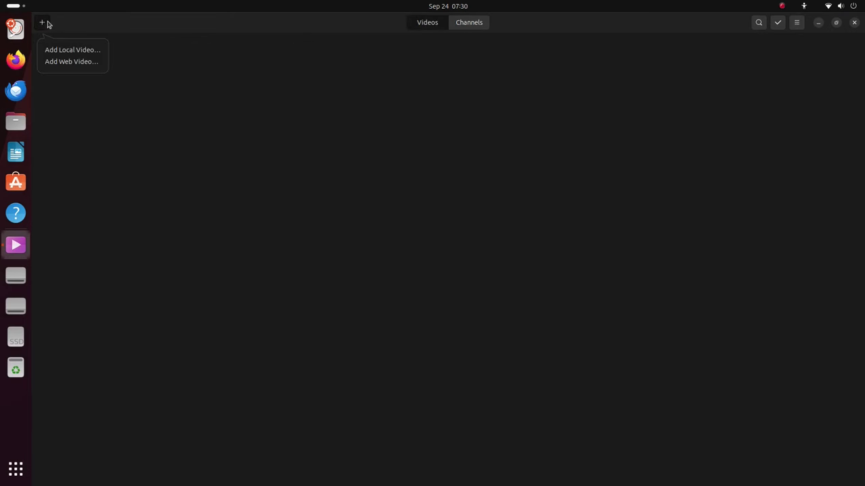
pyautogui.click(77, 61)
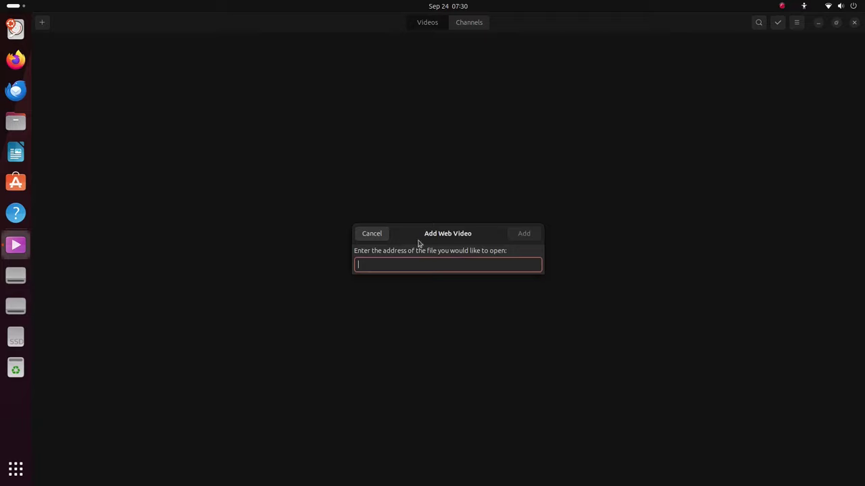
pyautogui.click(372, 237)
# - Restore the Videos window from full size, move it to the middle of the desktop, enlarge it, and show its channels
pyautogui.click(836, 23)
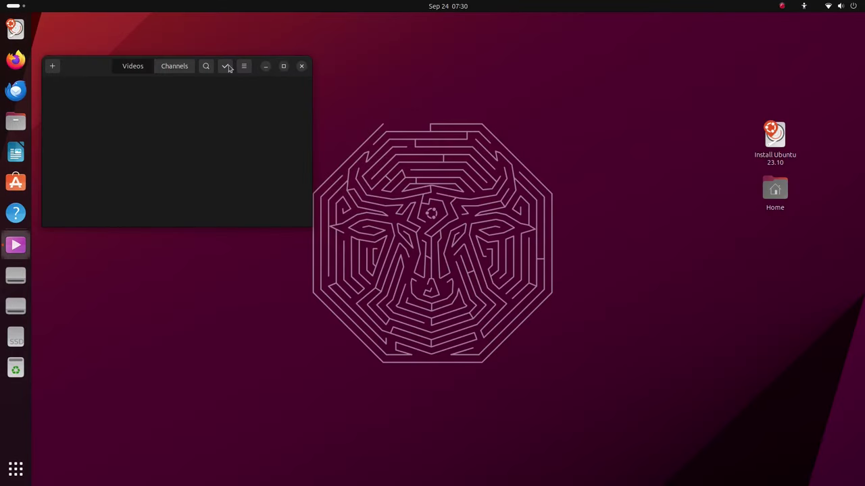
pyautogui.moveTo(168, 88); pyautogui.dragTo(345, 132)
pyautogui.moveTo(518, 284); pyautogui.dragTo(703, 409)
pyautogui.click(510, 120)
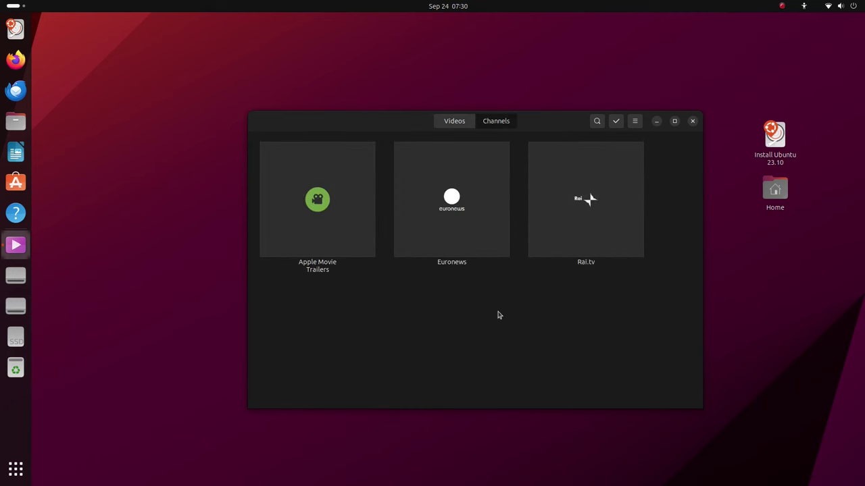
# - Browse the Rai.tv channel's Most Popular videos down to the All category, dismiss the dialog, and close Videos
pyautogui.click(610, 217)
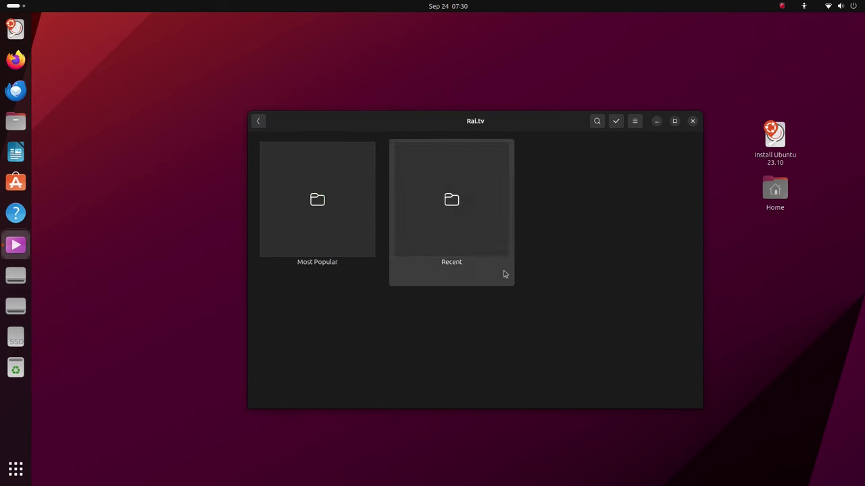
pyautogui.click(337, 201)
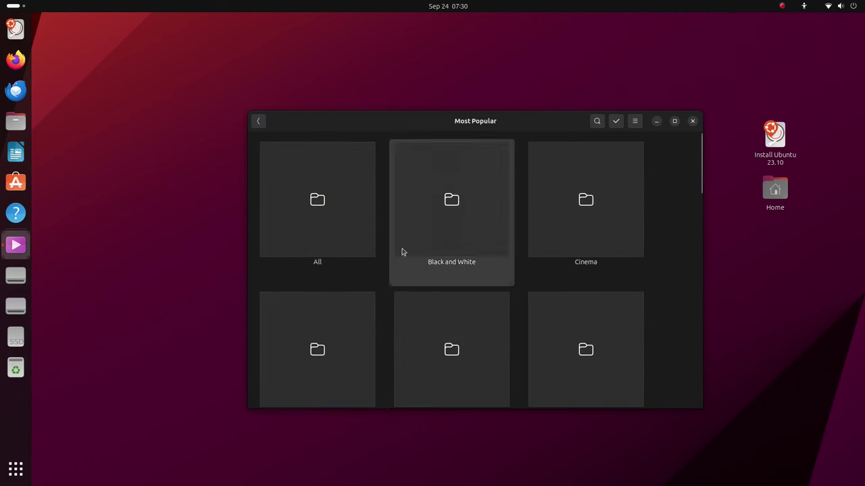
pyautogui.click(323, 190)
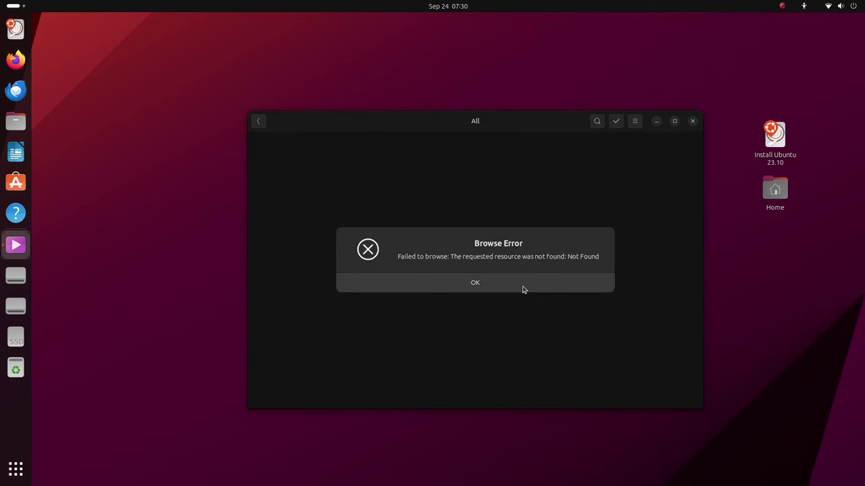
pyautogui.click(522, 284)
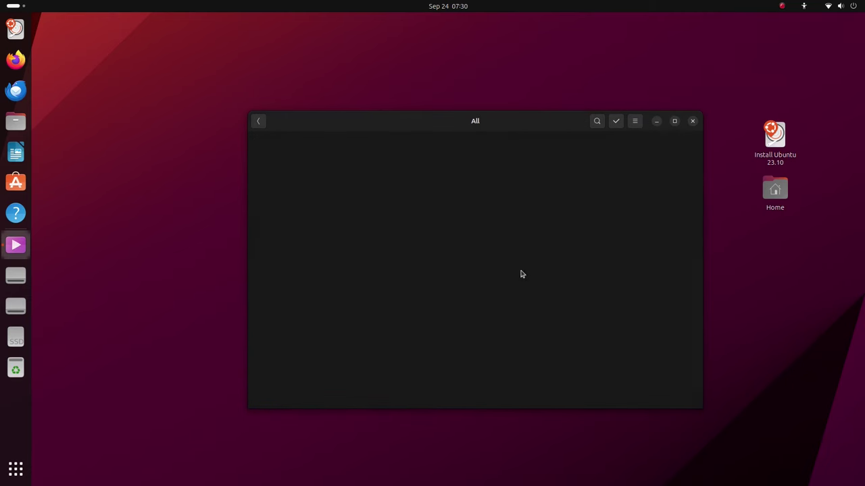
pyautogui.click(692, 123)
# - Open the Calculator application and move its window towards the middle of the desktop
pyautogui.click(15, 469)
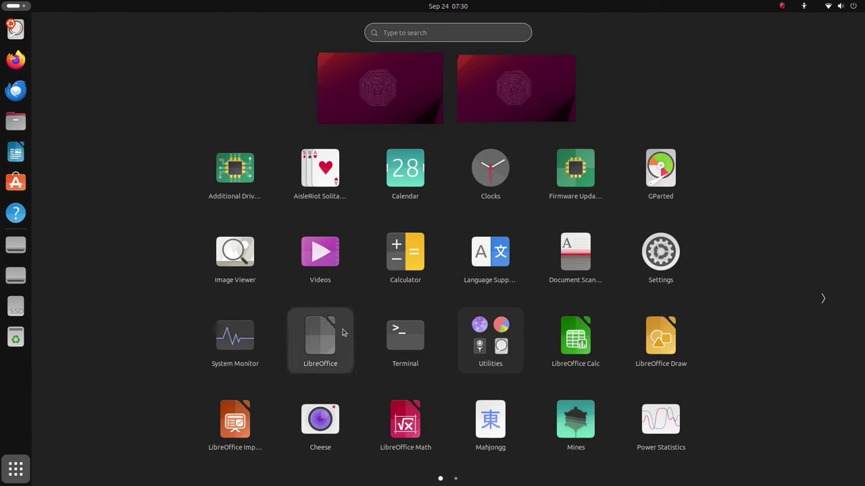
pyautogui.click(404, 269)
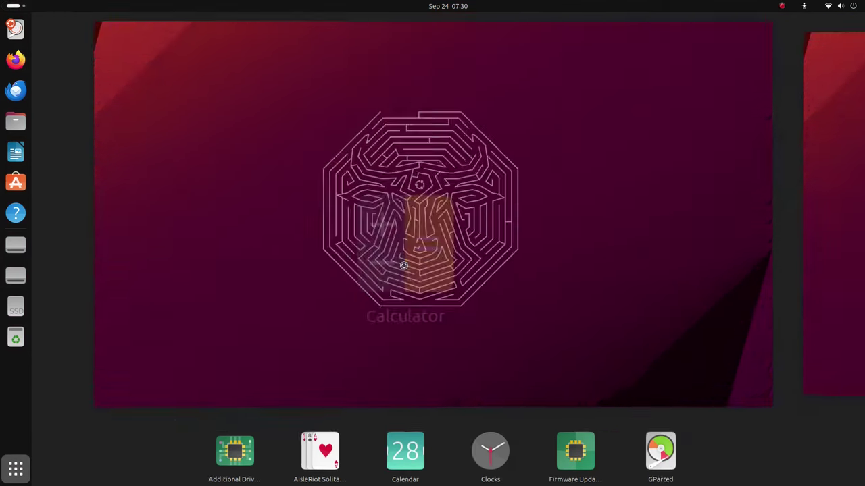
pyautogui.moveTo(130, 48); pyautogui.dragTo(349, 121)
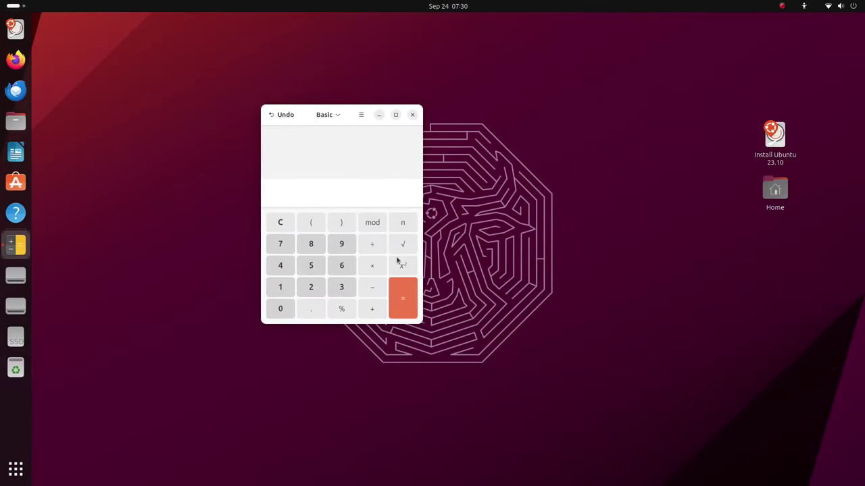
# - Calculate the square of 99657
pyautogui.doubleClick(336, 250)
pyautogui.click(341, 266)
pyautogui.click(309, 266)
pyautogui.click(278, 245)
pyautogui.click(404, 267)
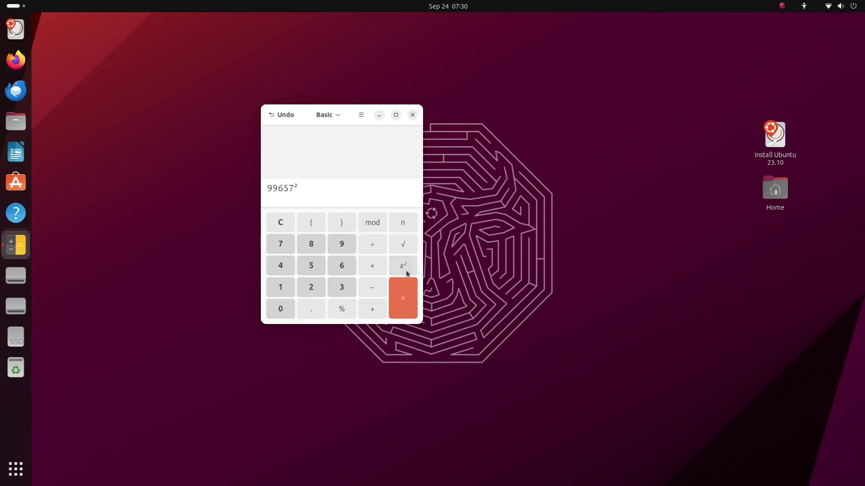
pyautogui.click(400, 311)
pyautogui.tripleClick(343, 265)
pyautogui.click(341, 288)
pyautogui.click(302, 282)
pyautogui.click(402, 247)
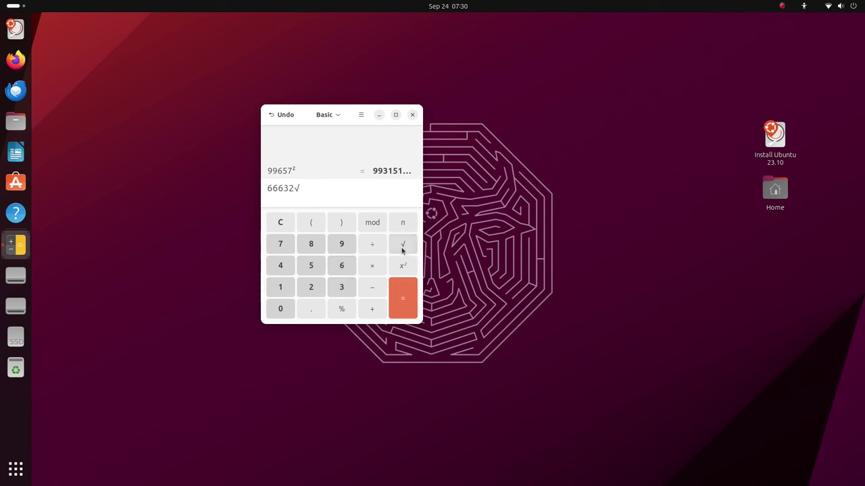
pyautogui.click(290, 221)
# - Calculate the square root of 999 and enlarge the Calculator window in width and height
pyautogui.click(403, 245)
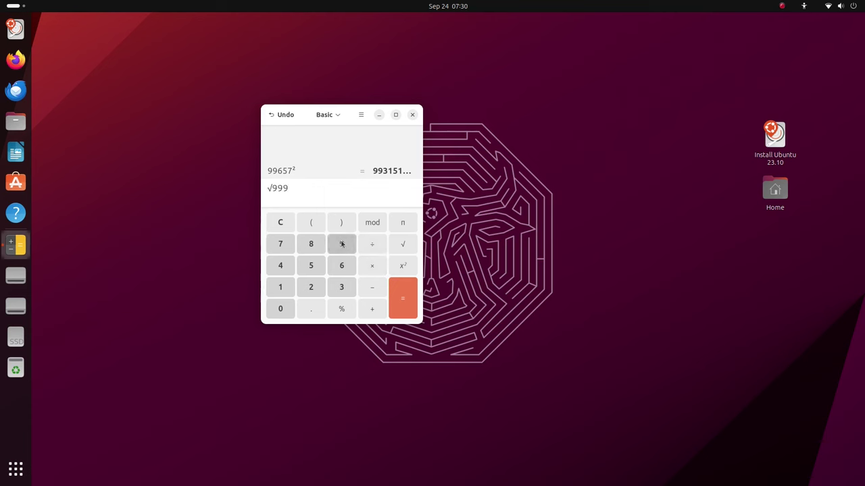
pyautogui.click(403, 298)
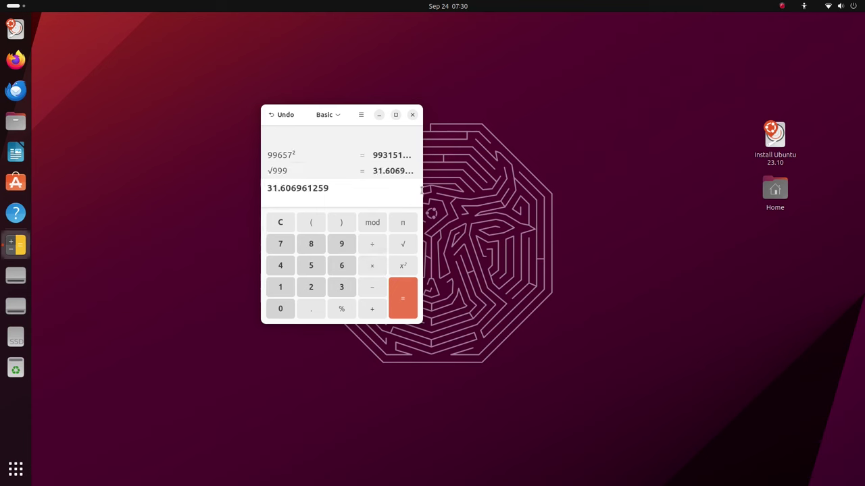
pyautogui.moveTo(426, 190); pyautogui.dragTo(643, 211)
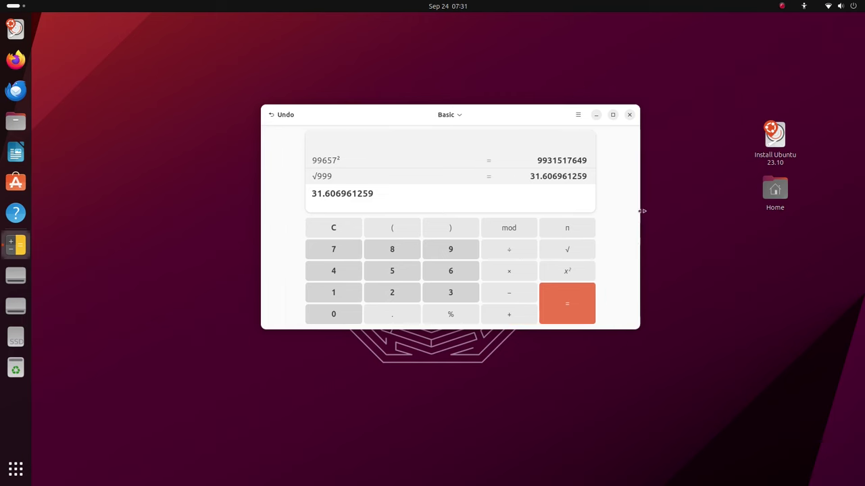
pyautogui.moveTo(635, 343); pyautogui.dragTo(648, 401)
# - Undo the calculator entries back to 6663 and try the Fixed and Engineering number formats
pyautogui.click(288, 116)
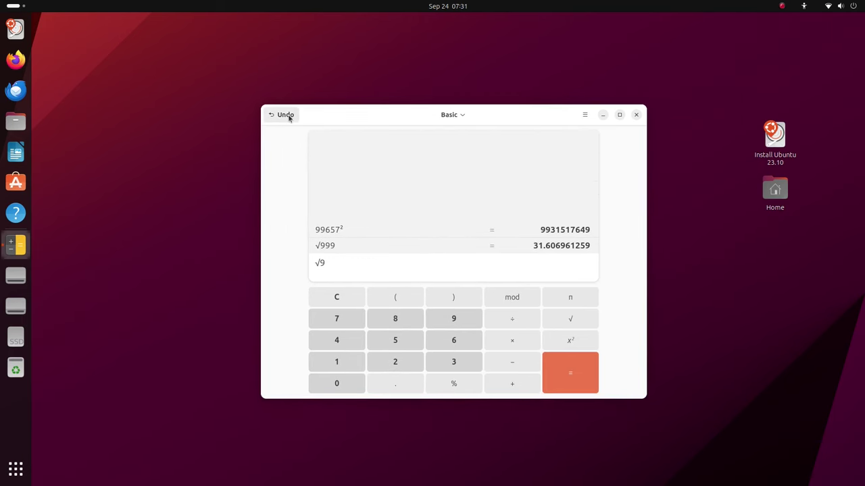
pyautogui.click(585, 116)
pyautogui.click(571, 187)
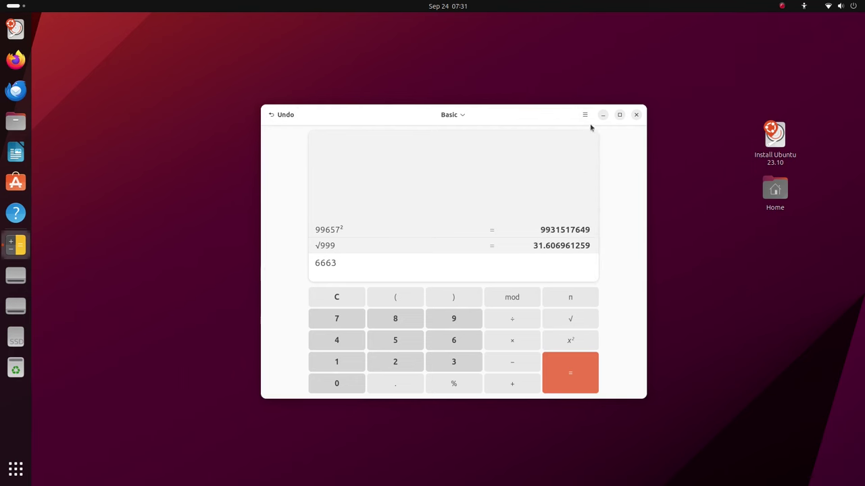
pyautogui.click(585, 115)
pyautogui.click(569, 215)
pyautogui.click(585, 117)
pyautogui.click(579, 217)
# - Add a minus sign after 6663 and enlarge the Calculator window a little further
pyautogui.click(512, 363)
pyautogui.moveTo(645, 400); pyautogui.dragTo(685, 411)
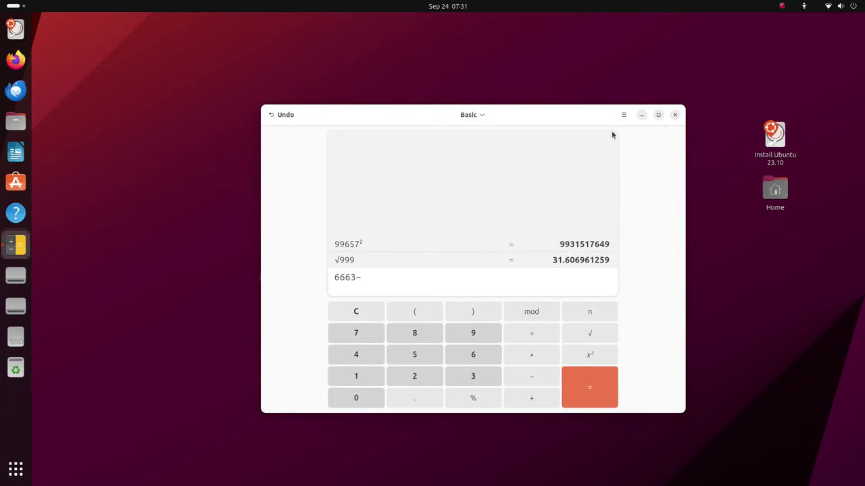
# - Minimise and restore the Calculator window, and set the number format to Automatic
pyautogui.click(641, 115)
pyautogui.click(19, 249)
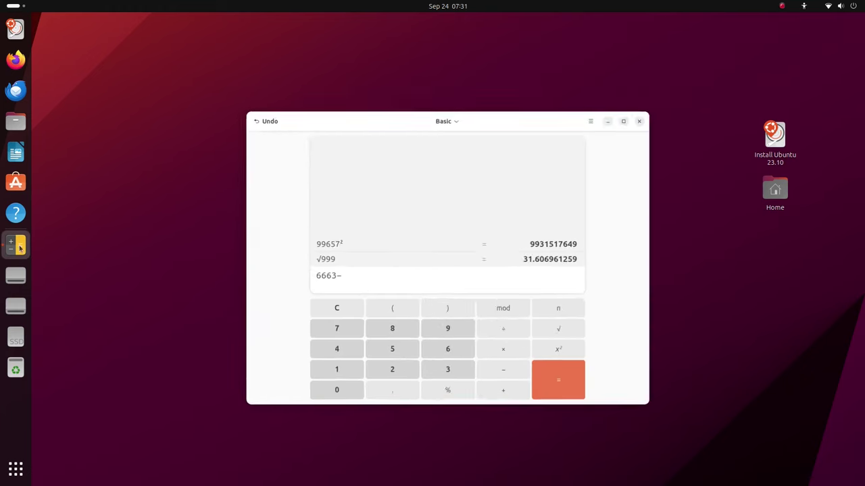
pyautogui.click(623, 115)
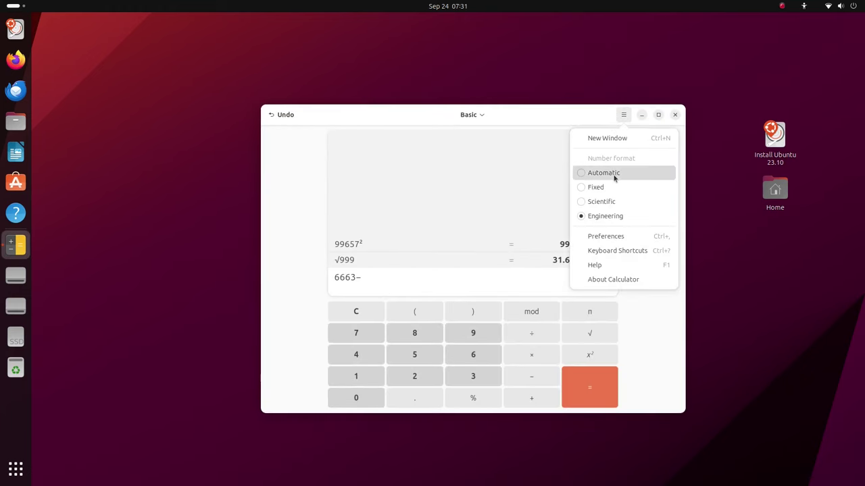
pyautogui.click(537, 162)
# - Look through the Calculator's Advanced, Financial, Programming and Keyboard modes, and return to Basic mode
pyautogui.click(477, 116)
pyautogui.click(473, 153)
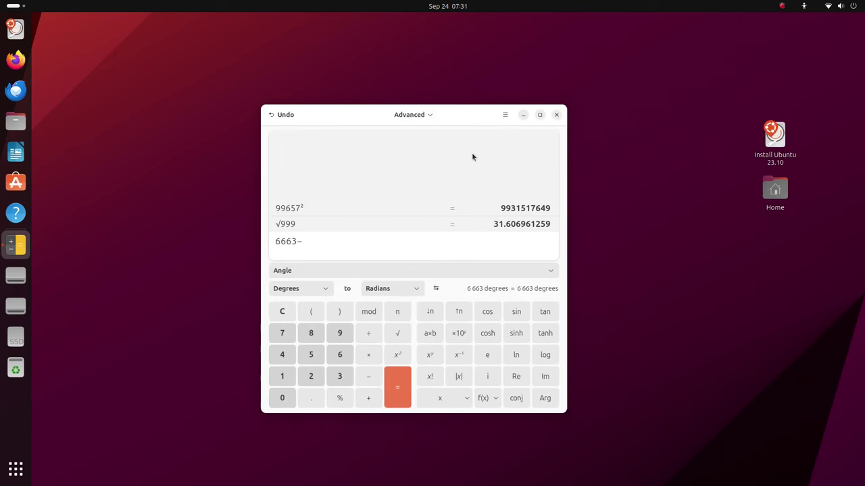
pyautogui.click(426, 115)
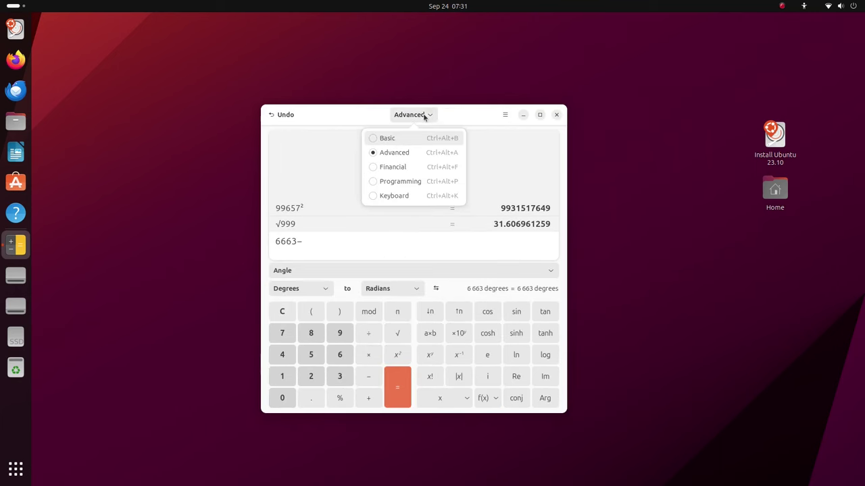
pyautogui.click(423, 164)
pyautogui.click(425, 113)
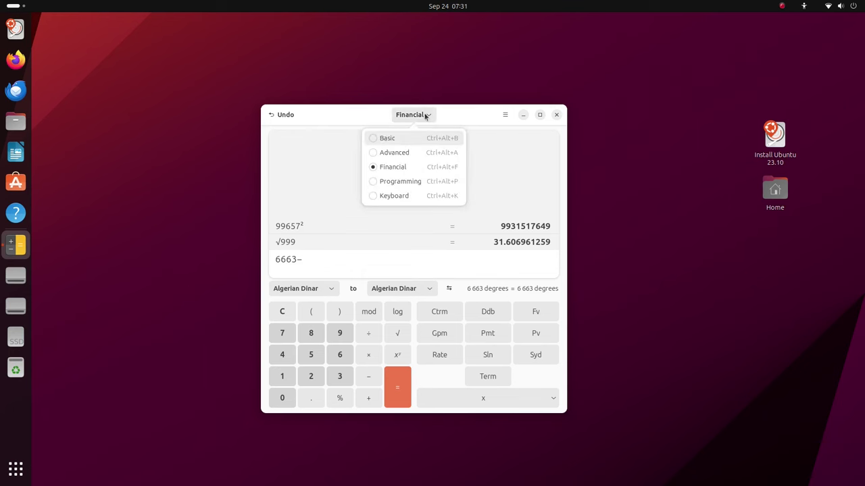
pyautogui.click(405, 182)
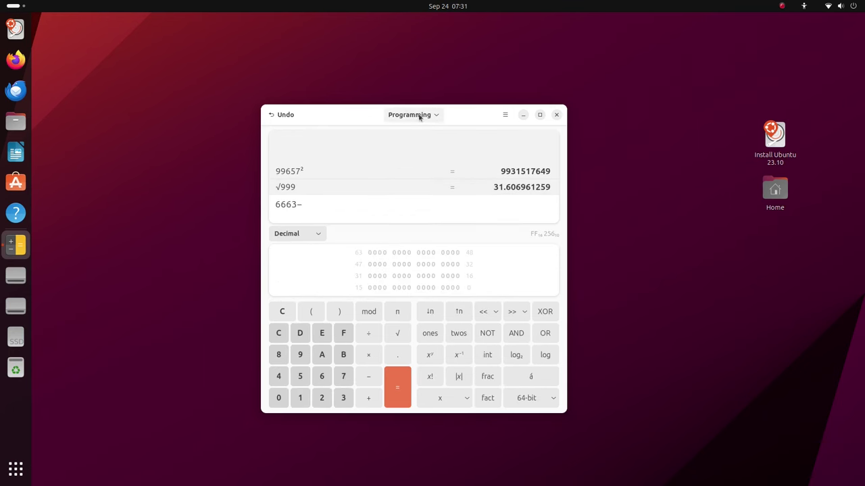
pyautogui.click(420, 116)
pyautogui.click(436, 195)
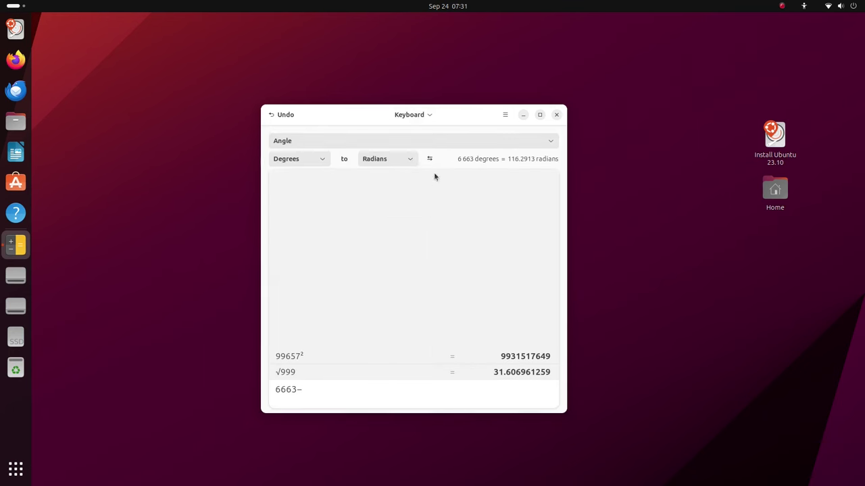
pyautogui.click(429, 117)
pyautogui.click(424, 138)
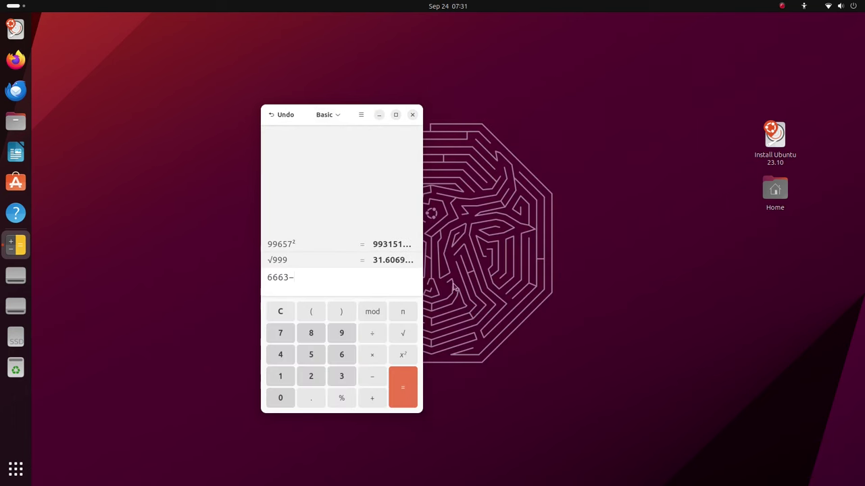
# - Show the Calculator's number format, preferences and help options
pyautogui.click(362, 114)
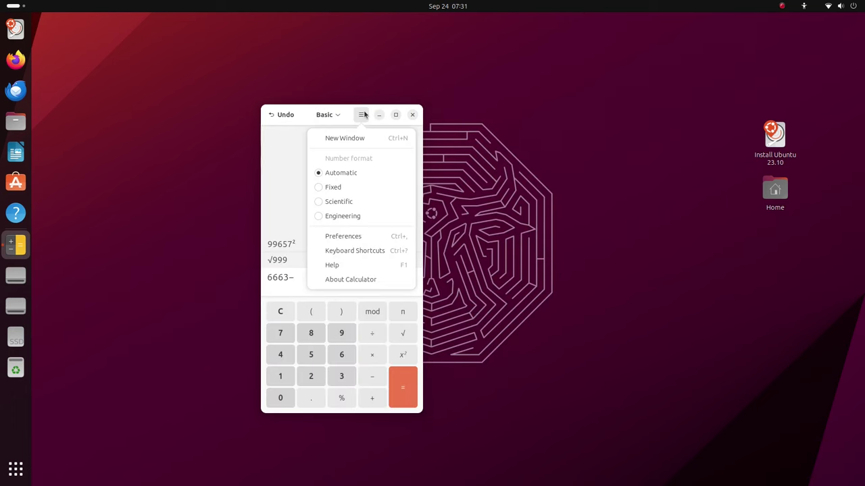
# - In the calculator's preferences, raise the number of decimals to 29 and lower it again, and close the calculator
pyautogui.click(377, 235)
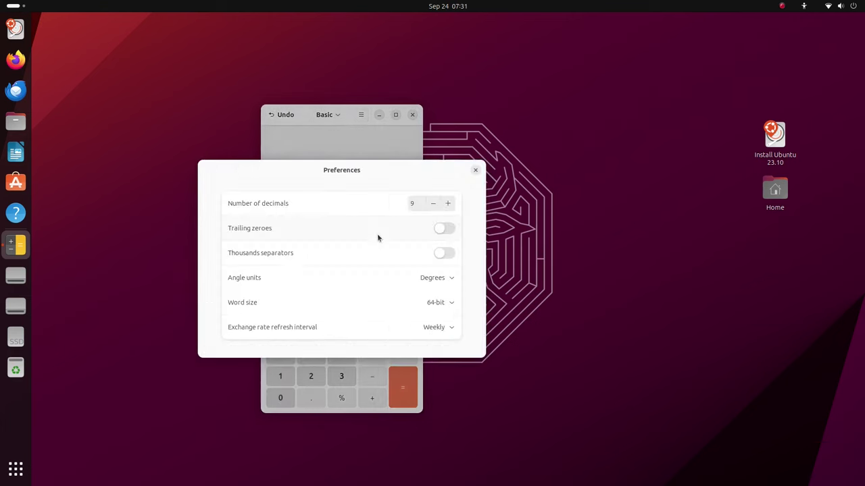
pyautogui.doubleClick(448, 204)
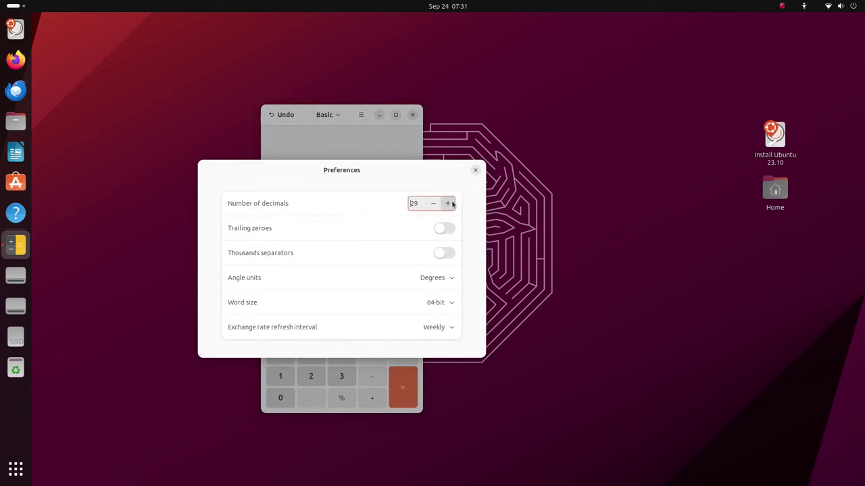
pyautogui.tripleClick(434, 204)
pyautogui.click(475, 171)
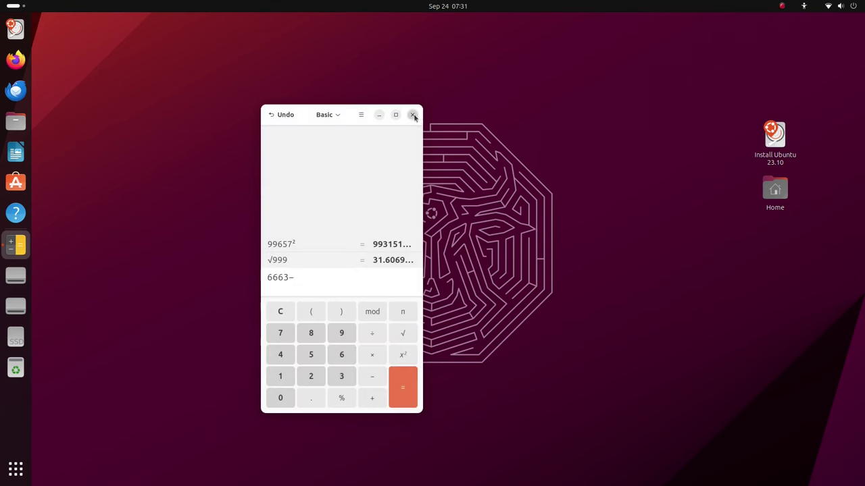
pyautogui.click(413, 115)
# - Open System Monitor, show its Resources graphs and enlarge the window
pyautogui.click(15, 469)
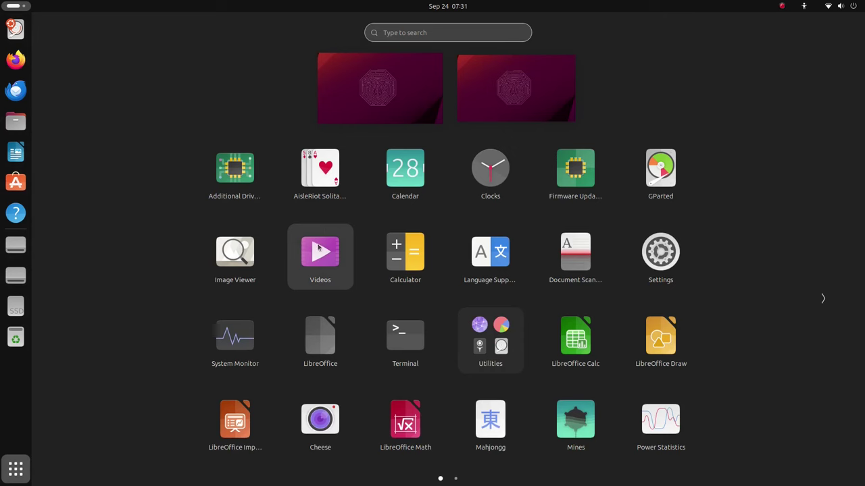
pyautogui.click(233, 336)
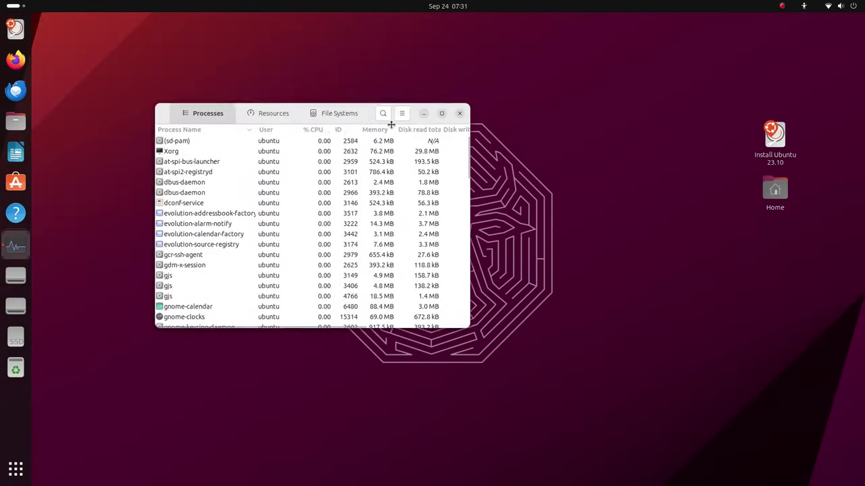
pyautogui.moveTo(576, 365); pyautogui.dragTo(662, 417)
pyautogui.click(468, 148)
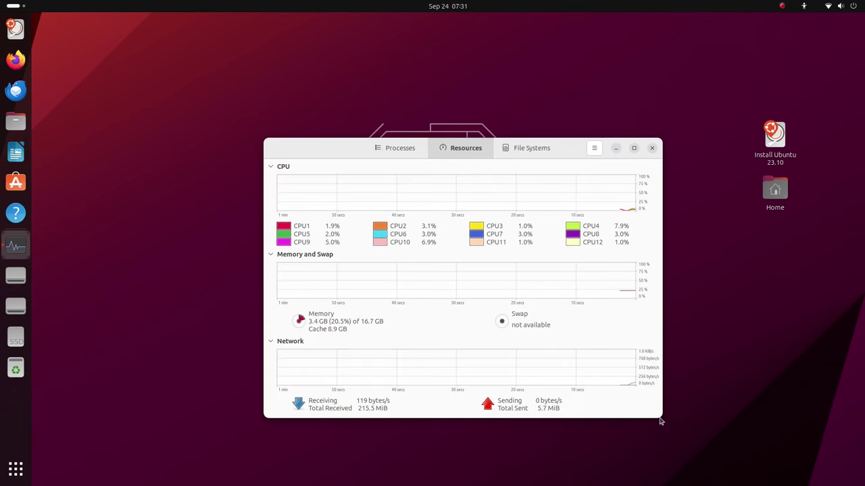
pyautogui.moveTo(660, 420); pyautogui.dragTo(709, 454)
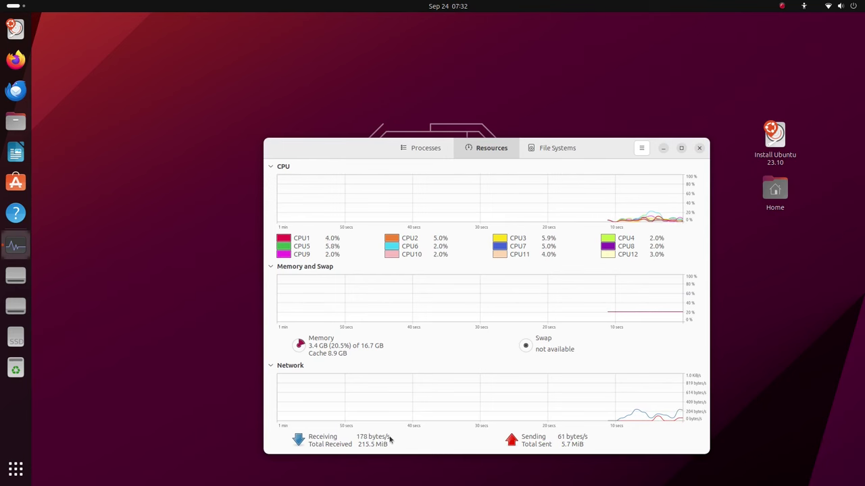
# - Look through the File Systems and Processes views and return to the Resources graphs
pyautogui.click(552, 152)
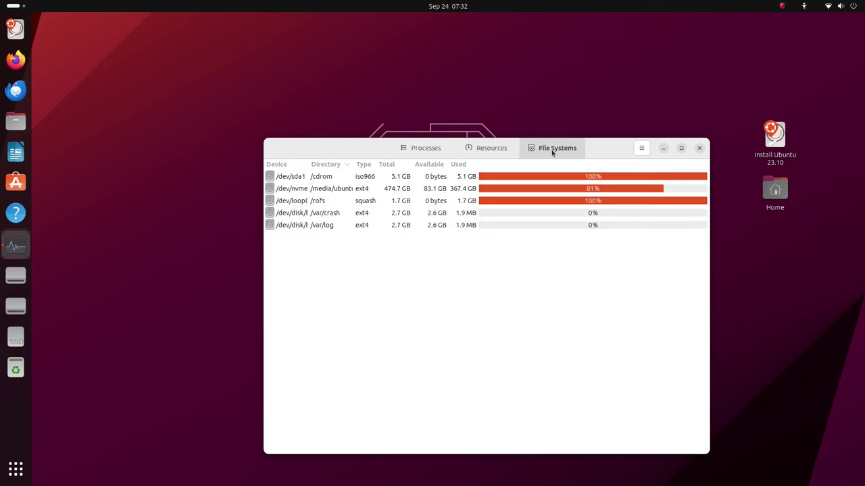
pyautogui.click(425, 149)
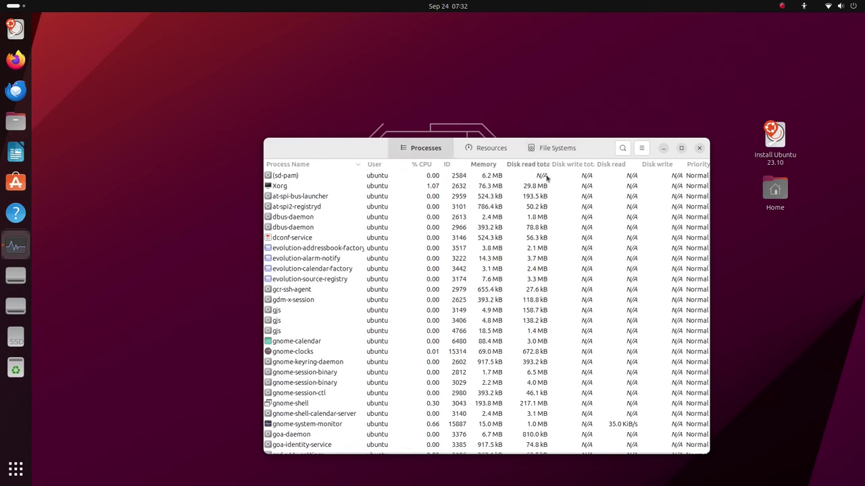
pyautogui.click(487, 149)
# - Open System Monitor's preferences and review the behavior options and information fields for Processes
pyautogui.click(641, 148)
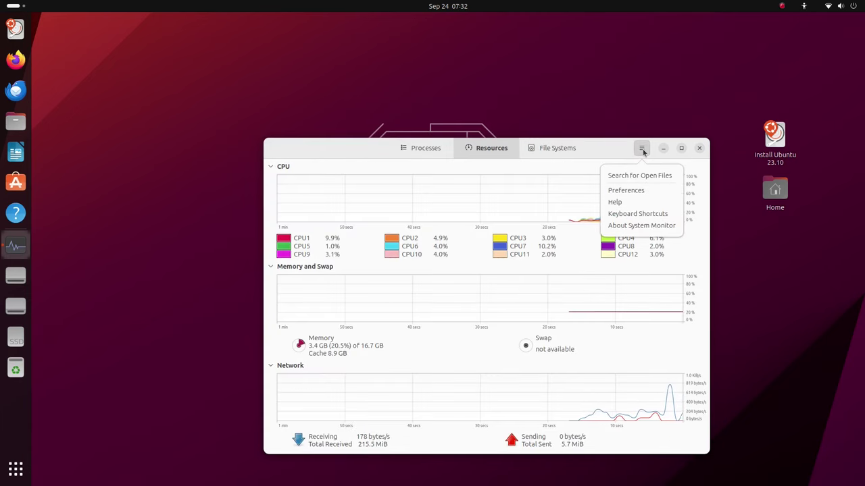
pyautogui.click(626, 190)
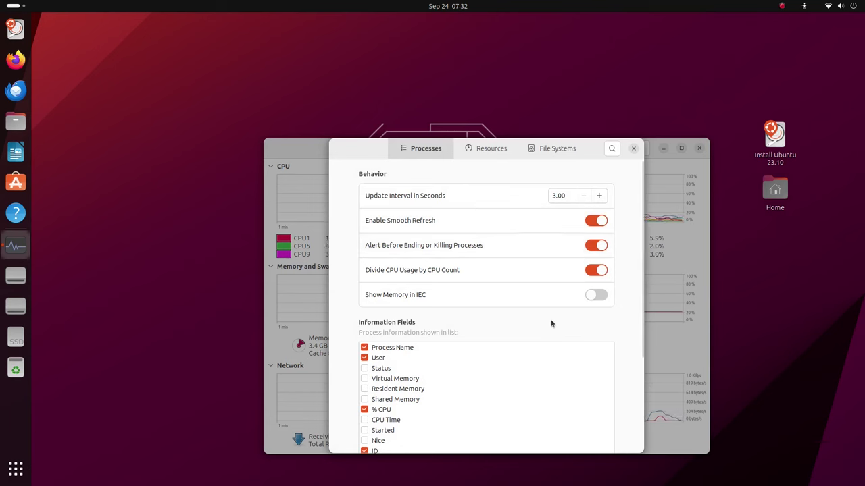
pyautogui.scroll(-5, 574, 368)
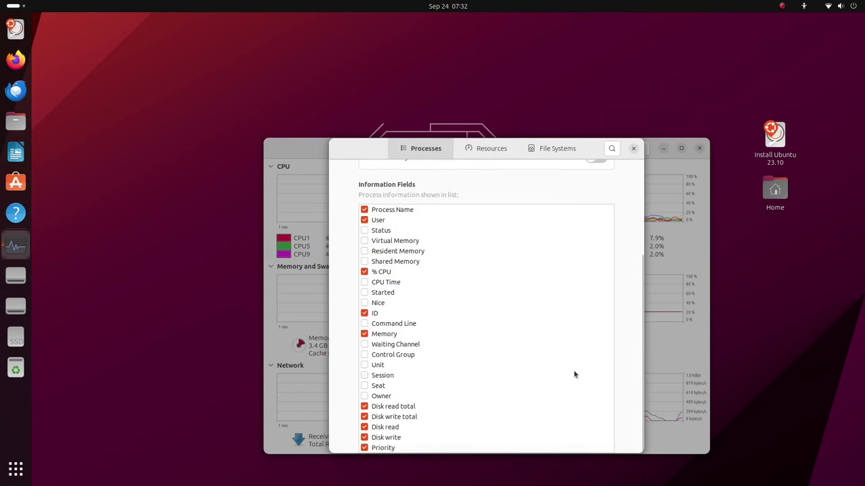
pyautogui.scroll(5, 574, 371)
# - Enable Draw CPU Chart as Stacked Area Chart for Resources, check the File Systems preferences, and close the preferences
pyautogui.click(493, 150)
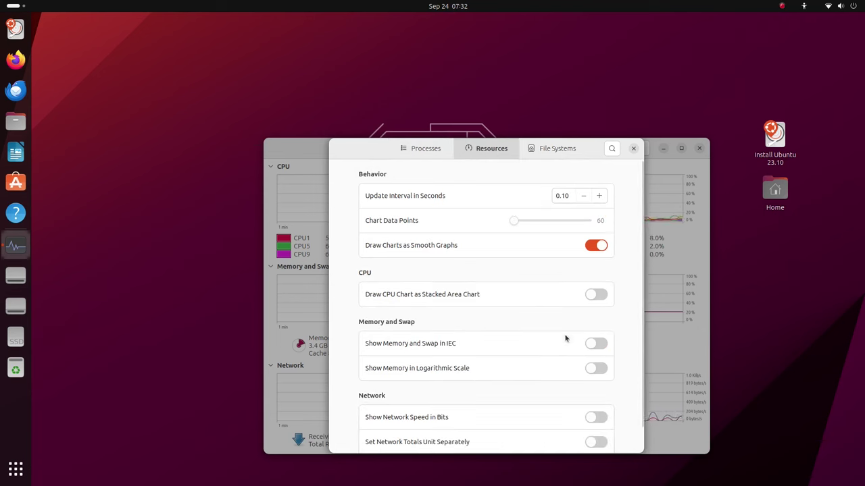
pyautogui.click(599, 295)
pyautogui.scroll(-1, 548, 373)
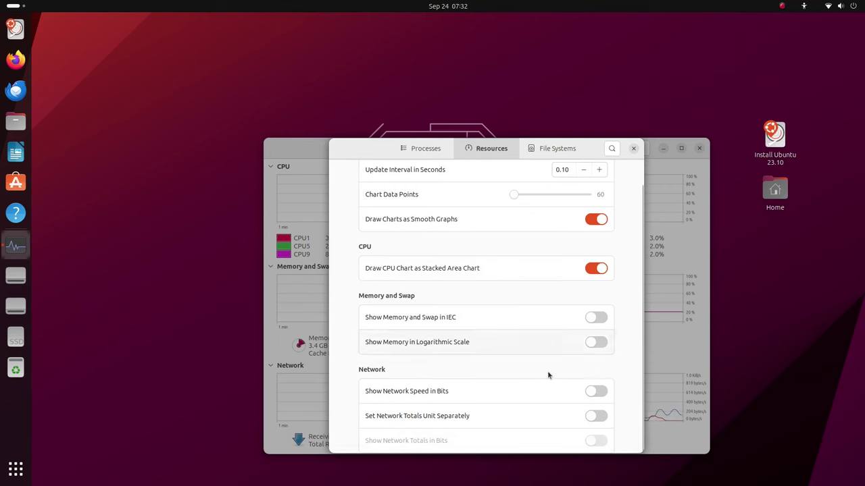
pyautogui.click(547, 150)
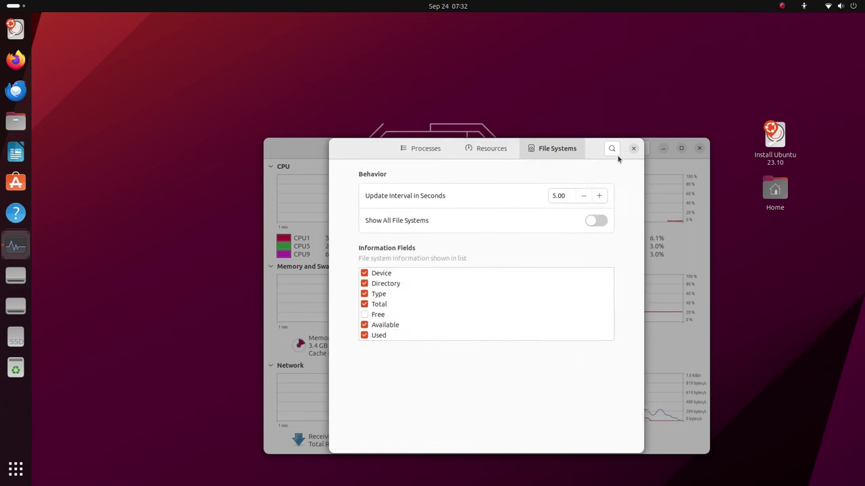
pyautogui.click(632, 149)
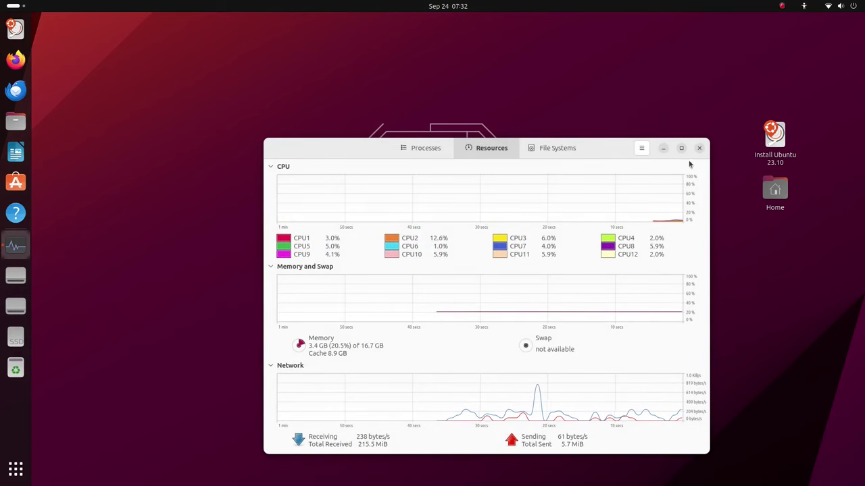
# - Collapse and re-expand the CPU and the Memory and Swap sections, and close System Monitor
pyautogui.click(271, 167)
pyautogui.click(271, 167)
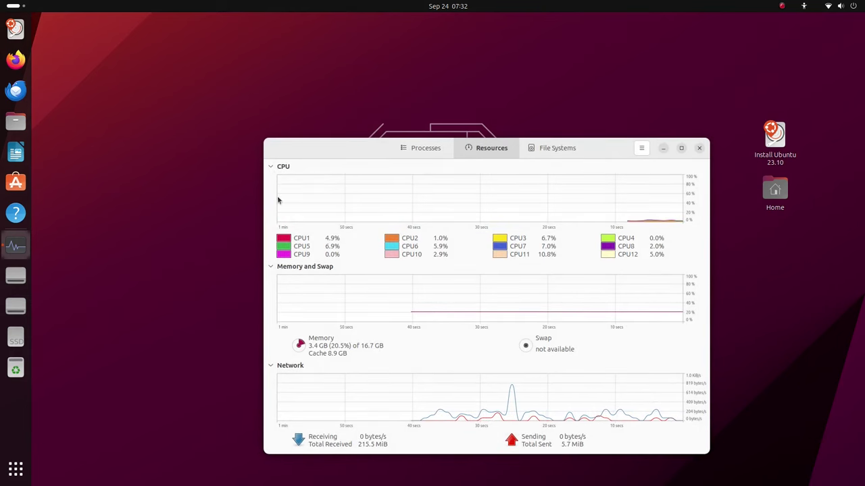
pyautogui.click(271, 267)
pyautogui.click(271, 310)
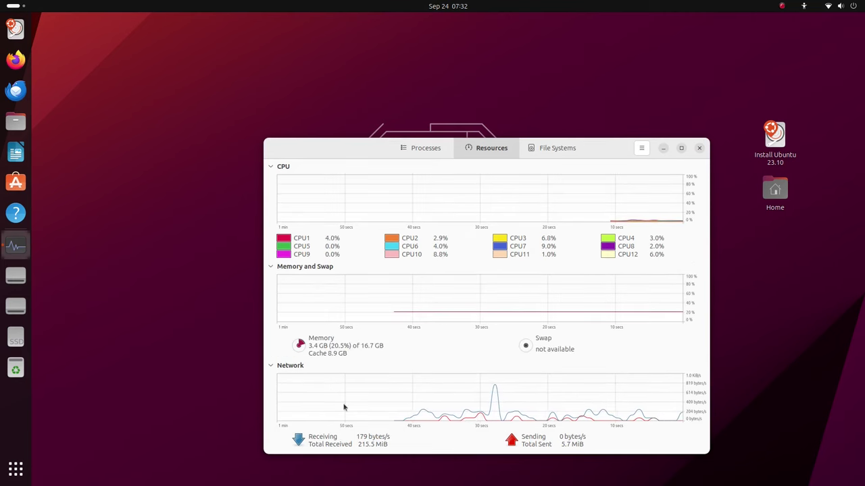
pyautogui.click(699, 148)
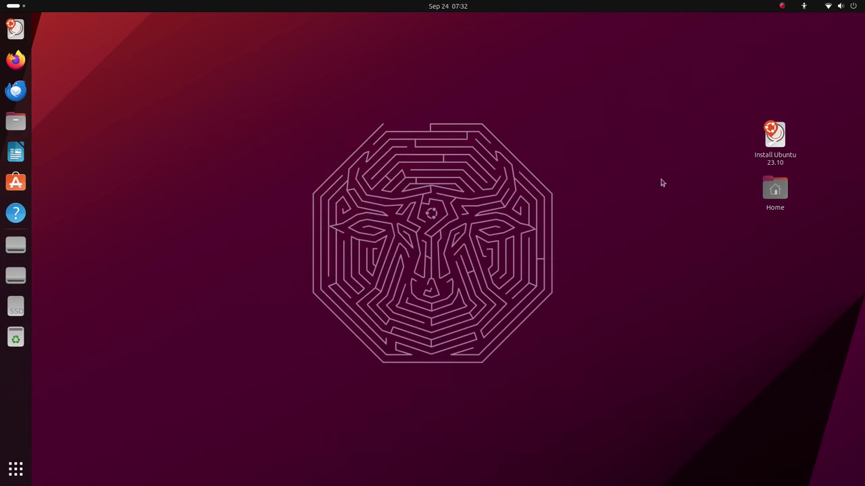
# - Launch Software Updater from the second page of applications, let it check for updates, and open its update settings
pyautogui.click(16, 468)
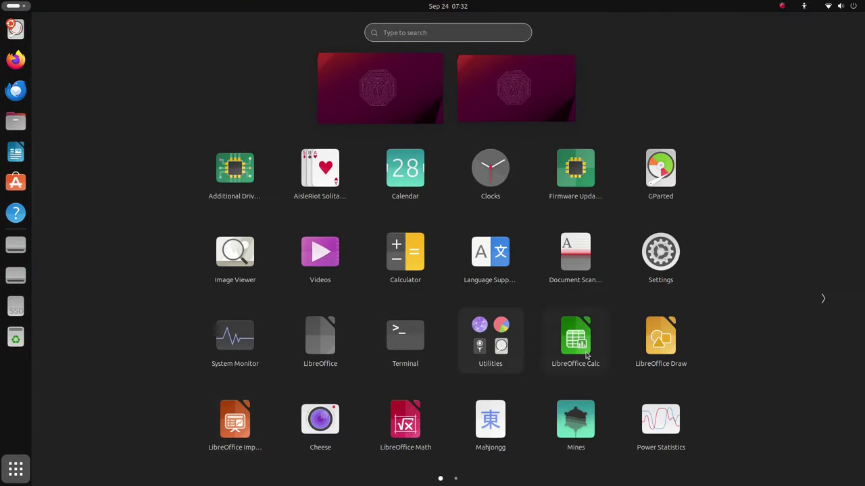
pyautogui.scroll(-1, 464, 389)
pyautogui.scroll(1, 446, 380)
pyautogui.scroll(-1, 637, 300)
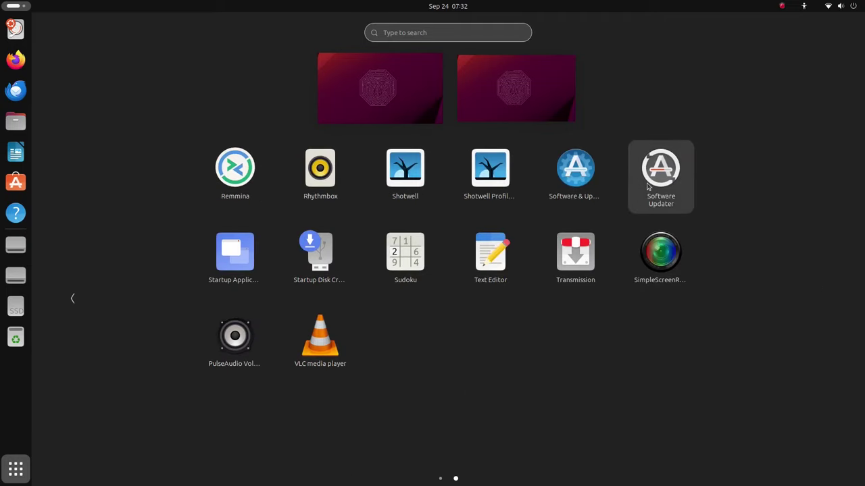
pyautogui.click(648, 187)
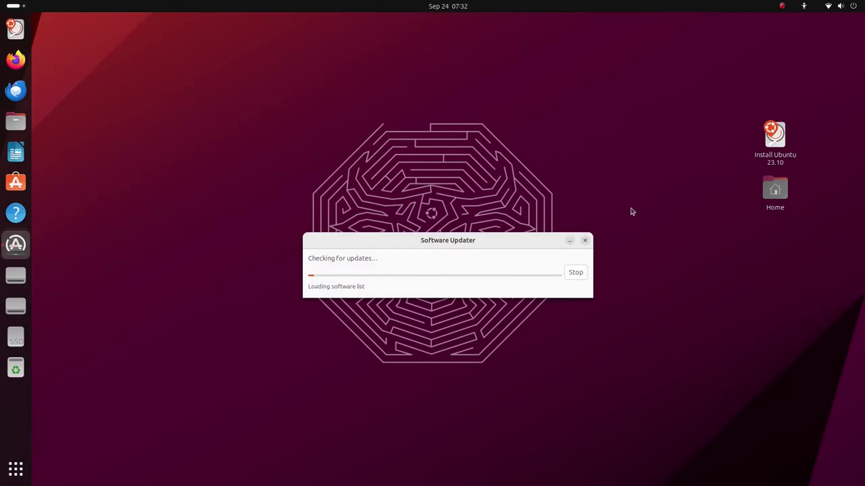
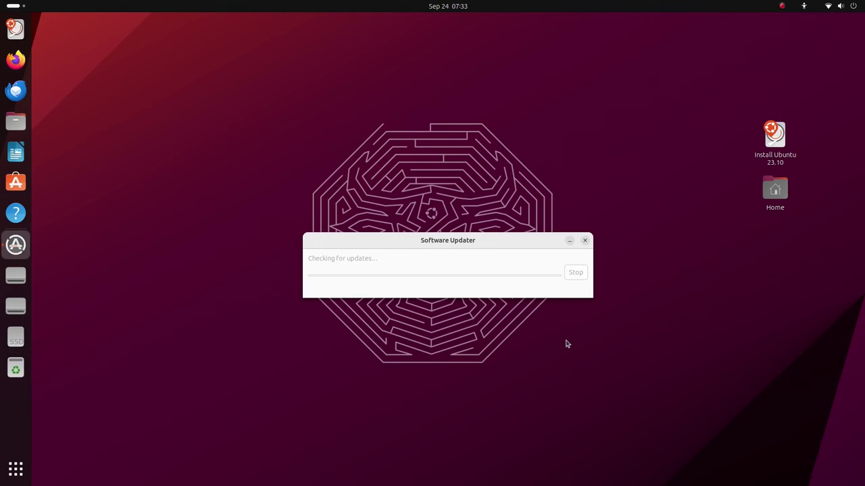
pyautogui.click(348, 319)
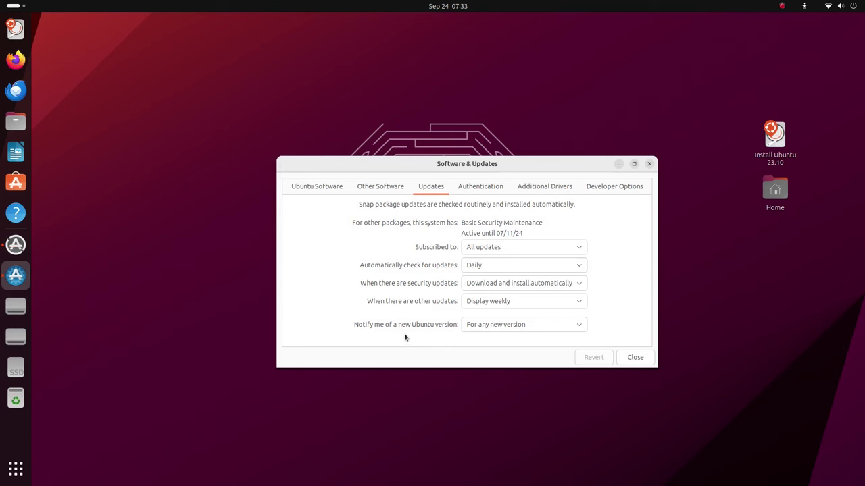
# - Set the update subscription to Security and recommended updates and authenticate the change
pyautogui.click(520, 248)
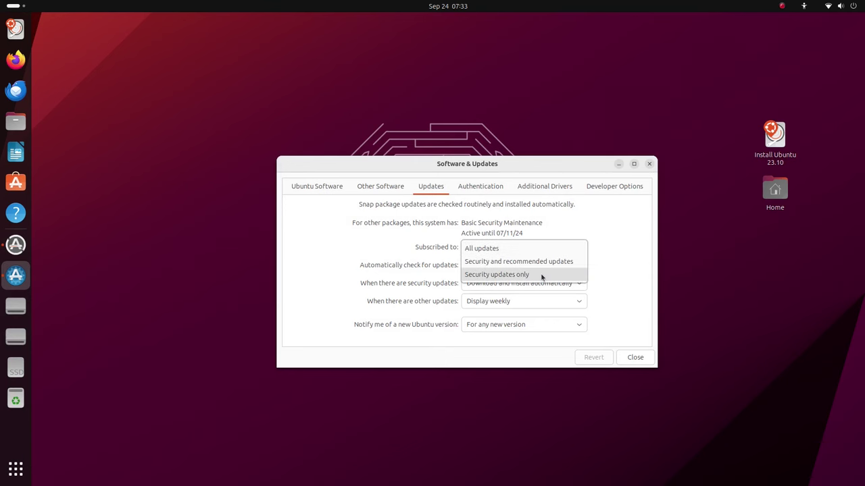
pyautogui.click(556, 264)
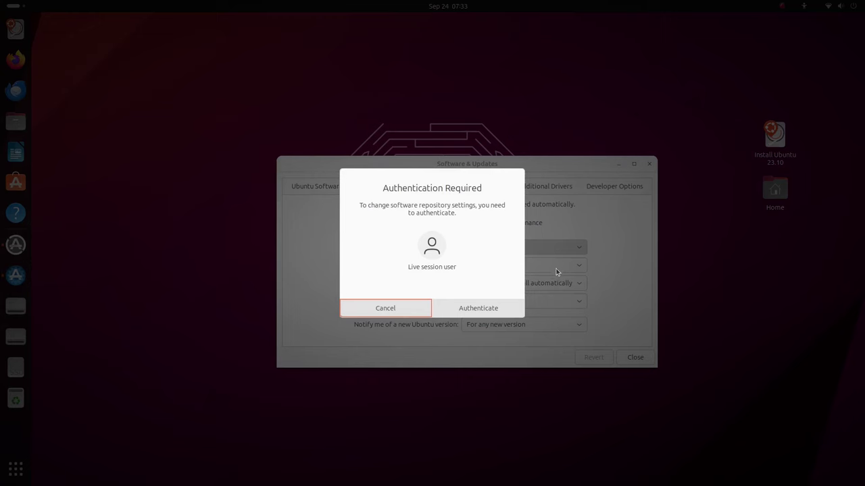
pyautogui.click(456, 314)
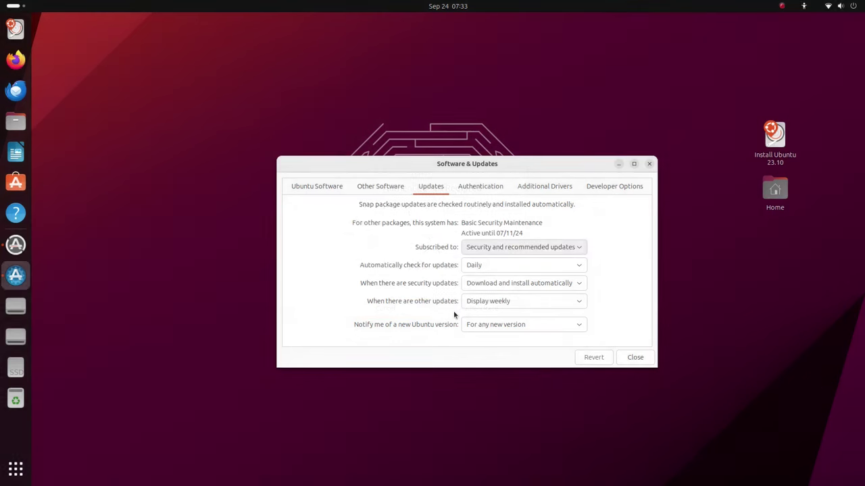
# - Set automatic update checks to Never and the handling of security updates to Display immediately
pyautogui.click(537, 269)
pyautogui.click(500, 318)
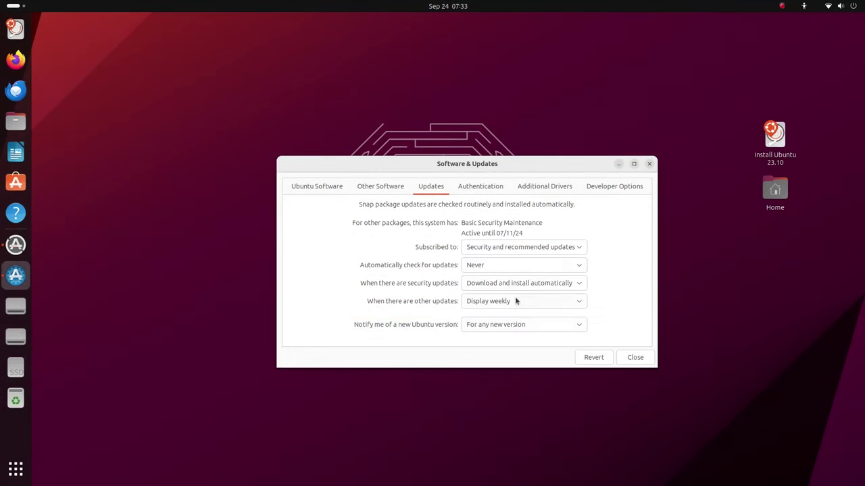
pyautogui.click(543, 284)
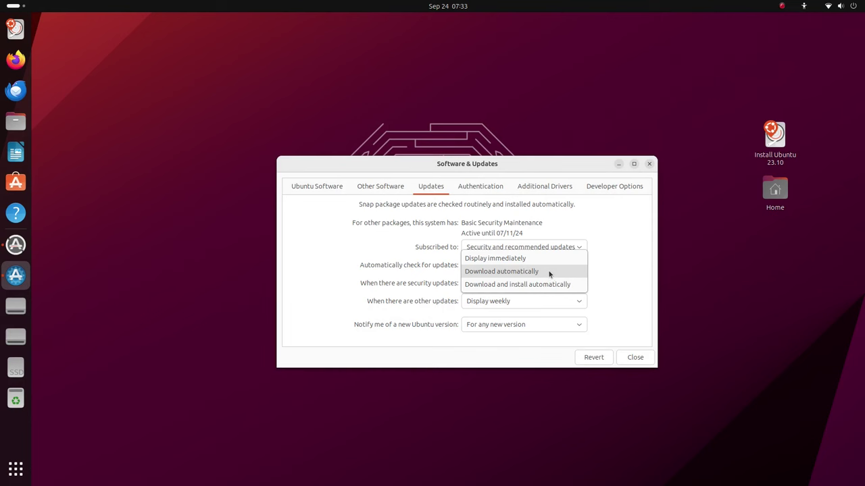
pyautogui.click(549, 260)
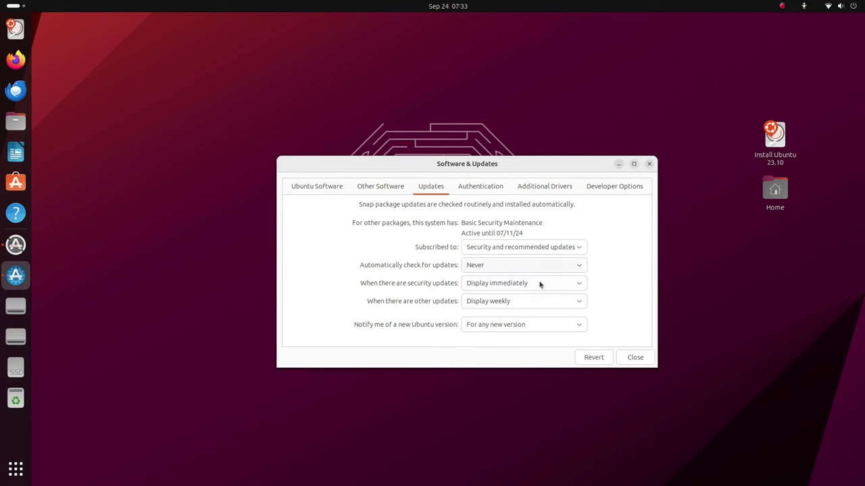
# - Set other updates to Display every two weeks and new Ubuntu version notifications to Never
pyautogui.click(522, 308)
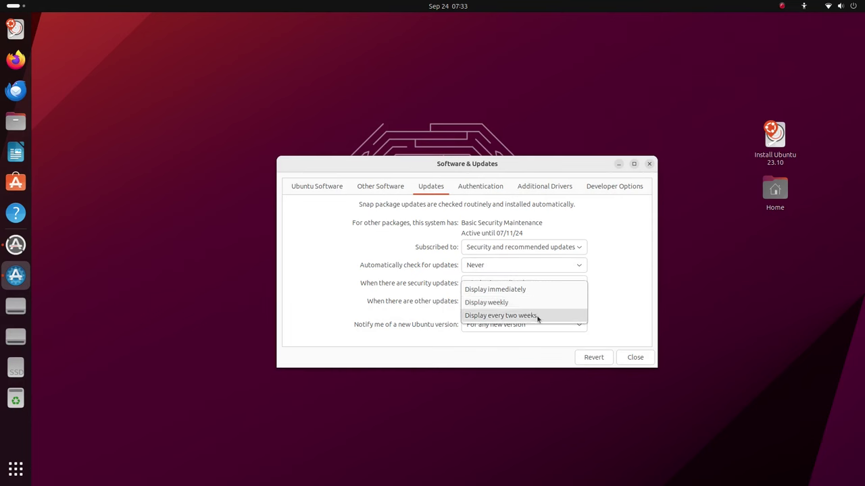
pyautogui.click(536, 315)
pyautogui.click(539, 330)
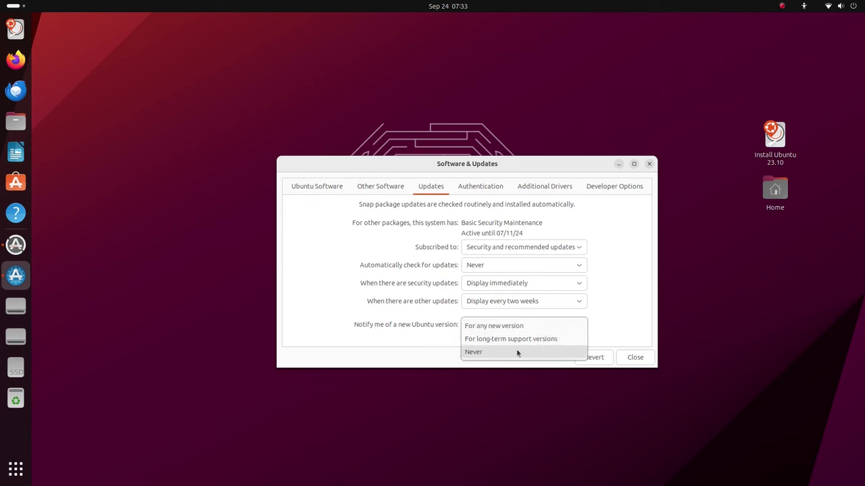
pyautogui.click(518, 352)
# - Review the Ubuntu Software sources and the available download servers without changing the selected server
pyautogui.click(327, 193)
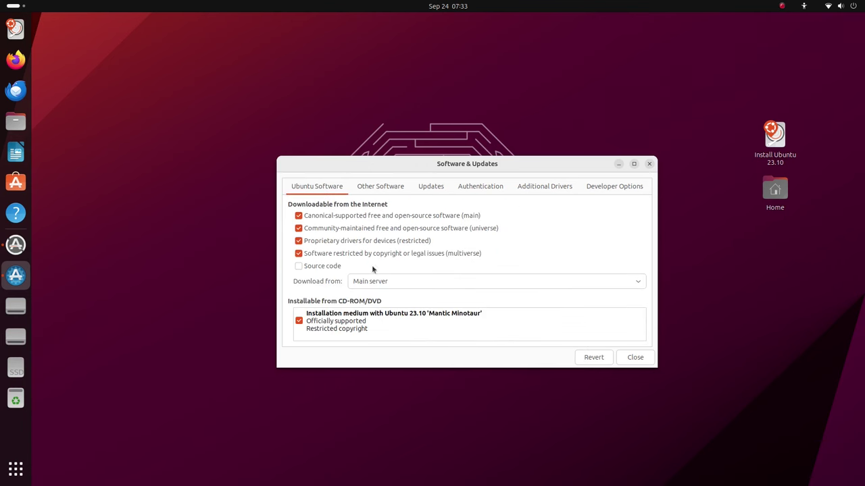
pyautogui.click(446, 288)
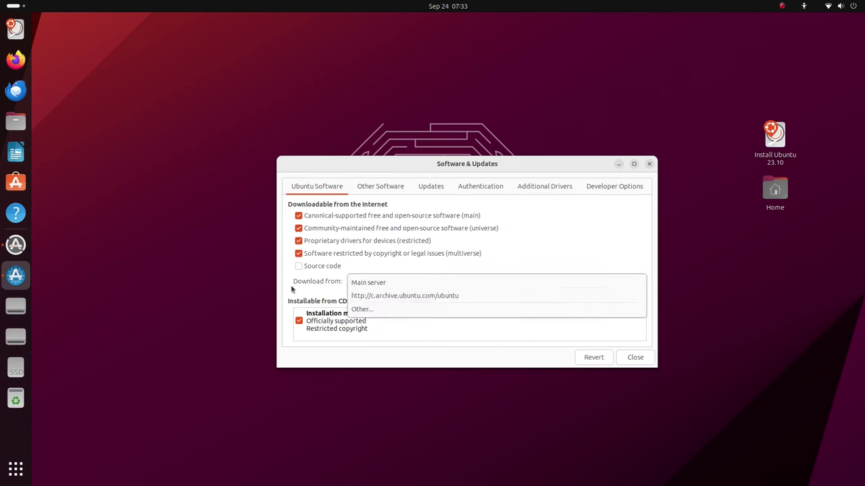
pyautogui.click(337, 282)
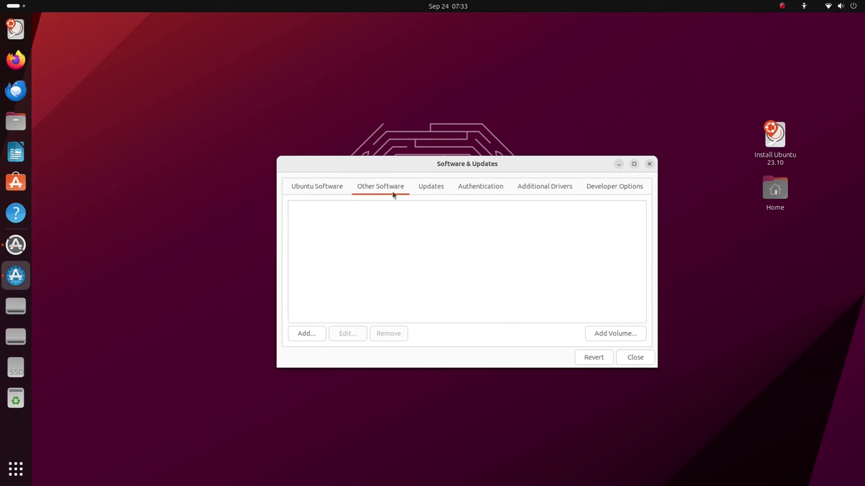
# - Review the Updates, Authentication, Additional Drivers and Developer Options settings without changing anything
pyautogui.click(430, 188)
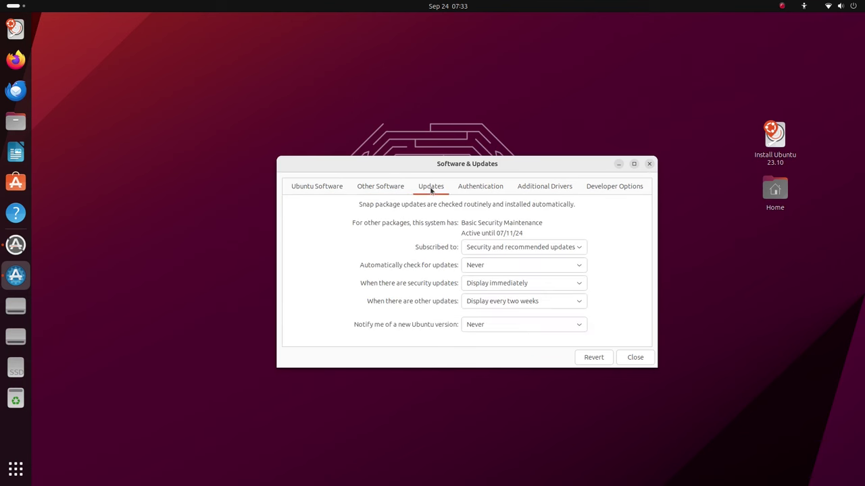
pyautogui.click(479, 188)
pyautogui.click(537, 190)
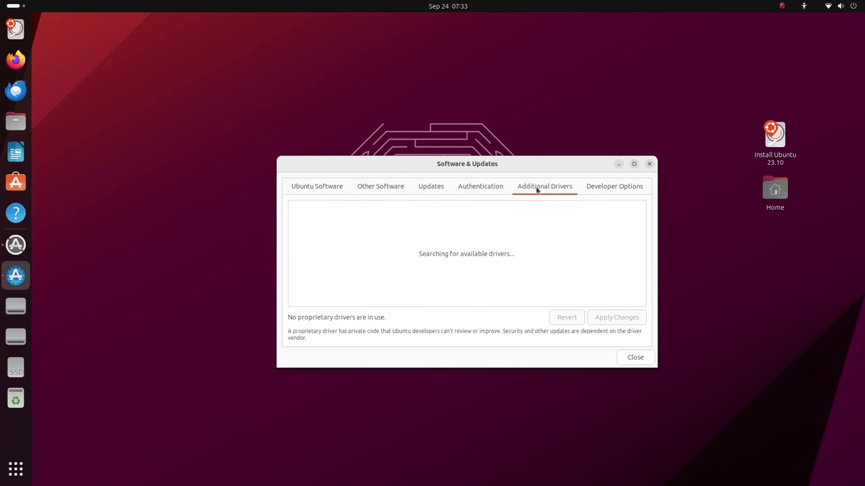
pyautogui.click(608, 192)
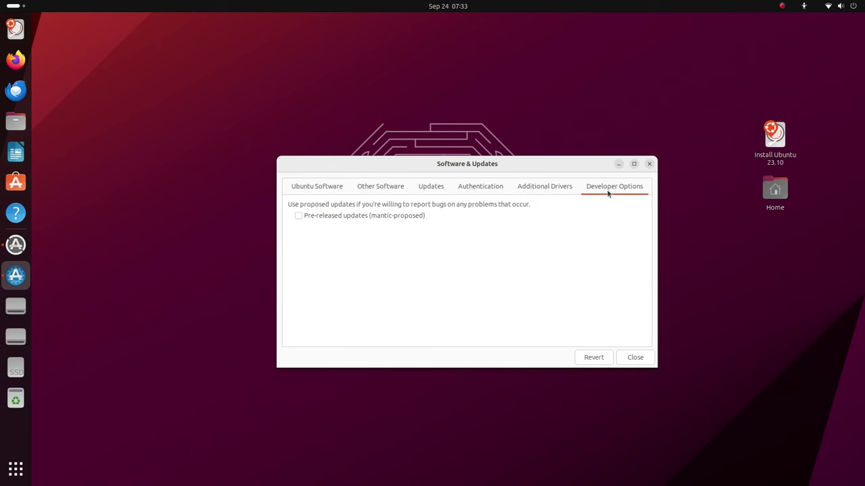
# - Close Software & Updates and dismiss Software Updater without installing the available updates
pyautogui.click(632, 356)
pyautogui.click(544, 299)
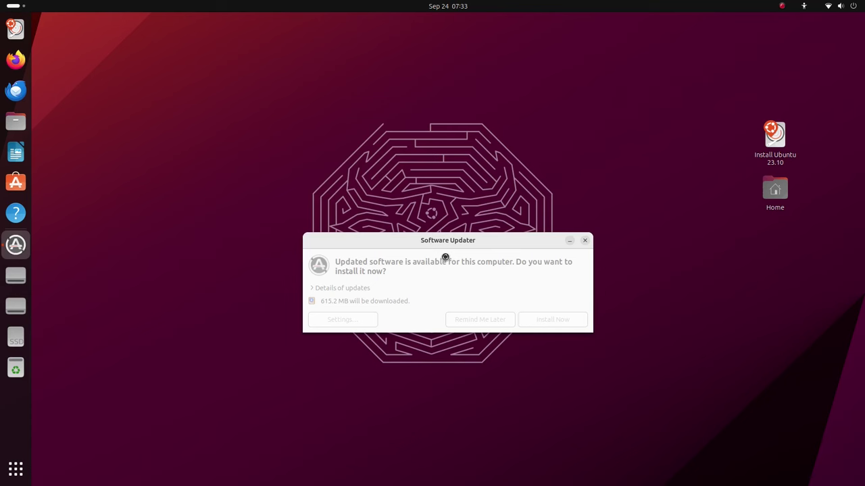
pyautogui.click(585, 241)
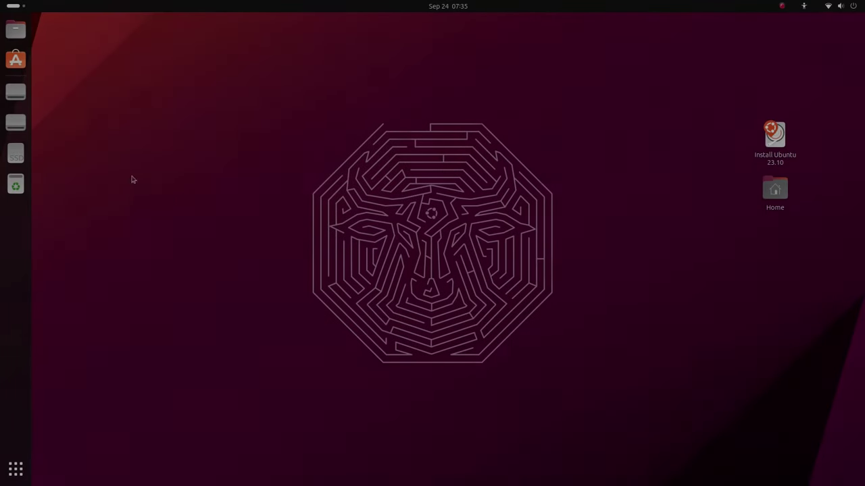
# - Open the Home folder in Files and open the Videos folder in a second window
pyautogui.click(16, 470)
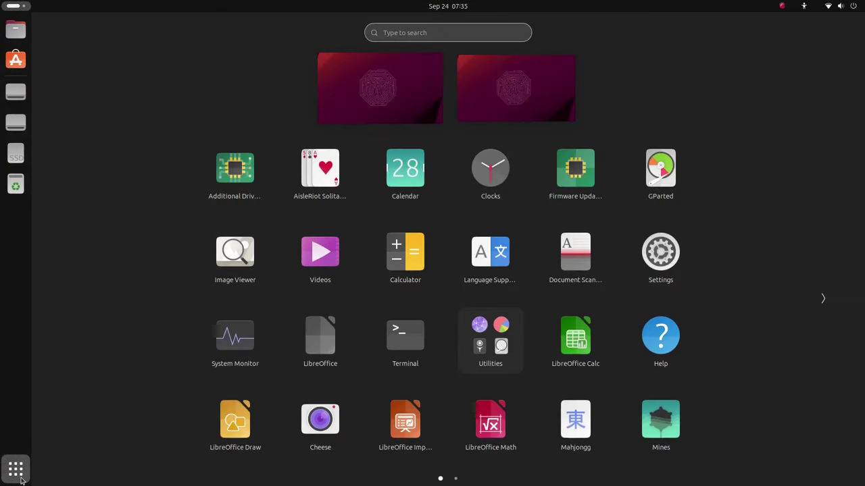
pyautogui.click(21, 478)
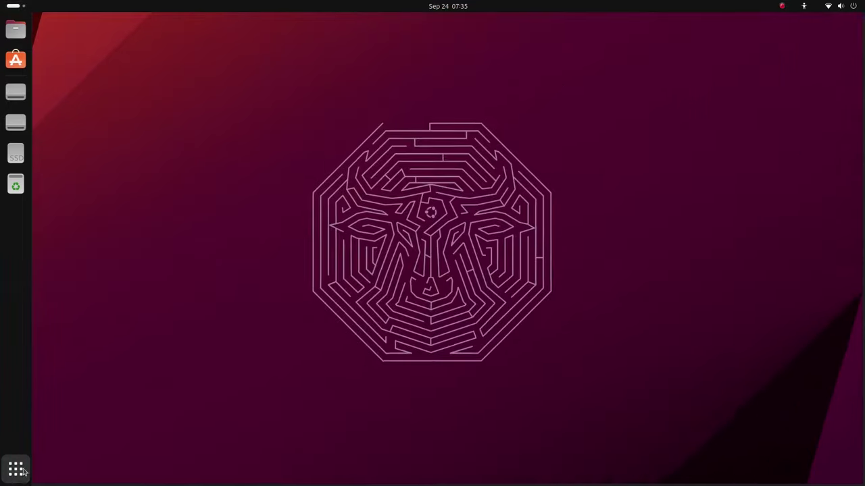
pyautogui.rightClick(16, 29)
pyautogui.click(36, 33)
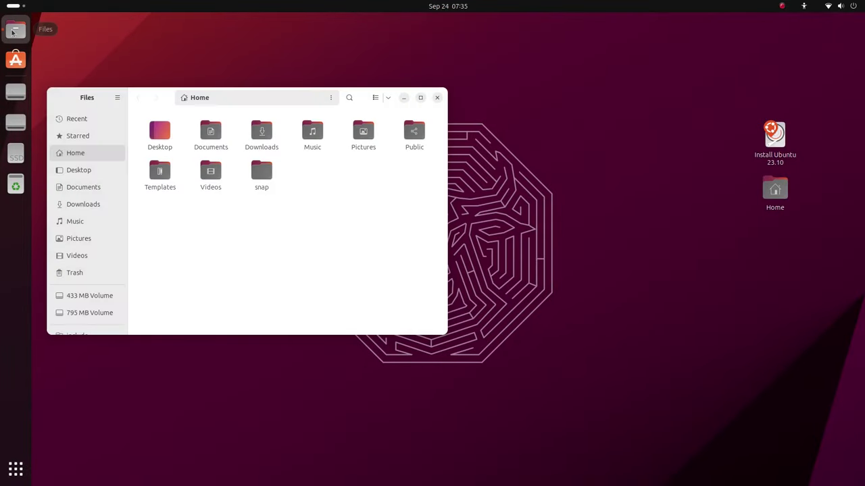
pyautogui.rightClick(15, 29)
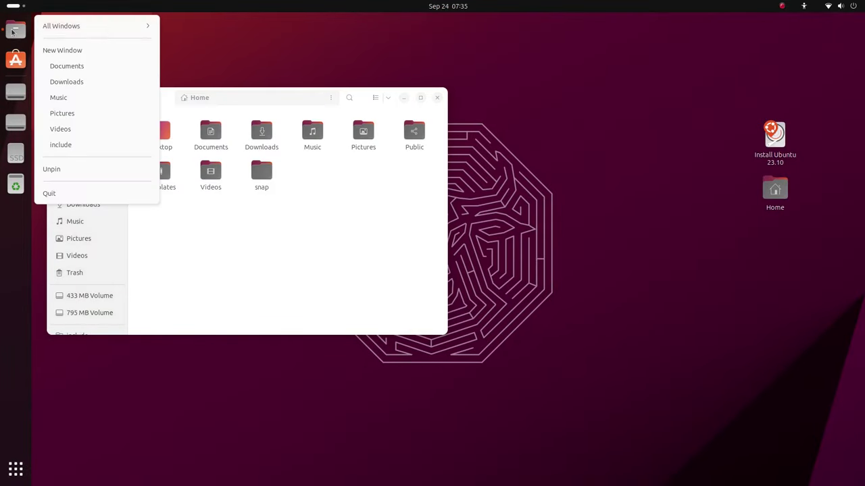
pyautogui.click(95, 26)
pyautogui.click(95, 26)
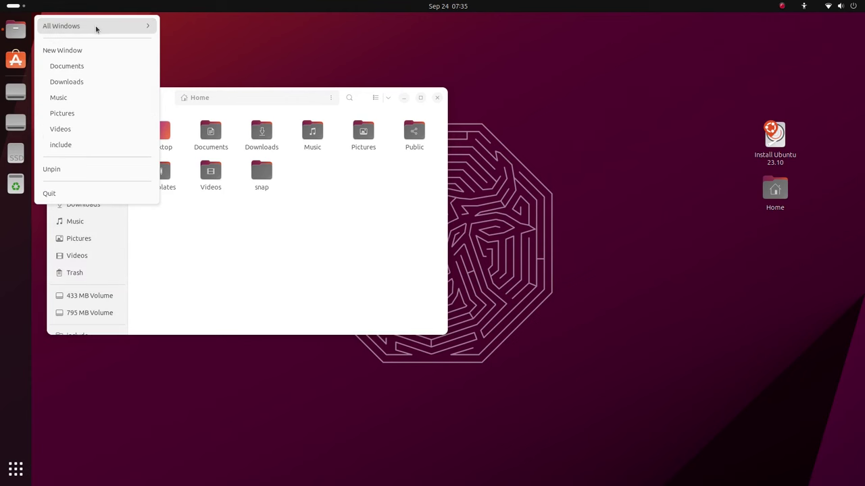
pyautogui.click(90, 135)
# - Preview all open Files windows from the dock without switching or closing any
pyautogui.rightClick(20, 33)
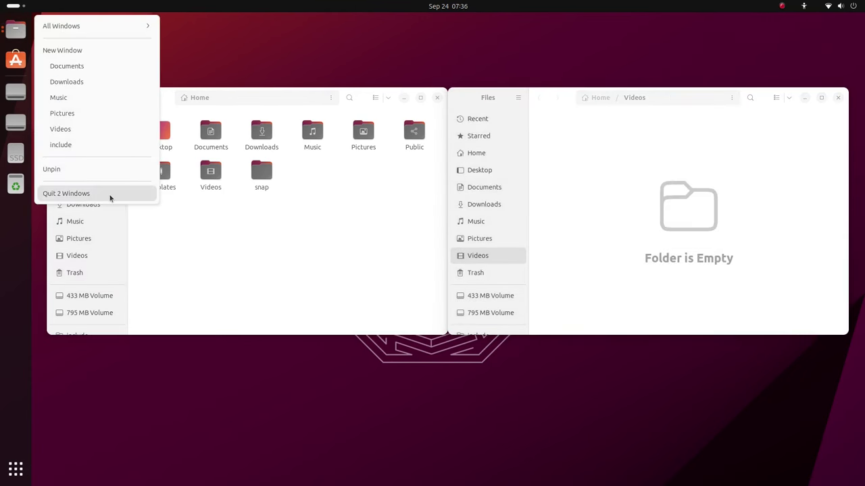
pyautogui.click(120, 27)
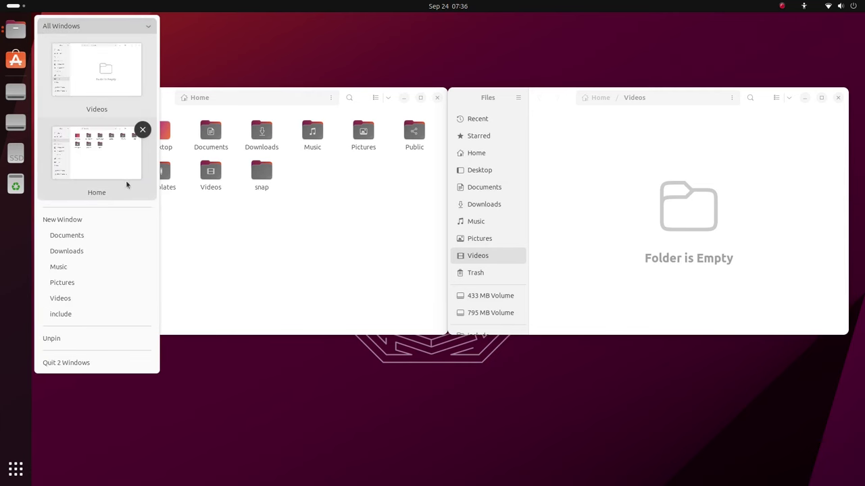
pyautogui.click(293, 357)
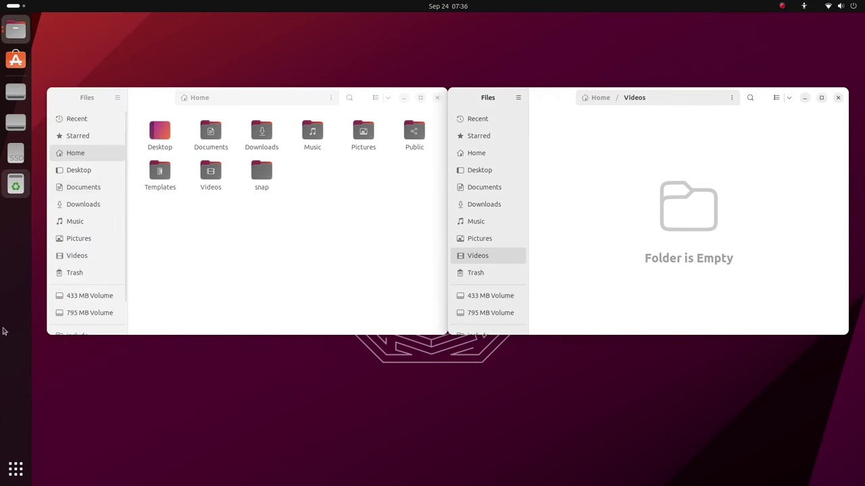
# - Launch System Monitor and move its window to the second workspace
pyautogui.click(16, 468)
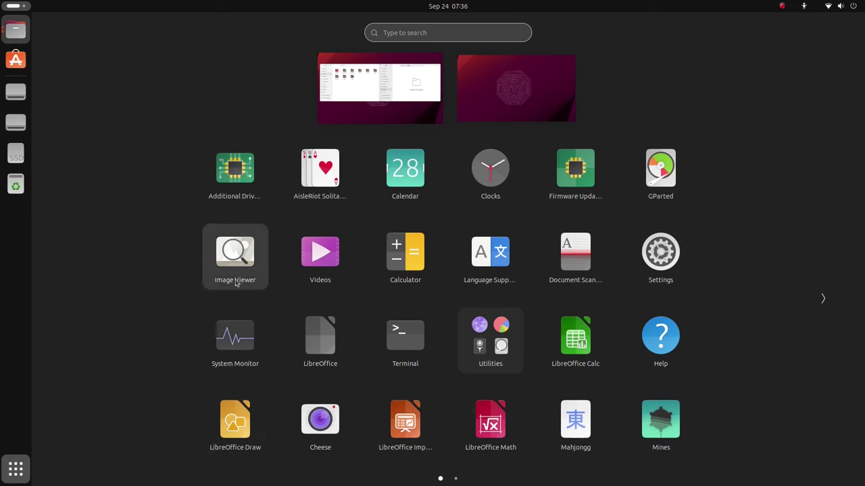
pyautogui.click(241, 348)
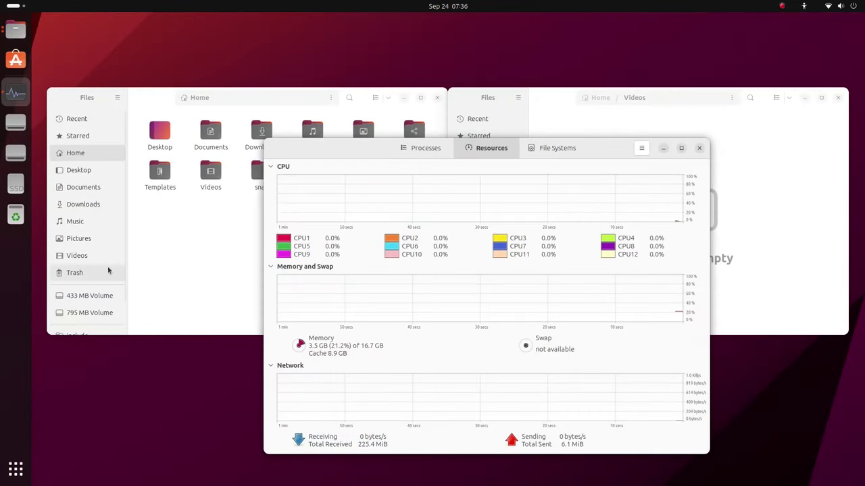
pyautogui.click(15, 468)
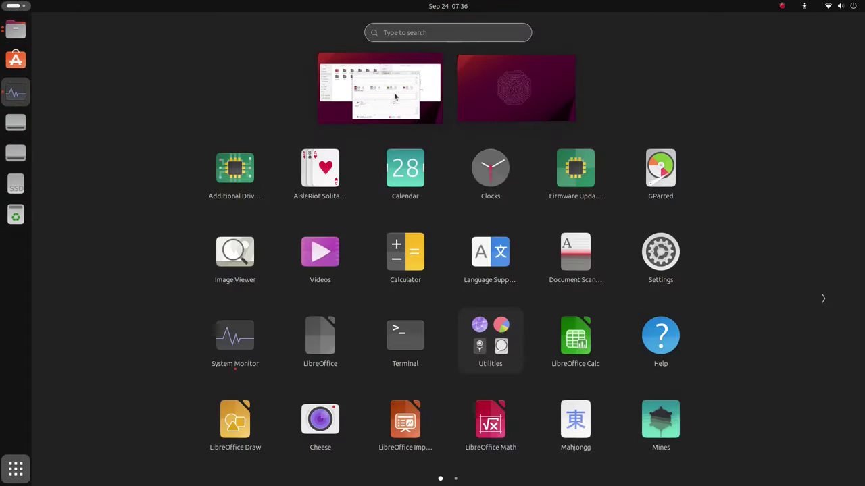
pyautogui.click(16, 469)
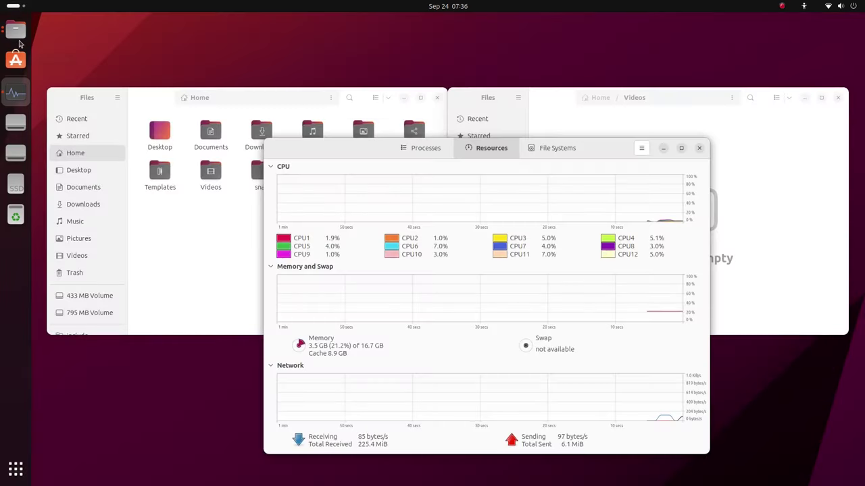
pyautogui.press('super')
pyautogui.moveTo(434, 357); pyautogui.dragTo(851, 245)
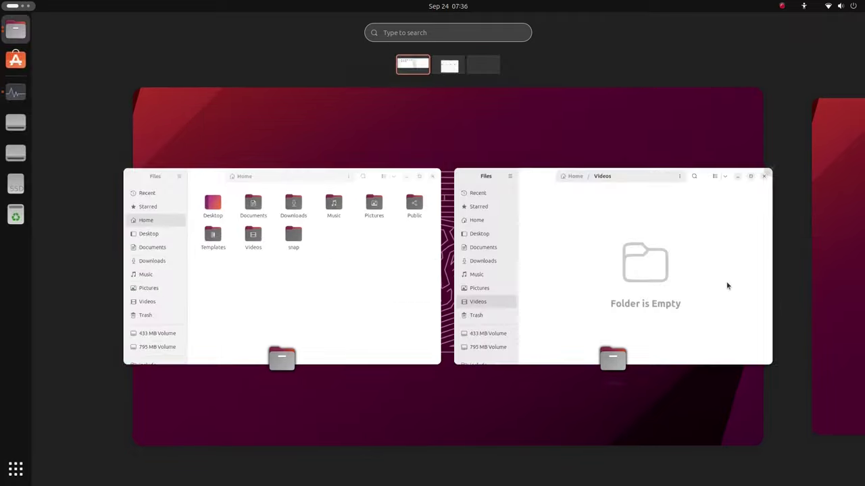
# - Look through the three workspaces and move the Videos folder window from the first to the third
pyautogui.click(446, 72)
pyautogui.click(480, 68)
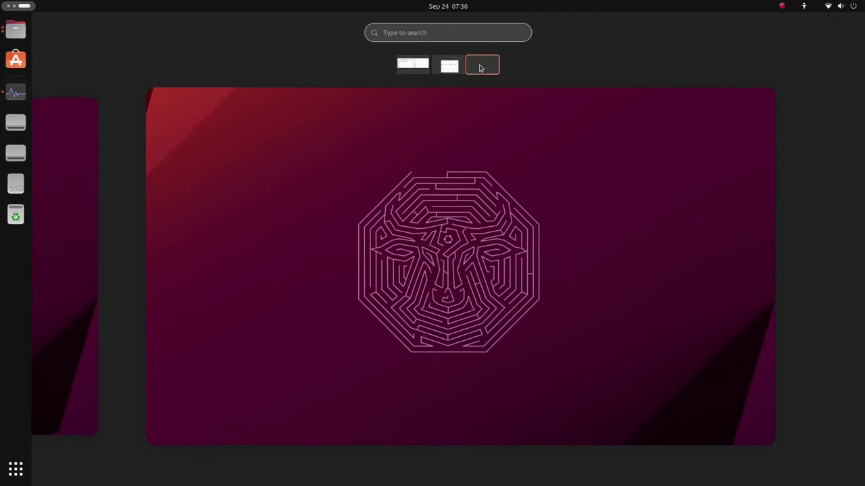
pyautogui.click(448, 68)
pyautogui.click(426, 71)
pyautogui.moveTo(513, 259); pyautogui.dragTo(488, 72)
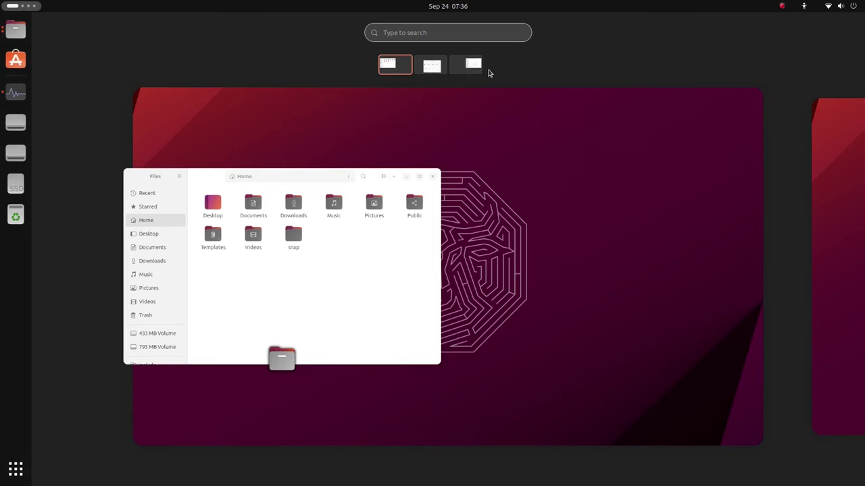
# - Check the windows on the other workspaces and return to the first workspace with the Home folder
pyautogui.click(452, 76)
pyautogui.click(441, 72)
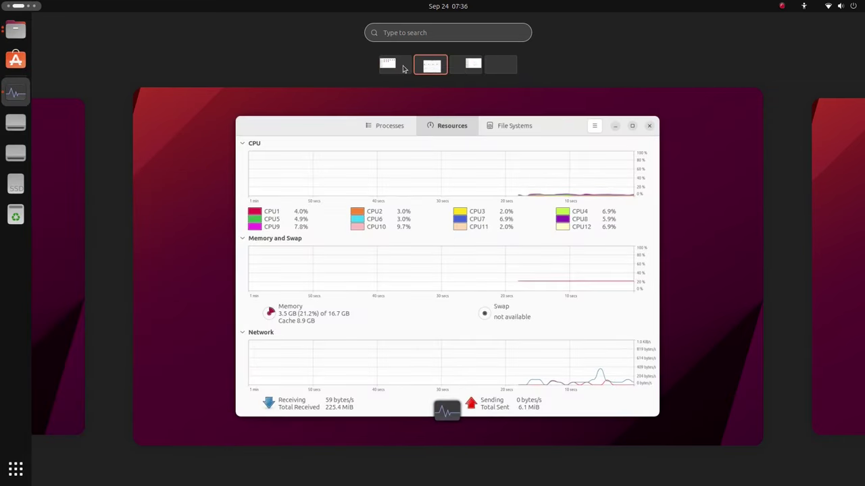
pyautogui.click(408, 70)
pyautogui.click(462, 187)
# - Try snapping the Home folder window to the right and left screen edges, then close the window
pyautogui.moveTo(368, 100); pyautogui.dragTo(861, 145)
pyautogui.moveTo(729, 22); pyautogui.dragTo(1, 287)
pyautogui.moveTo(359, 32); pyautogui.dragTo(565, 35)
pyautogui.moveTo(739, 23); pyautogui.dragTo(588, 119)
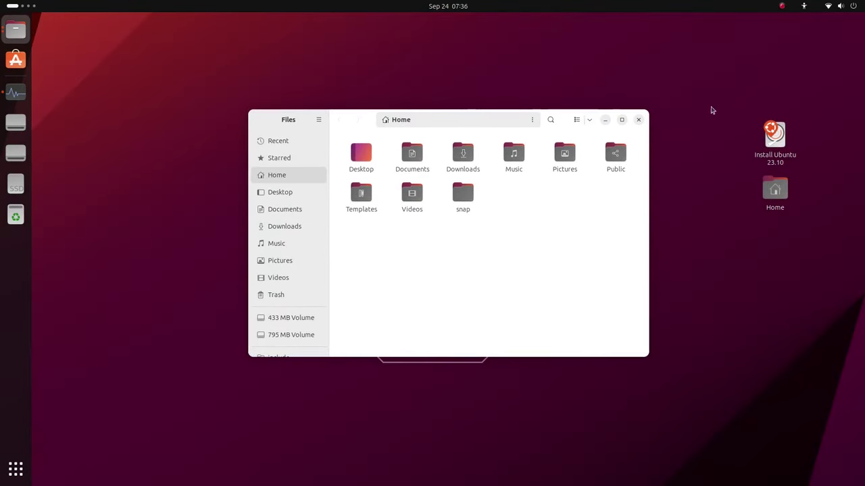
pyautogui.click(639, 120)
# - Enable Dark Style and move the Videos folder window to the middle of its workspace
pyautogui.click(854, 5)
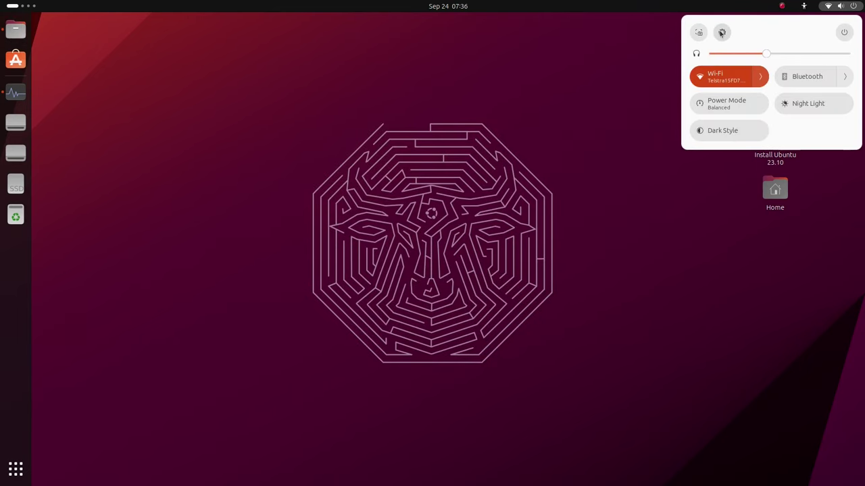
pyautogui.click(736, 138)
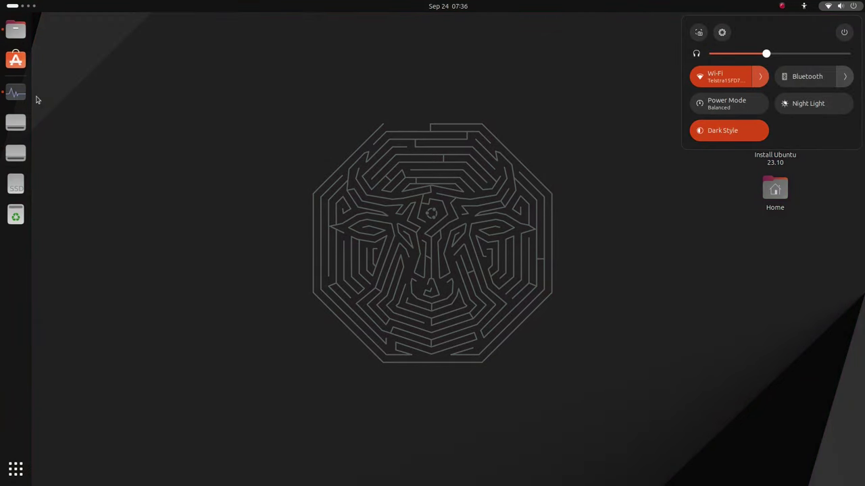
pyautogui.click(5, 32)
pyautogui.moveTo(556, 98); pyautogui.dragTo(294, 140)
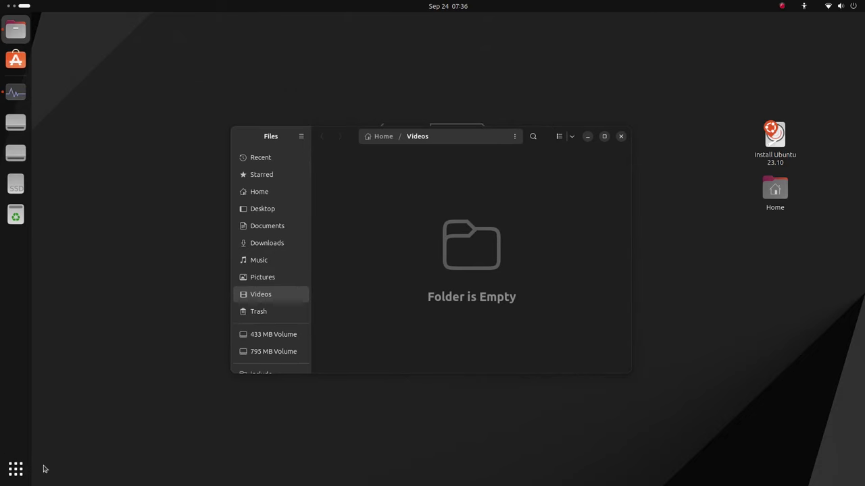
# - Look through the workspaces in dark style and switch to the one containing System Monitor
pyautogui.click(20, 6)
pyautogui.click(446, 67)
pyautogui.click(20, 5)
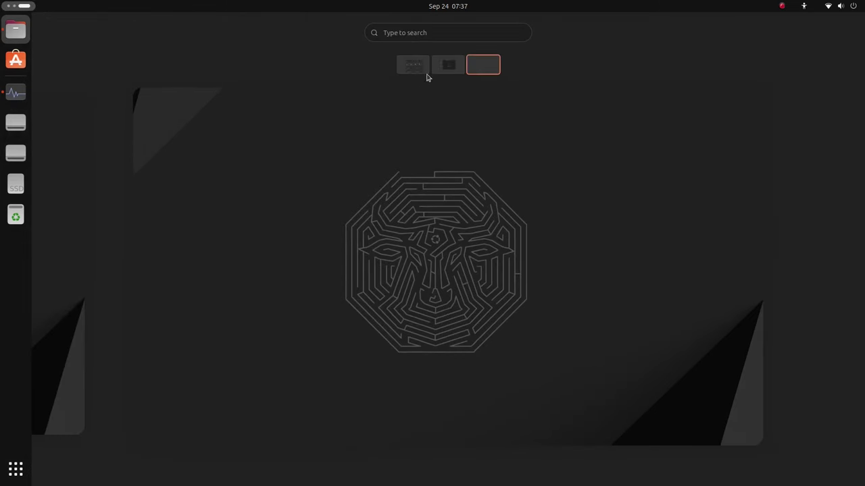
pyautogui.click(445, 77)
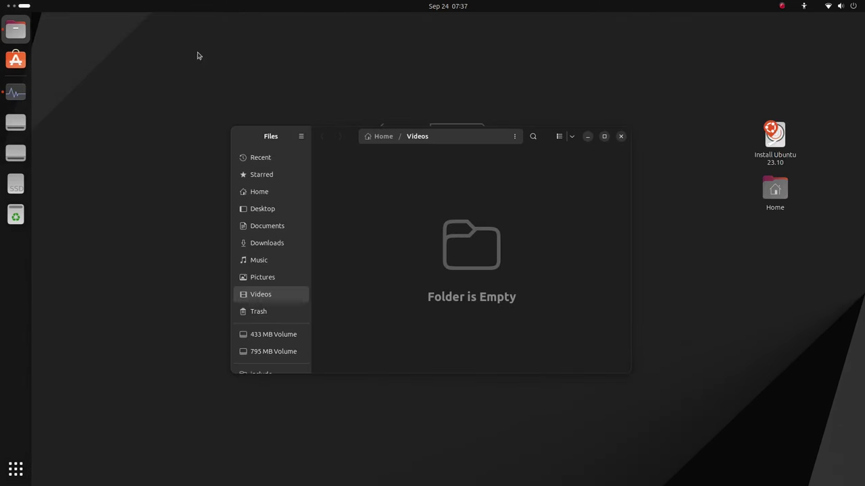
pyautogui.press('super')
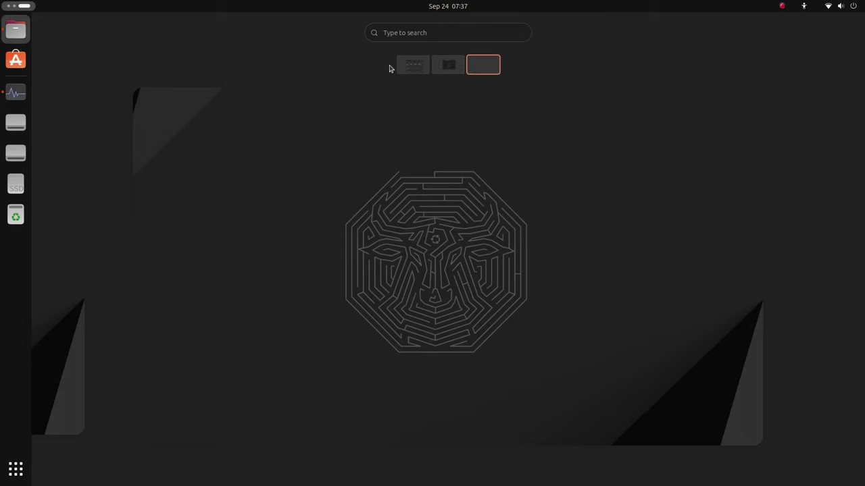
pyautogui.click(406, 64)
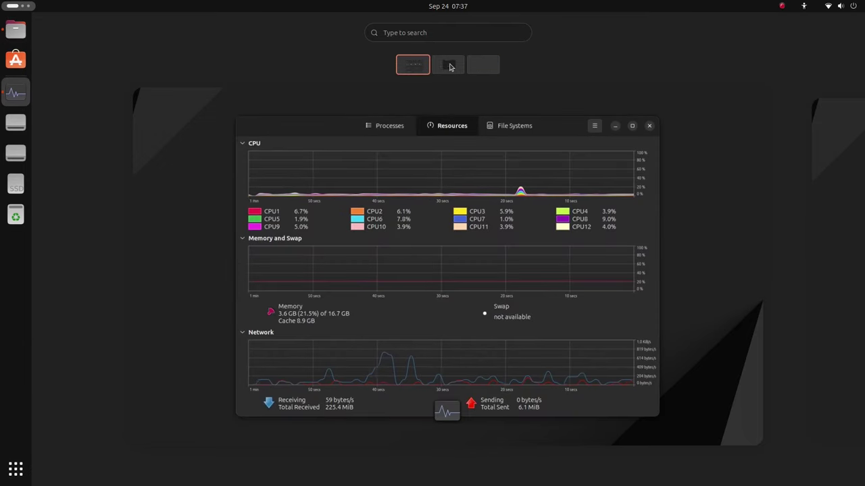
pyautogui.click(346, 150)
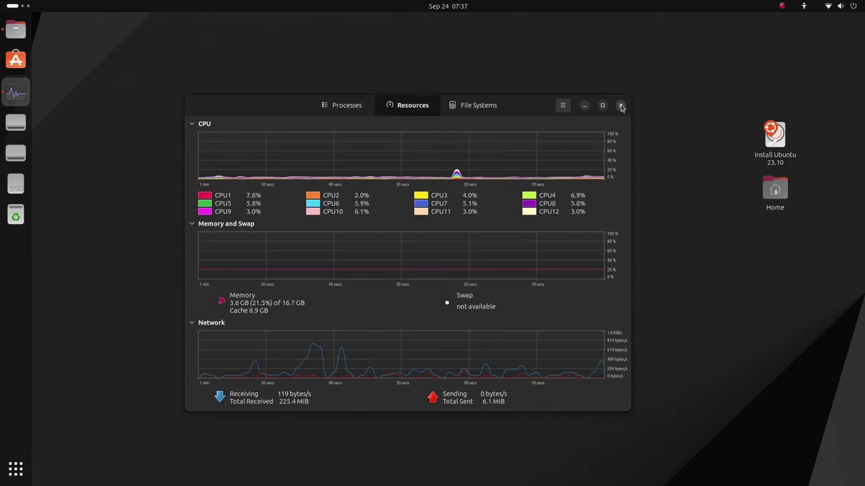
# - Close the System Monitor window and the Videos folder window
pyautogui.click(621, 103)
pyautogui.click(15, 29)
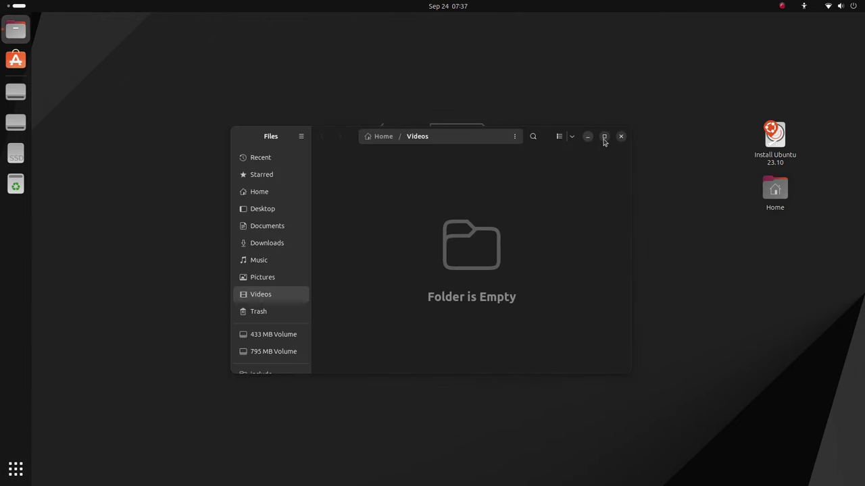
pyautogui.click(620, 136)
# - Return to the first workspace and launch Clocks
pyautogui.click(27, 4)
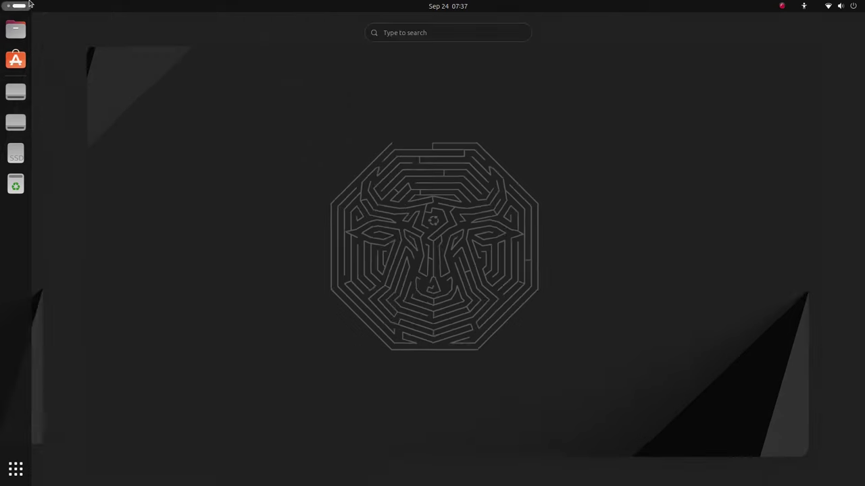
pyautogui.scroll(1, 65, 117)
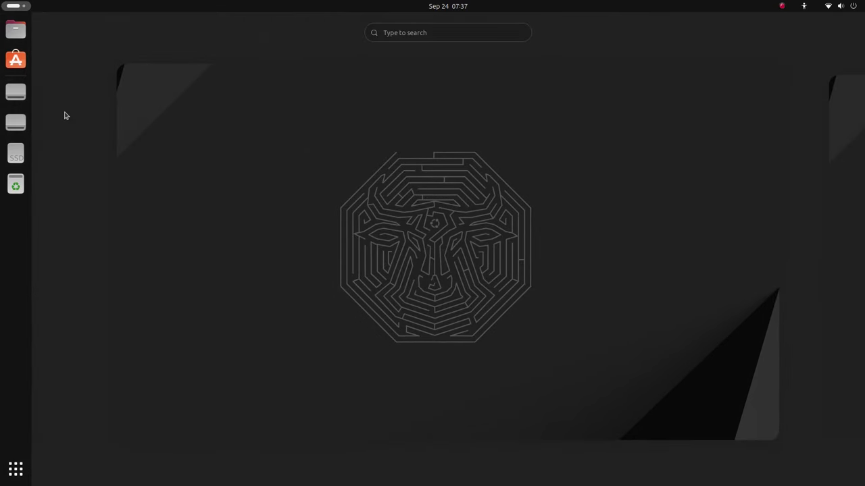
pyautogui.click(4, 467)
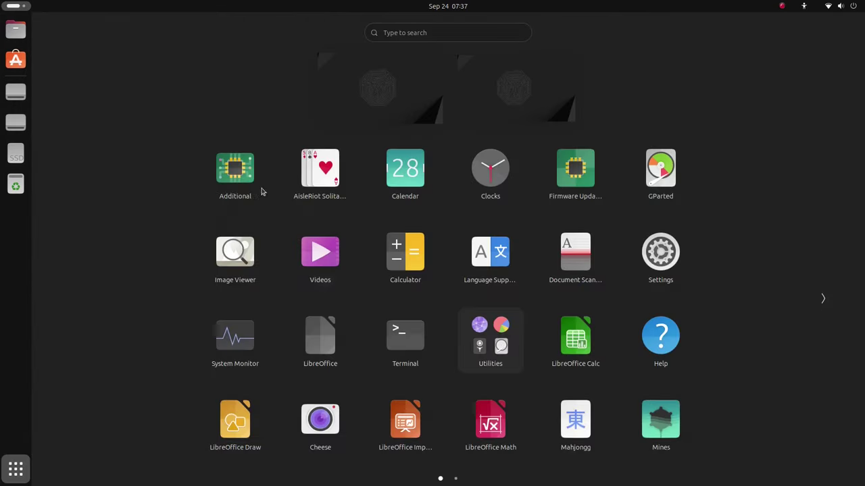
pyautogui.click(493, 177)
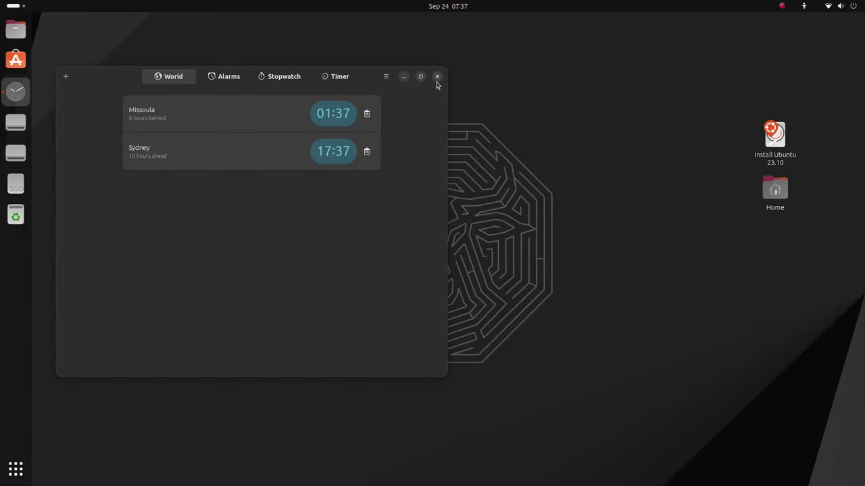
# - Close the Clocks window and turn off Dark Style
pyautogui.click(438, 77)
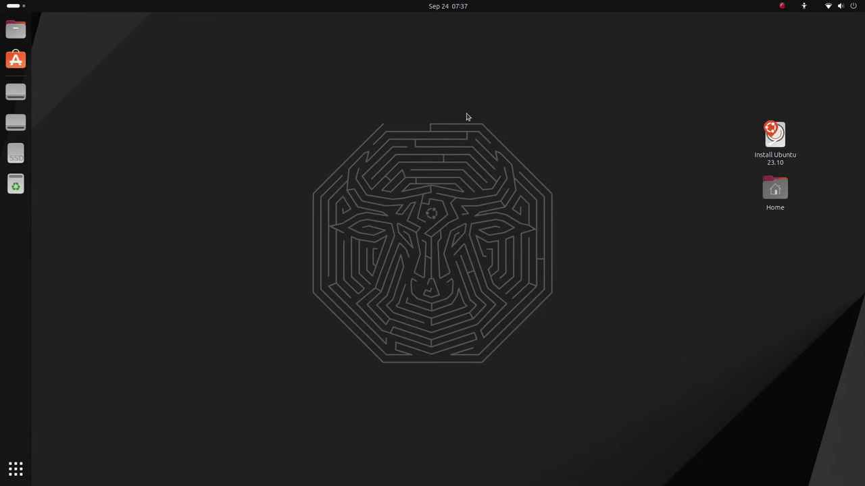
pyautogui.click(834, 5)
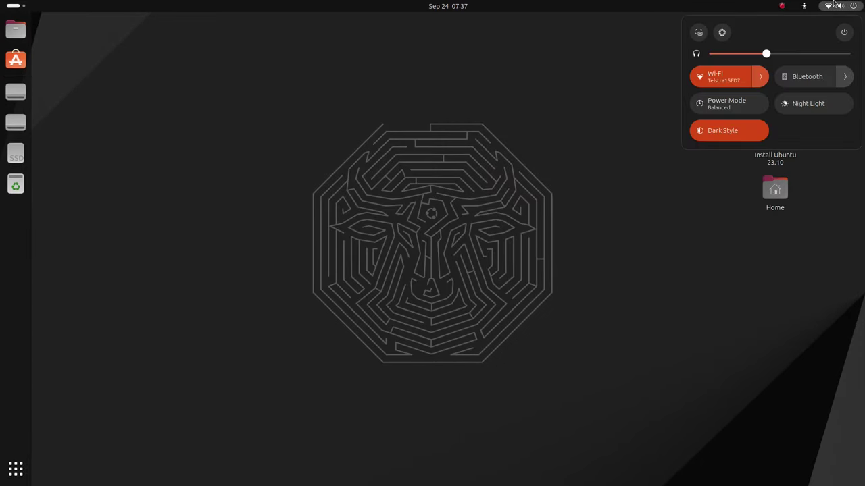
pyautogui.click(742, 130)
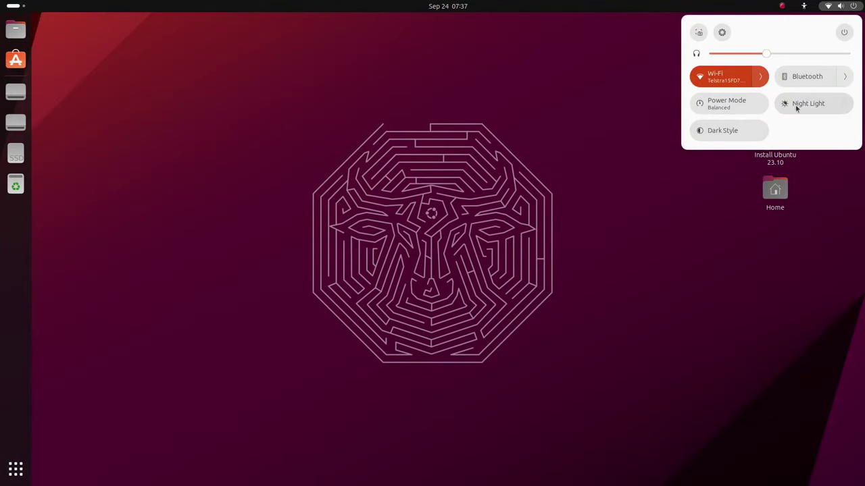
# - Open the system Settings and show the Wi-Fi page
pyautogui.click(721, 32)
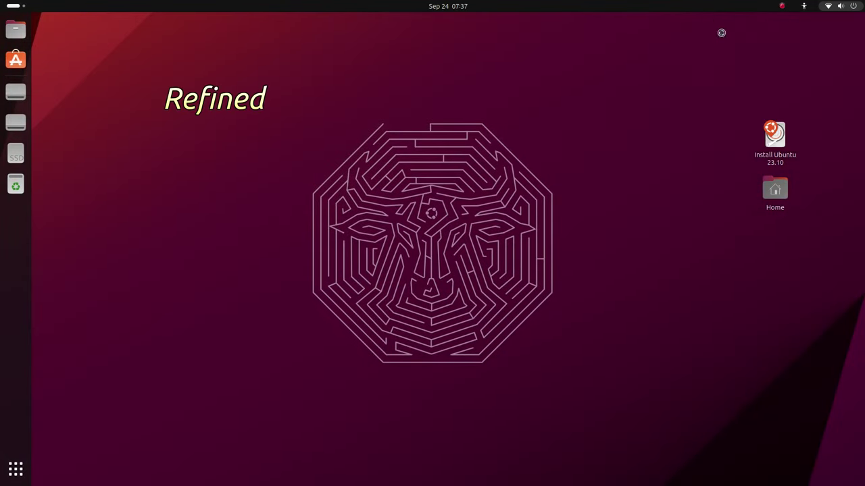
pyautogui.scroll(4, 270, 186)
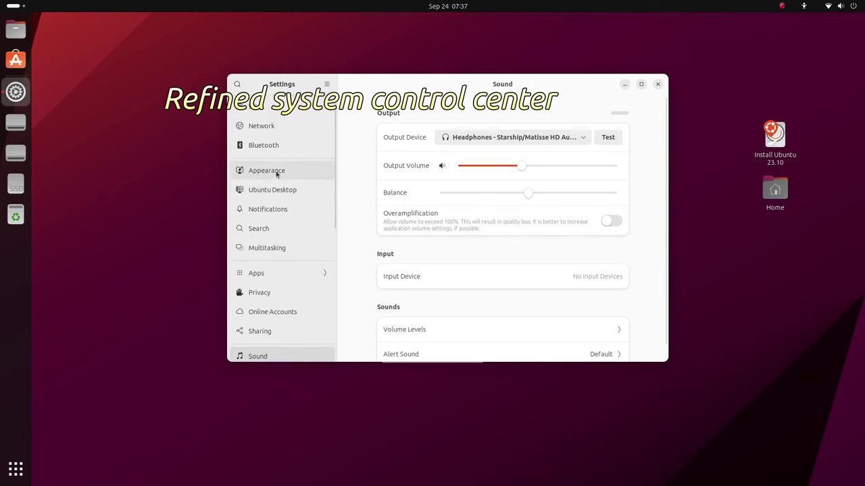
pyautogui.click(280, 108)
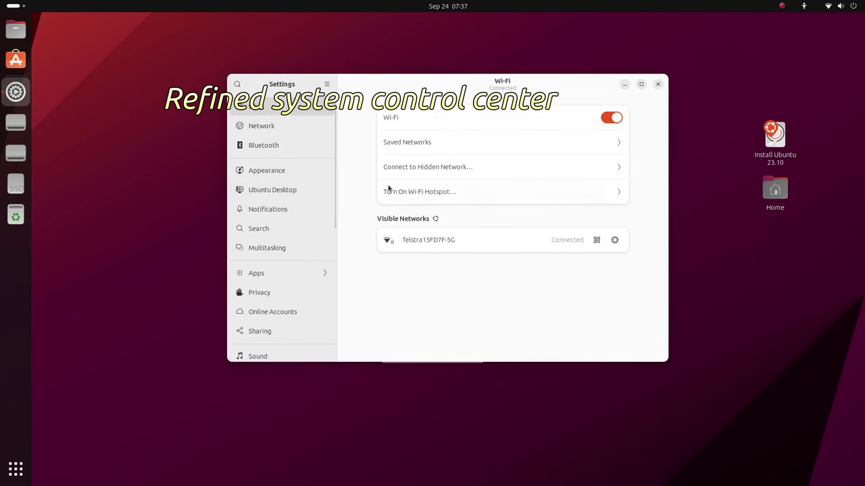
pyautogui.click(285, 128)
pyautogui.click(291, 108)
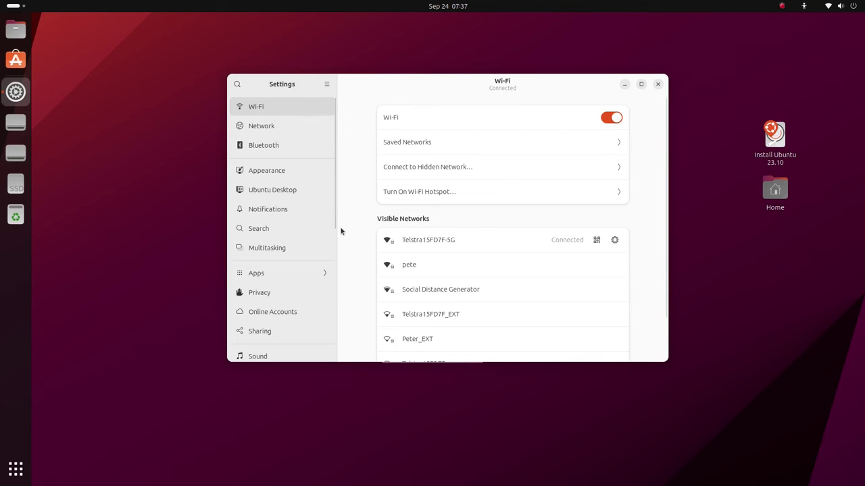
# - Make the Settings window taller, view the saved Wi-Fi networks and close their list
pyautogui.moveTo(663, 364); pyautogui.dragTo(659, 407)
pyautogui.click(572, 140)
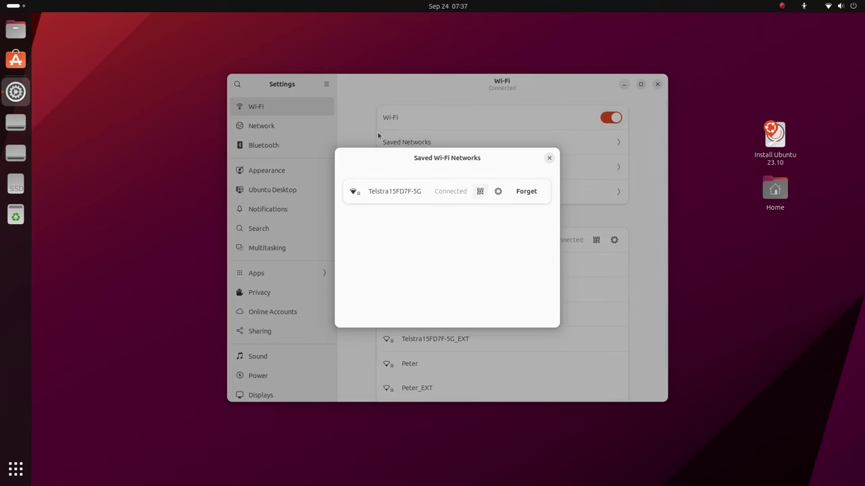
pyautogui.click(549, 159)
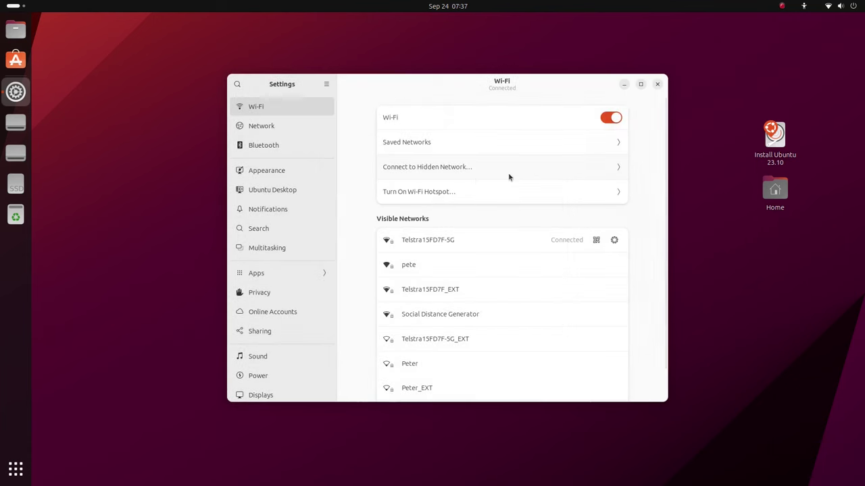
# - Look at the Network page, and switch Bluetooth on and off again on its own page
pyautogui.click(304, 127)
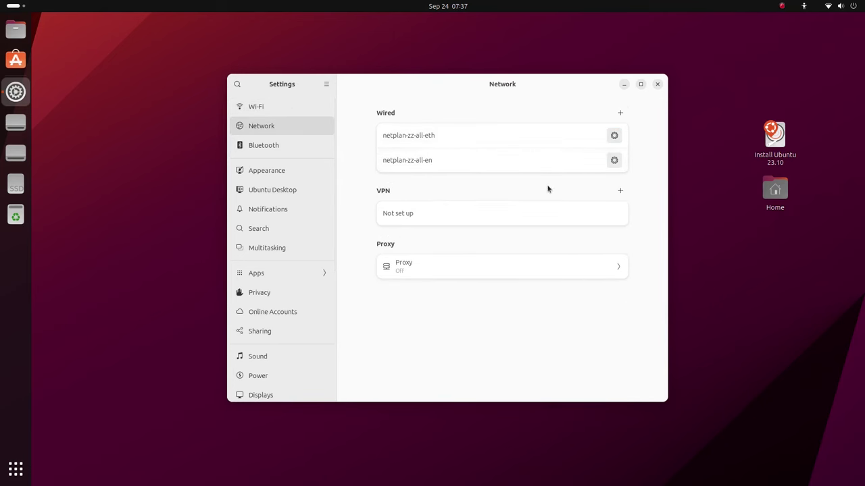
pyautogui.click(287, 146)
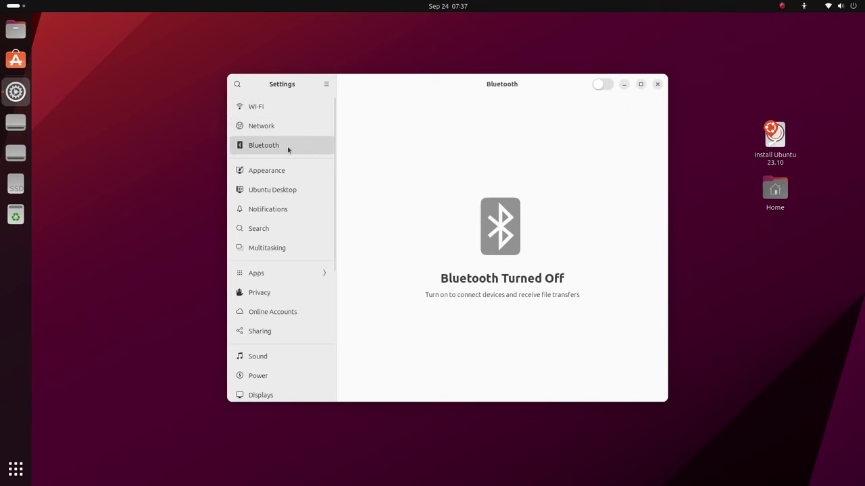
pyautogui.click(600, 85)
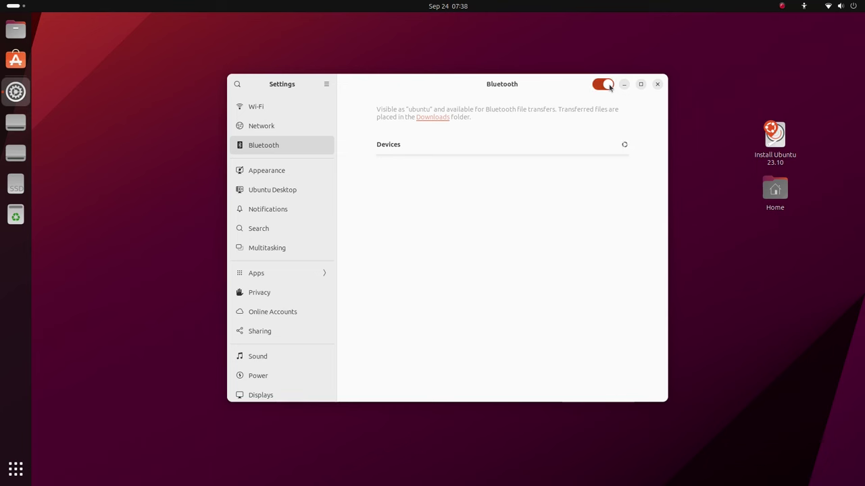
pyautogui.click(608, 85)
# - Set the Appearance accent color to the olive-grey swatch, and place the Settings window beside an opened Home folder
pyautogui.click(302, 170)
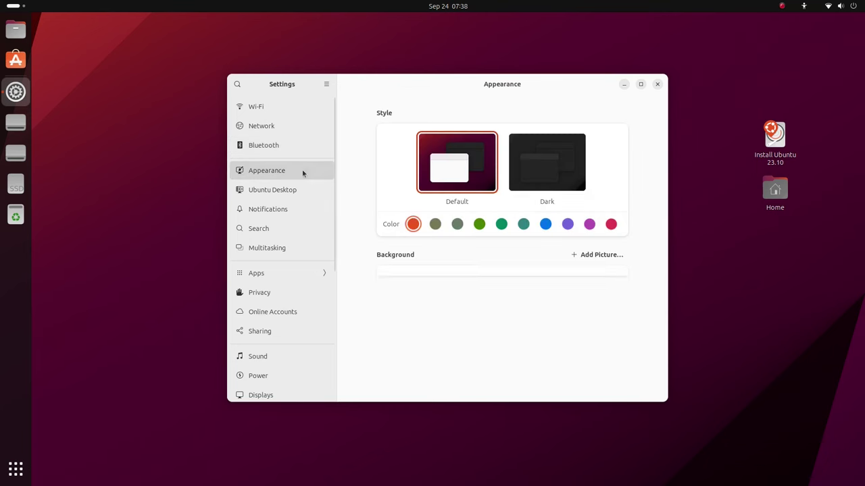
pyautogui.click(434, 225)
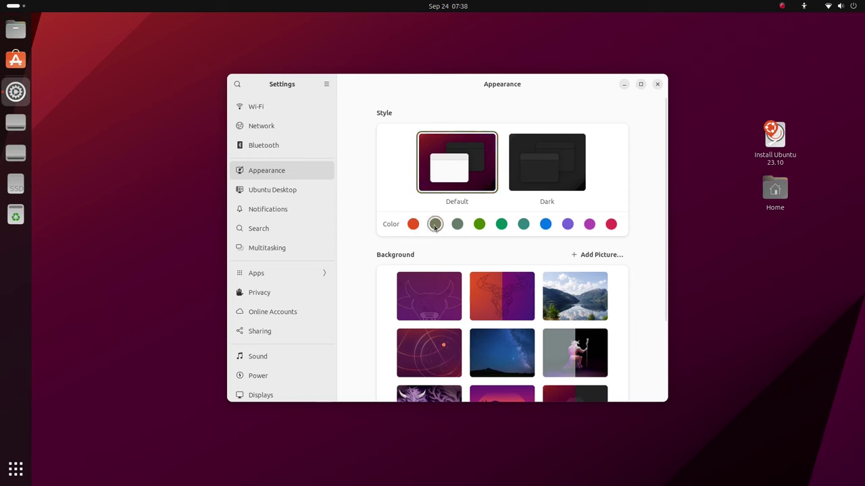
pyautogui.doubleClick(762, 208)
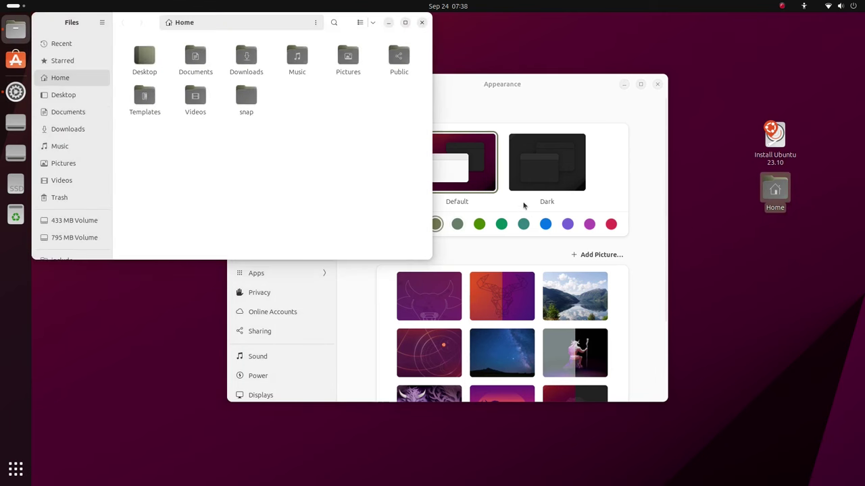
pyautogui.moveTo(556, 88); pyautogui.dragTo(700, 134)
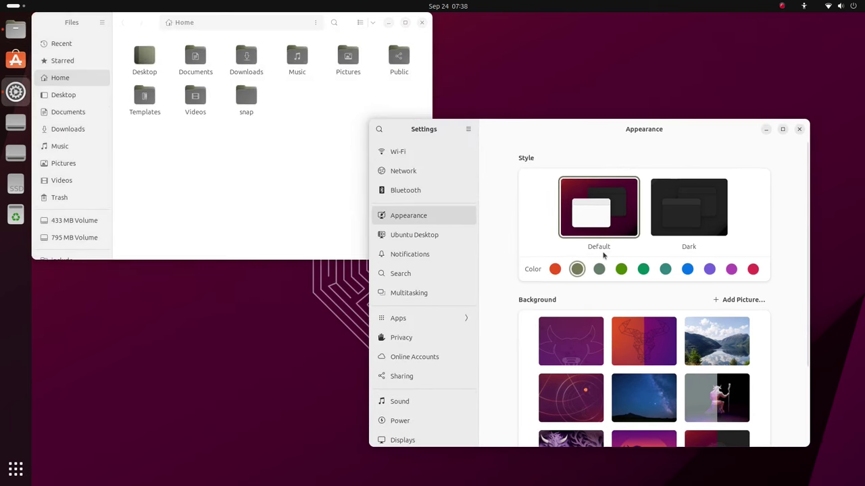
# - Try several accent colors, including orange, green, blue and crimson, and return to the olive-grey swatch
pyautogui.click(555, 270)
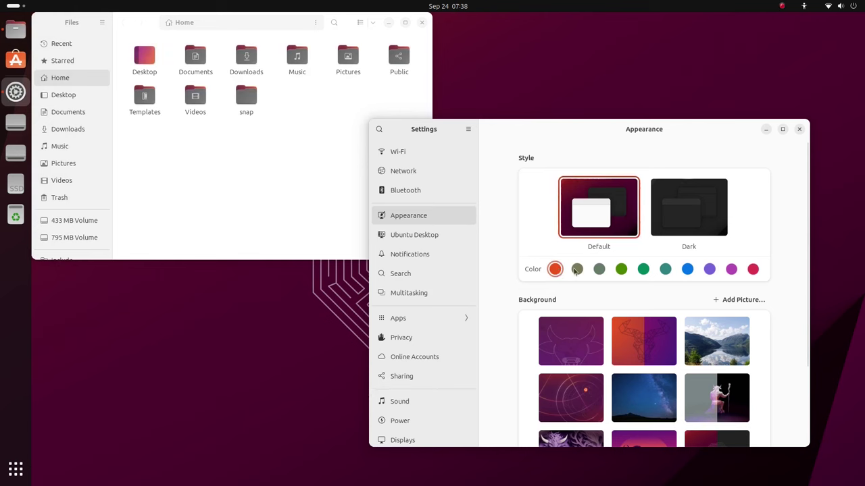
pyautogui.click(578, 269)
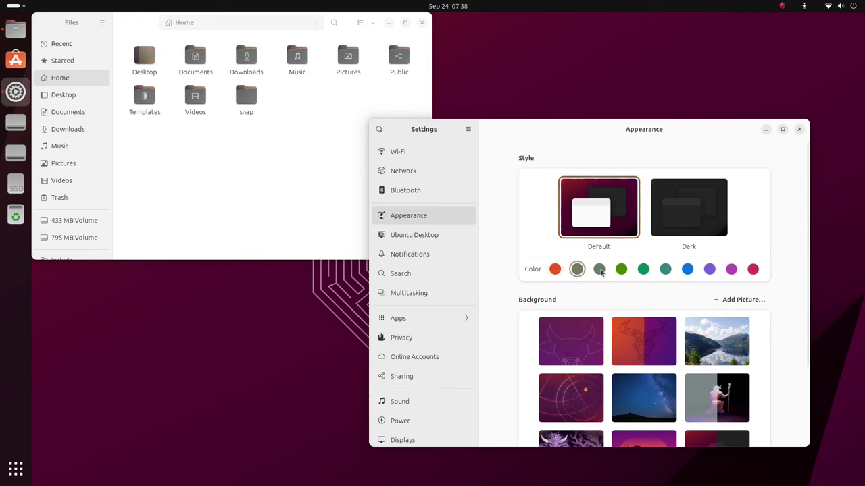
pyautogui.click(621, 270)
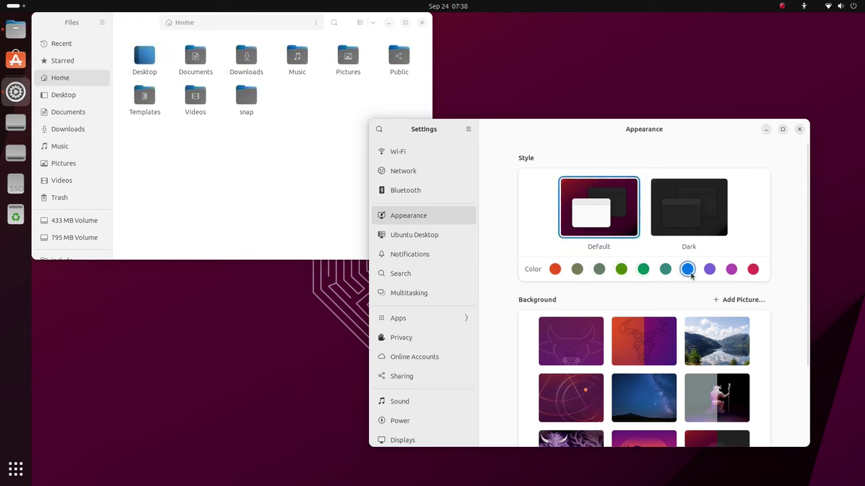
pyautogui.click(754, 269)
pyautogui.click(578, 269)
# - Apply the sunset warrior picture as desktop background, and replace it with the grey maze background
pyautogui.scroll(-3, 593, 278)
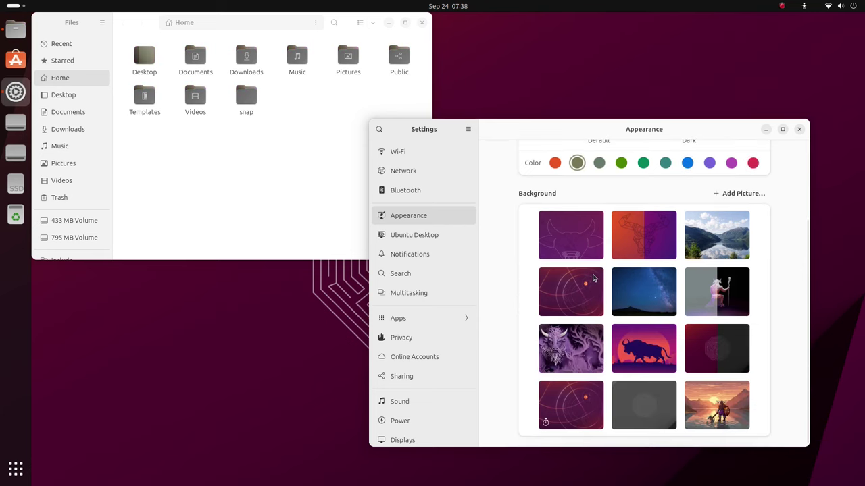
pyautogui.click(723, 398)
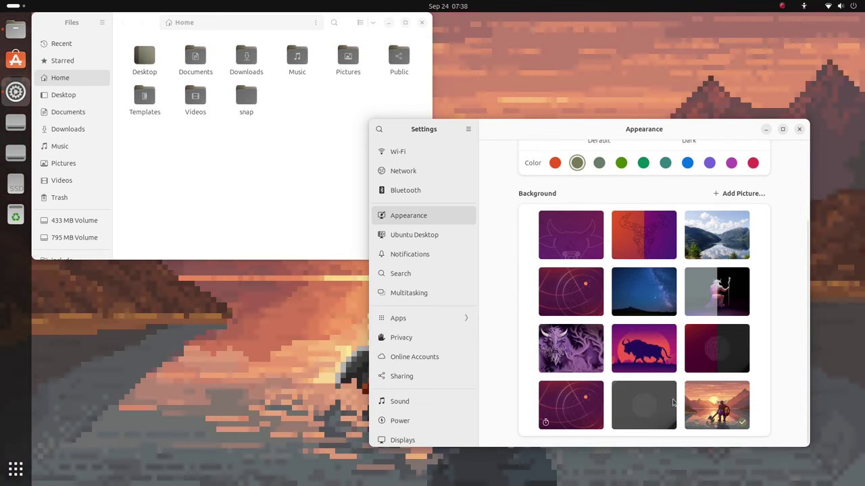
pyautogui.click(659, 396)
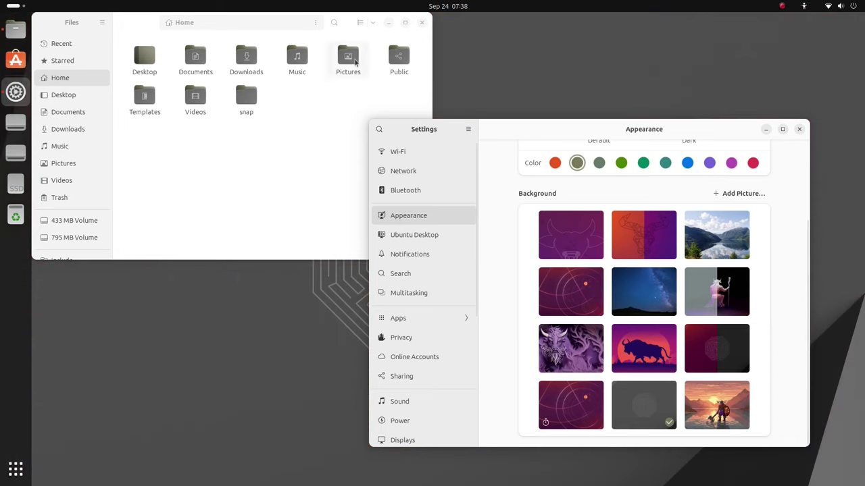
# - Close the Home folder window and apply the timed background with the orange dot and circular lines
pyautogui.click(420, 23)
pyautogui.moveTo(468, 144); pyautogui.dragTo(592, 139)
pyautogui.click(612, 415)
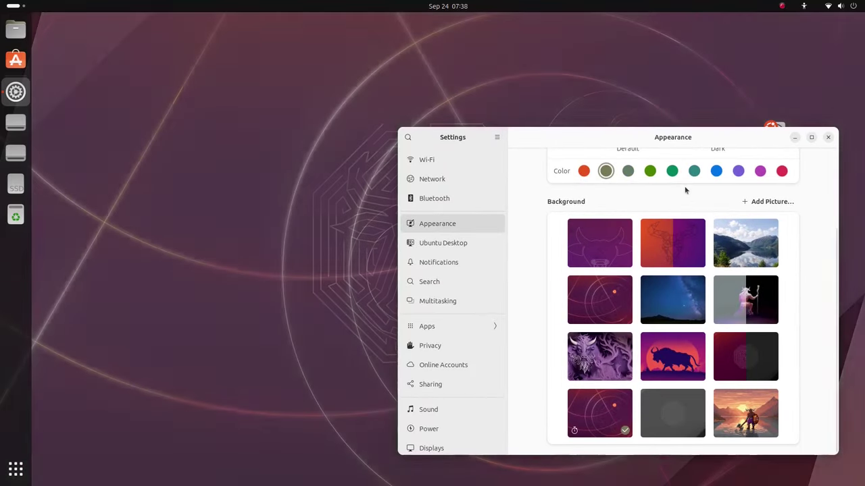
# - Apply the purple horned-beast background, moving the Settings window out of the way to view the wallpapers and back again
pyautogui.moveTo(725, 135); pyautogui.dragTo(824, 476)
pyautogui.click(414, 329)
pyautogui.moveTo(863, 450); pyautogui.dragTo(668, 109)
pyautogui.scroll(3, 660, 302)
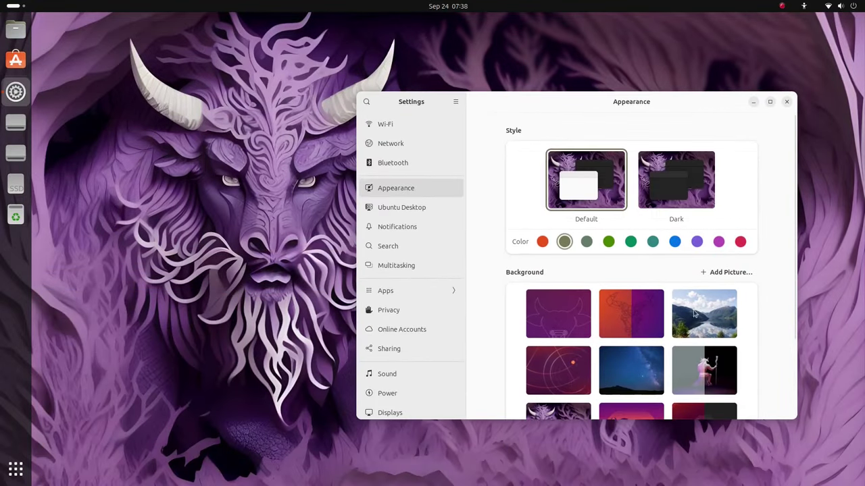
# - Apply the mountain lake photo as desktop background and move the Settings window toward the middle of the desktop
pyautogui.click(576, 328)
pyautogui.moveTo(631, 108); pyautogui.dragTo(571, 89)
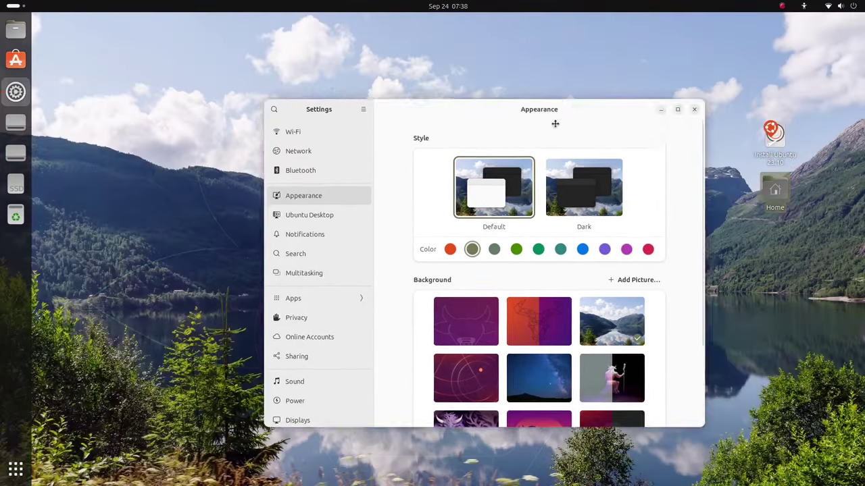
pyautogui.moveTo(555, 124); pyautogui.dragTo(551, 99)
# - Apply the starry night sky background, and replace it with the split light-and-dark picture of the figure with a staff
pyautogui.scroll(-1, 546, 323)
pyautogui.click(546, 323)
pyautogui.scroll(-2, 545, 353)
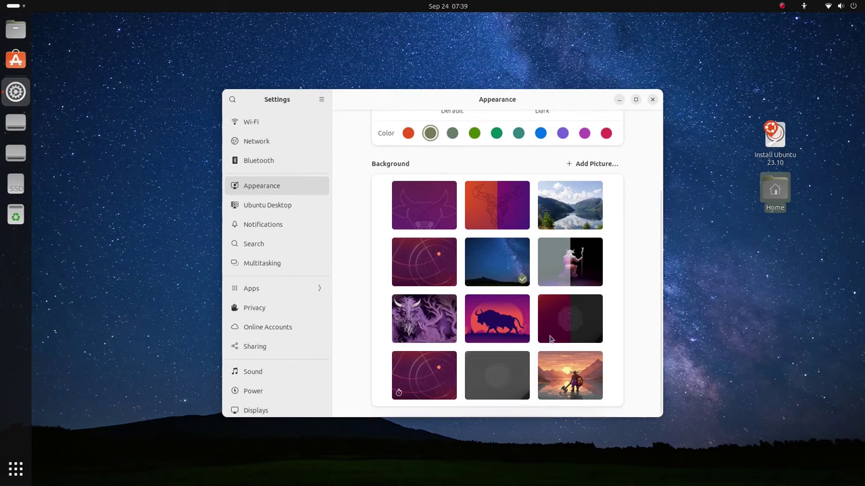
pyautogui.scroll(2, 543, 353)
pyautogui.click(553, 351)
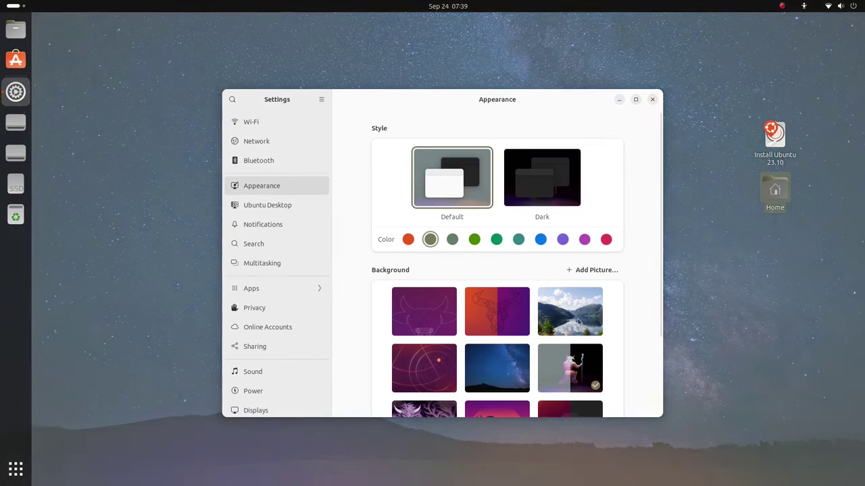
# - Open and cancel the chooser for adding a background picture, and set the accent color to the crimson swatch
pyautogui.moveTo(508, 102); pyautogui.dragTo(546, 121)
pyautogui.click(627, 262)
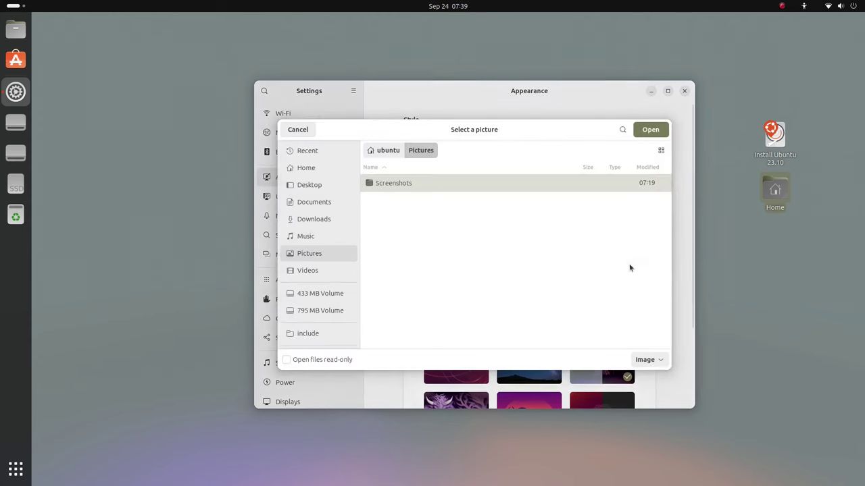
pyautogui.click(298, 130)
pyautogui.scroll(-3, 678, 292)
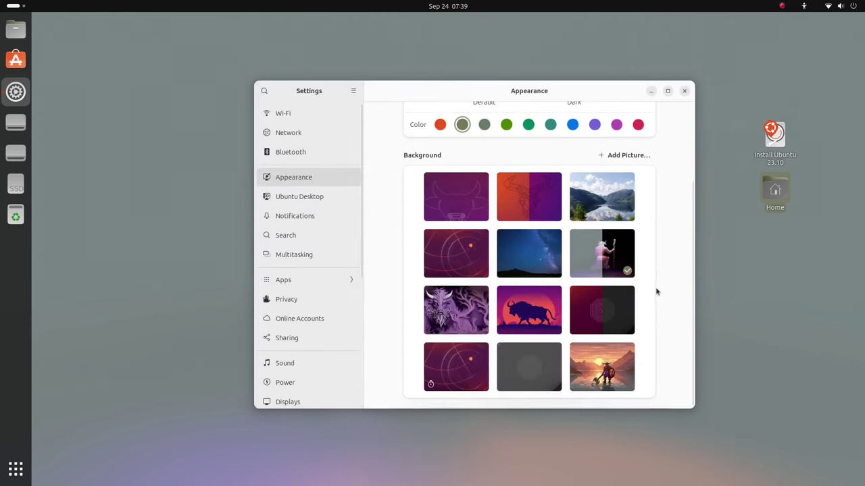
pyautogui.click(638, 125)
# - In the Ubuntu Desktop settings, try the Large desktop icon size and set the size to Tiny
pyautogui.click(300, 198)
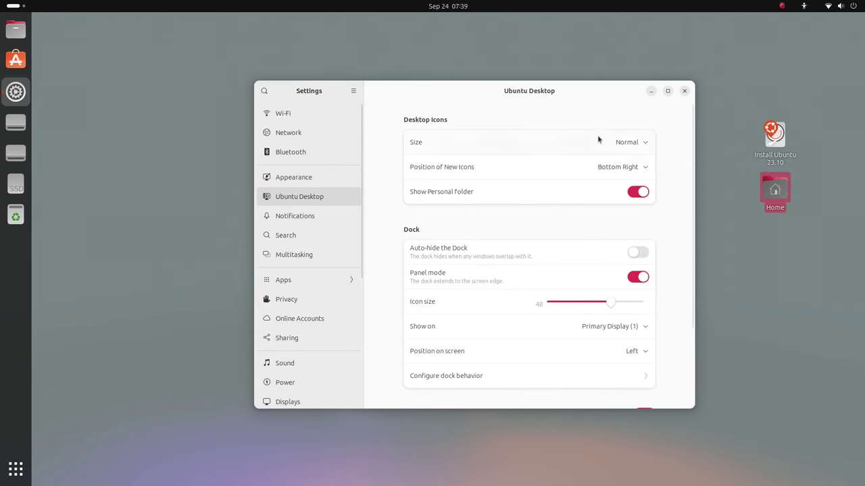
pyautogui.click(633, 144)
pyautogui.click(642, 194)
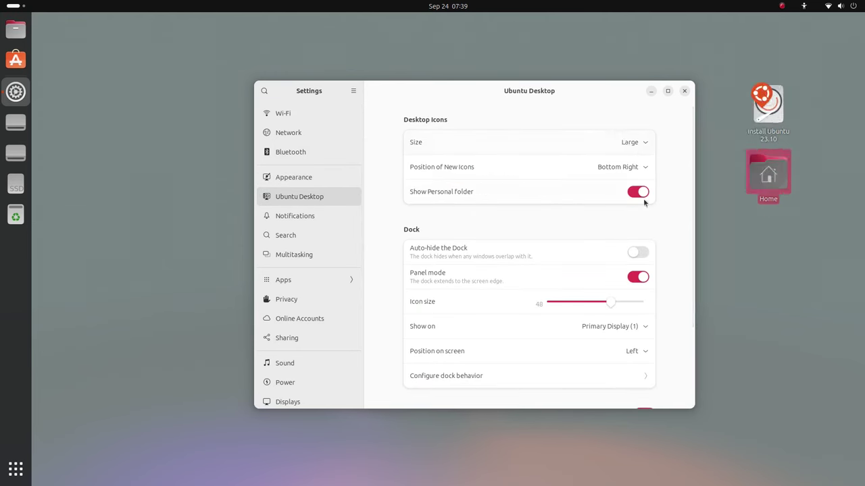
pyautogui.click(643, 146)
pyautogui.click(646, 210)
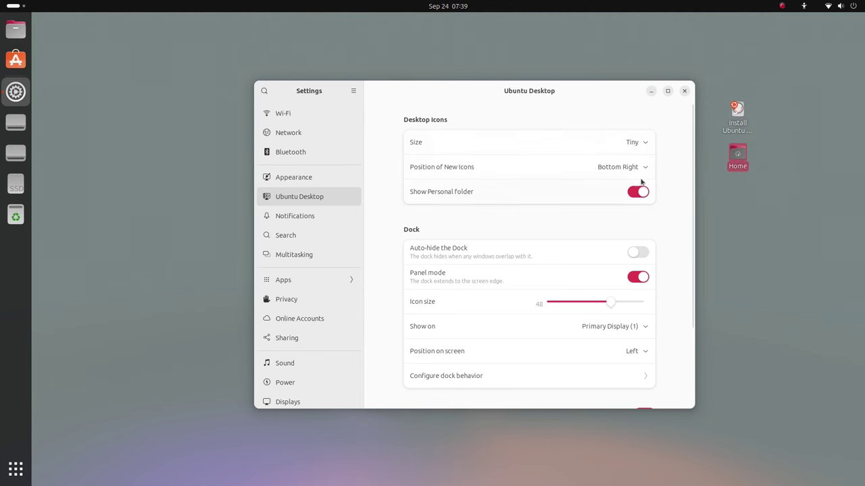
# - Move both desktop icons together closer to the desktop's upper-right corner, and set Position of New Icons to Top Right
pyautogui.moveTo(783, 84); pyautogui.dragTo(720, 186)
pyautogui.moveTo(734, 122); pyautogui.dragTo(810, 68)
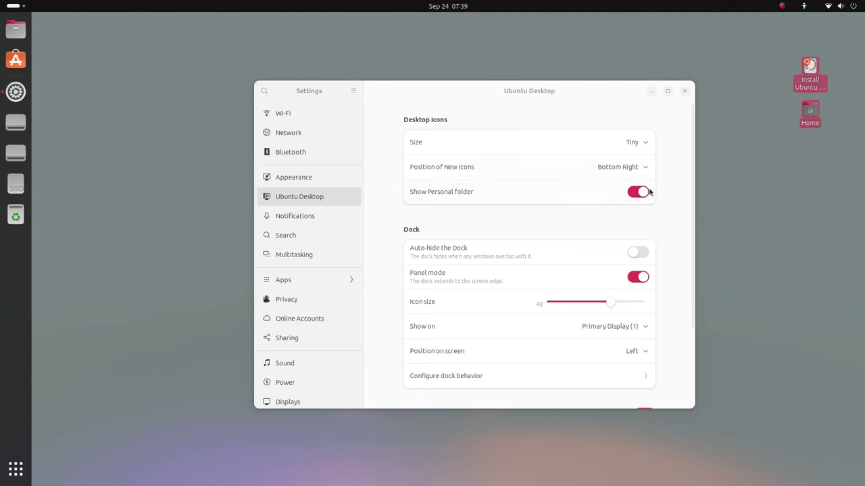
pyautogui.click(636, 169)
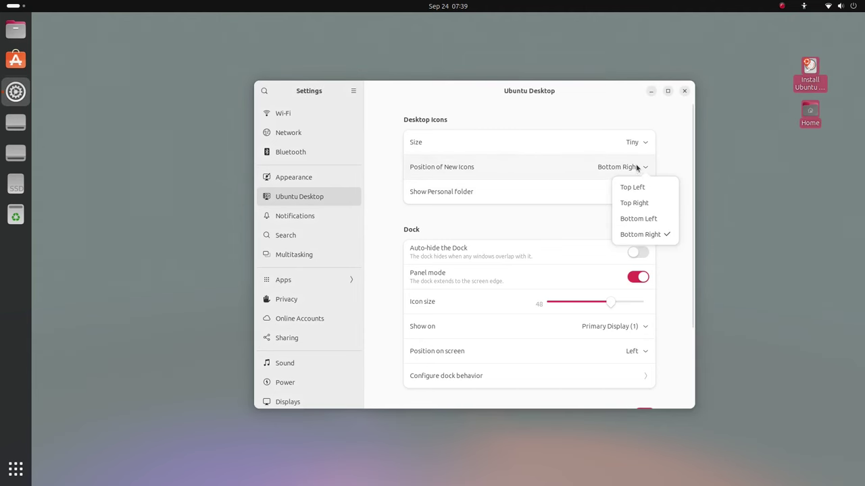
pyautogui.click(667, 205)
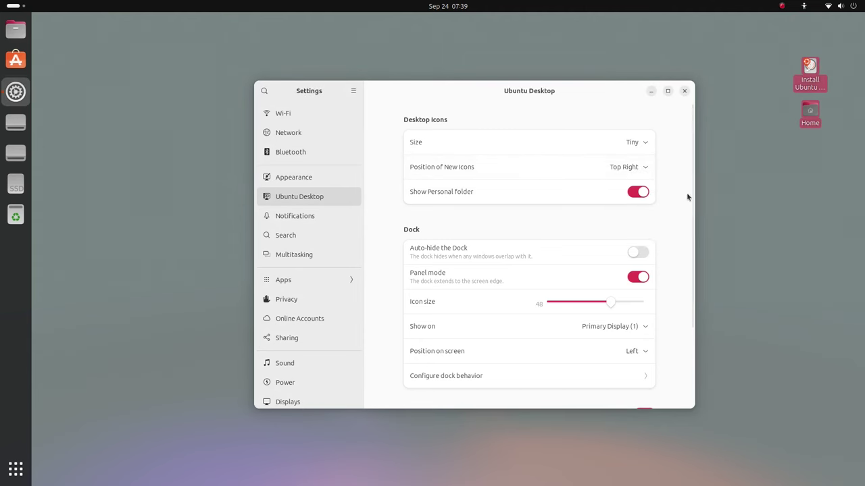
# - Arrange the desktop icons once, and turn on Keep Arranged for them
pyautogui.rightClick(735, 169)
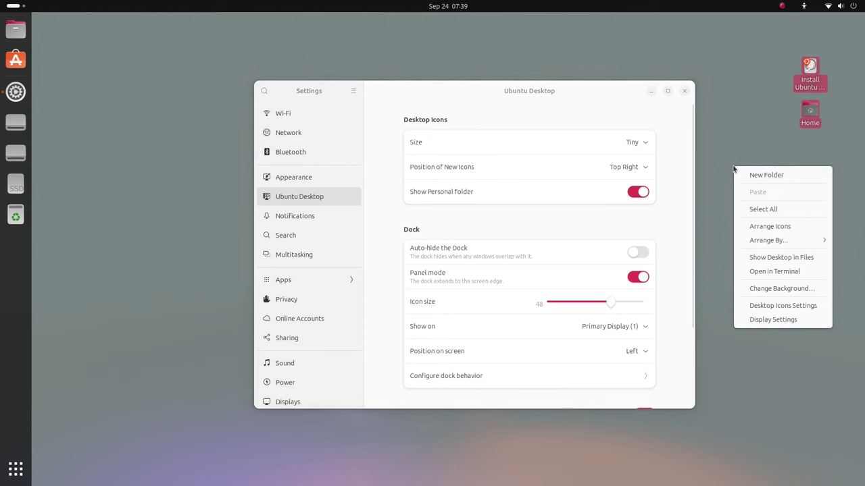
pyautogui.click(766, 228)
pyautogui.rightClick(728, 195)
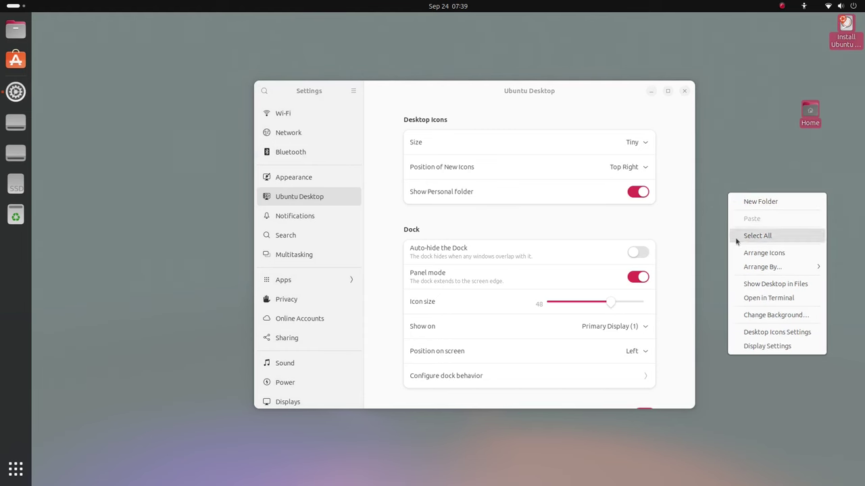
pyautogui.moveTo(745, 269)
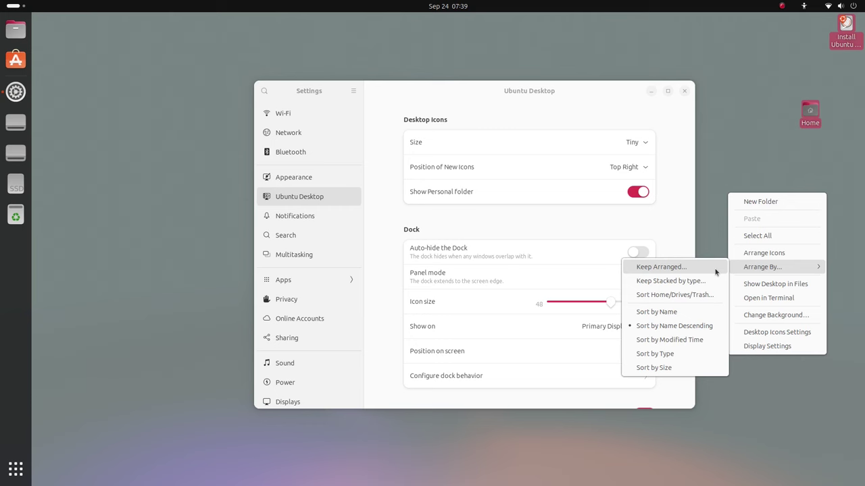
pyautogui.click(715, 269)
# - Sort the desktop icons by name, and turn on Keep Stacked by type
pyautogui.rightClick(744, 185)
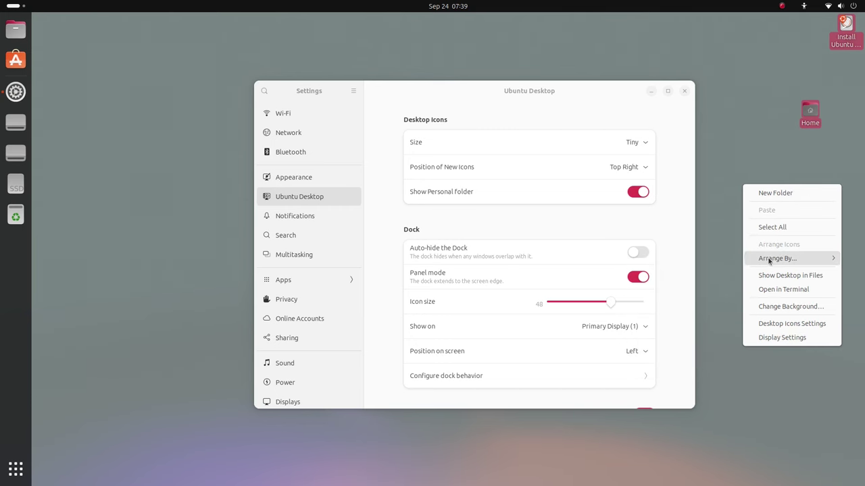
pyautogui.moveTo(767, 260)
pyautogui.click(704, 302)
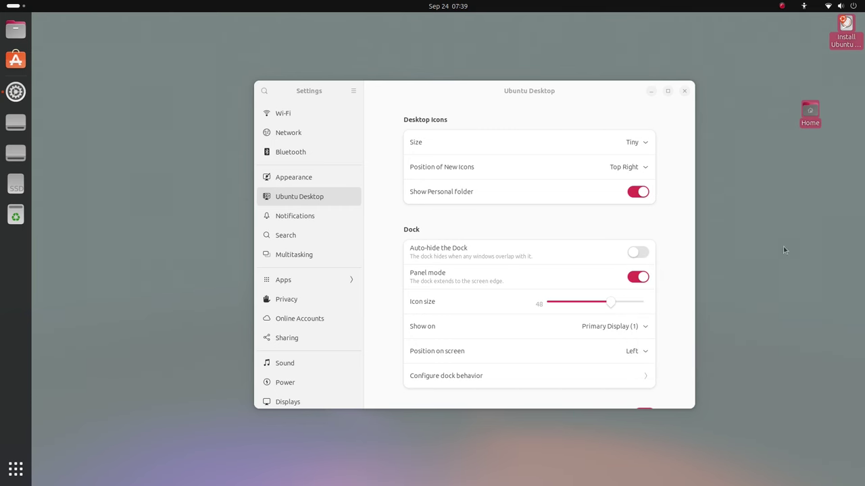
pyautogui.rightClick(768, 172)
pyautogui.moveTo(742, 248)
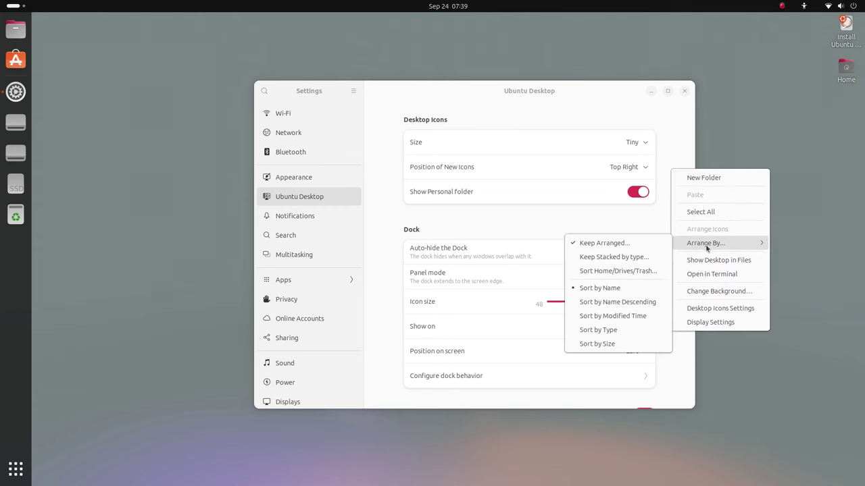
pyautogui.click(614, 257)
# - Move the Home icon to the empty desktop area beside the Settings window, and choose Sort by Size for the desktop icons
pyautogui.moveTo(808, 34); pyautogui.dragTo(774, 203)
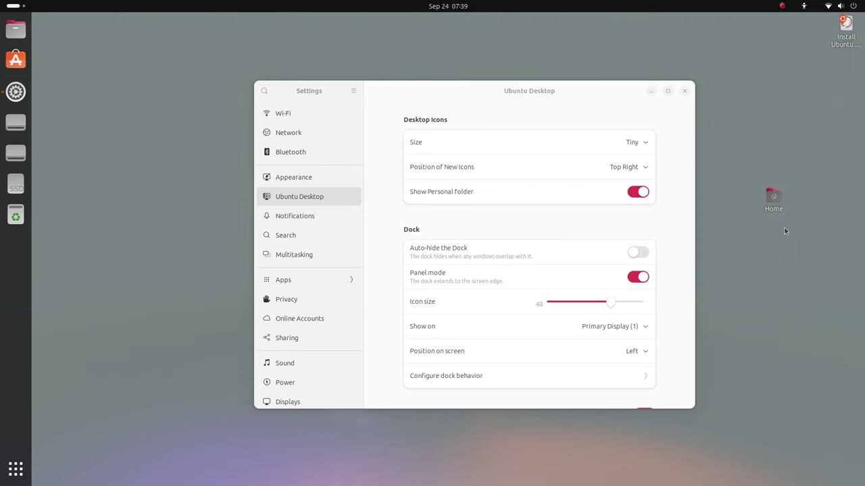
pyautogui.rightClick(775, 203)
pyautogui.rightClick(761, 240)
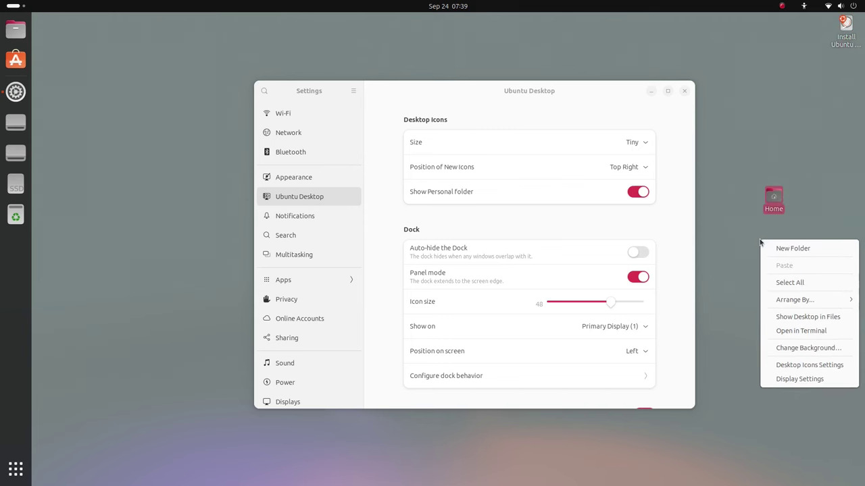
pyautogui.moveTo(791, 299)
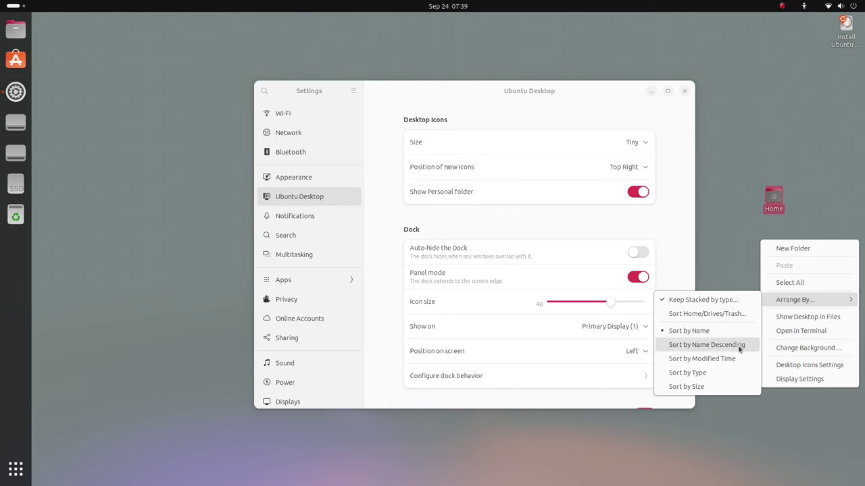
pyautogui.click(733, 387)
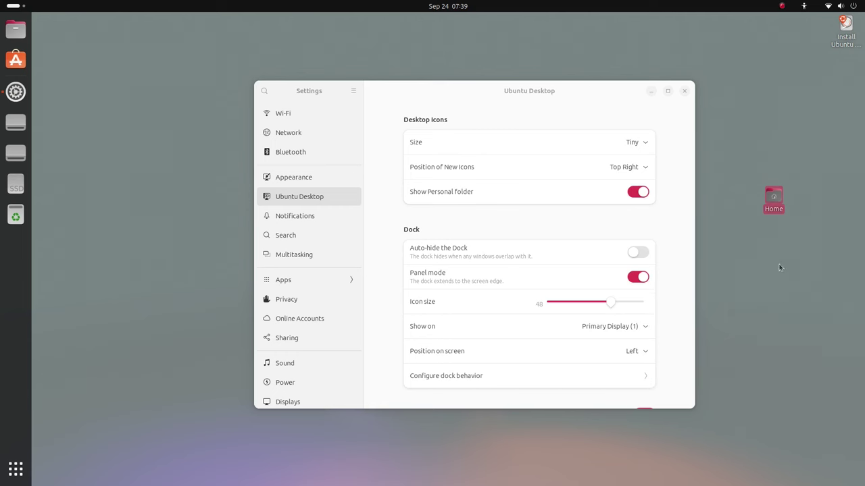
pyautogui.rightClick(778, 265)
pyautogui.moveTo(759, 327)
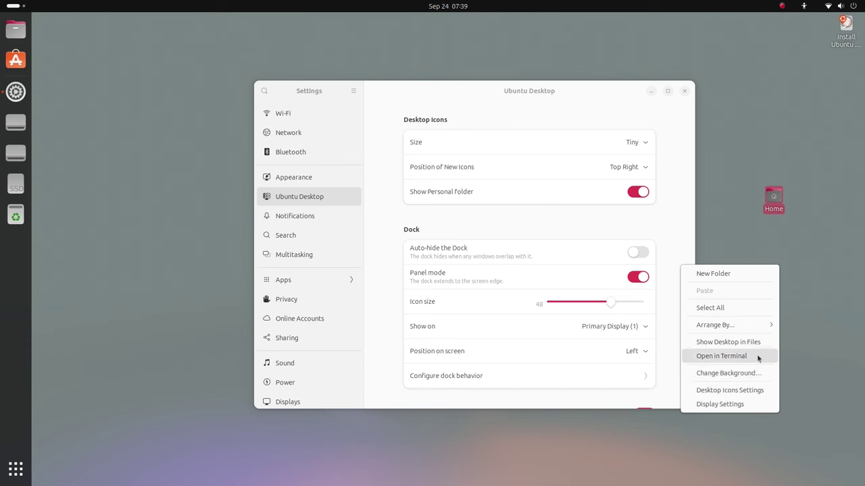
pyautogui.press('Escape')
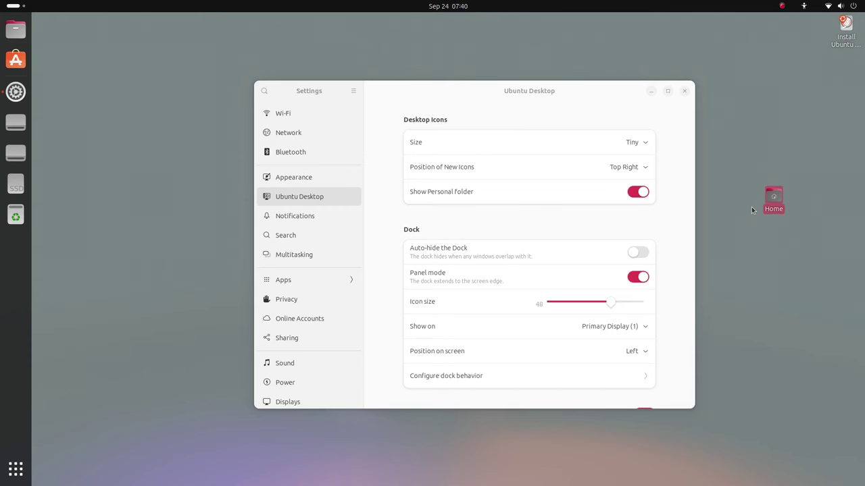
# - Show the desktop folder in Files, and close that window
pyautogui.rightClick(720, 197)
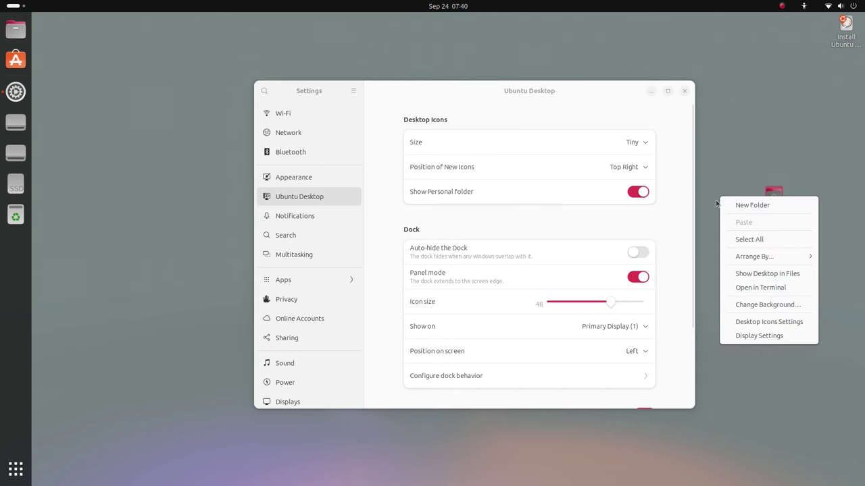
pyautogui.click(798, 276)
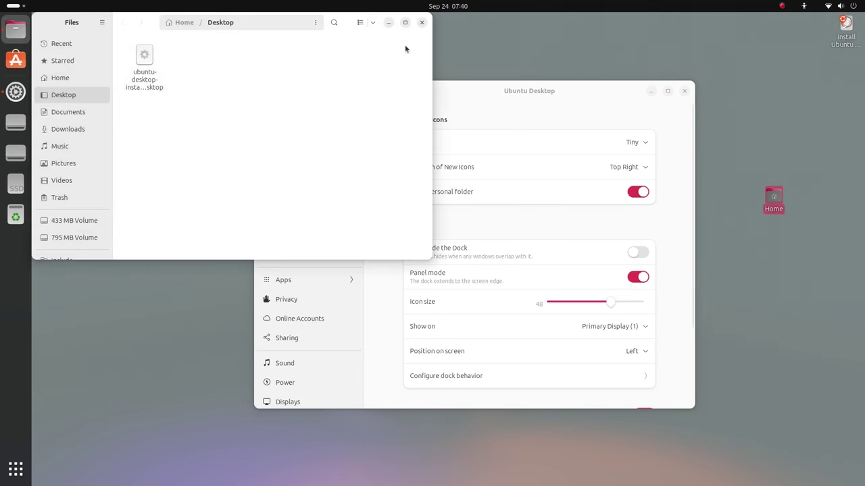
pyautogui.click(422, 24)
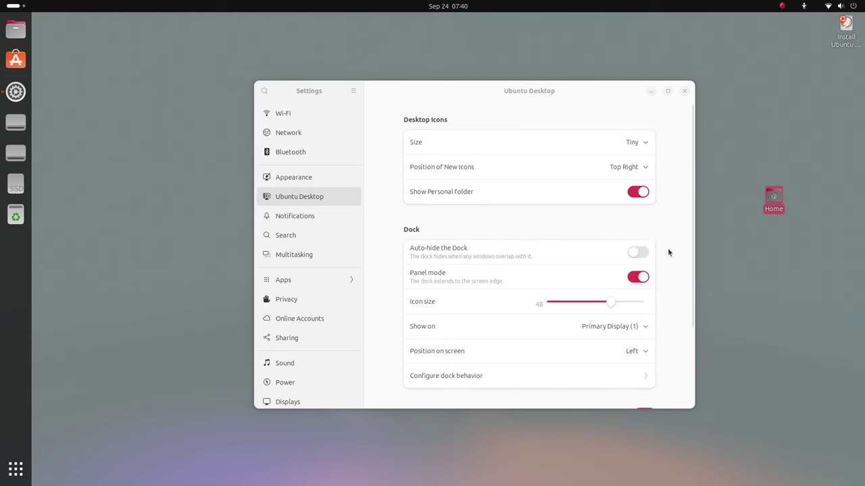
# - Try hiding the Home icon with the Show Personal folder setting, and leave the setting on
pyautogui.click(644, 193)
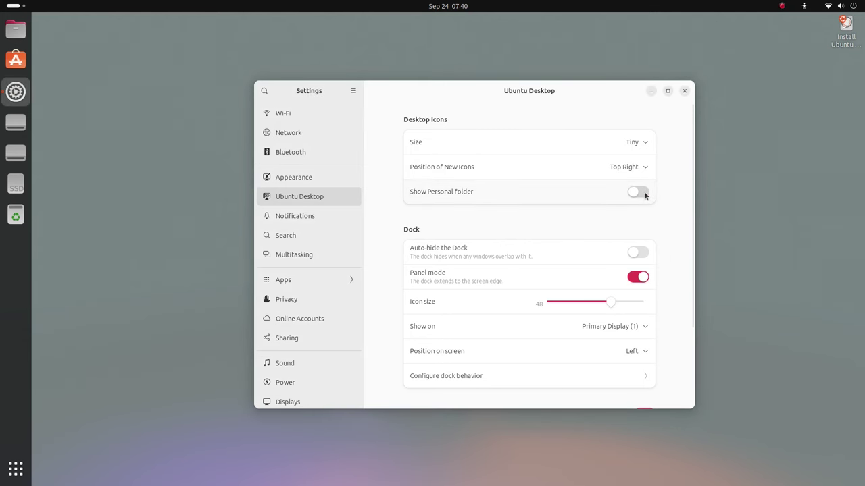
pyautogui.click(639, 195)
pyautogui.click(639, 195)
pyautogui.click(639, 195)
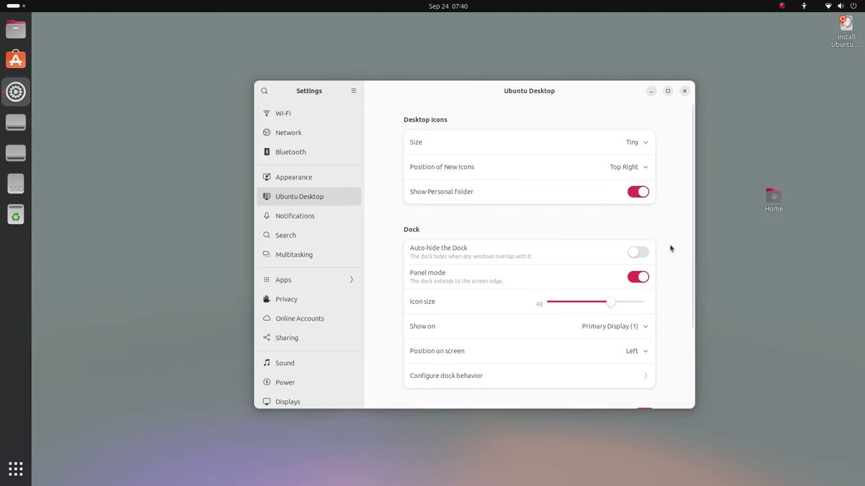
# - Try Auto-hide the Dock, shift the Settings window slightly toward the dock to test it, and turn auto-hide off
pyautogui.scroll(-1, 670, 249)
pyautogui.click(639, 217)
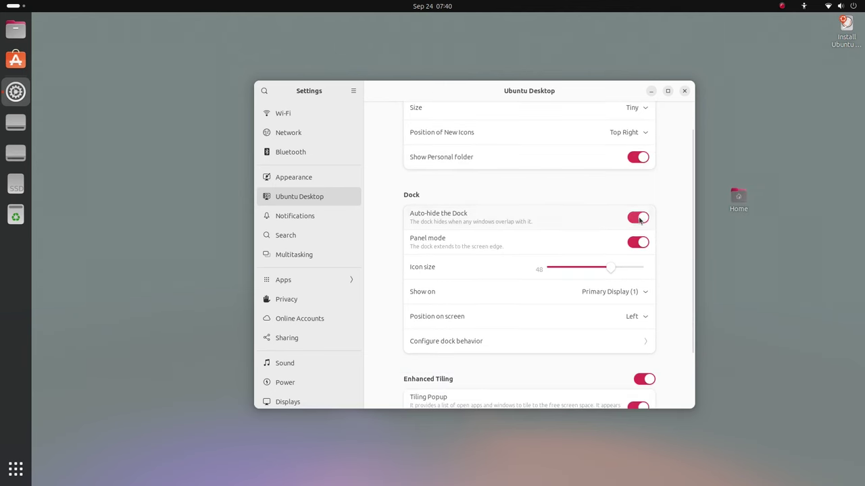
pyautogui.click(639, 220)
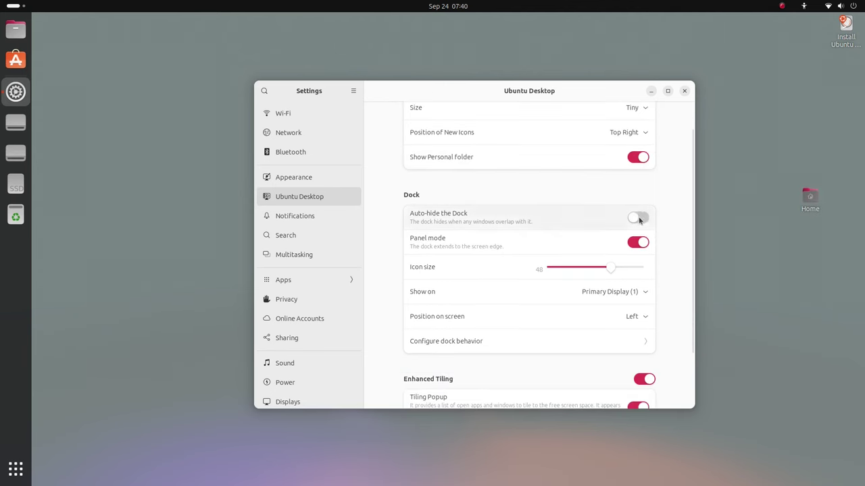
pyautogui.click(639, 220)
pyautogui.moveTo(468, 88); pyautogui.dragTo(433, 99)
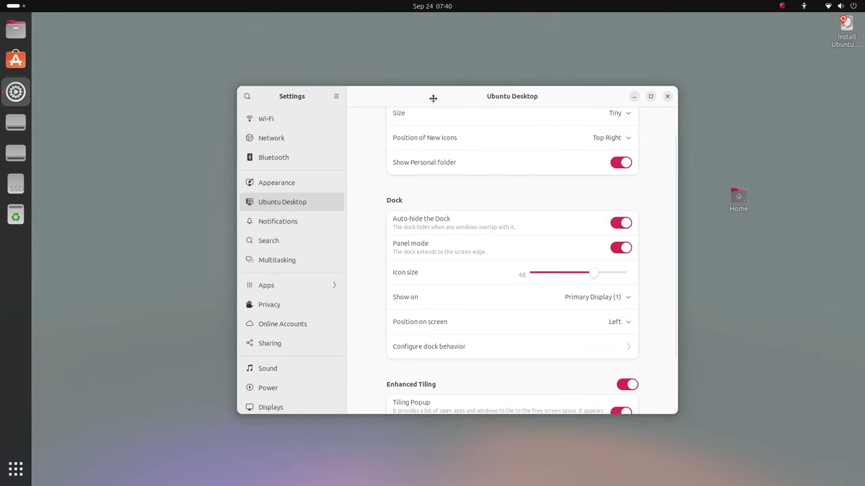
pyautogui.click(622, 223)
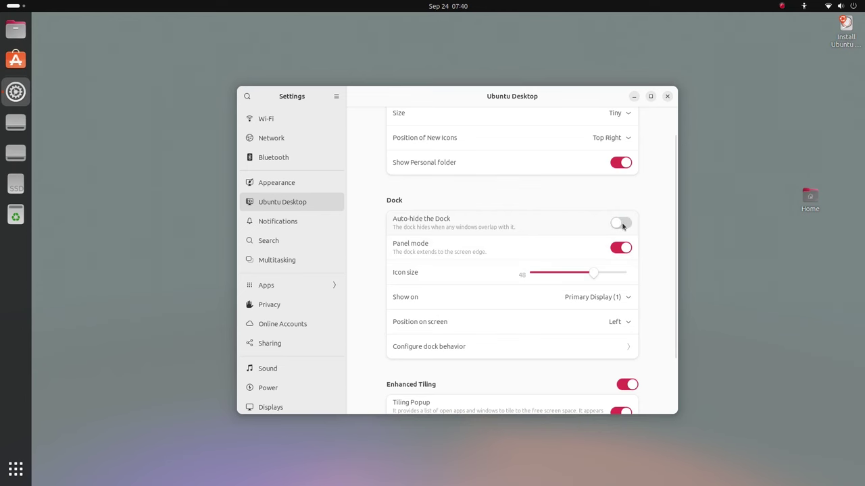
# - Turn off the dock's Panel mode, and open and close the app grid from the floating dock
pyautogui.click(621, 248)
pyautogui.moveTo(400, 96); pyautogui.dragTo(380, 110)
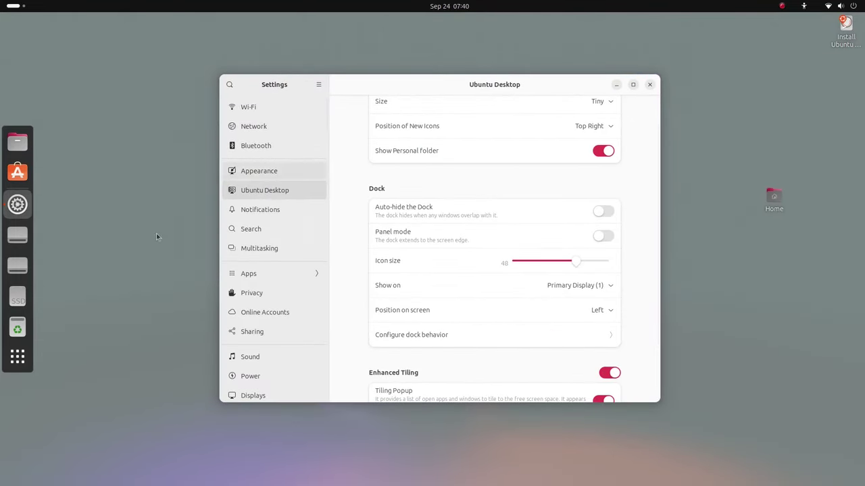
pyautogui.click(17, 358)
pyautogui.click(17, 358)
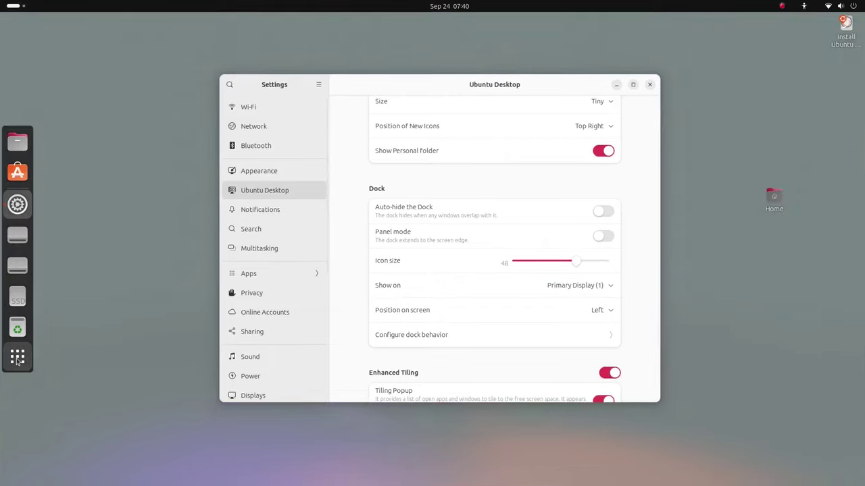
pyautogui.click(17, 358)
pyautogui.click(17, 359)
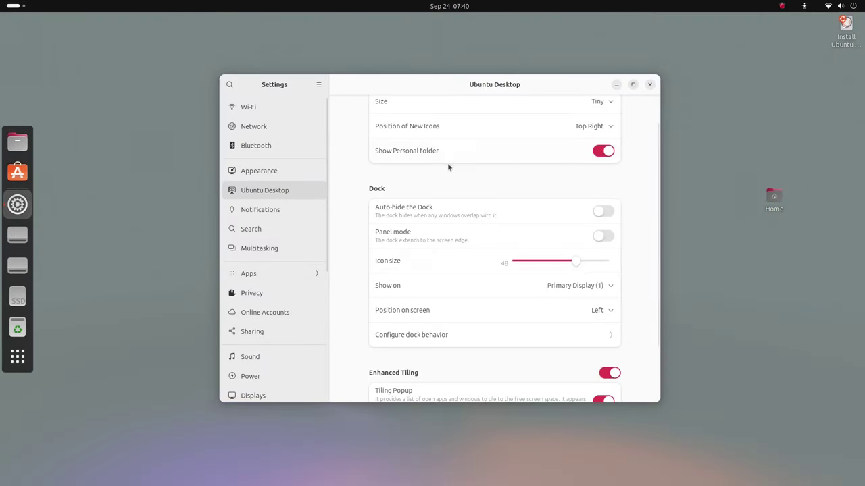
# - Try the dock's Icon size slider at 48, and open and close the Show on display choices
pyautogui.moveTo(575, 262)
pyautogui.mouseDown()
pyautogui.moveTo(622, 265)
pyautogui.moveTo(521, 262)
pyautogui.moveTo(575, 262)
pyautogui.mouseUp()
pyautogui.click(602, 286)
pyautogui.click(602, 286)
# - Try the dock at the Bottom of the screen, opening and closing the app grid there, and return it to Left
pyautogui.click(605, 313)
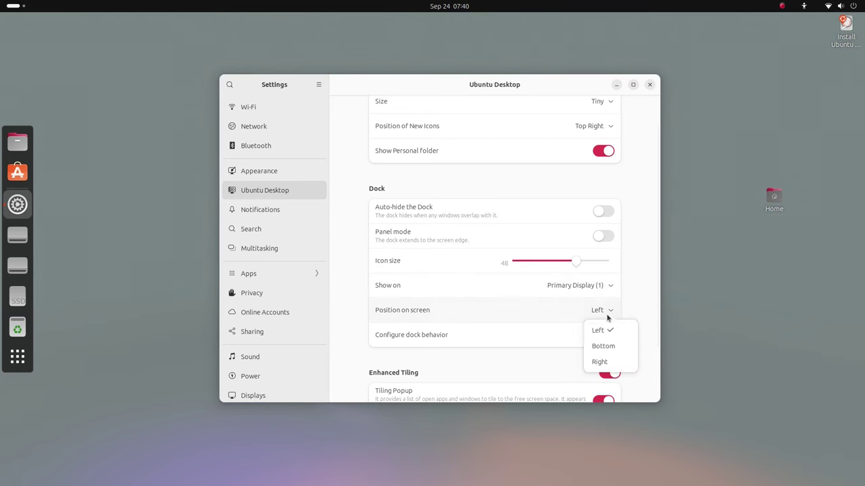
pyautogui.click(612, 346)
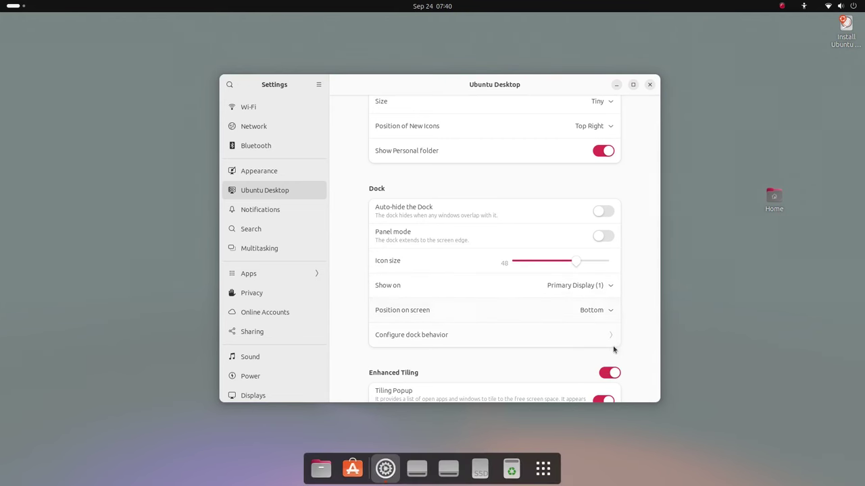
pyautogui.click(540, 471)
pyautogui.click(540, 471)
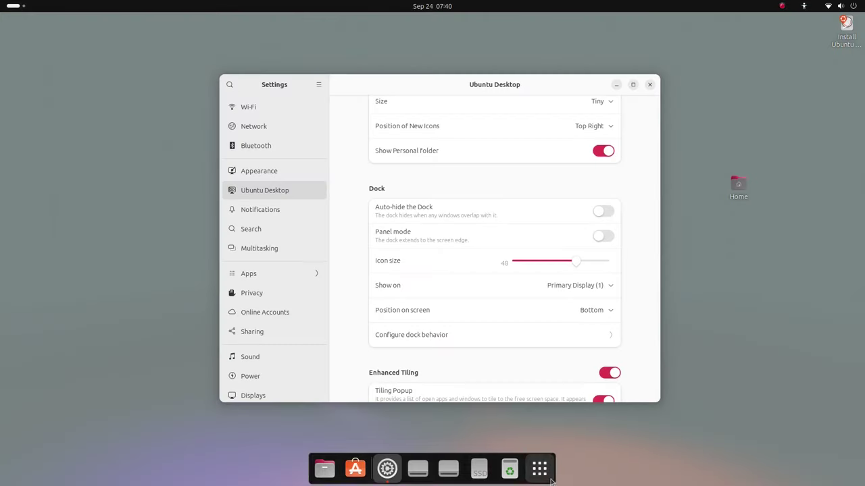
pyautogui.click(604, 311)
pyautogui.click(601, 329)
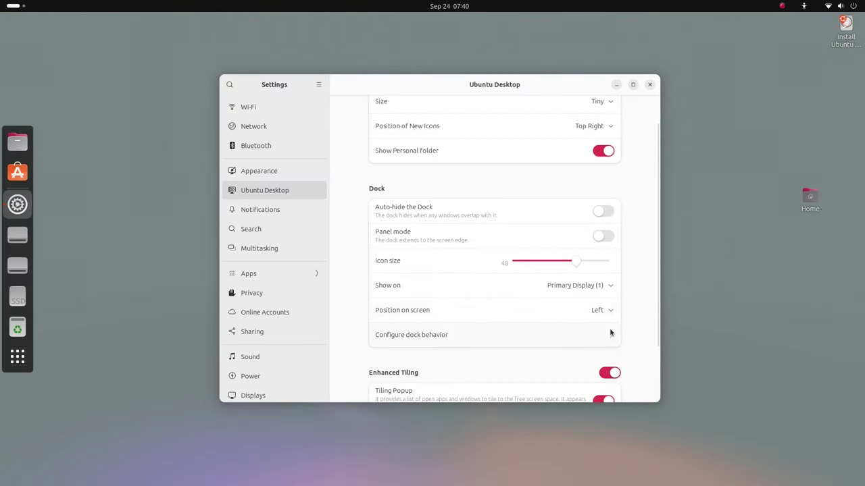
# - View the dock behavior options for volumes and trash, close them, and turn Panel mode back on
pyautogui.click(610, 343)
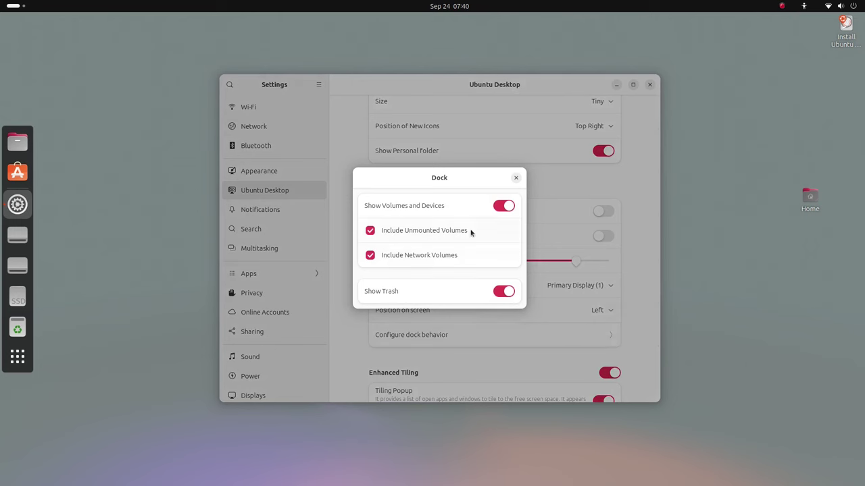
pyautogui.click(517, 178)
pyautogui.click(599, 240)
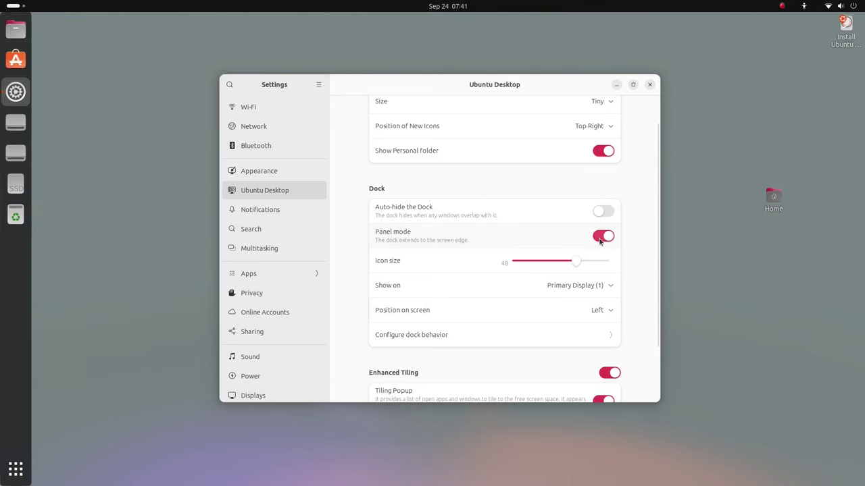
# - Try turning Enhanced Tiling off, and switch it back on
pyautogui.scroll(-2, 635, 275)
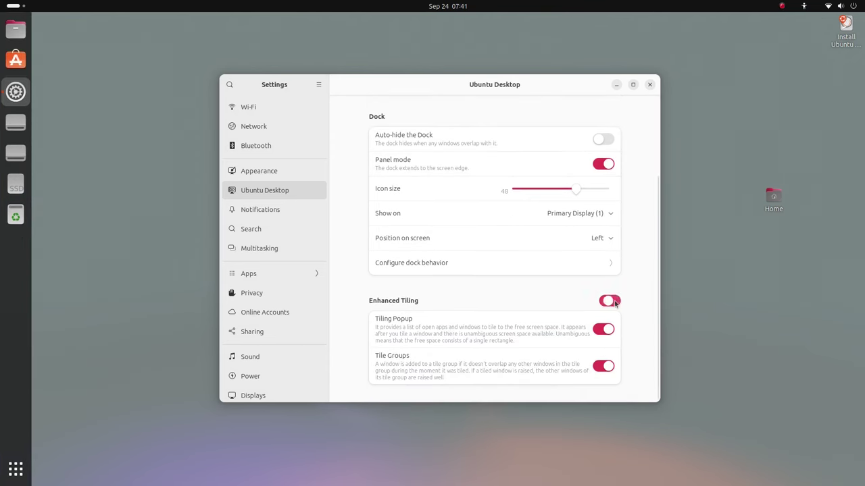
pyautogui.click(615, 300)
pyautogui.click(614, 300)
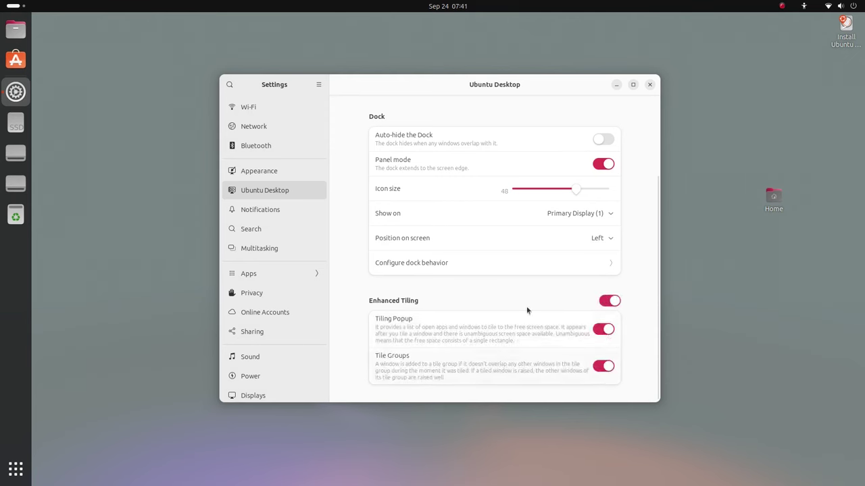
# - Look through the Notifications and Search settings, and open the Multitasking settings
pyautogui.click(279, 211)
pyautogui.scroll(-1, 631, 203)
pyautogui.scroll(1, 628, 210)
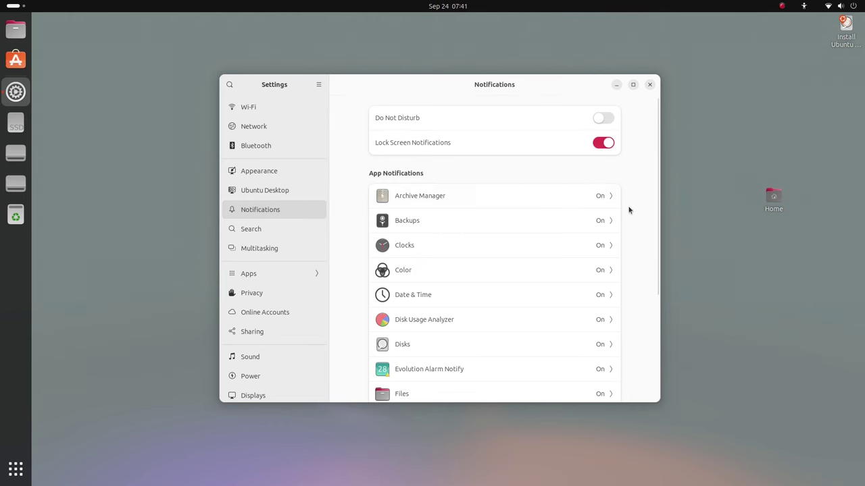
pyautogui.click(285, 231)
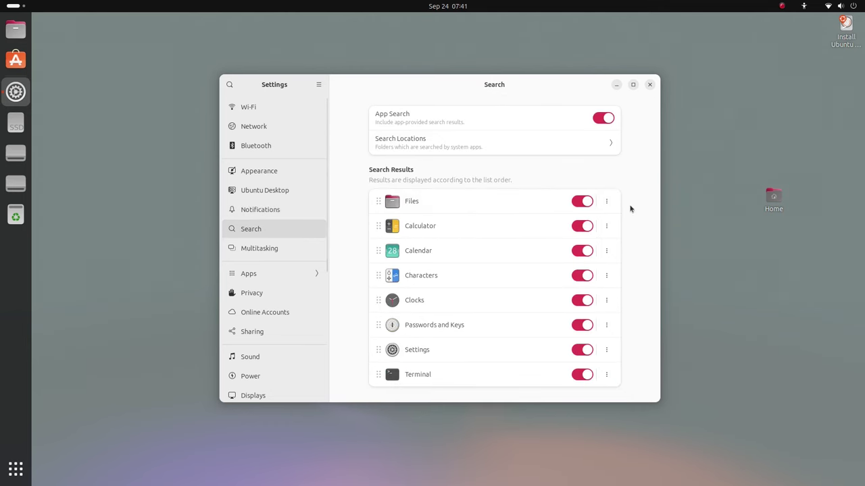
pyautogui.click(271, 249)
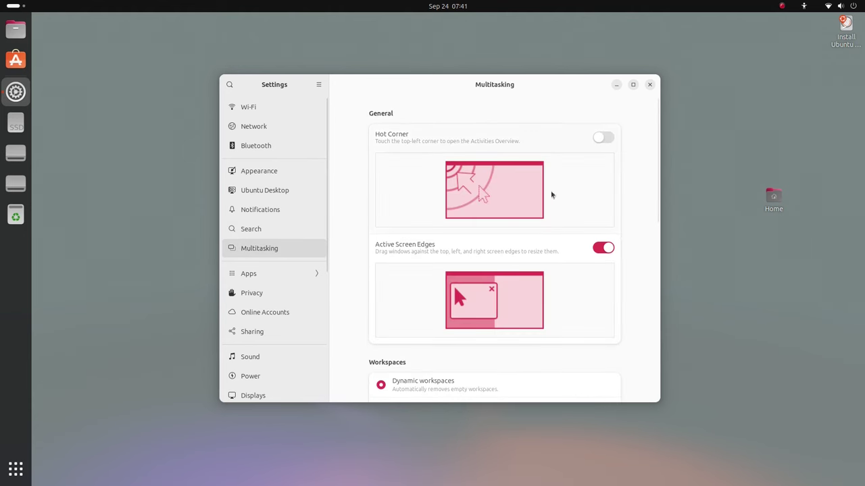
# - Look through the Multitasking settings, including active screen edges, workspaces, multi-monitor and app switching options
pyautogui.scroll(-2, 573, 211)
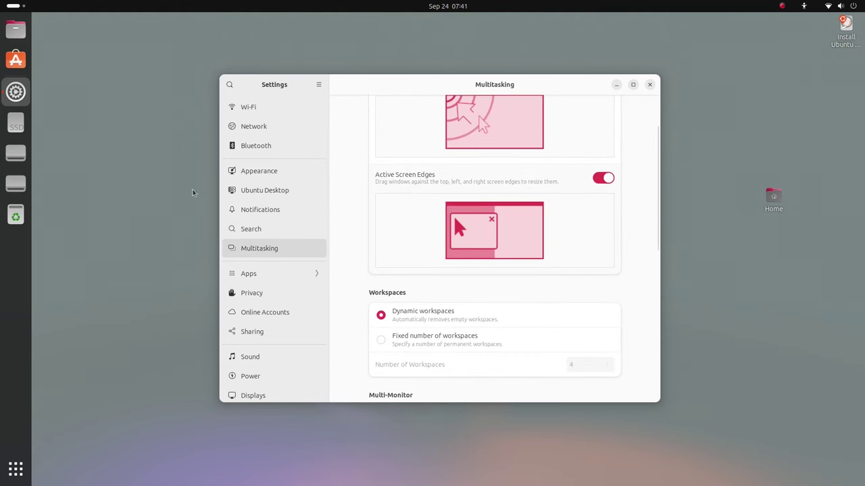
pyautogui.scroll(2, 529, 329)
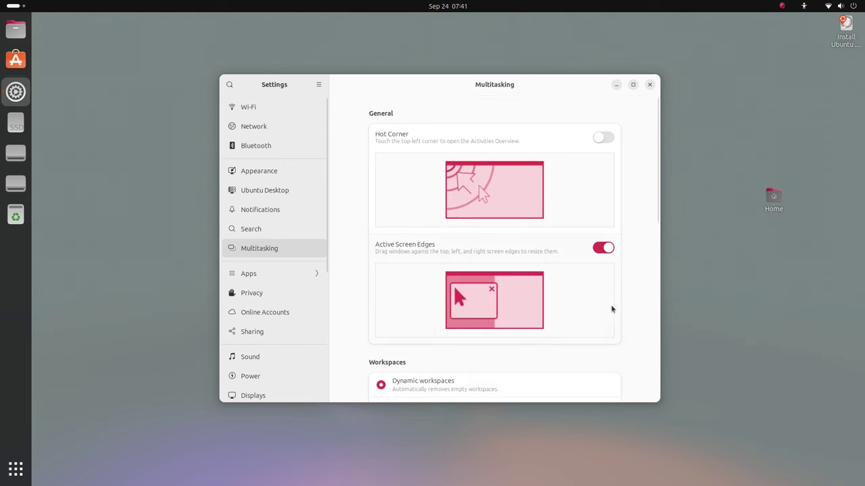
pyautogui.scroll(-5, 606, 327)
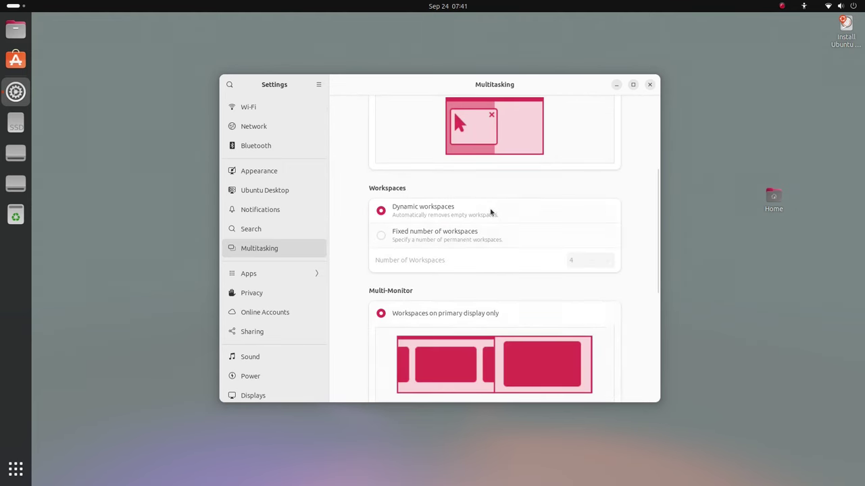
pyautogui.scroll(-6, 533, 257)
pyautogui.scroll(-2, 570, 267)
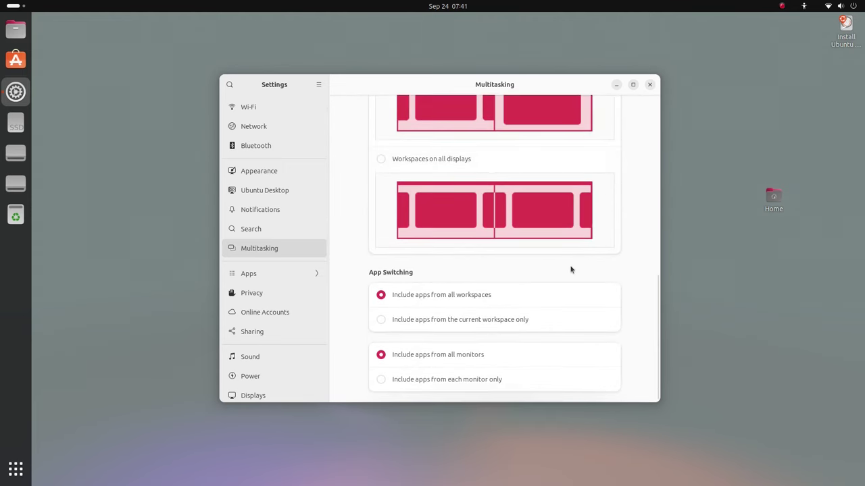
# - Look through the per-app settings of the first few apps up to Archive Manager, and return to the main settings list
pyautogui.click(284, 273)
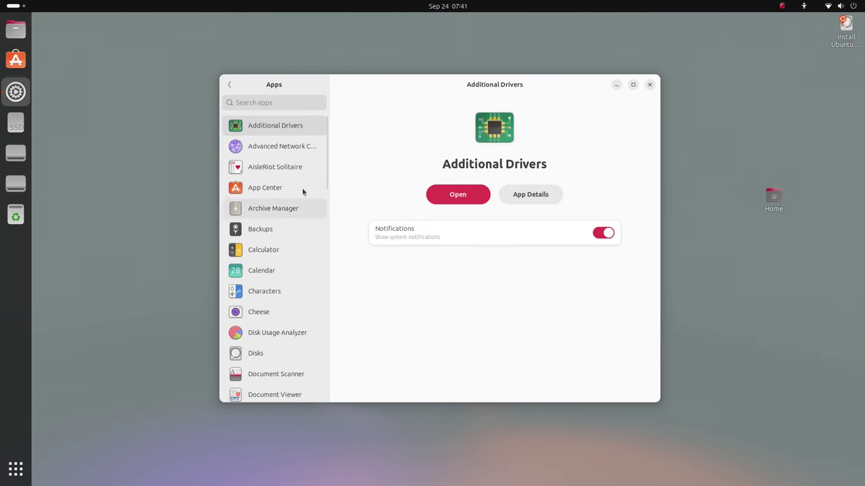
pyautogui.click(306, 149)
pyautogui.click(295, 169)
pyautogui.click(298, 208)
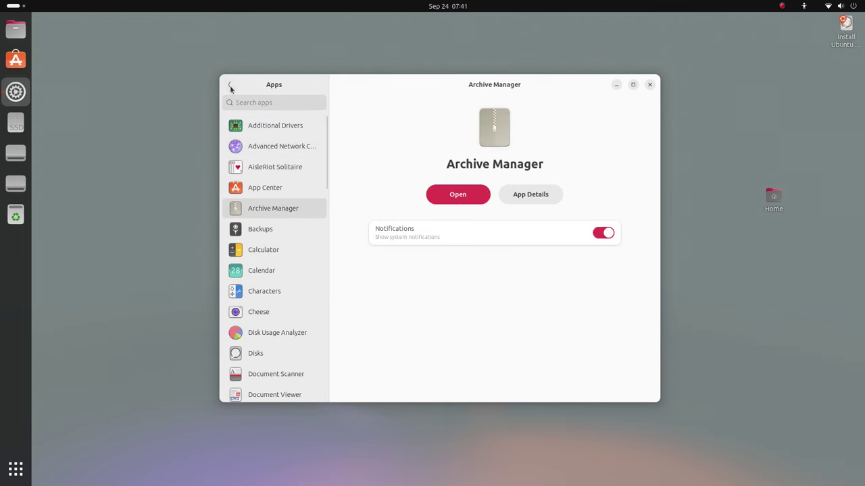
pyautogui.click(229, 84)
# - View the Connectivity, Screen Lock and Location Services pages in the Privacy settings
pyautogui.click(288, 299)
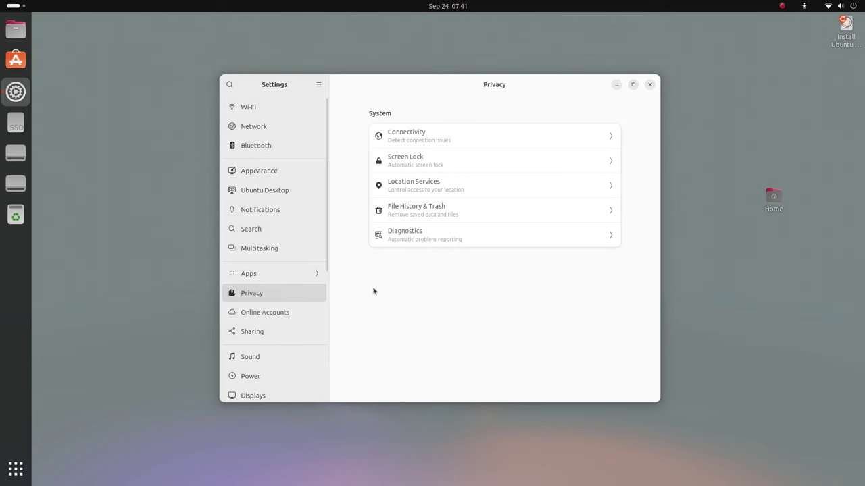
pyautogui.click(492, 141)
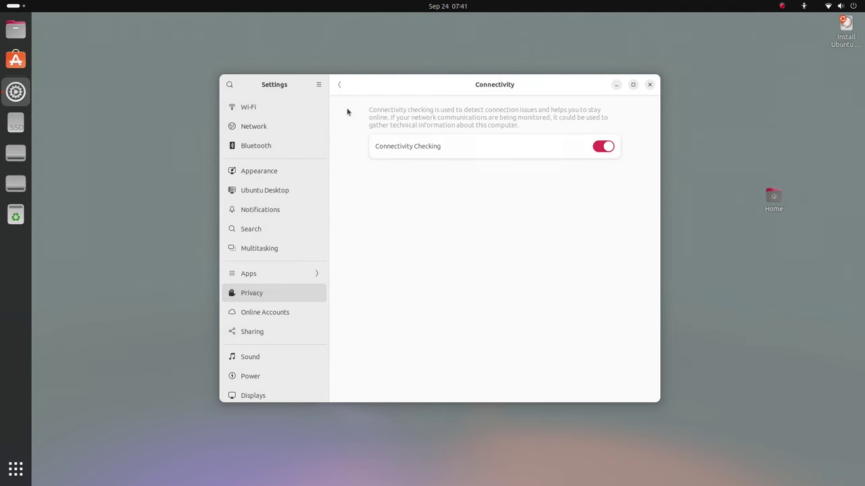
pyautogui.click(338, 85)
pyautogui.click(507, 165)
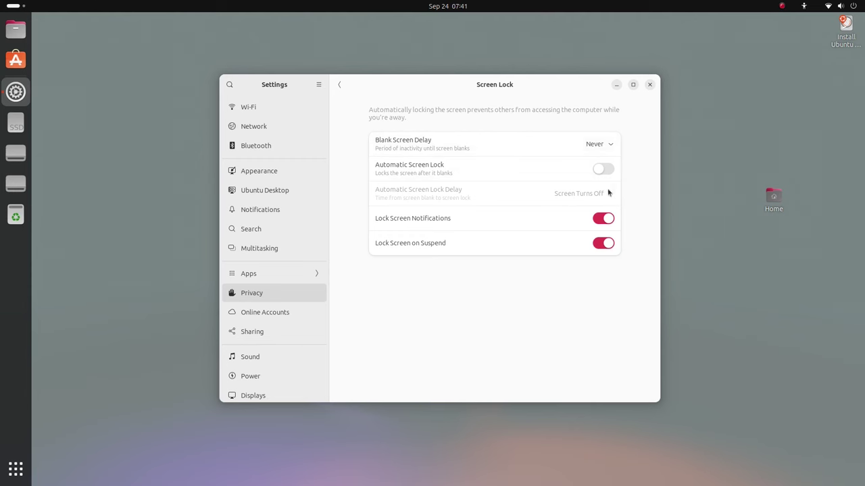
pyautogui.click(339, 84)
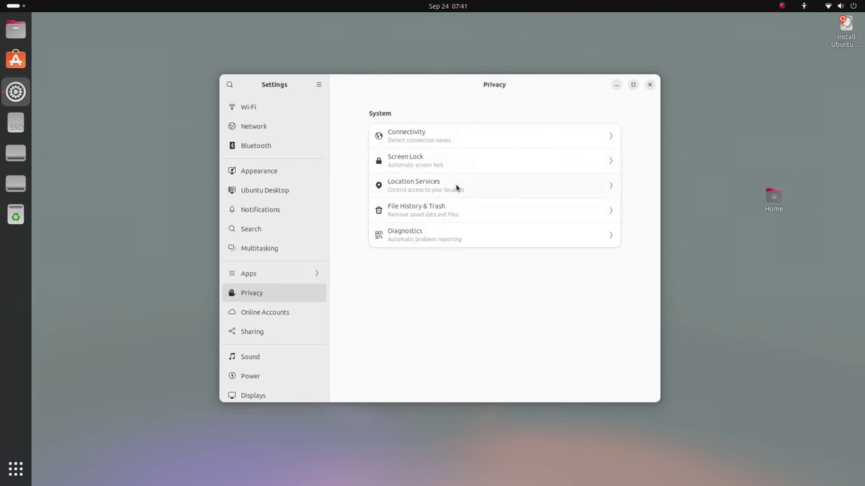
pyautogui.click(457, 187)
pyautogui.click(338, 85)
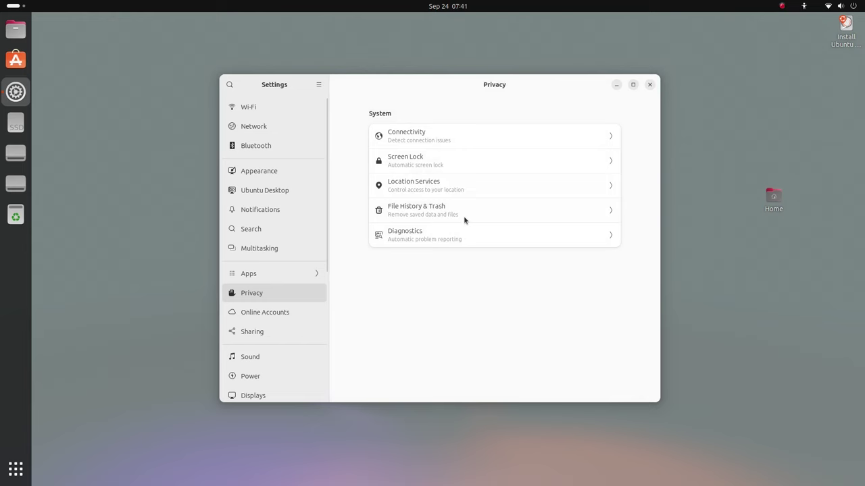
# - View the File History & Trash page with its Clear History, Delete Temporary Files and Empty Trash prompts, and return to Privacy
pyautogui.click(475, 211)
pyautogui.click(588, 198)
pyautogui.click(516, 258)
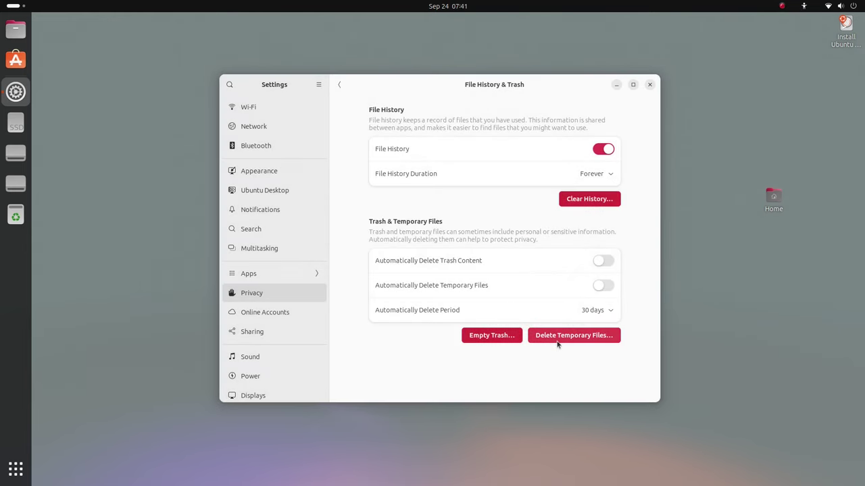
pyautogui.click(558, 341)
pyautogui.click(464, 247)
pyautogui.click(513, 338)
pyautogui.click(473, 261)
pyautogui.click(338, 84)
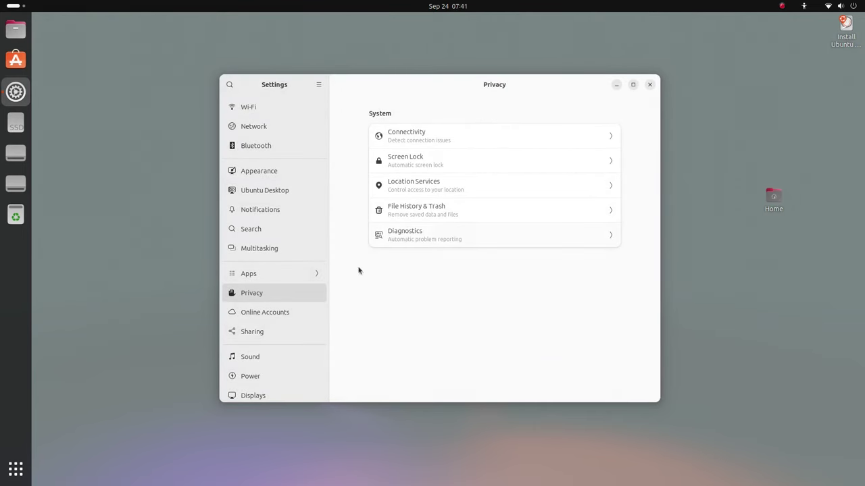
# - View the Online Accounts and Sharing settings, cancel the new keyring password request, and open the device name for editing
pyautogui.click(297, 313)
pyautogui.click(292, 332)
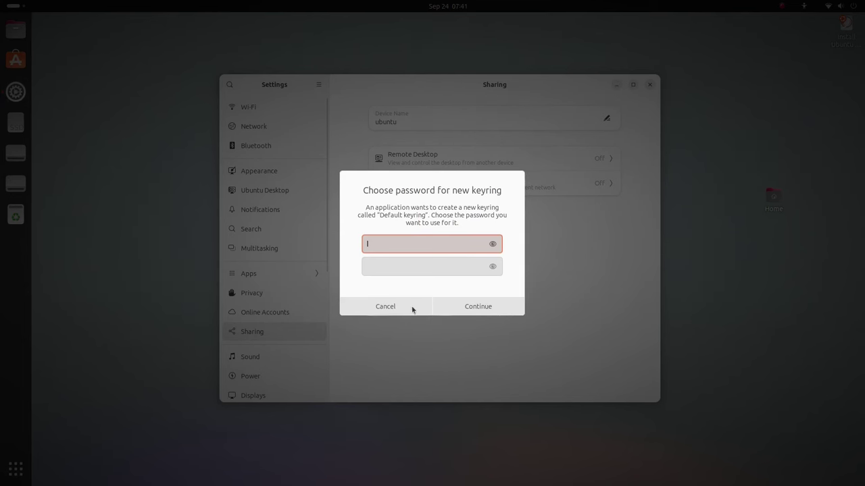
pyautogui.click(411, 311)
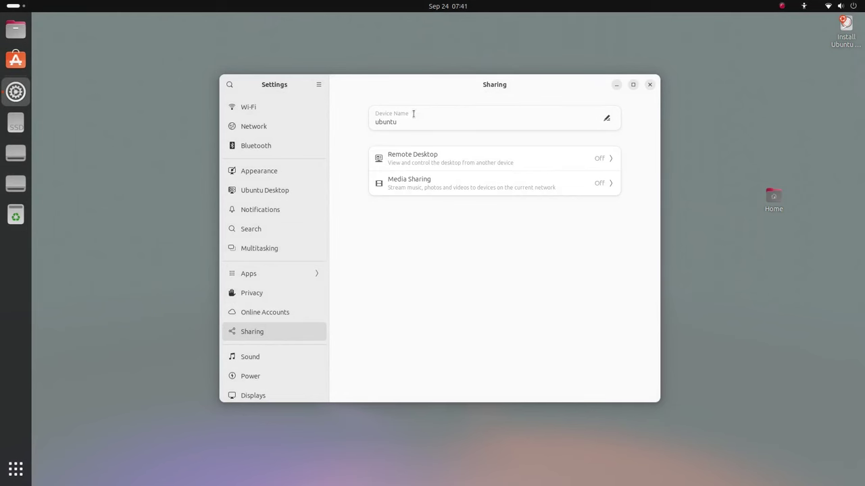
pyautogui.click(605, 119)
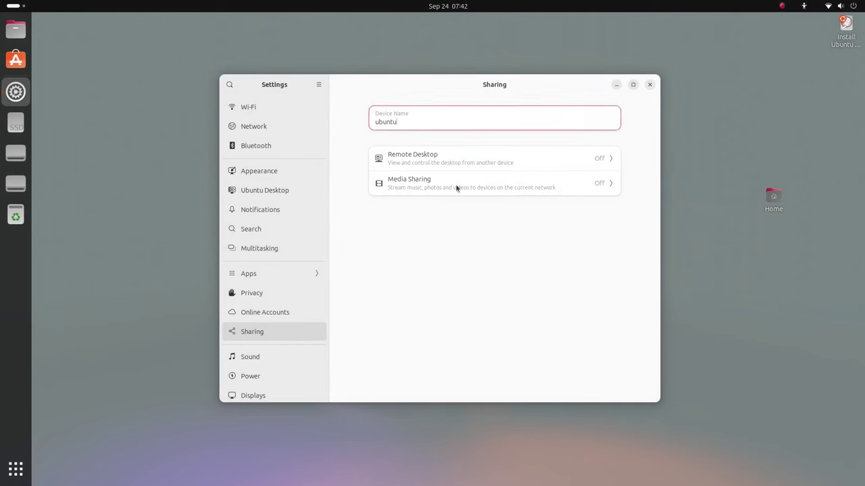
# - View the Remote Desktop and Media Sharing options of the Sharing settings, and close them
pyautogui.click(451, 160)
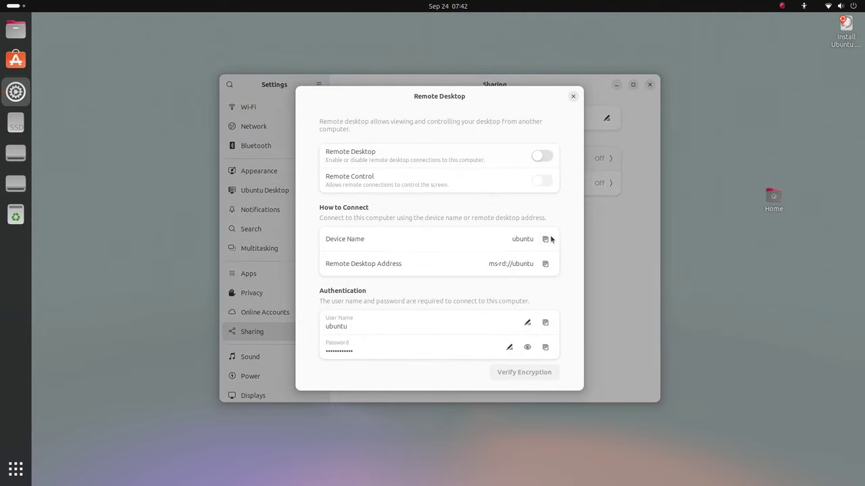
pyautogui.click(572, 96)
pyautogui.click(538, 182)
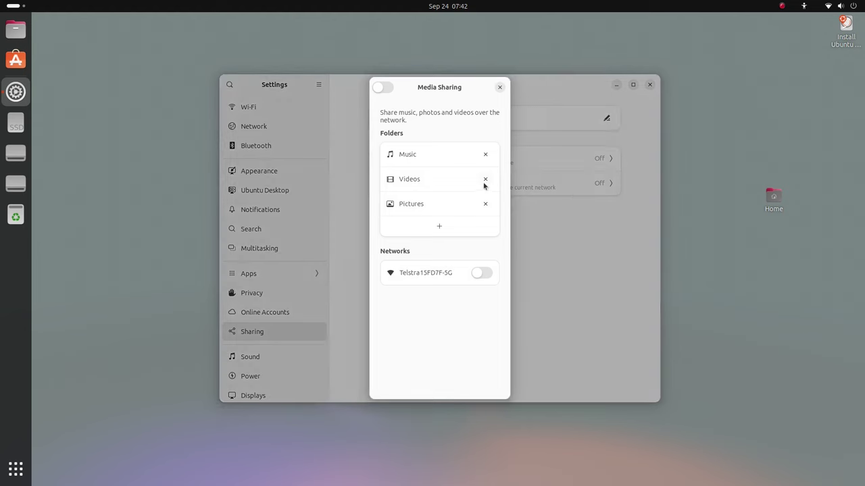
pyautogui.click(500, 87)
# - Open the Sound settings, test both speakers, and close the speaker test
pyautogui.click(294, 356)
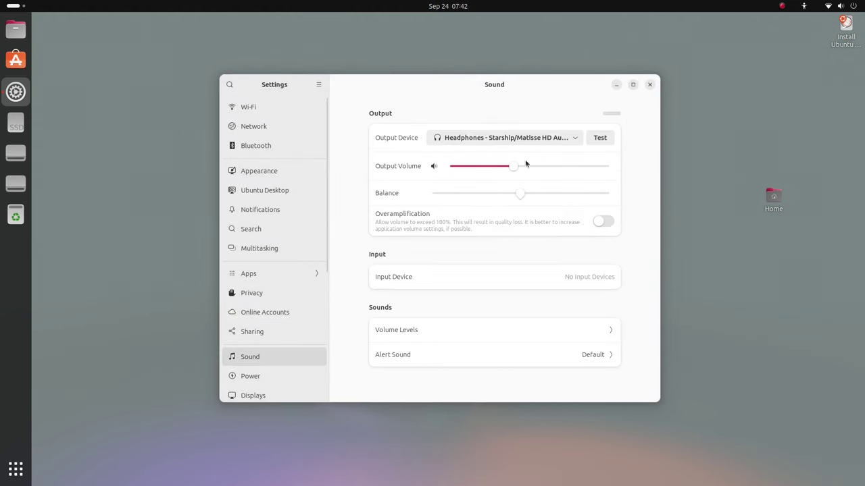
pyautogui.click(600, 137)
pyautogui.click(394, 204)
pyautogui.click(484, 204)
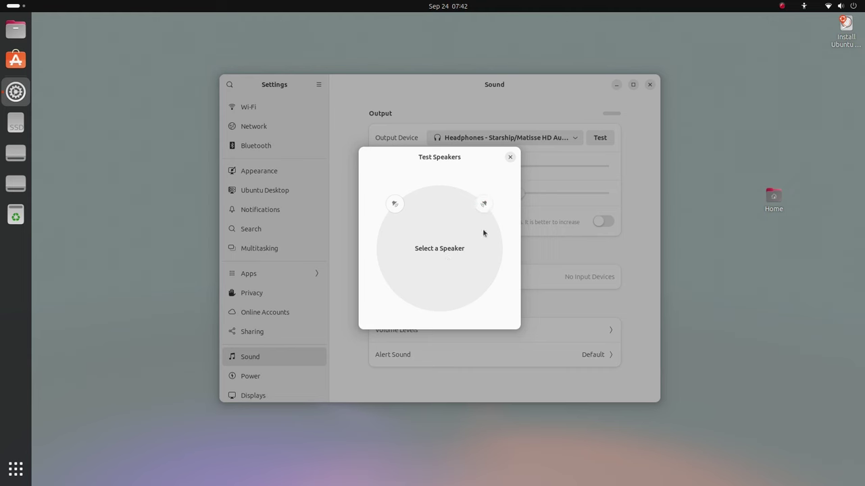
pyautogui.click(509, 157)
# - Check the output device choices, raise the output volume to roughly four fifths, and try Overamplification on and off
pyautogui.click(536, 143)
pyautogui.click(529, 153)
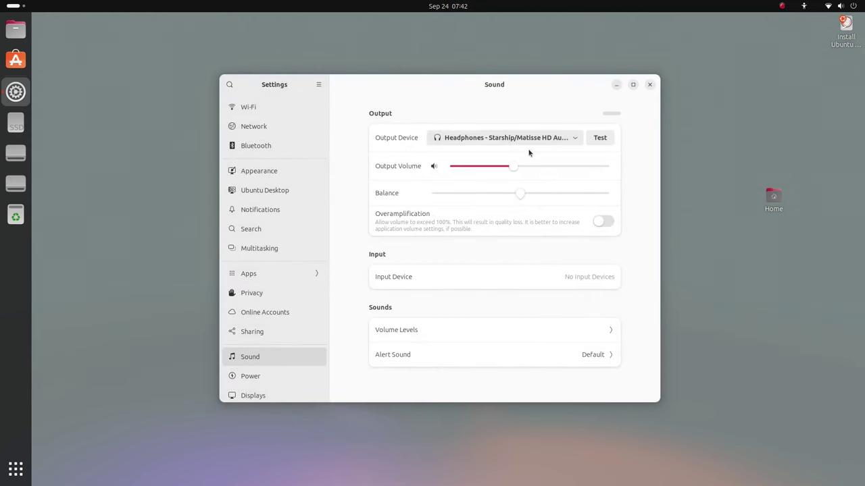
pyautogui.moveTo(516, 168); pyautogui.dragTo(583, 171)
pyautogui.click(605, 223)
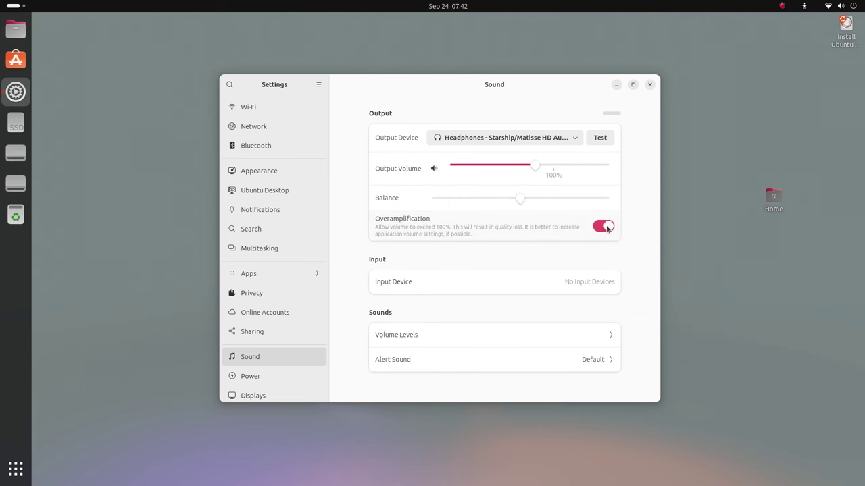
pyautogui.click(604, 227)
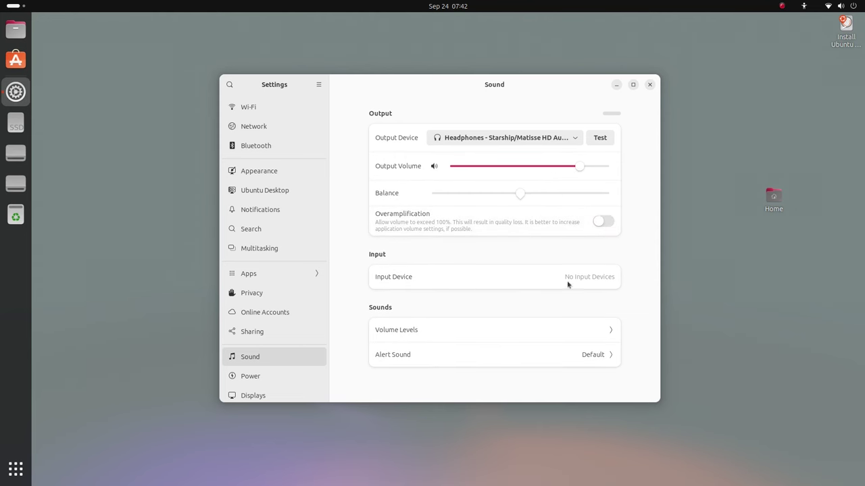
# - View the per-application volume levels and the alert sound choices, and close them
pyautogui.click(556, 338)
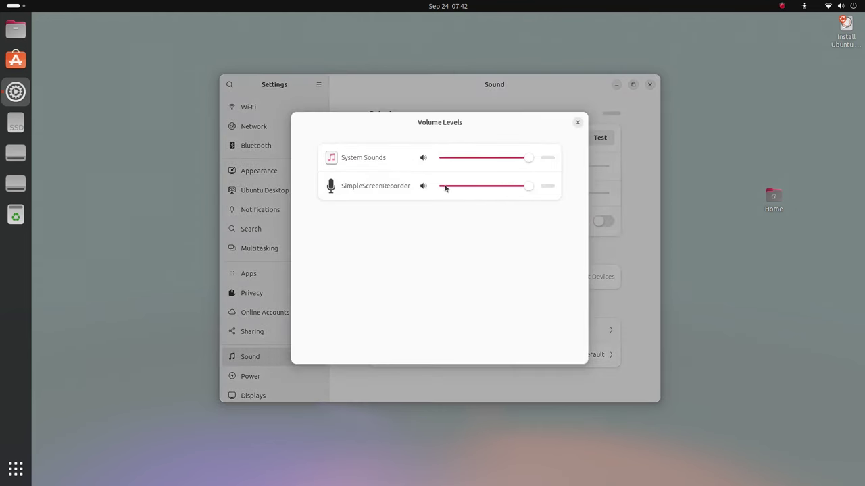
pyautogui.click(578, 124)
pyautogui.click(569, 355)
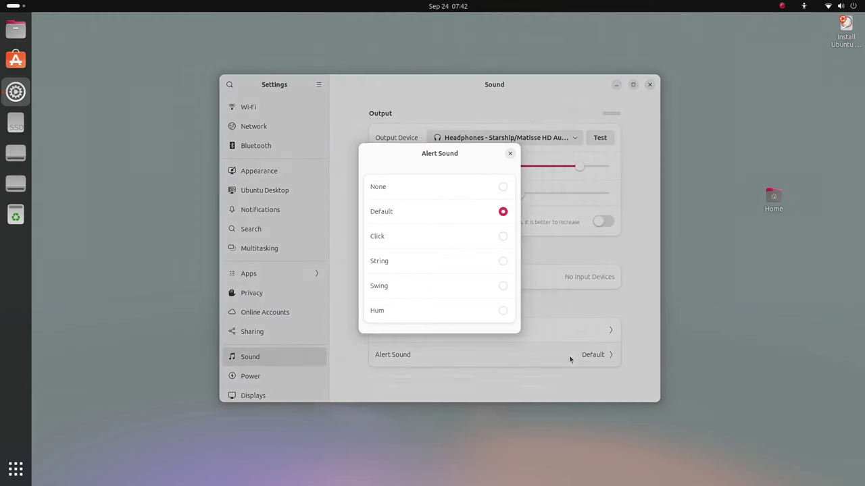
pyautogui.click(509, 156)
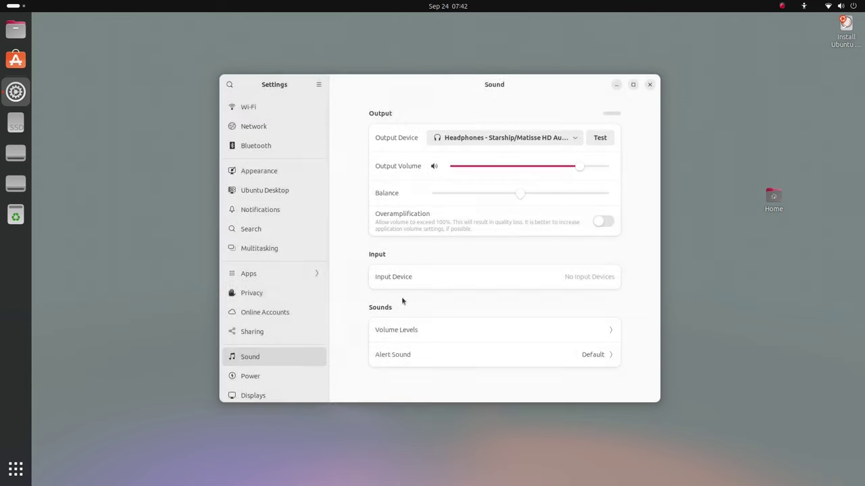
# - View the Power settings, and look at the orientation, resolution and refresh rate choices in the Displays settings
pyautogui.click(296, 376)
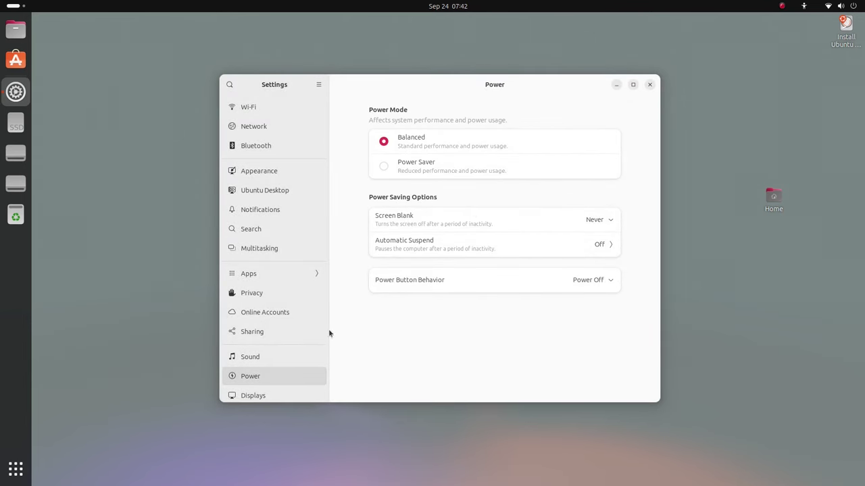
pyautogui.scroll(-5, 299, 331)
pyautogui.click(290, 254)
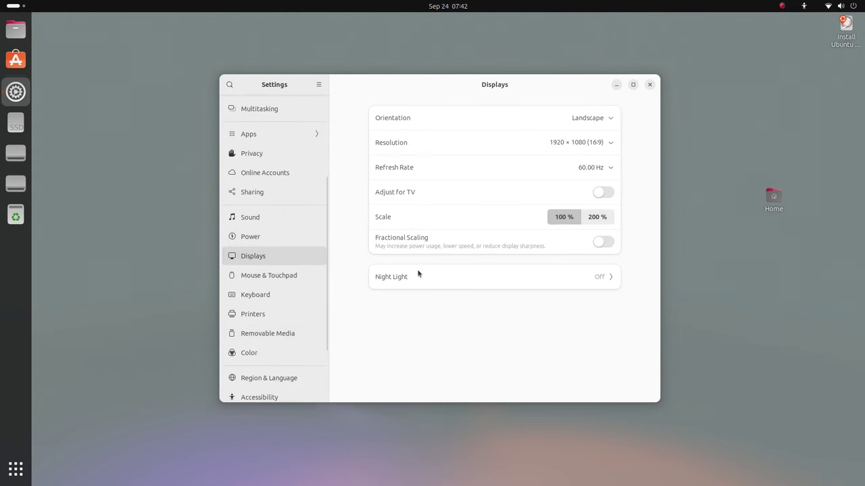
pyautogui.click(611, 119)
pyautogui.click(610, 119)
pyautogui.click(607, 144)
pyautogui.click(607, 144)
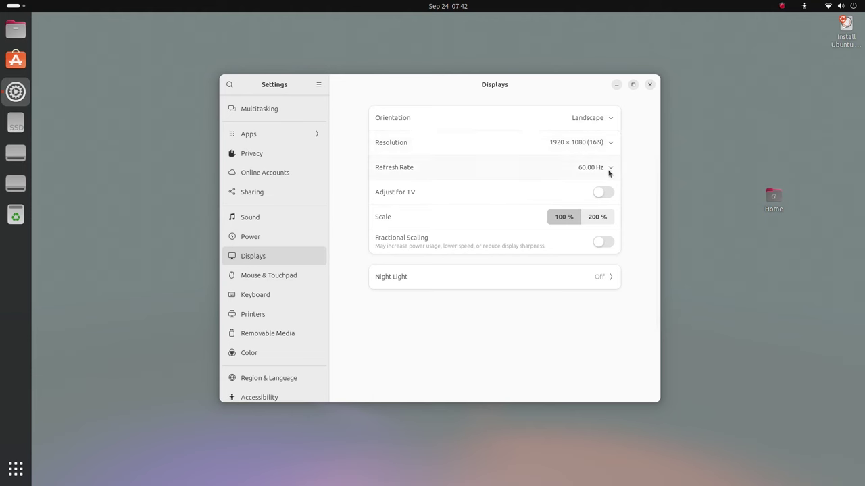
pyautogui.click(608, 172)
pyautogui.click(608, 172)
# - View the Mouse & Touchpad settings, and read the explanation of mouse acceleration
pyautogui.click(299, 277)
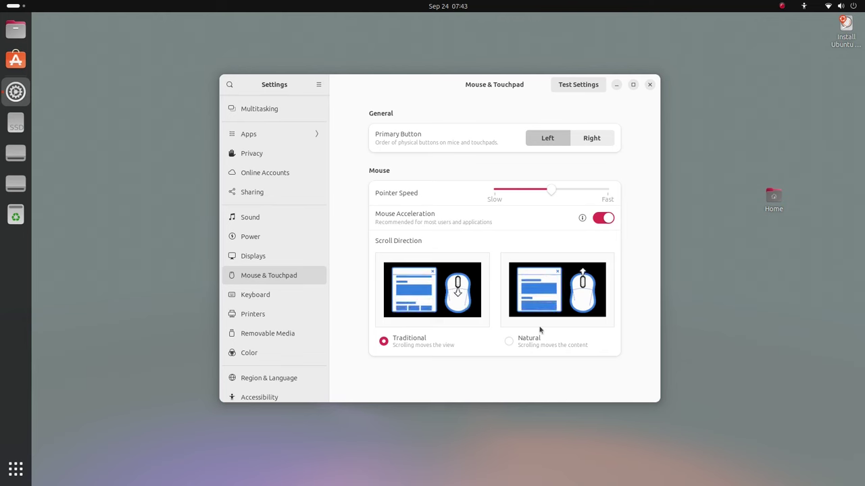
pyautogui.click(580, 219)
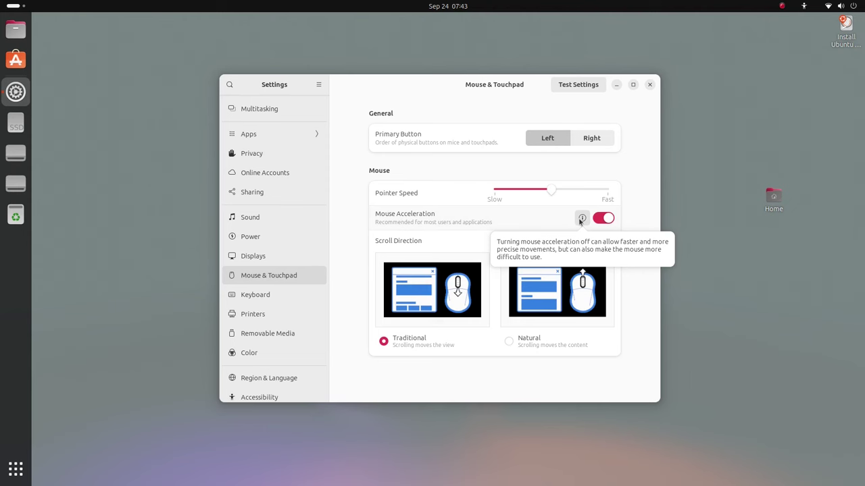
pyautogui.click(580, 220)
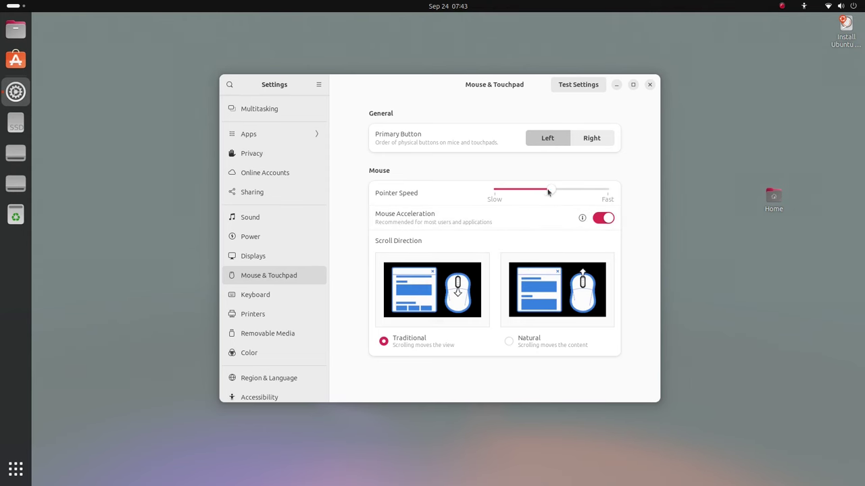
# - Open the mouse and touchpad test, and try its Single Click and Double Click checks
pyautogui.click(582, 88)
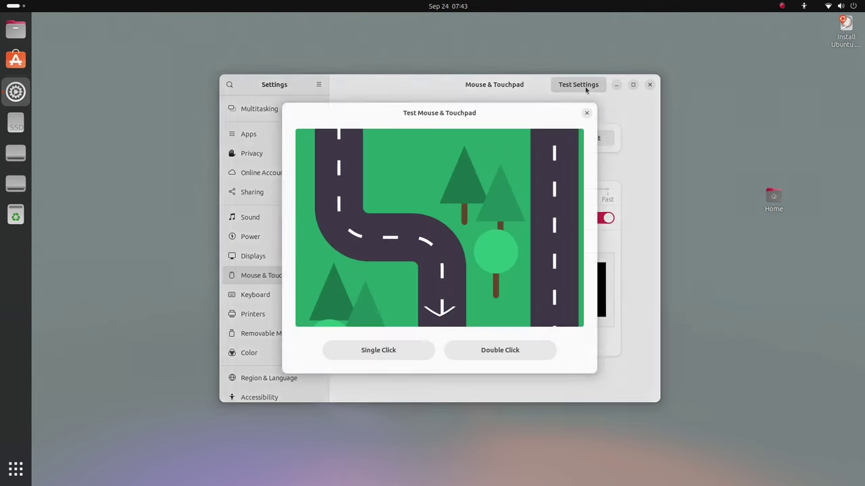
pyautogui.click(386, 355)
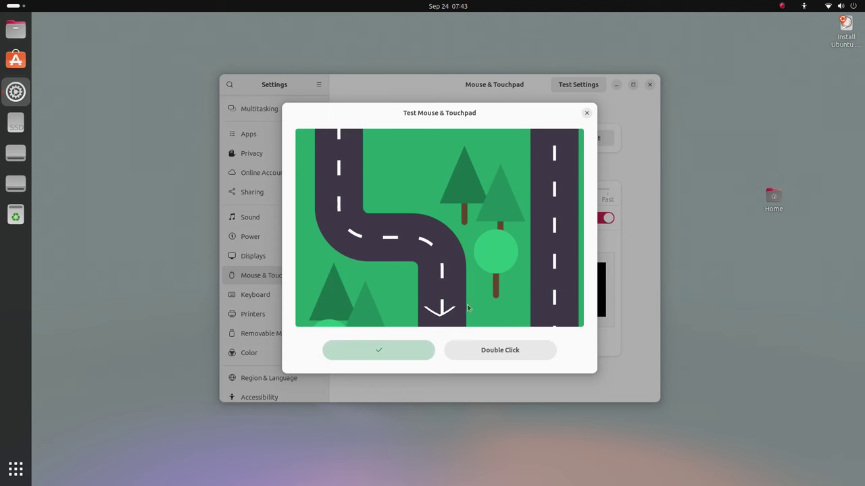
pyautogui.doubleClick(482, 359)
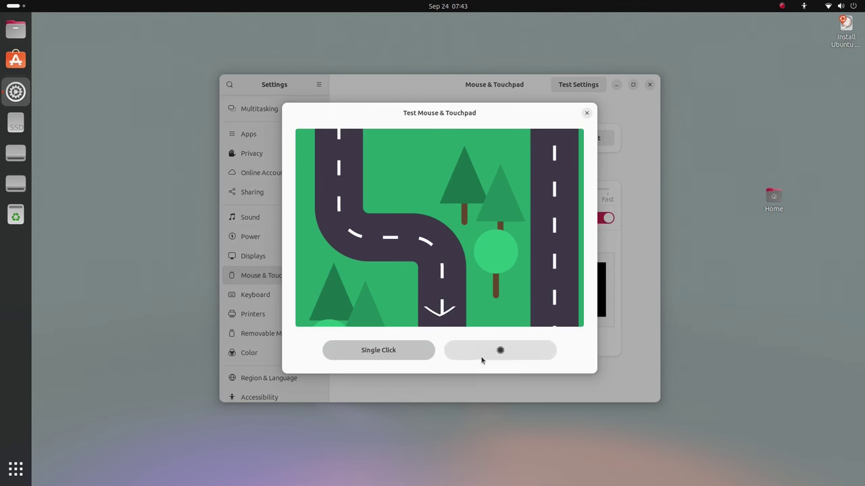
# - Close the mouse and touchpad test, and view the Keyboard settings down to the shortcuts entry
pyautogui.click(587, 114)
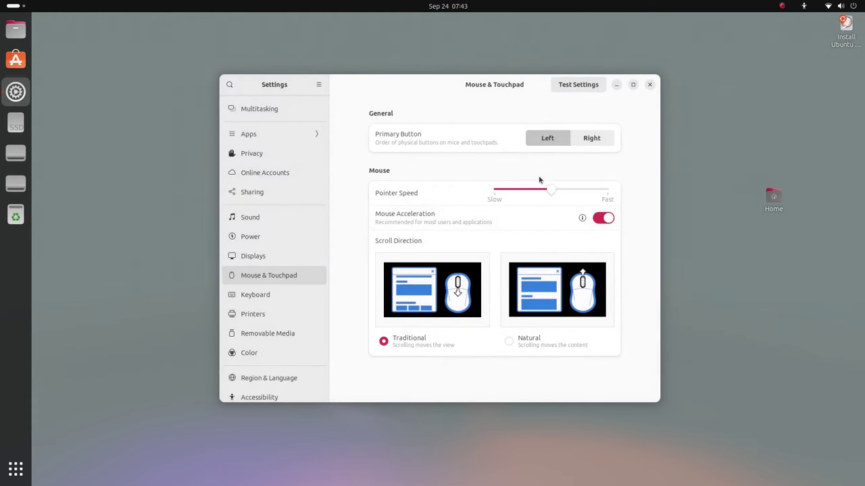
pyautogui.click(286, 295)
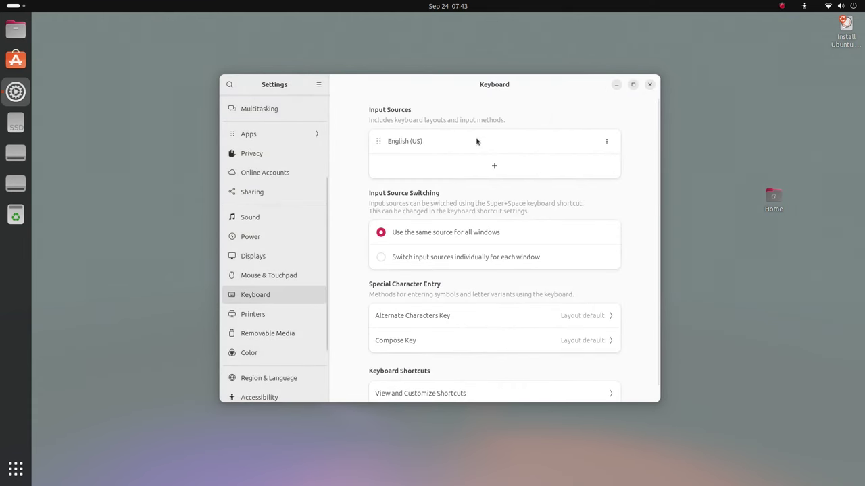
pyautogui.scroll(-1, 625, 290)
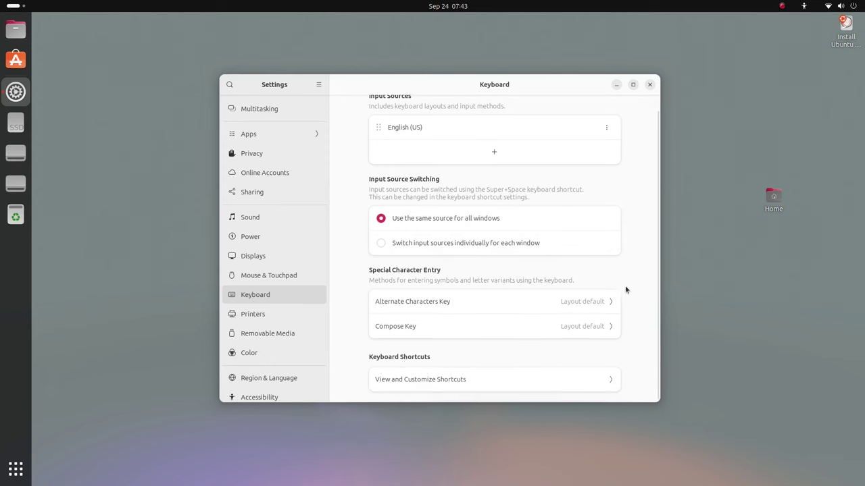
# - Look at the Printers settings, open and cancel adding a printer, and view the Removable Media settings
pyautogui.click(277, 312)
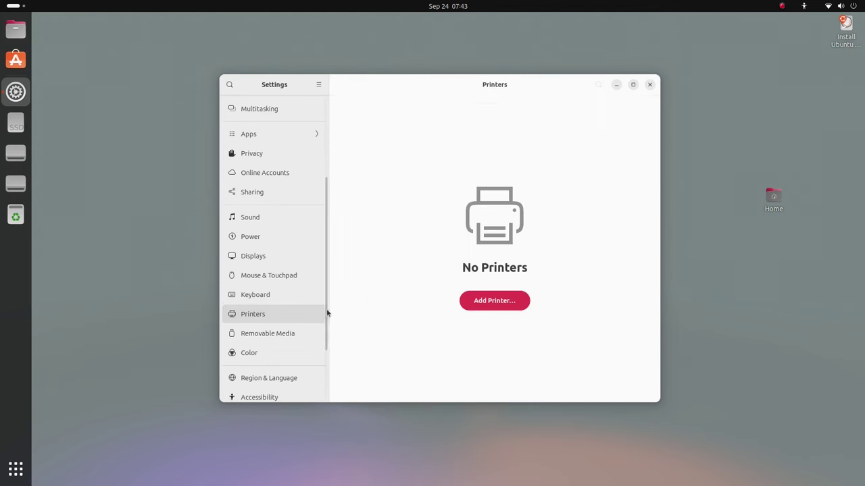
pyautogui.click(494, 302)
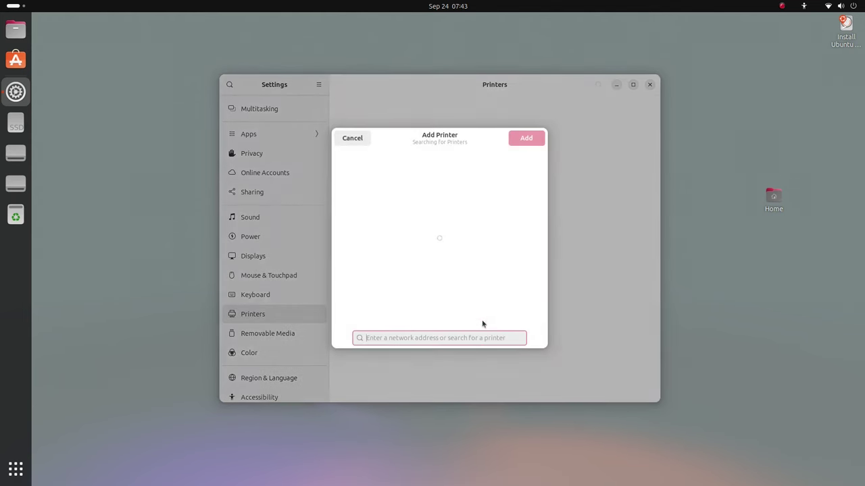
pyautogui.click(352, 140)
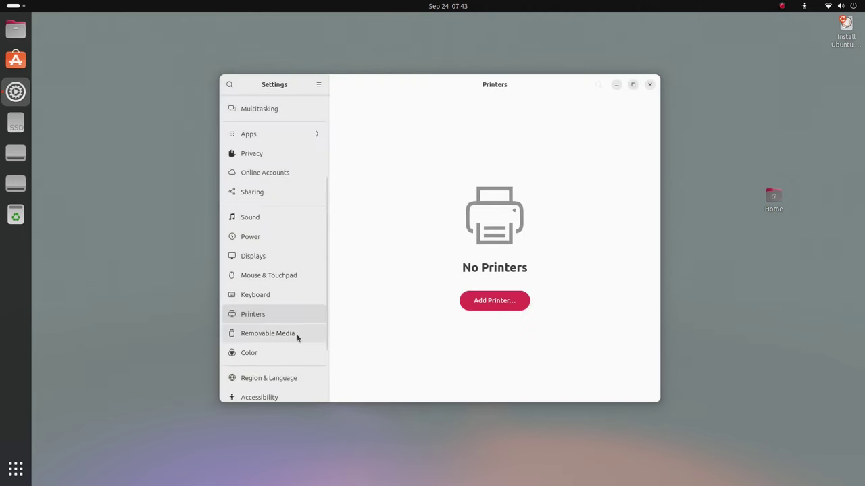
pyautogui.click(297, 335)
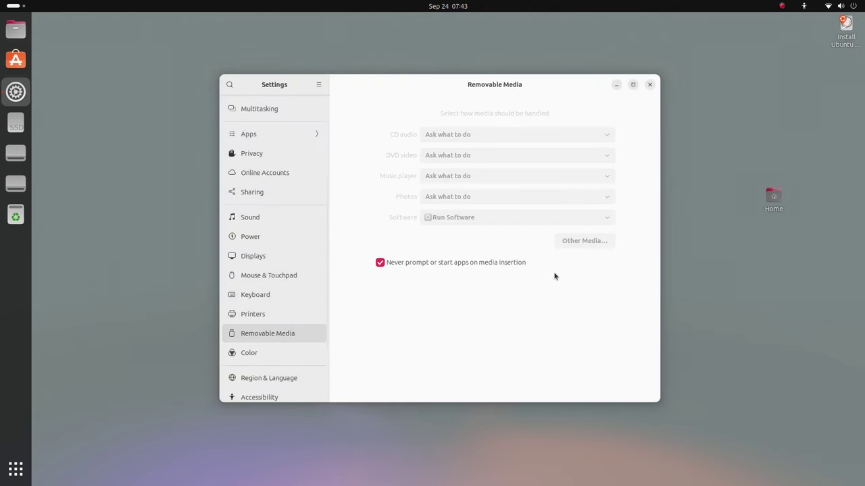
# - Inspect the color profile of the DELL P2717H Monitor in the Color settings, and view the Region & Language settings
pyautogui.click(276, 353)
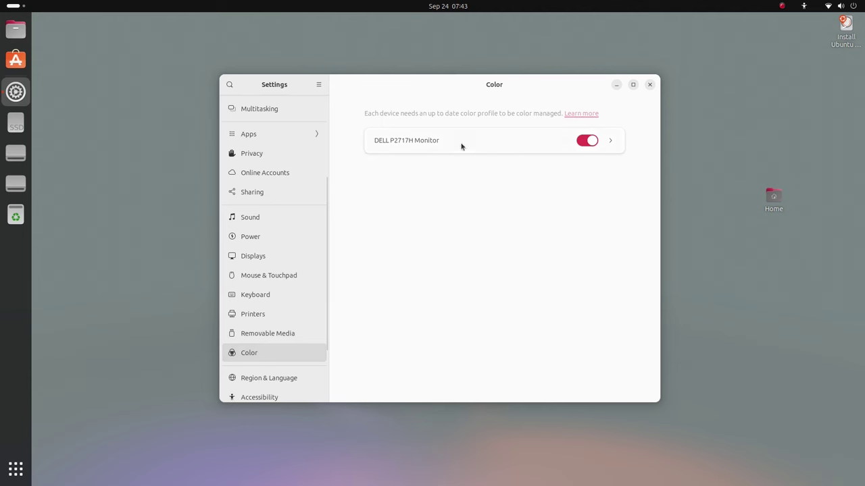
pyautogui.click(611, 142)
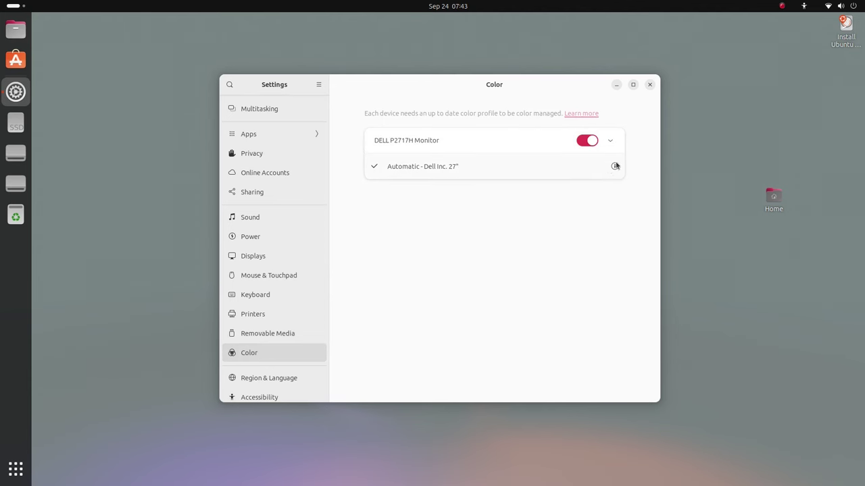
pyautogui.click(616, 166)
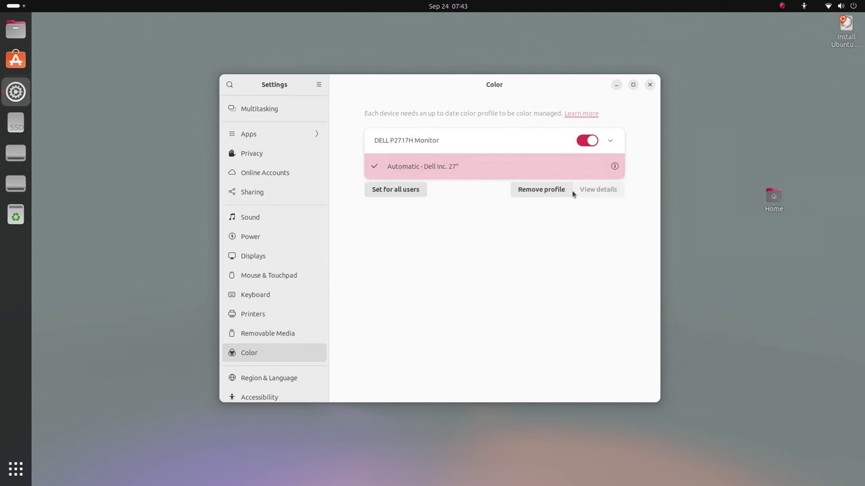
pyautogui.click(613, 141)
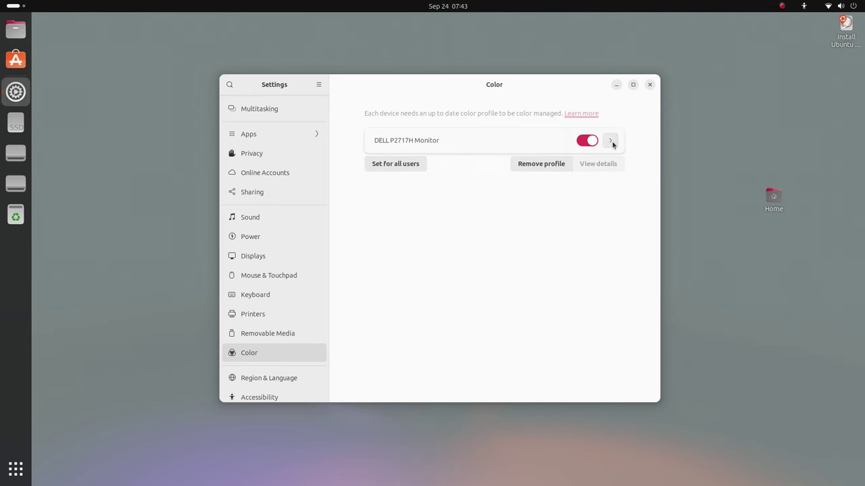
pyautogui.scroll(-3, 293, 359)
pyautogui.click(292, 296)
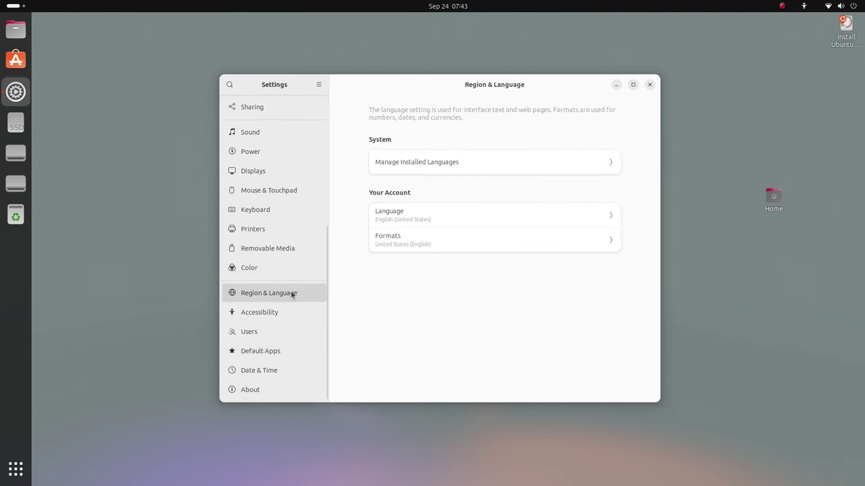
pyautogui.click(515, 163)
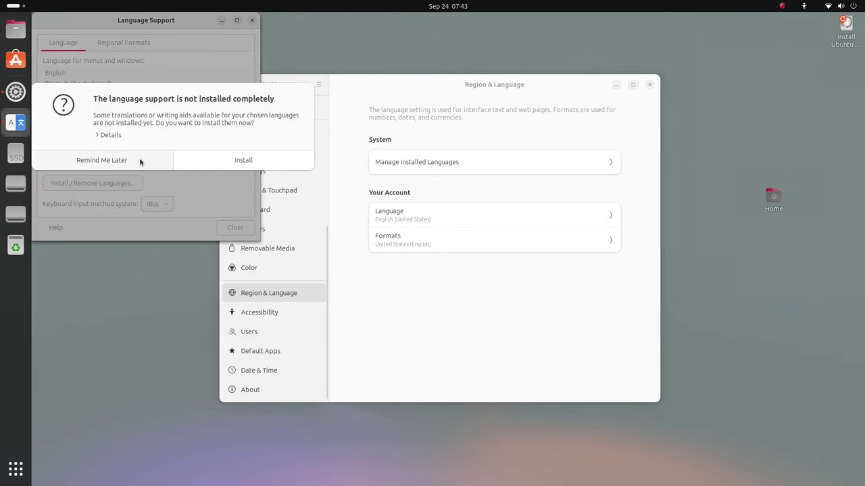
pyautogui.click(221, 160)
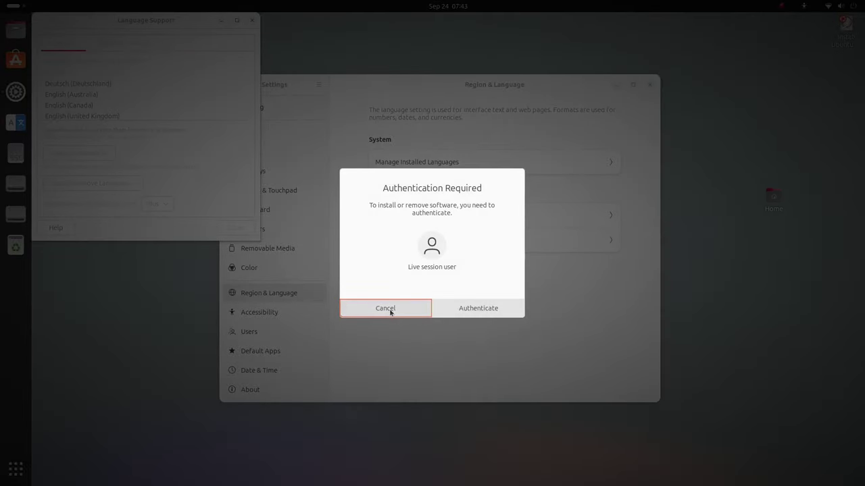
pyautogui.click(390, 311)
pyautogui.click(162, 147)
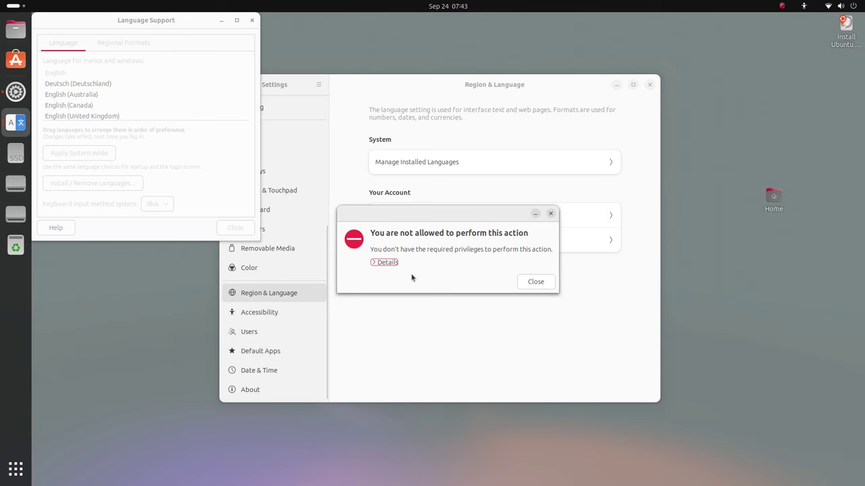
pyautogui.click(535, 282)
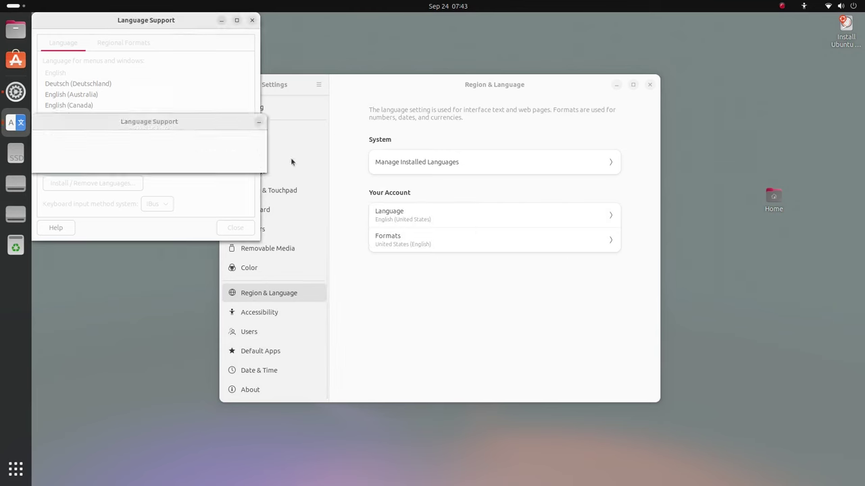
pyautogui.click(251, 21)
# - Install the missing language support from the installed languages manager, authorize it, show the download details, and return to Settings
pyautogui.click(455, 162)
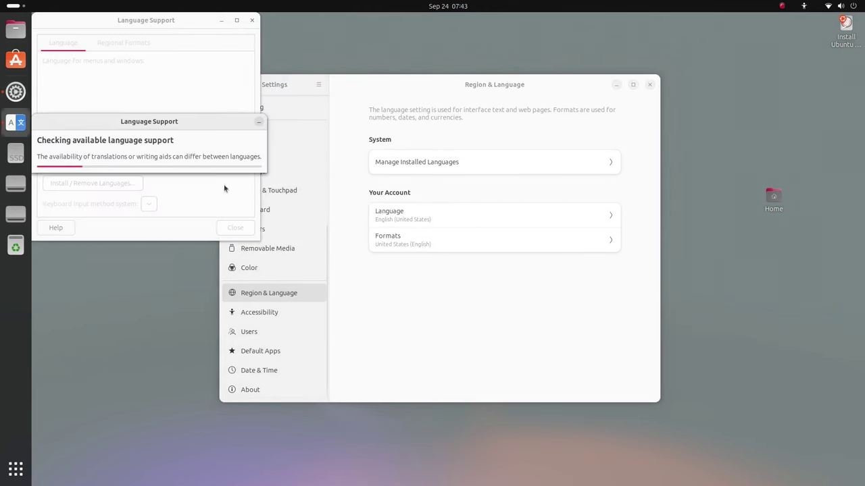
pyautogui.click(264, 160)
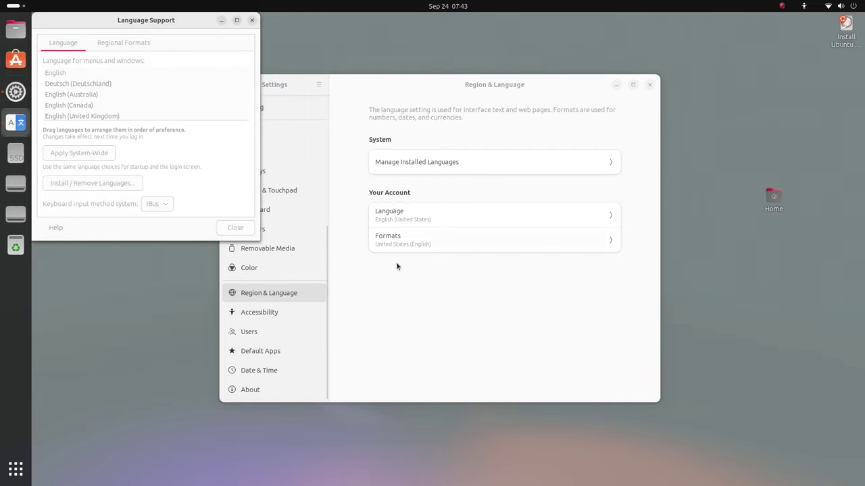
pyautogui.click(480, 309)
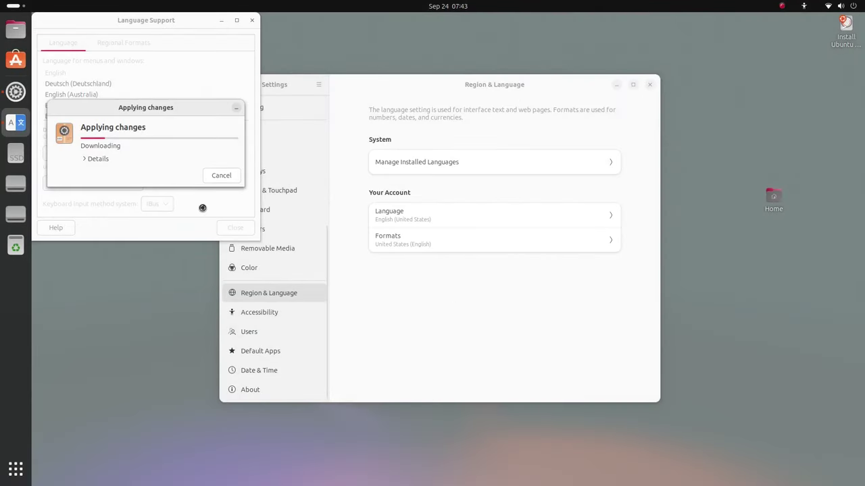
pyautogui.click(97, 160)
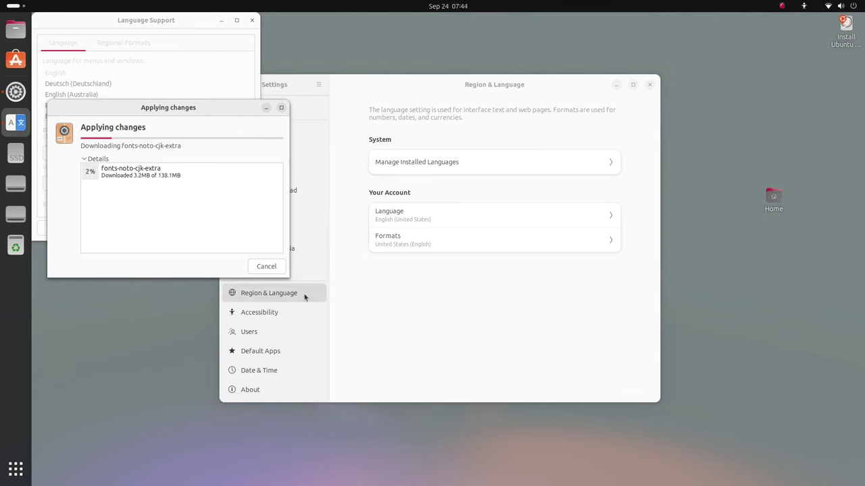
pyautogui.click(409, 321)
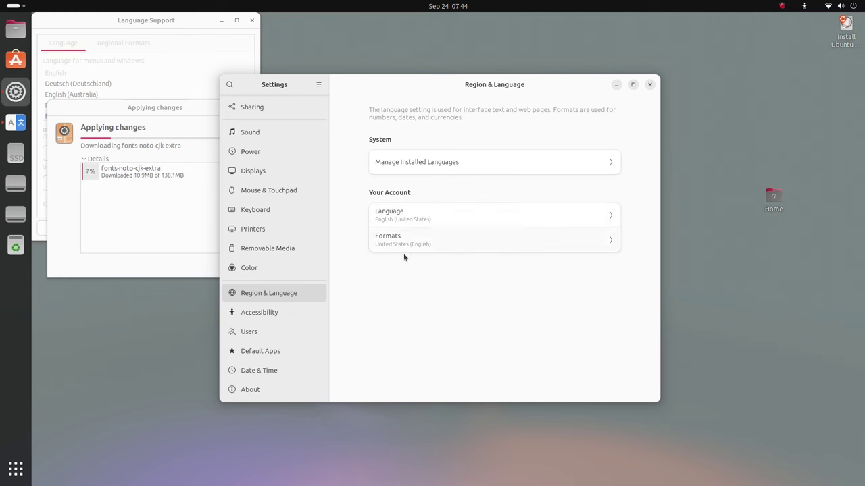
# - View the Accessibility settings, including the Seeing and Hearing options
pyautogui.click(289, 313)
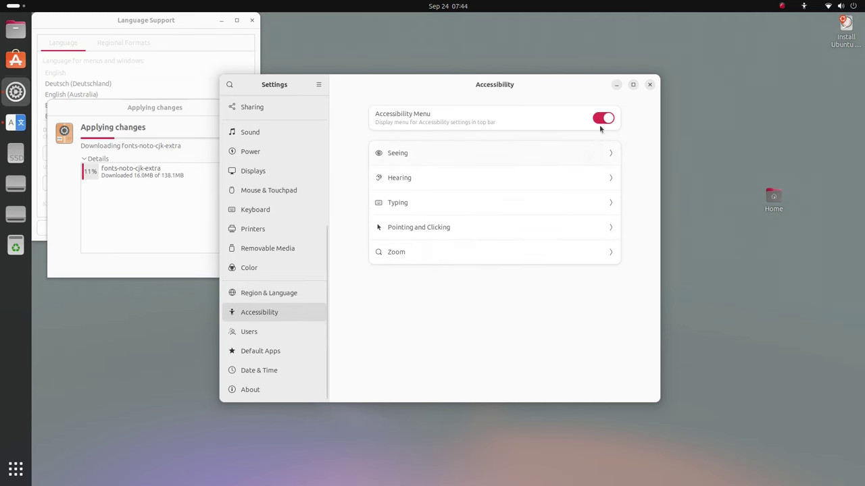
pyautogui.click(601, 150)
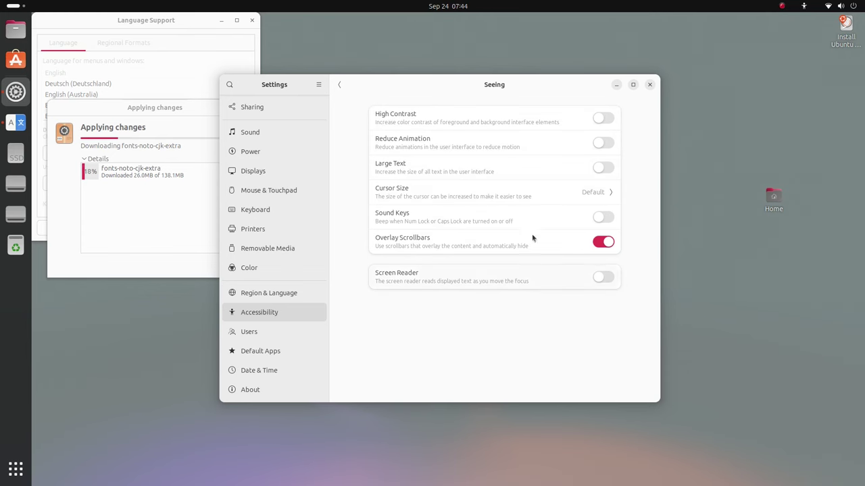
pyautogui.click(341, 86)
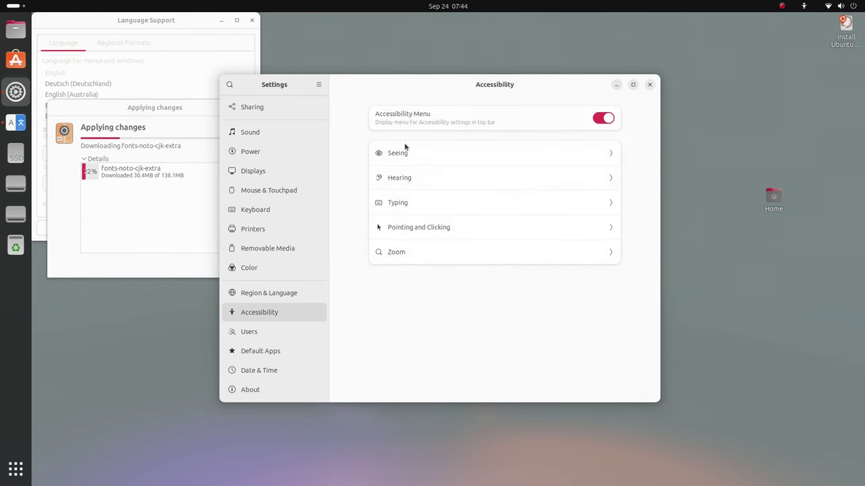
pyautogui.click(474, 176)
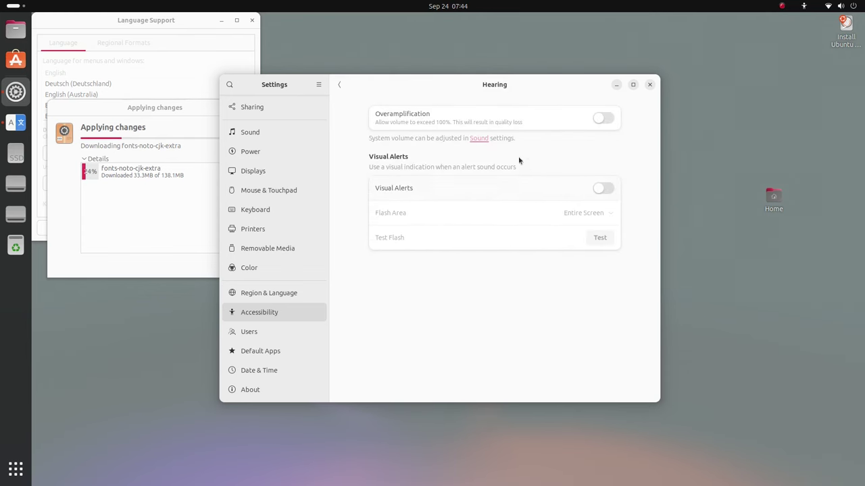
# - View the Typing and the Pointing & Clicking options in the Accessibility settings
pyautogui.click(337, 84)
pyautogui.click(457, 204)
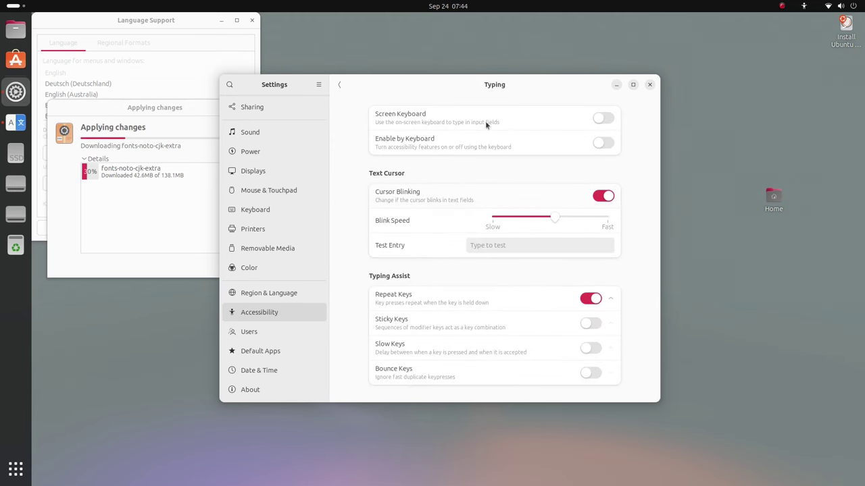
pyautogui.click(335, 85)
pyautogui.click(442, 227)
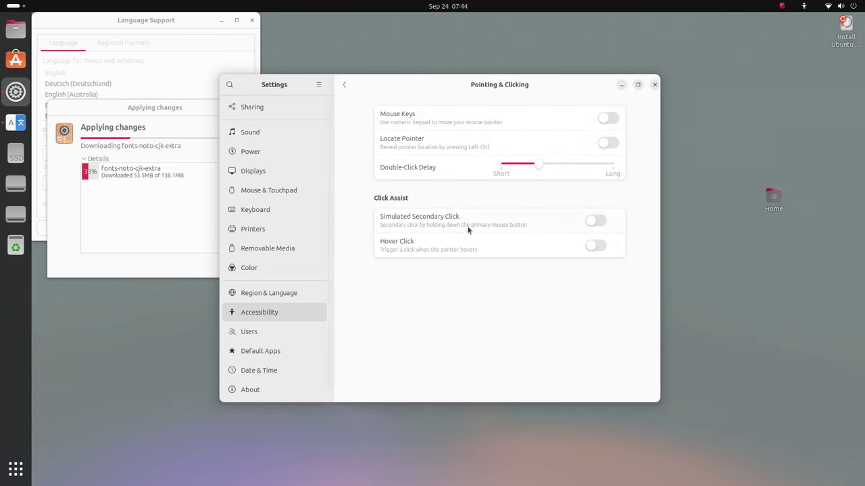
# - View the Zoom accessibility options down to Color Filters, and switch the Inverted filter on and off
pyautogui.click(344, 90)
pyautogui.click(443, 255)
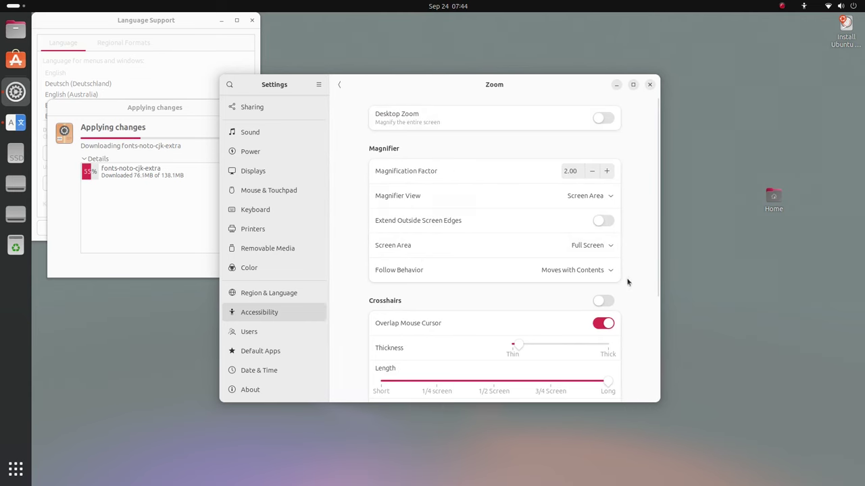
pyautogui.scroll(-4, 627, 282)
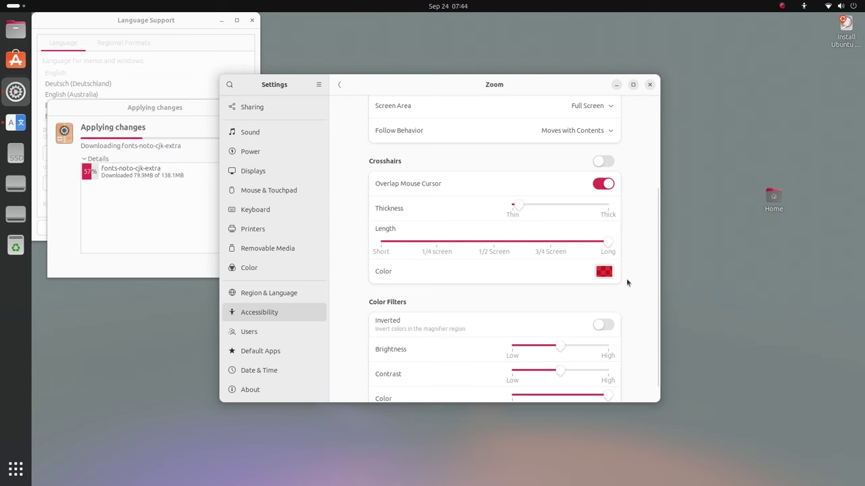
pyautogui.scroll(-1, 640, 303)
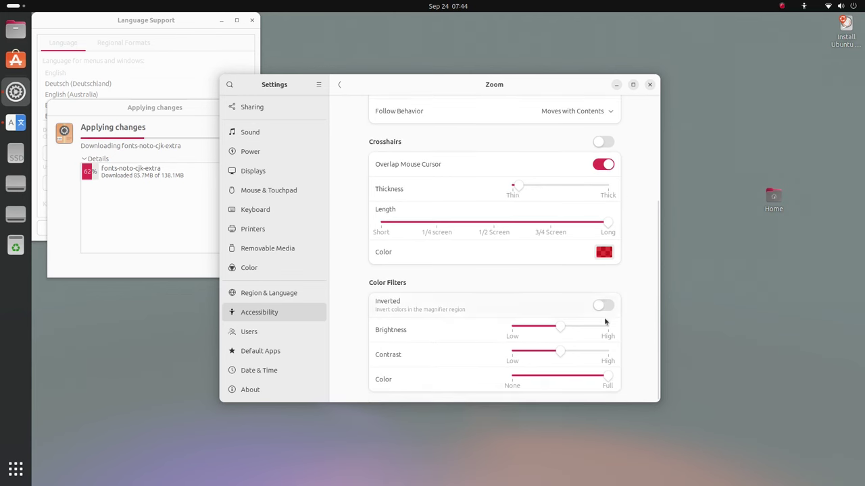
pyautogui.click(611, 308)
pyautogui.click(610, 308)
pyautogui.scroll(5, 608, 311)
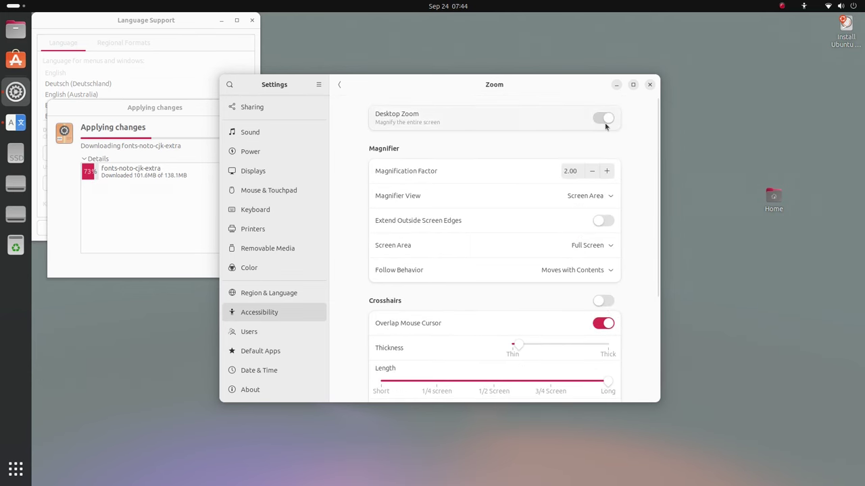
# - Turn on Desktop Zoom, and try the Inverted color filter on the magnified screen before switching the filter off
pyautogui.click(605, 122)
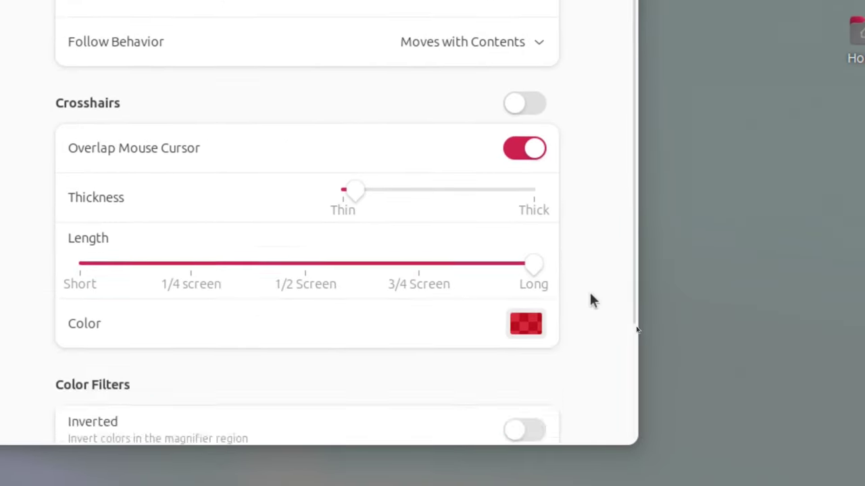
pyautogui.click(566, 284)
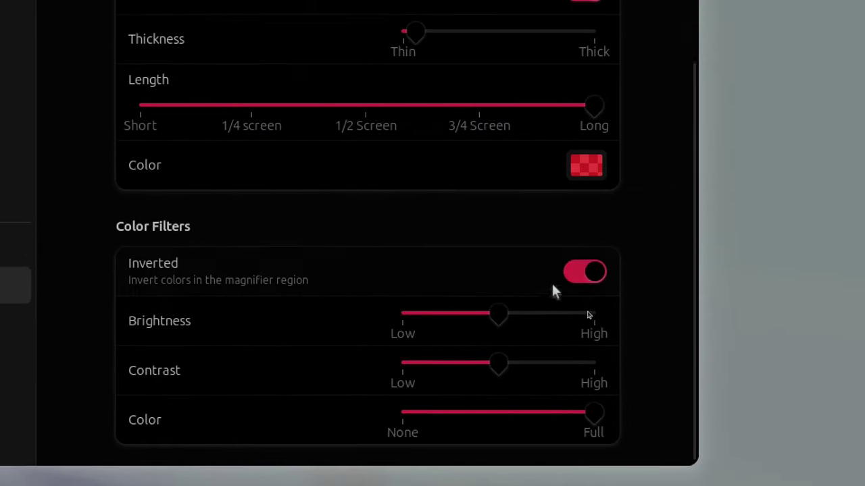
pyautogui.moveTo(498, 314); pyautogui.dragTo(530, 293)
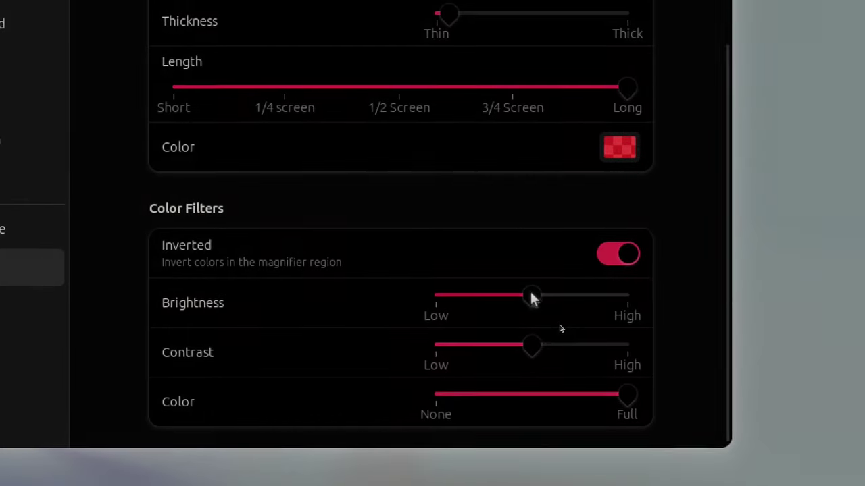
pyautogui.click(566, 281)
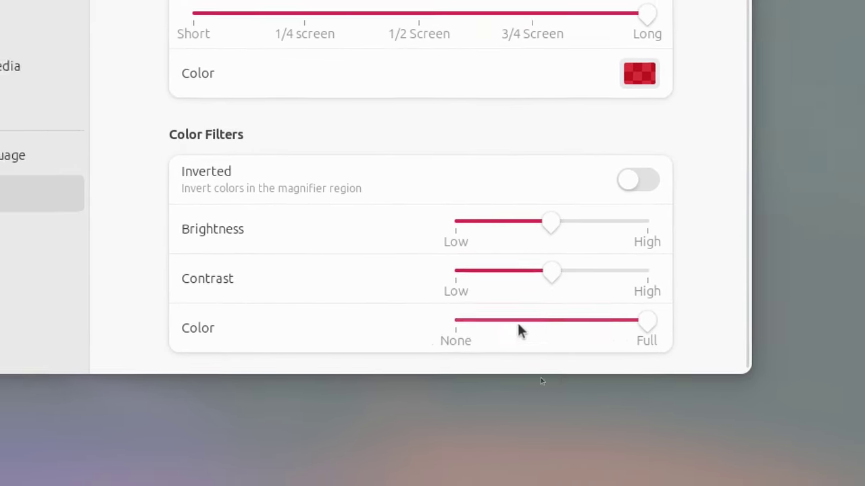
# - Reduce the magnifier's Color filter to None, close the Language Support window, and return the filter to Full
pyautogui.moveTo(567, 324); pyautogui.dragTo(497, 326)
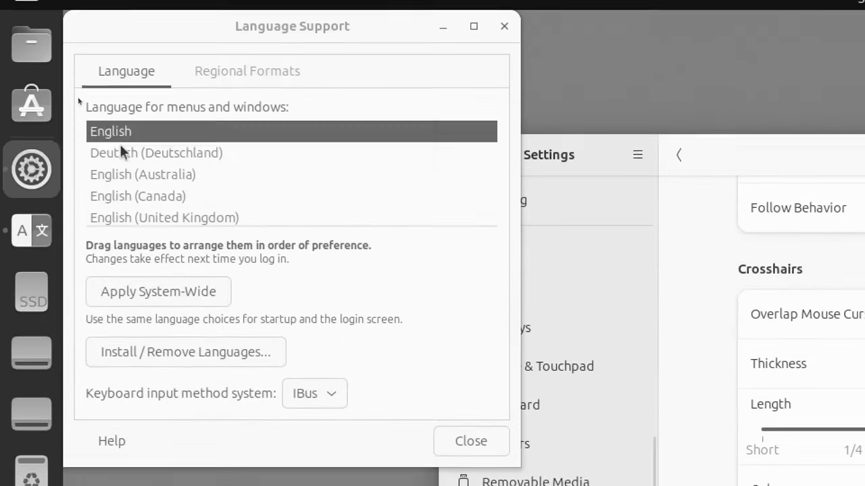
pyautogui.click(466, 441)
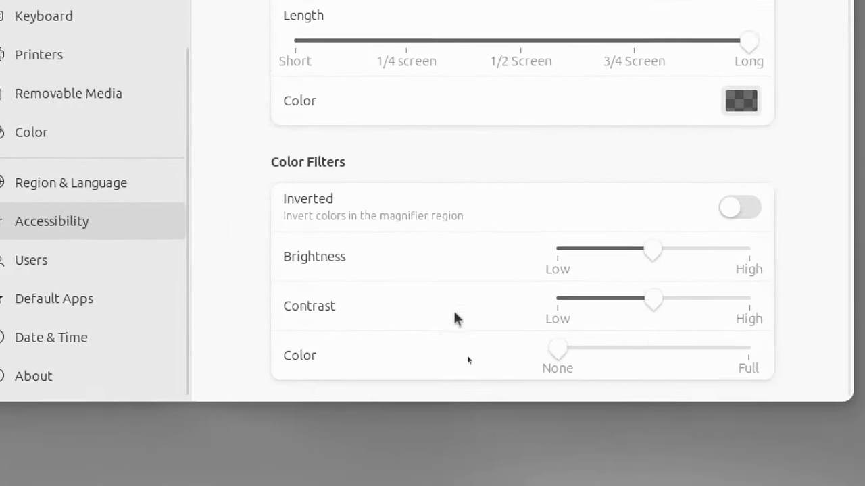
pyautogui.moveTo(557, 348); pyautogui.dragTo(706, 349)
pyautogui.moveTo(556, 332); pyautogui.dragTo(590, 313)
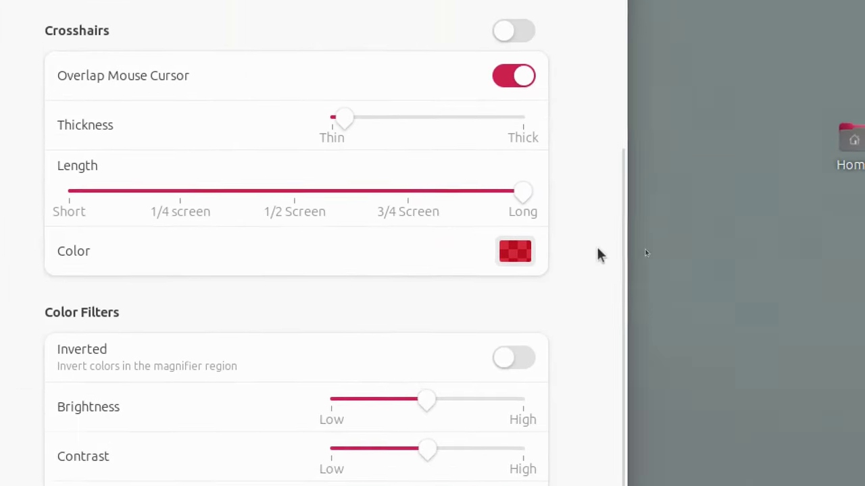
# - Lower the Magnification Factor to 1.00, briefly trying 1.25, and turn off Desktop Zoom before leaving the Zoom options
pyautogui.scroll(5, 587, 216)
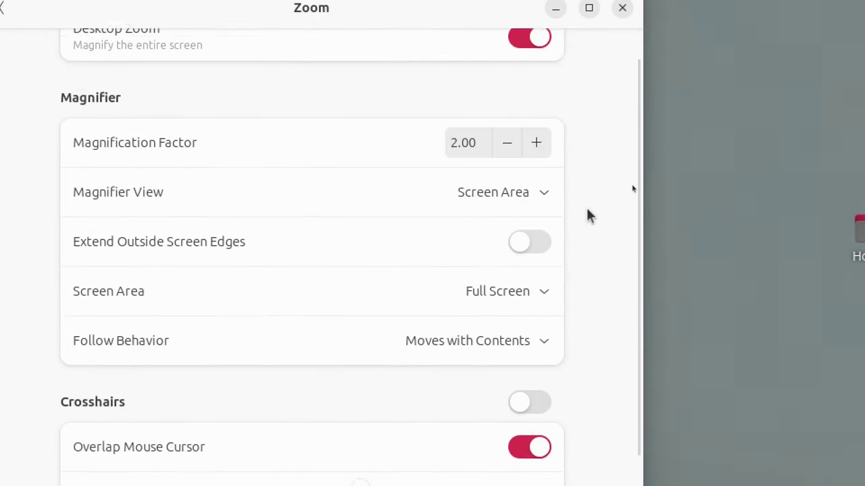
pyautogui.click(506, 142)
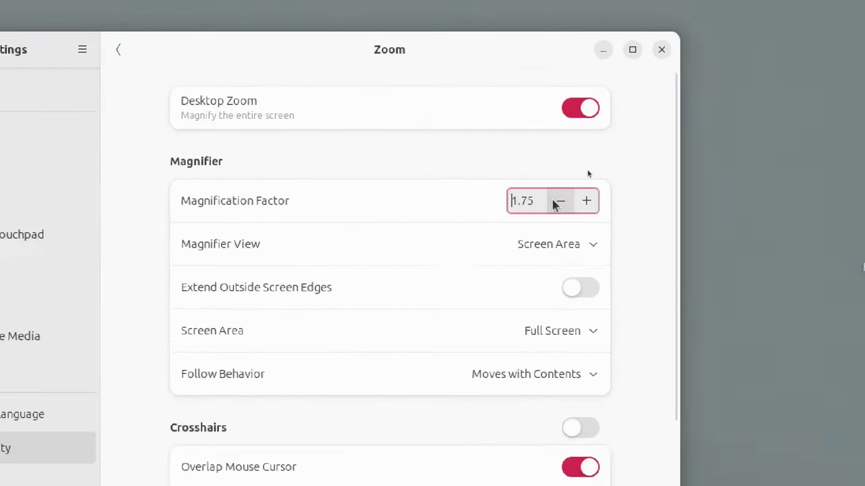
pyautogui.click(558, 201)
pyautogui.click(556, 201)
pyautogui.click(594, 171)
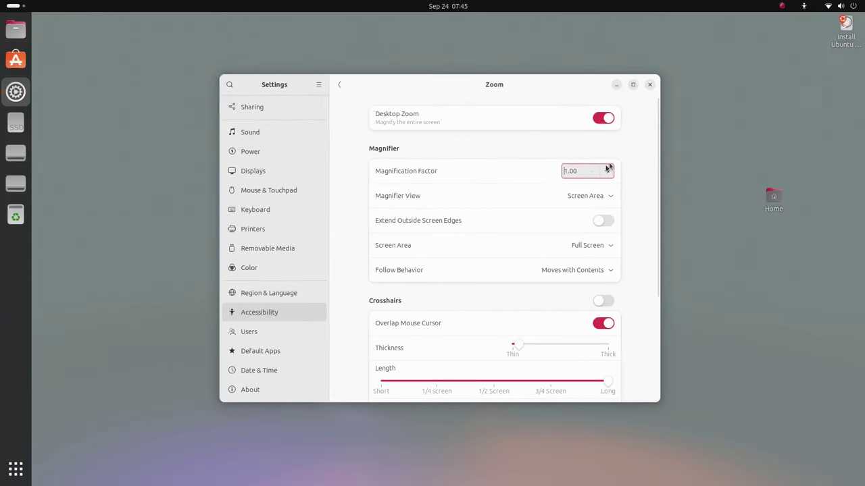
pyautogui.click(605, 172)
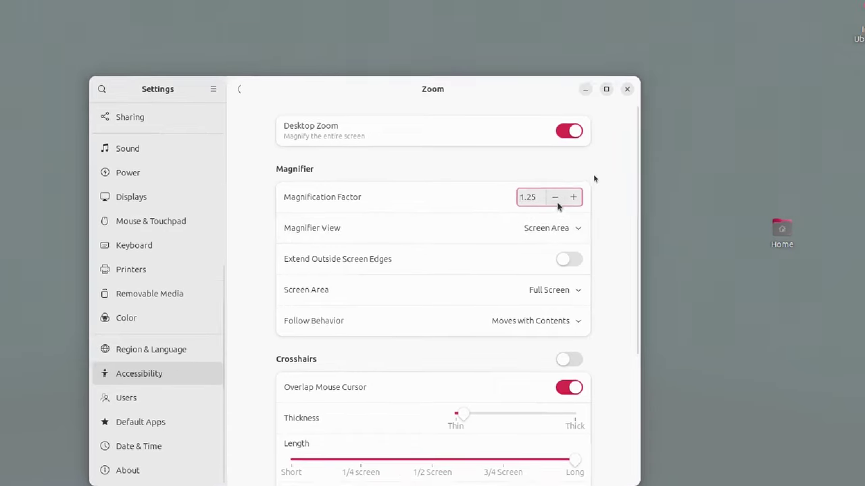
pyautogui.click(593, 173)
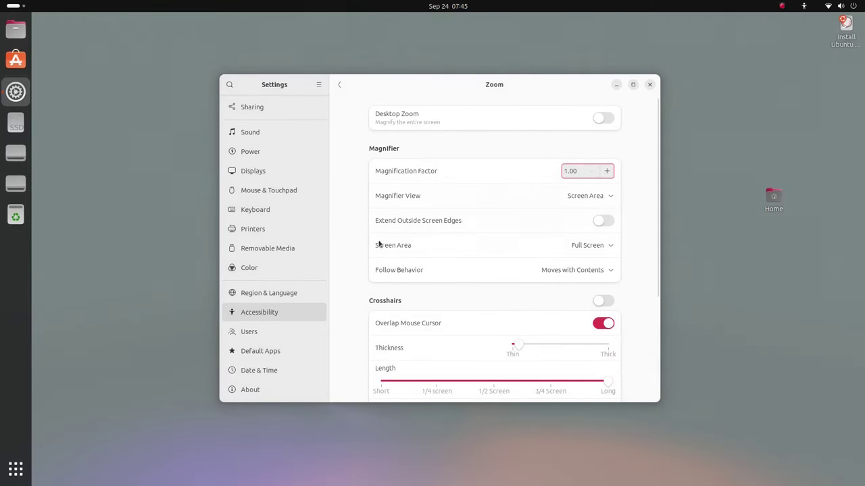
pyautogui.click(340, 86)
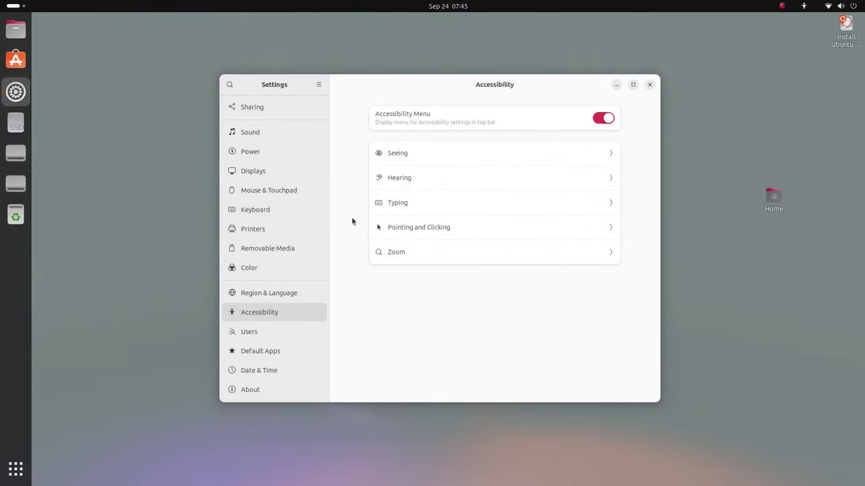
# - Switch on Locate Pointer in the Pointing & Clicking options, reveal the pointer twice, and switch the option off again
pyautogui.click(459, 227)
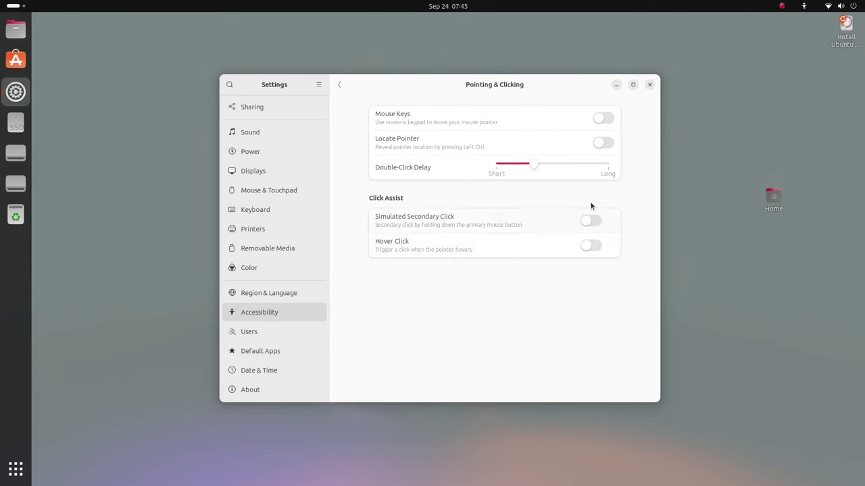
pyautogui.click(609, 148)
pyautogui.press('ctrl')
pyautogui.press('ctrl')
pyautogui.click(603, 143)
pyautogui.click(341, 85)
# - View the Users settings, including the account name field and the Change Password dialog, without changing anything
pyautogui.click(278, 332)
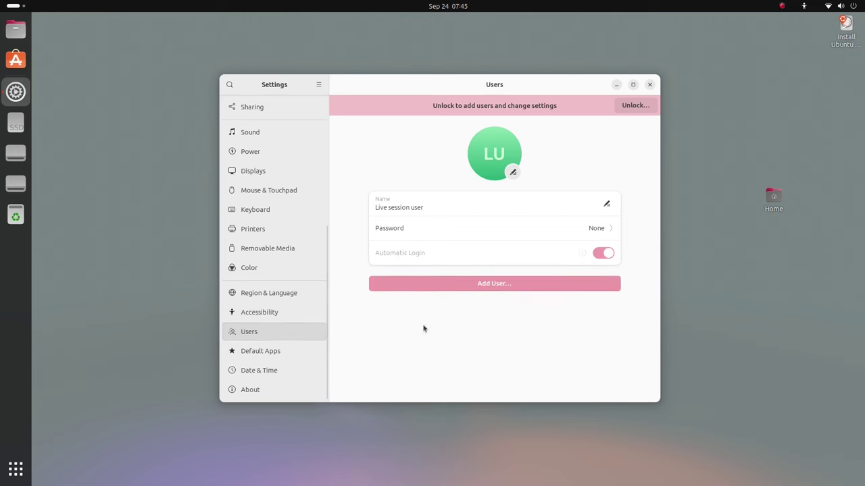
pyautogui.click(607, 204)
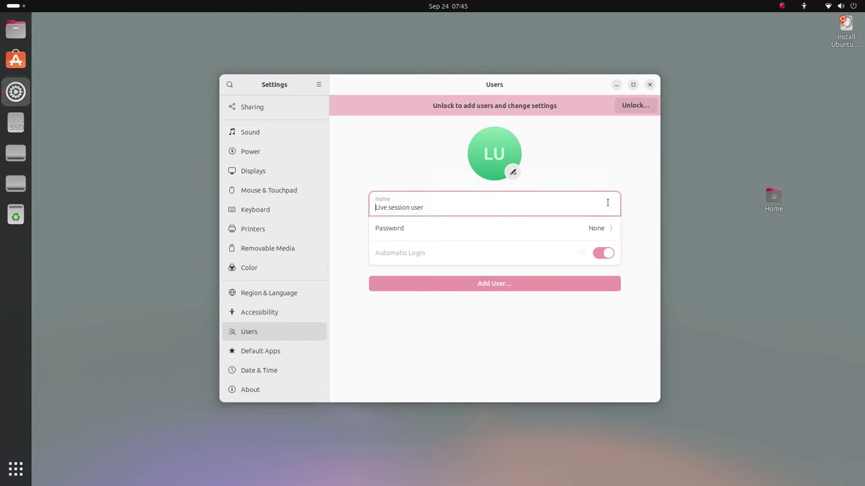
pyautogui.click(608, 232)
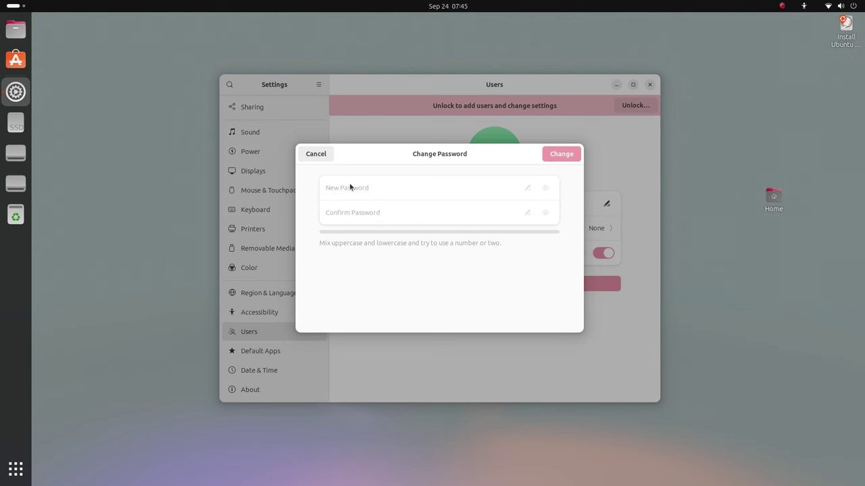
pyautogui.click(325, 155)
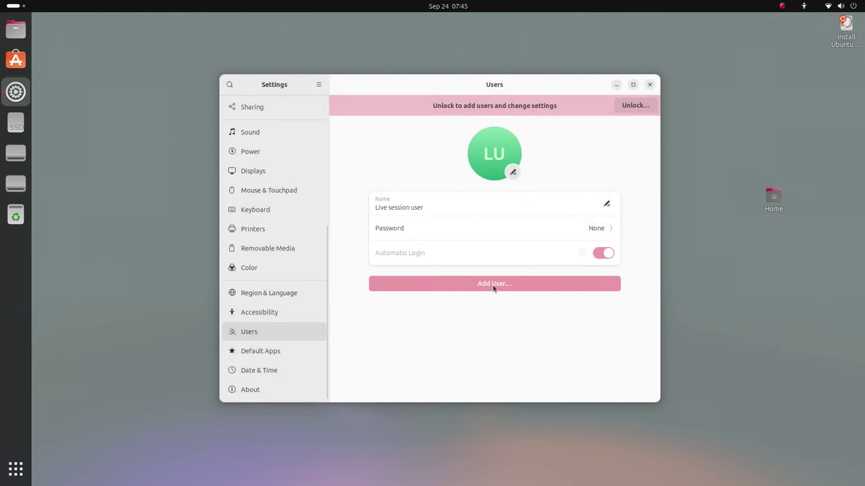
# - View the Default Apps settings and the choices available for the Web application
pyautogui.click(284, 351)
pyautogui.click(612, 145)
pyautogui.click(613, 145)
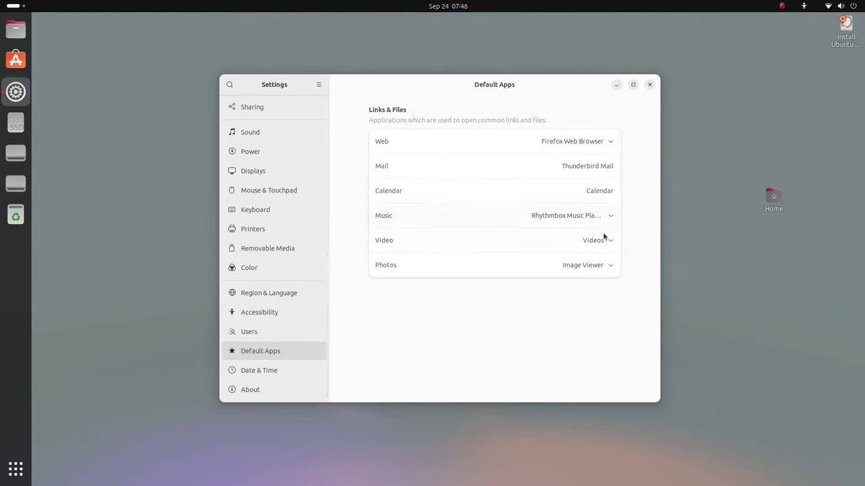
# - In the Date & Time settings, set the time format to AM/PM and turn on Week Day and Week Numbers
pyautogui.click(299, 371)
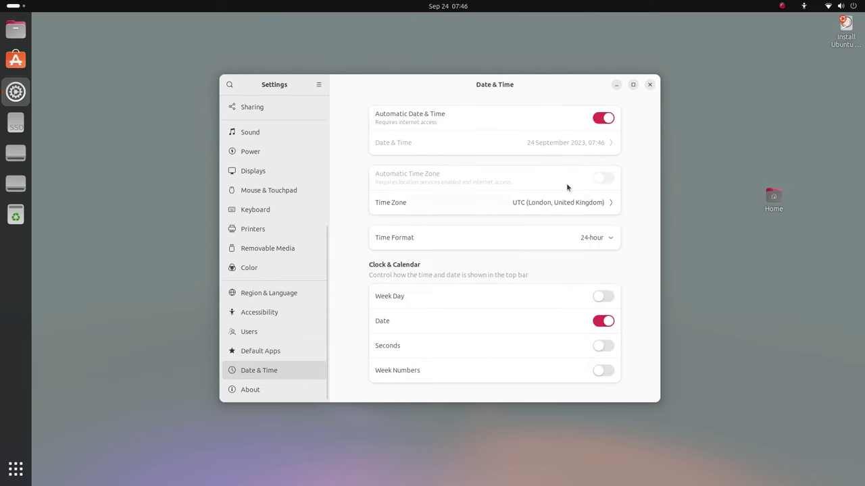
pyautogui.click(613, 244)
pyautogui.click(613, 274)
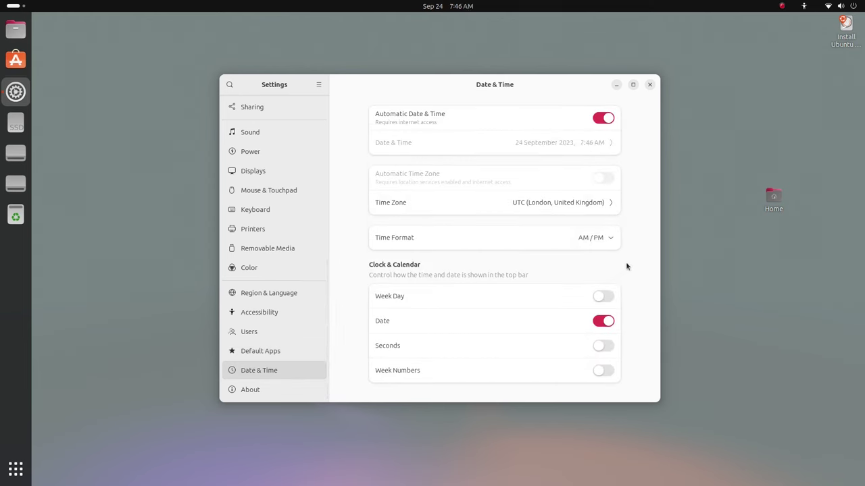
pyautogui.click(604, 300)
pyautogui.click(603, 371)
# - Check the week numbers in the desktop's calendar popup, and view the world clocks in the Clocks app before closing it
pyautogui.click(444, 9)
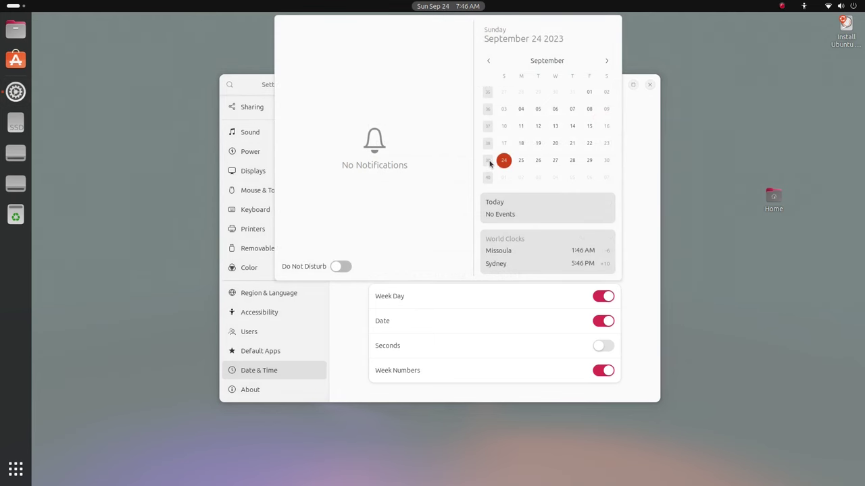
pyautogui.click(585, 256)
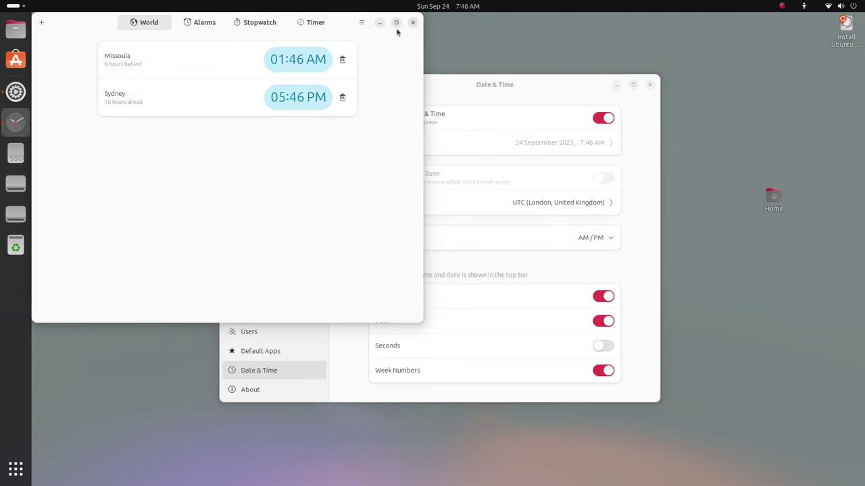
pyautogui.click(408, 27)
pyautogui.click(445, 6)
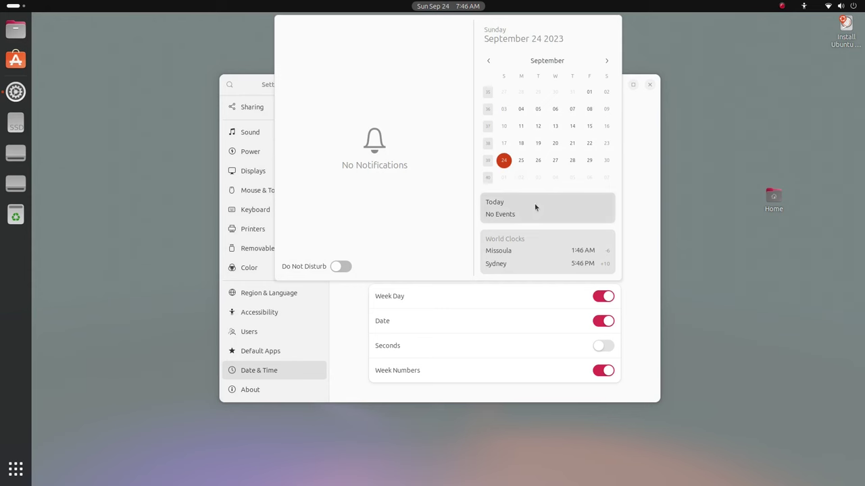
pyautogui.click(633, 194)
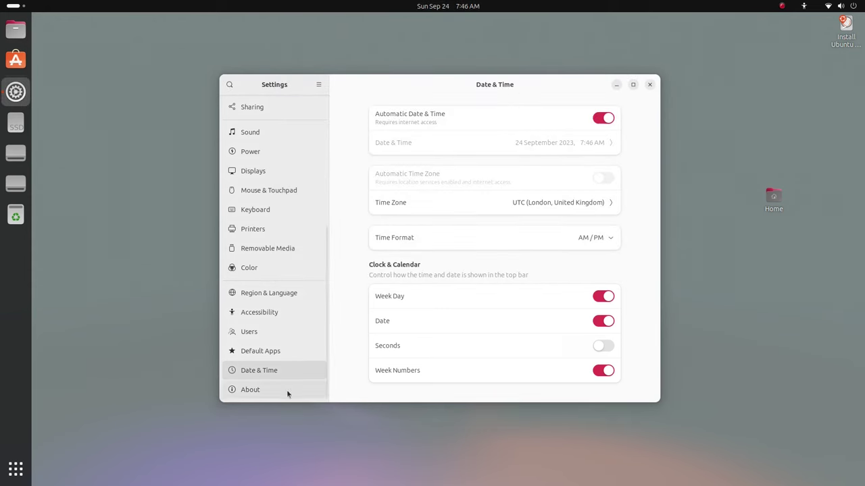